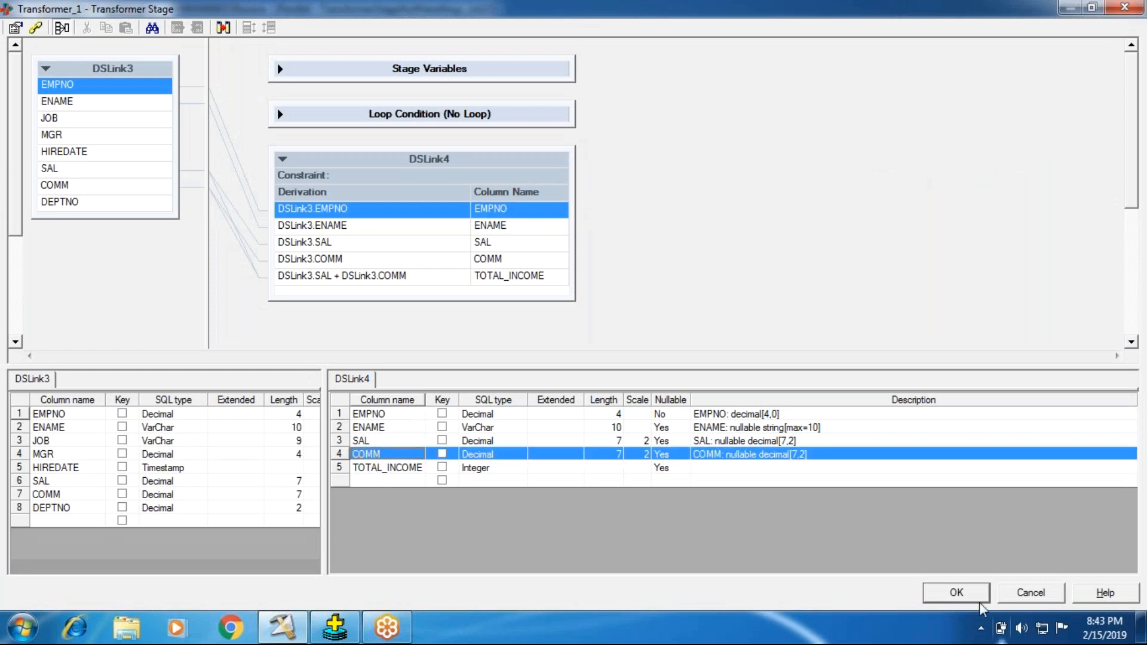
- Accept the Transformer settings and view the data in Data_Set_2, examining the TOTAL_INCOME values
{"action": "left_click", "coordinate": [956, 592]}
{"action": "left_click", "coordinate": [564, 325]}
{"action": "left_click", "coordinate": [304, 359]}
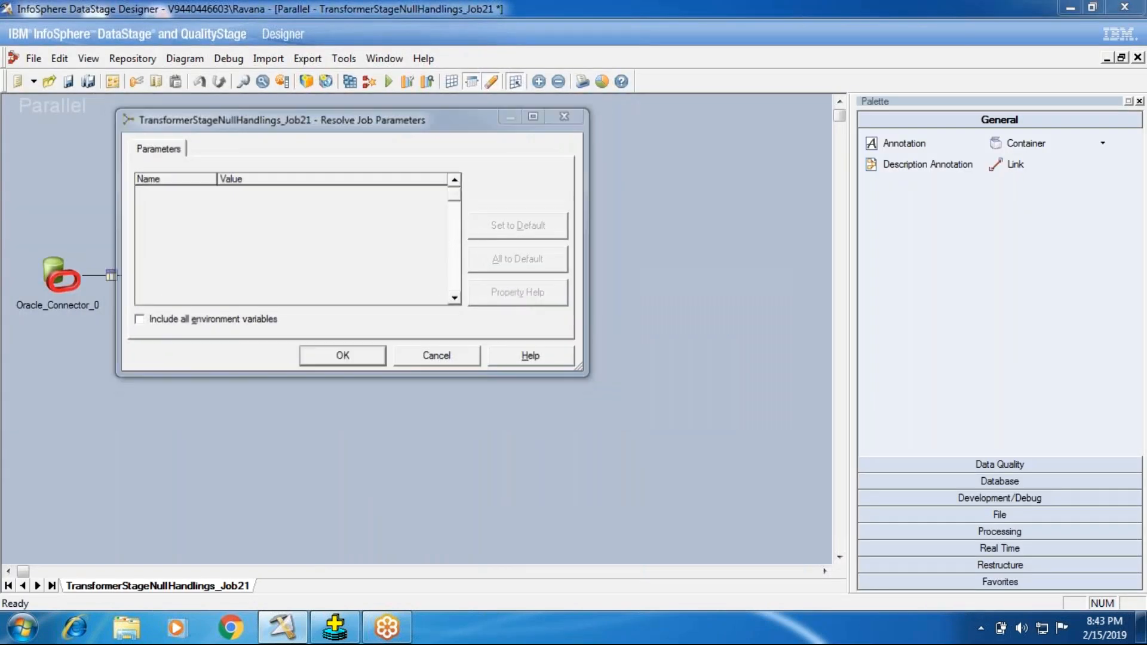
{"action": "left_click", "coordinate": [741, 274]}
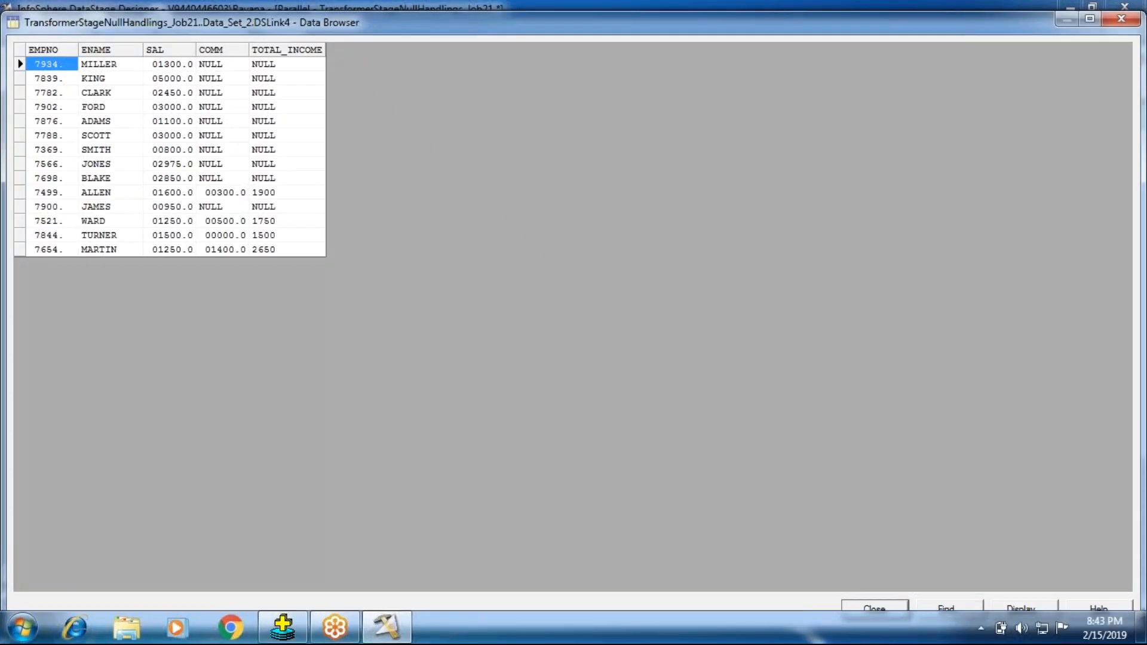
{"action": "left_click", "coordinate": [270, 65]}
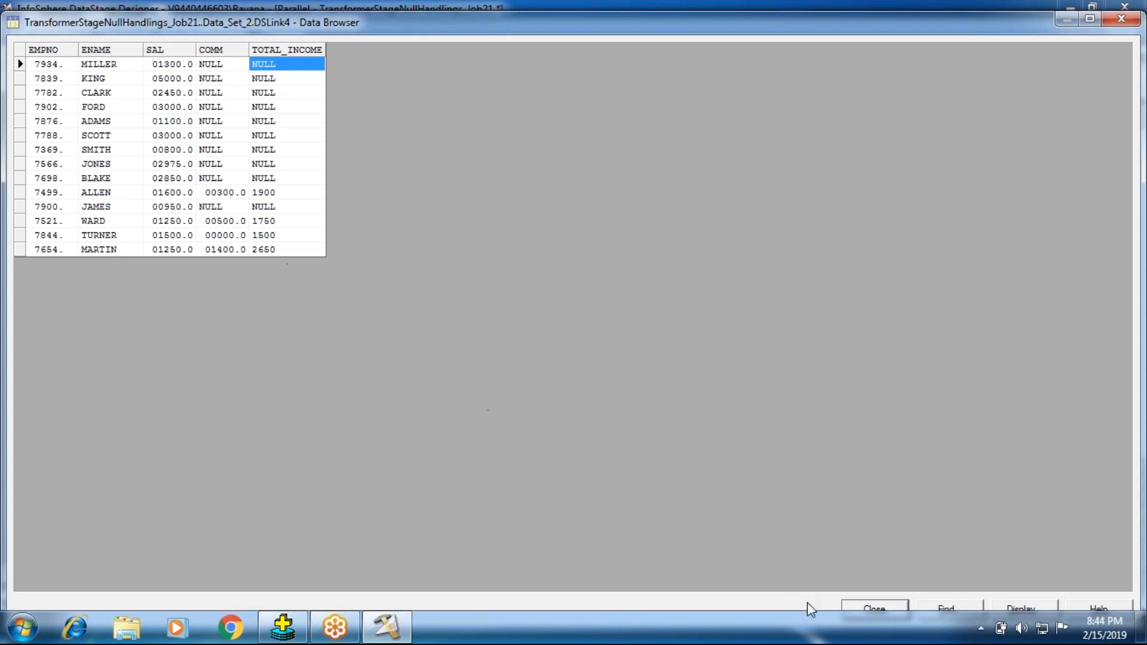
{"action": "left_click", "coordinate": [851, 605]}
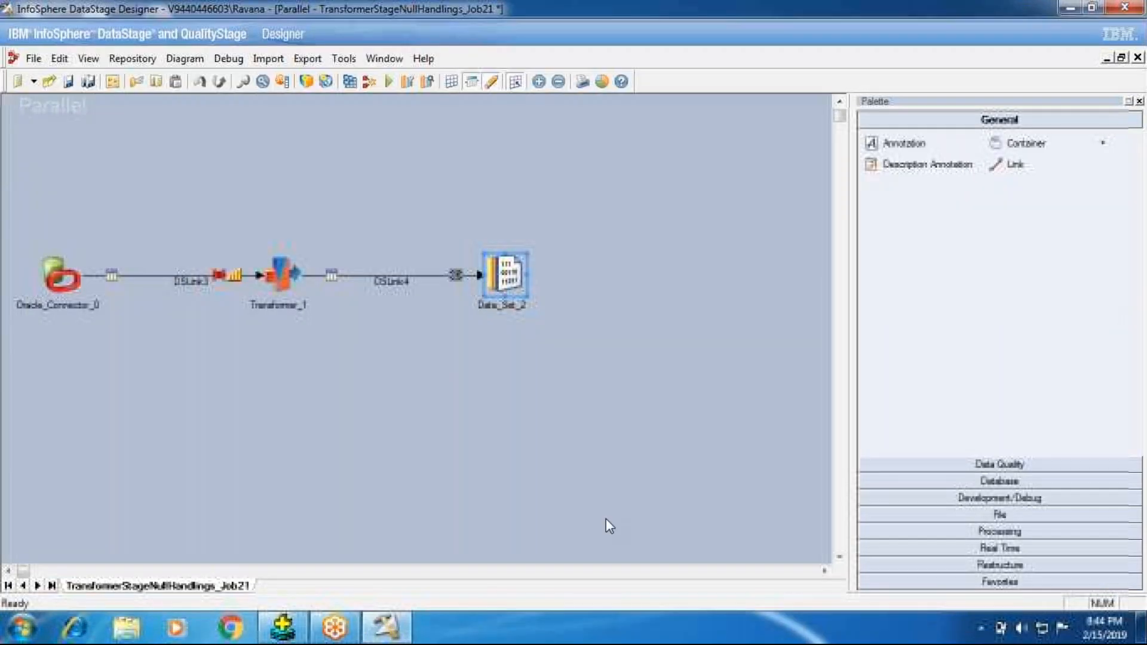
- Append a new column to the DSLink4 output of Transformer_1, enlarging its column box
{"action": "double_click", "coordinate": [282, 274]}
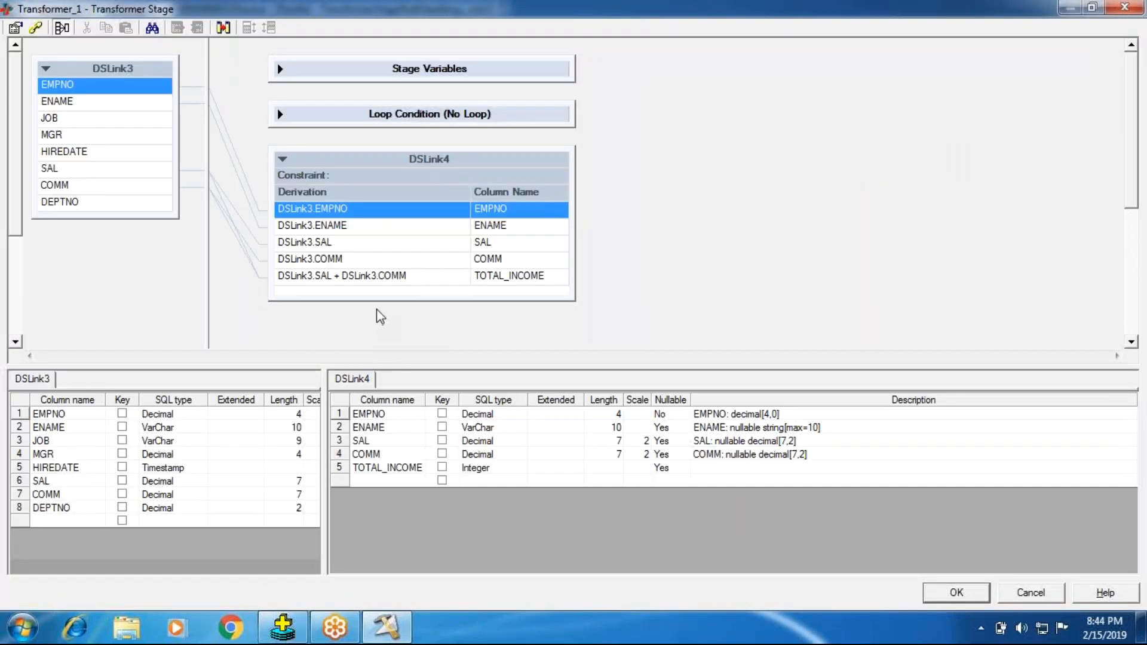
{"action": "left_click_drag", "start_coordinate": [377, 301], "coordinate": [377, 332]}
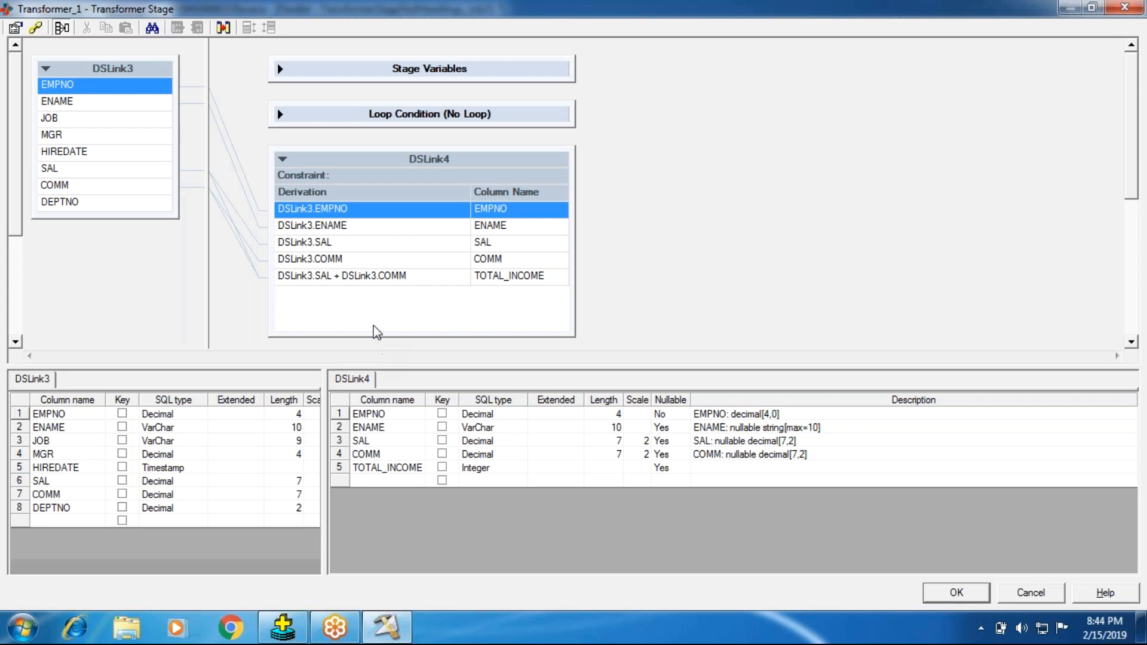
{"action": "left_click", "coordinate": [369, 317]}
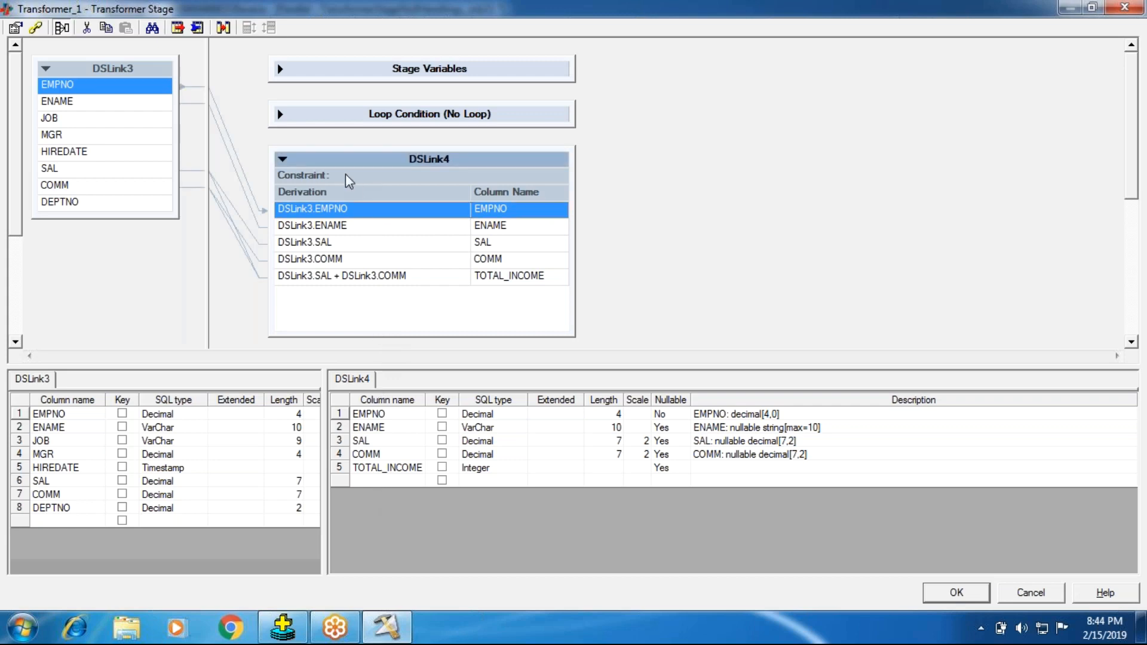
{"action": "left_click", "coordinate": [378, 481]}
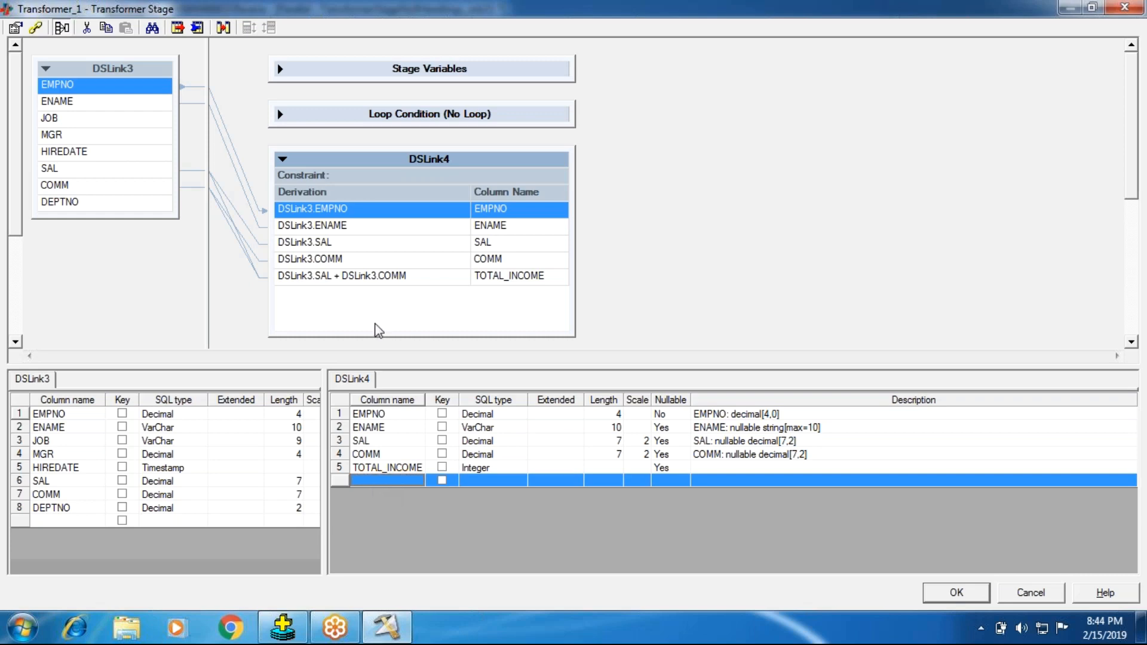
{"action": "right_click", "coordinate": [376, 325]}
{"action": "left_click", "coordinate": [404, 482]}
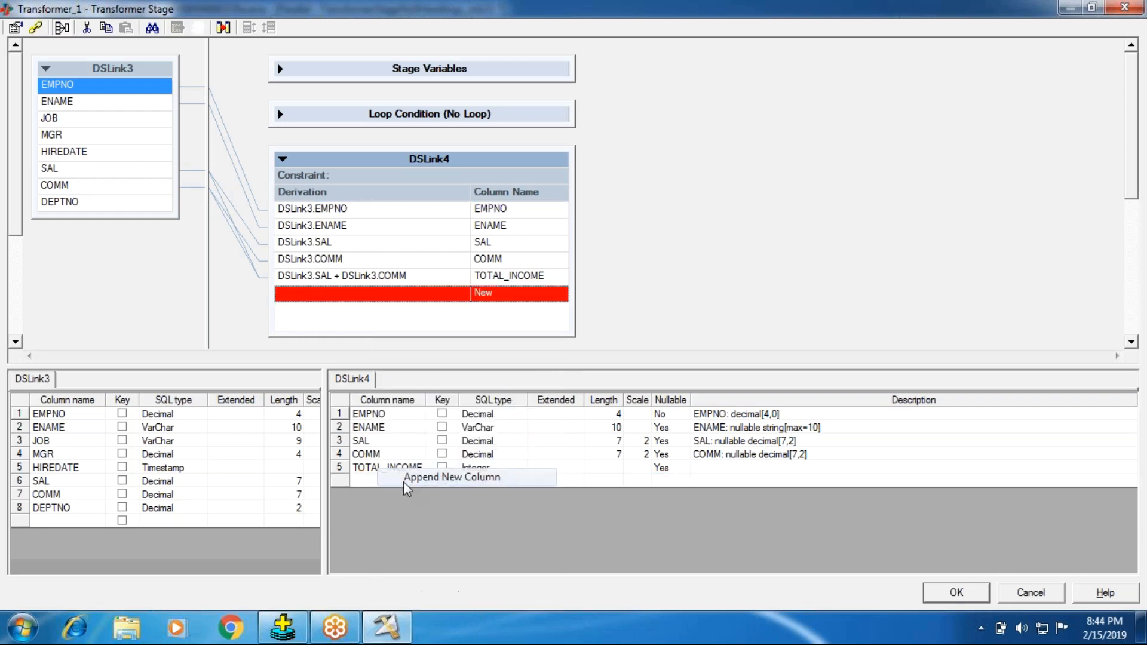
- Set the new DSLink4 column's derivation to the Null Handling function IsNotNull(%value%)
{"action": "double_click", "coordinate": [381, 299]}
{"action": "right_click", "coordinate": [341, 326]}
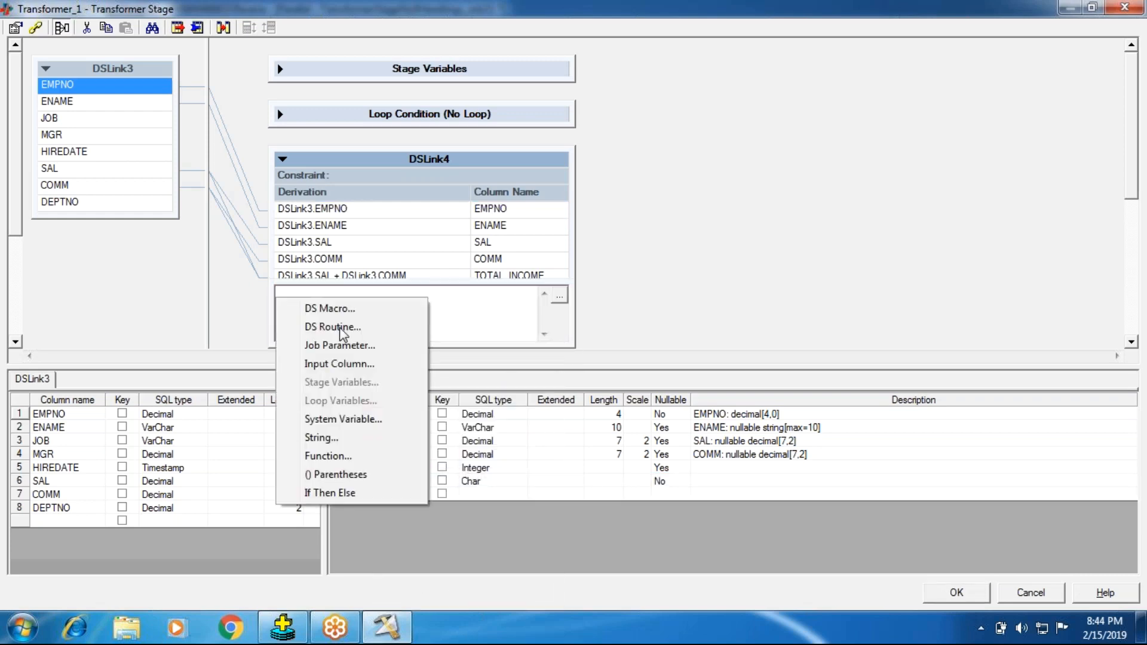
{"action": "left_click", "coordinate": [336, 457]}
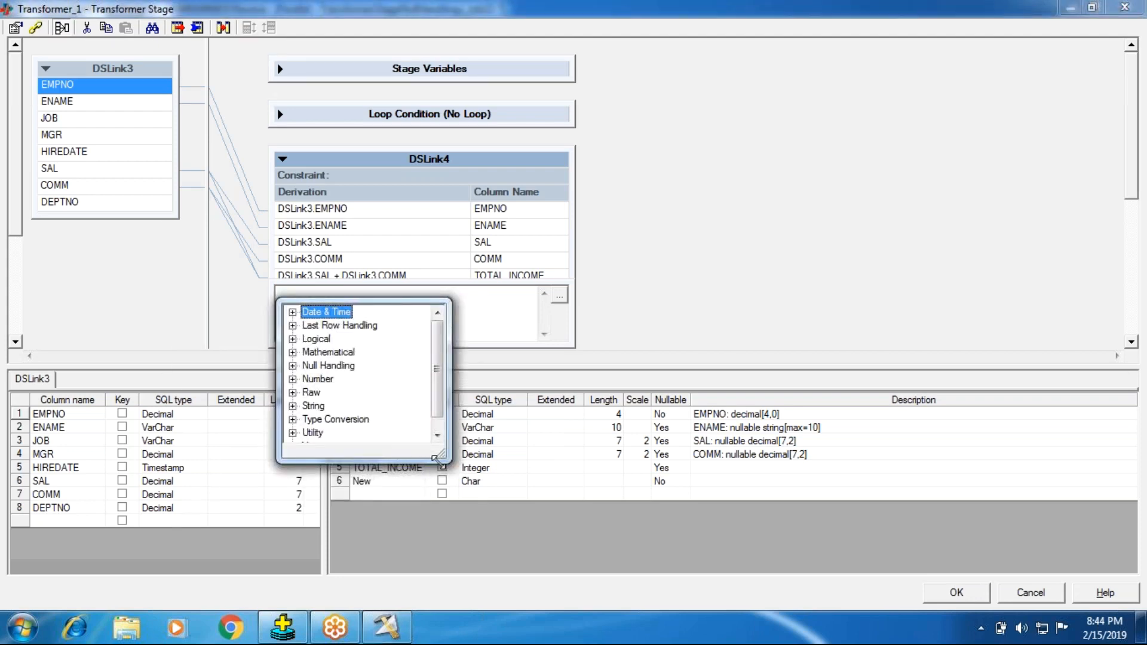
{"action": "left_click_drag", "start_coordinate": [479, 516], "coordinate": [484, 527]}
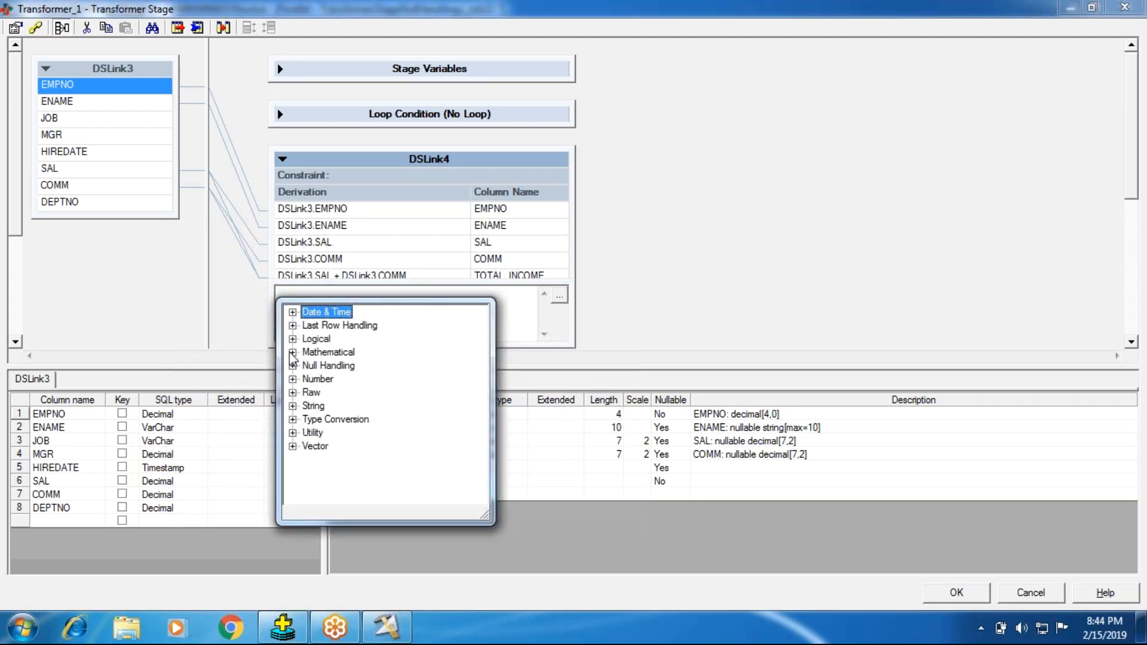
{"action": "left_click", "coordinate": [292, 366]}
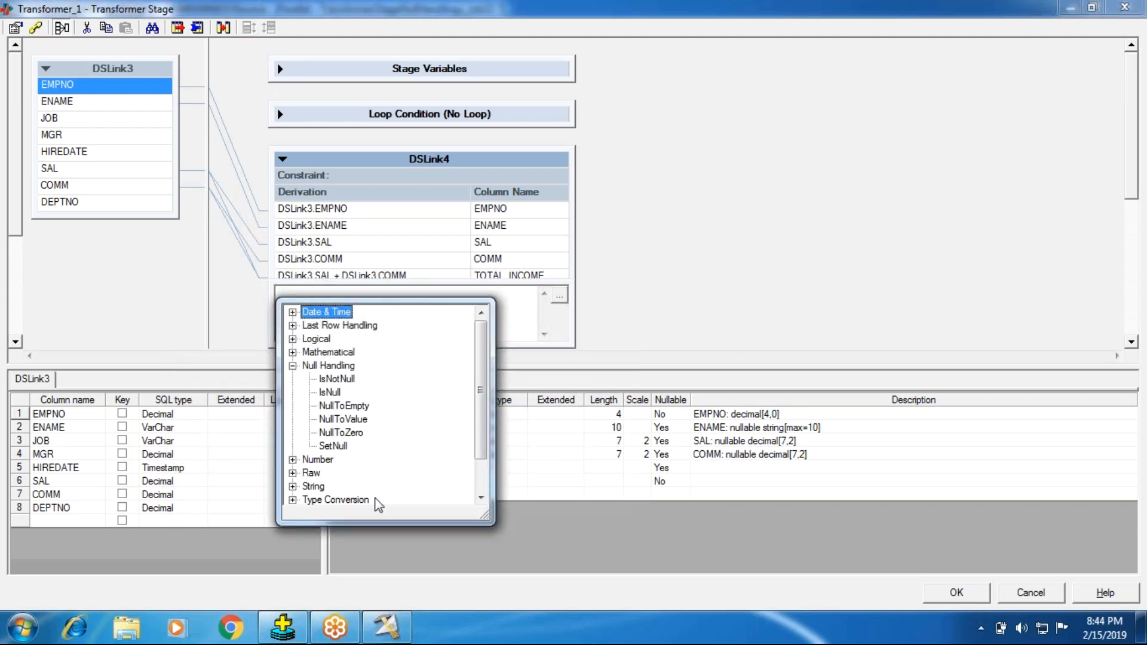
{"action": "double_click", "coordinate": [337, 379]}
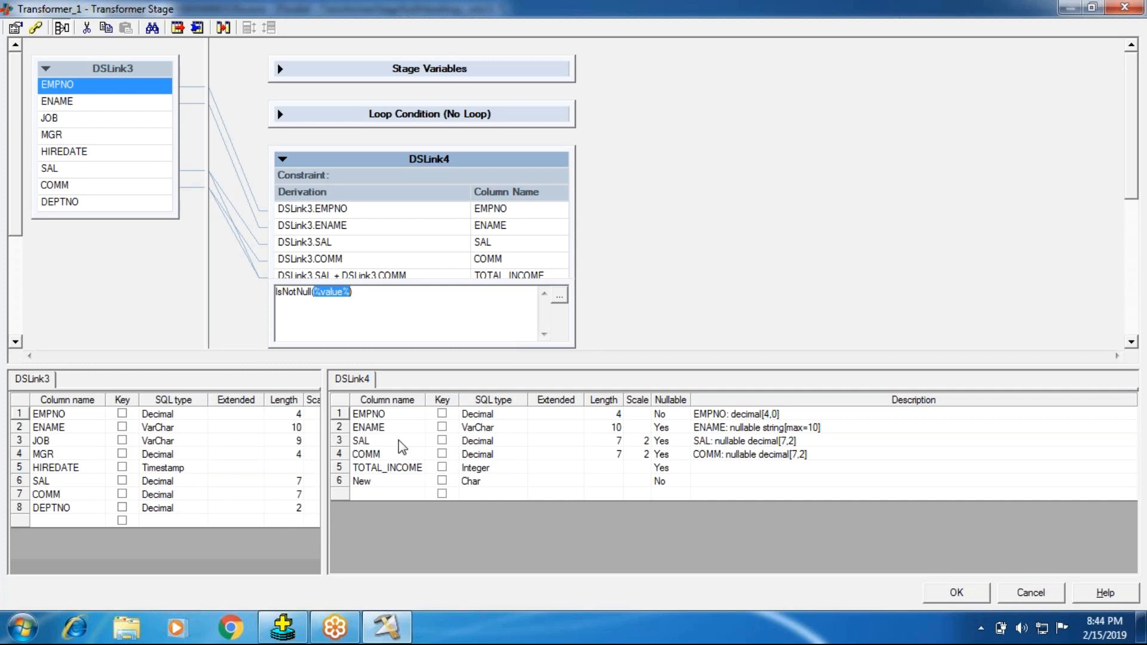
{"action": "left_click", "coordinate": [833, 272]}
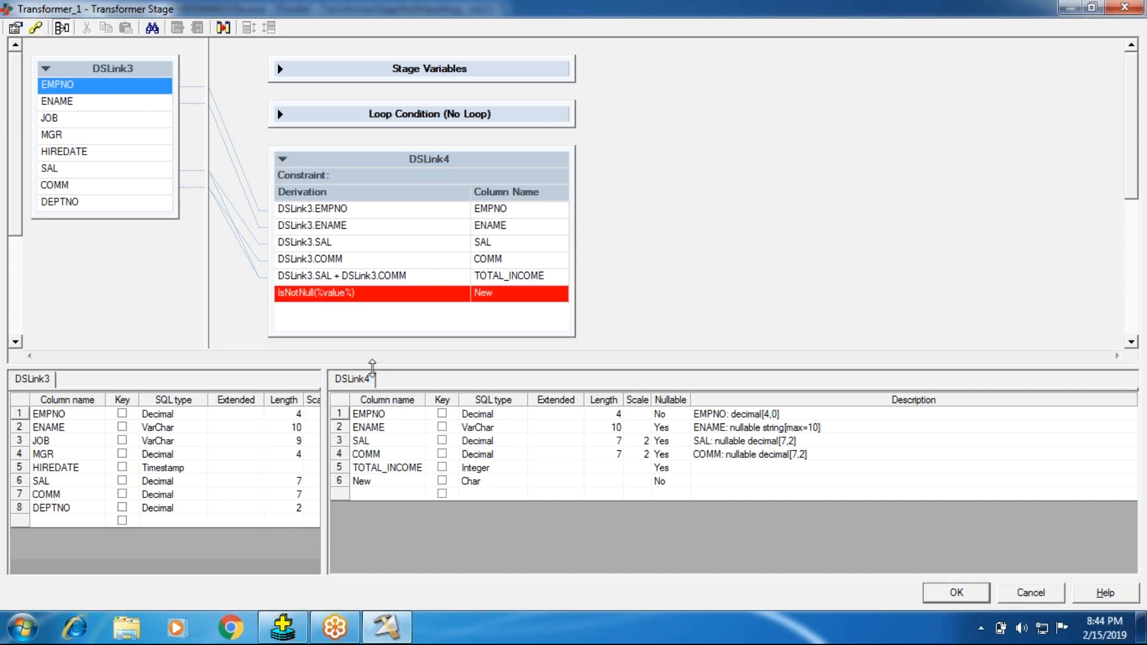
- Delete the new column from DSLink4 and accept the Transformer settings
{"action": "left_click", "coordinate": [361, 306]}
{"action": "left_click", "coordinate": [376, 484]}
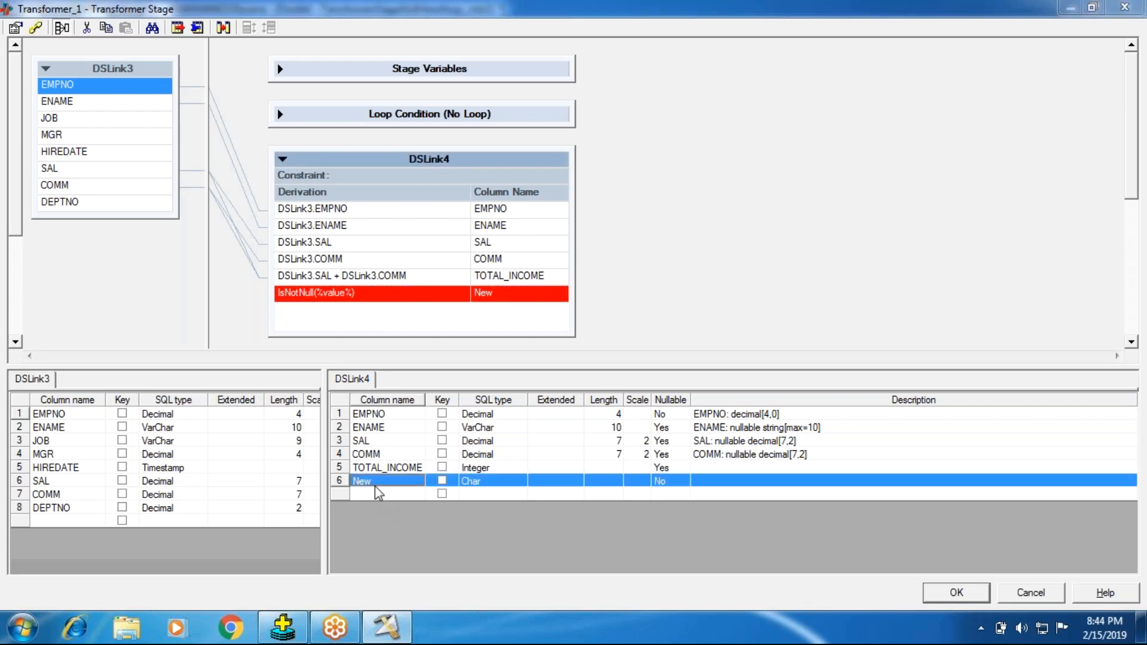
{"action": "key", "text": "Delete"}
{"action": "key", "text": "Return"}
{"action": "left_click", "coordinate": [955, 592]}
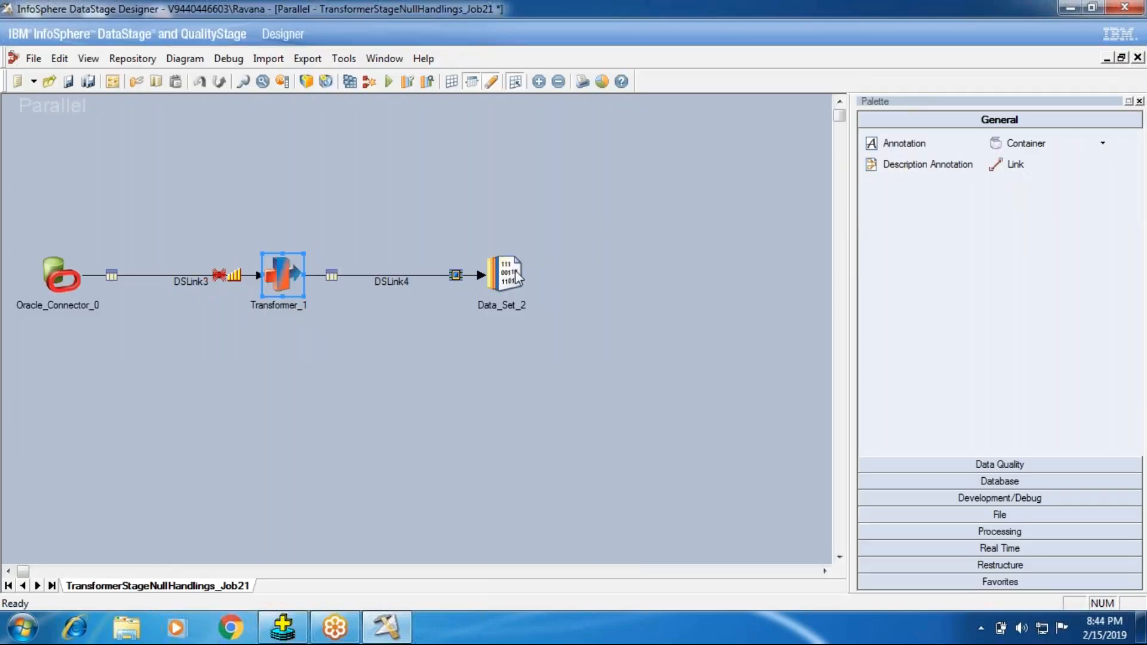
- Move Data_Set_2 higher on the canvas and add a second Data Set stage below it, linked from Transformer_1
{"action": "left_click_drag", "start_coordinate": [517, 276], "coordinate": [518, 195]}
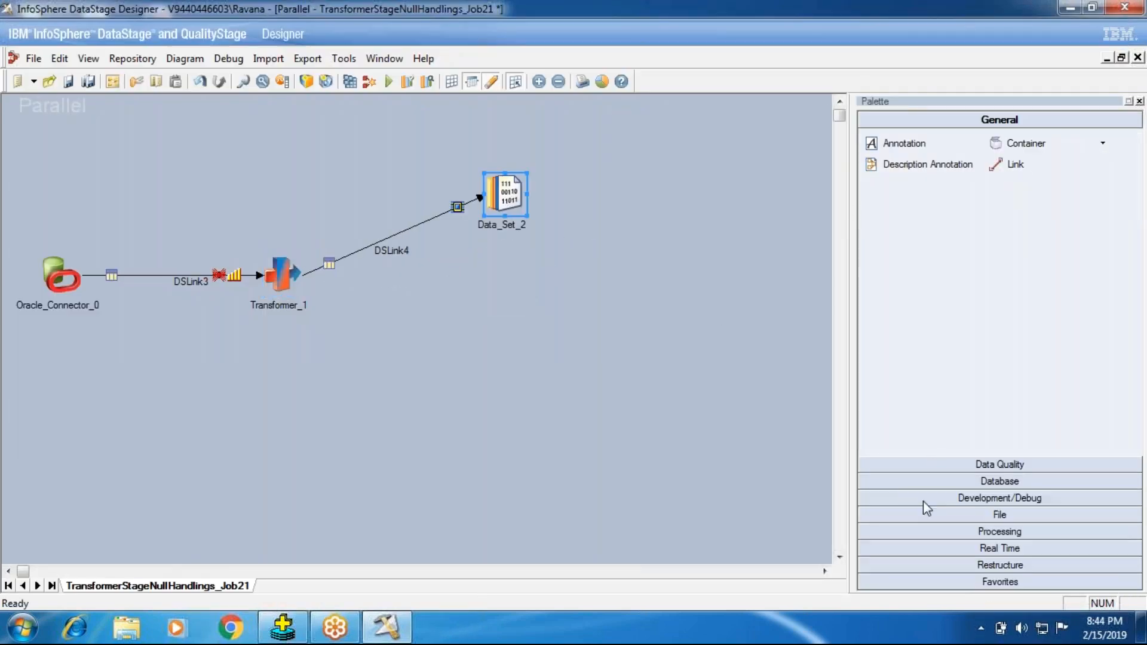
{"action": "left_click", "coordinate": [932, 514]}
{"action": "left_click", "coordinate": [1008, 210]}
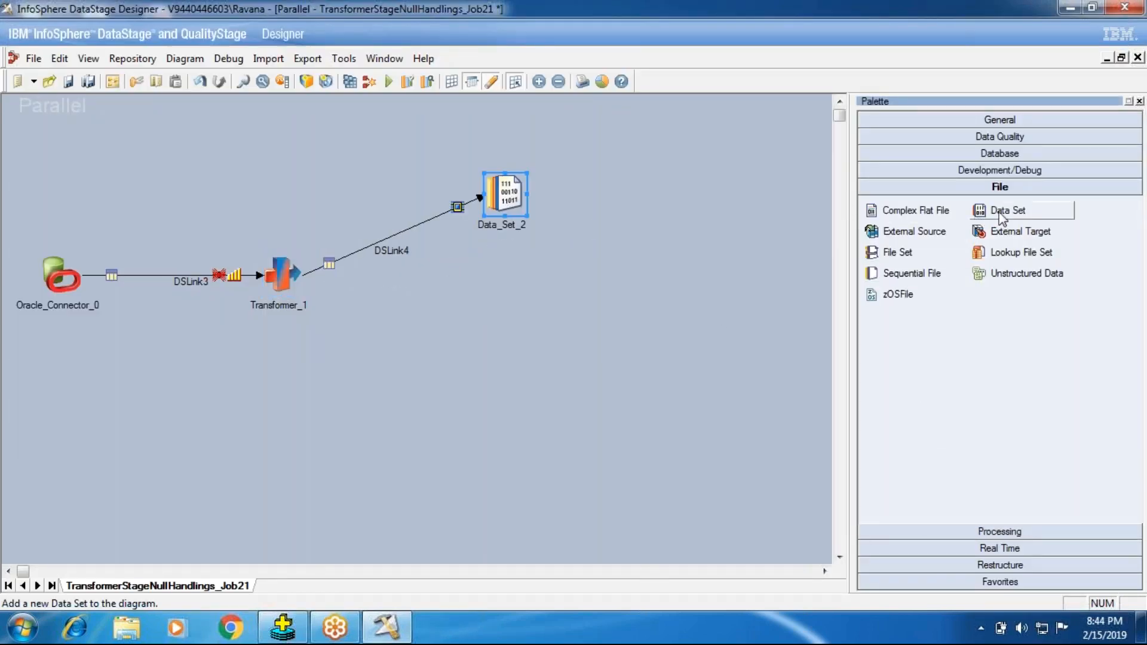
{"action": "left_click", "coordinate": [505, 362]}
{"action": "mouse_move", "coordinate": [304, 285]}
{"action": "left_mouse_down"}
{"action": "mouse_move", "coordinate": [409, 379]}
{"action": "mouse_move", "coordinate": [482, 366]}
{"action": "mouse_move", "coordinate": [504, 375]}
{"action": "left_mouse_up"}
- Open Transformer_1, collapse DSLink4, and map the DSLink3 EMPNO column to the DSLink19 output
{"action": "double_click", "coordinate": [277, 274]}
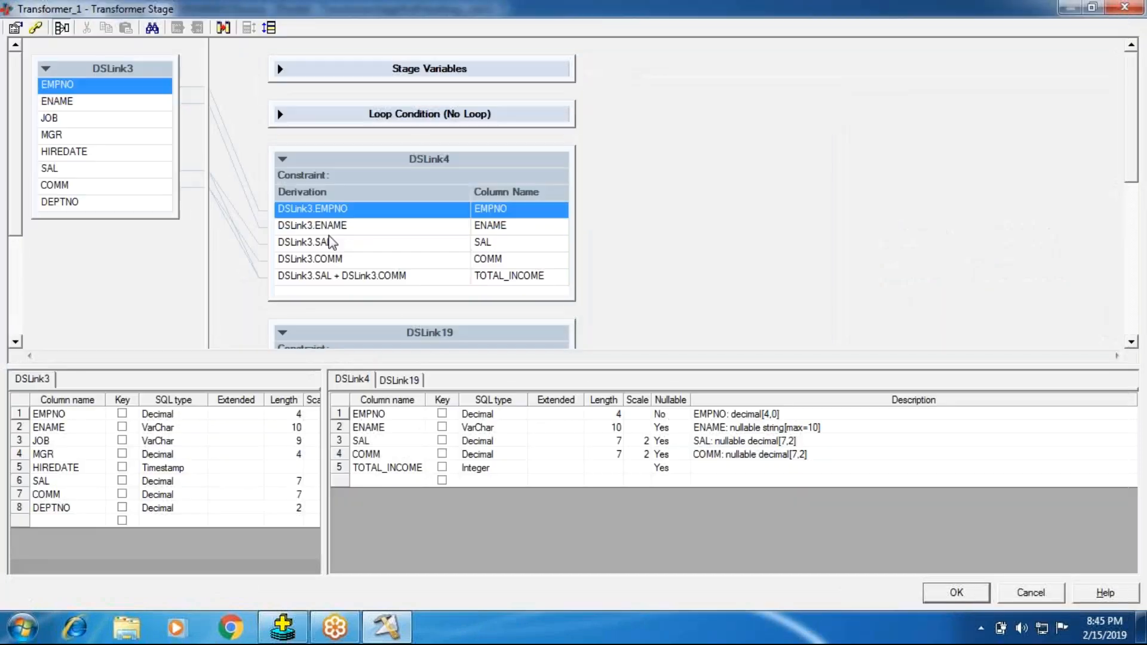
{"action": "left_click", "coordinate": [284, 159]}
{"action": "left_click_drag", "start_coordinate": [129, 90], "coordinate": [313, 256]}
- Append a new column to DSLink19 and give it the Null Handling function IsNotNull(%value%) as derivation
{"action": "right_click", "coordinate": [348, 280]}
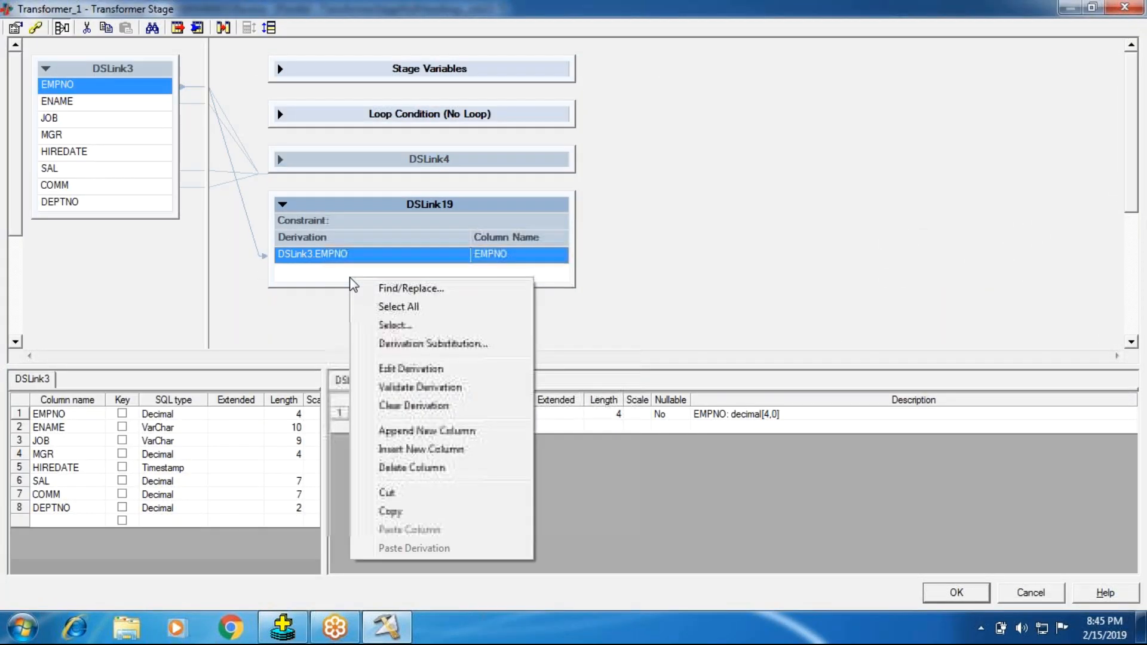
{"action": "left_click", "coordinate": [429, 431]}
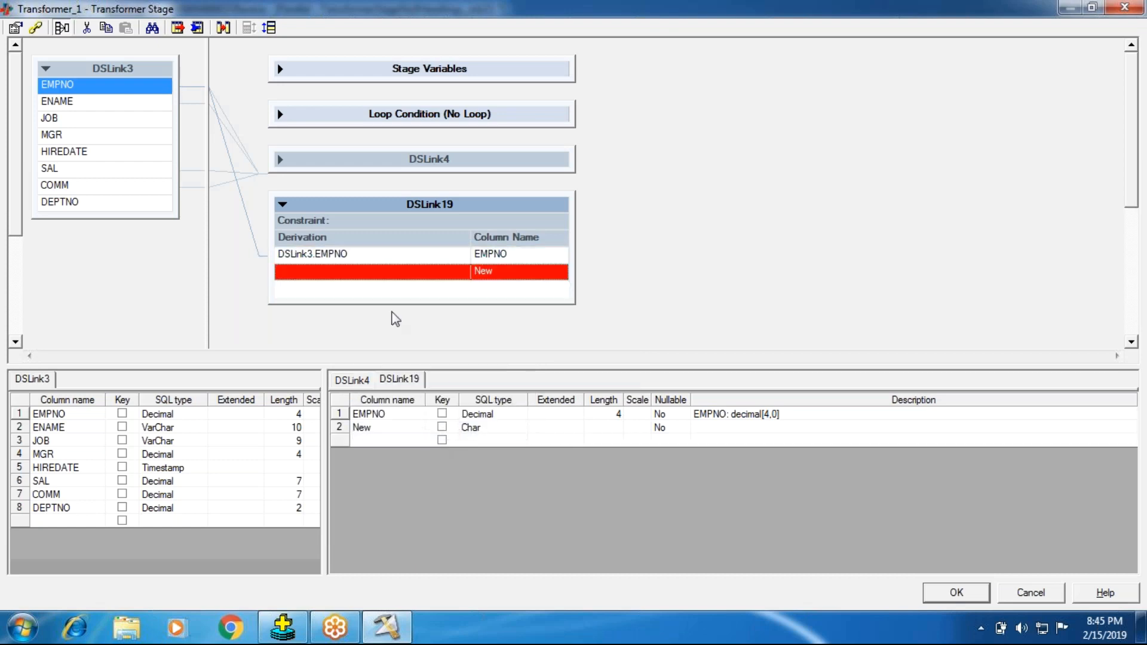
{"action": "double_click", "coordinate": [392, 281]}
{"action": "right_click", "coordinate": [392, 295]}
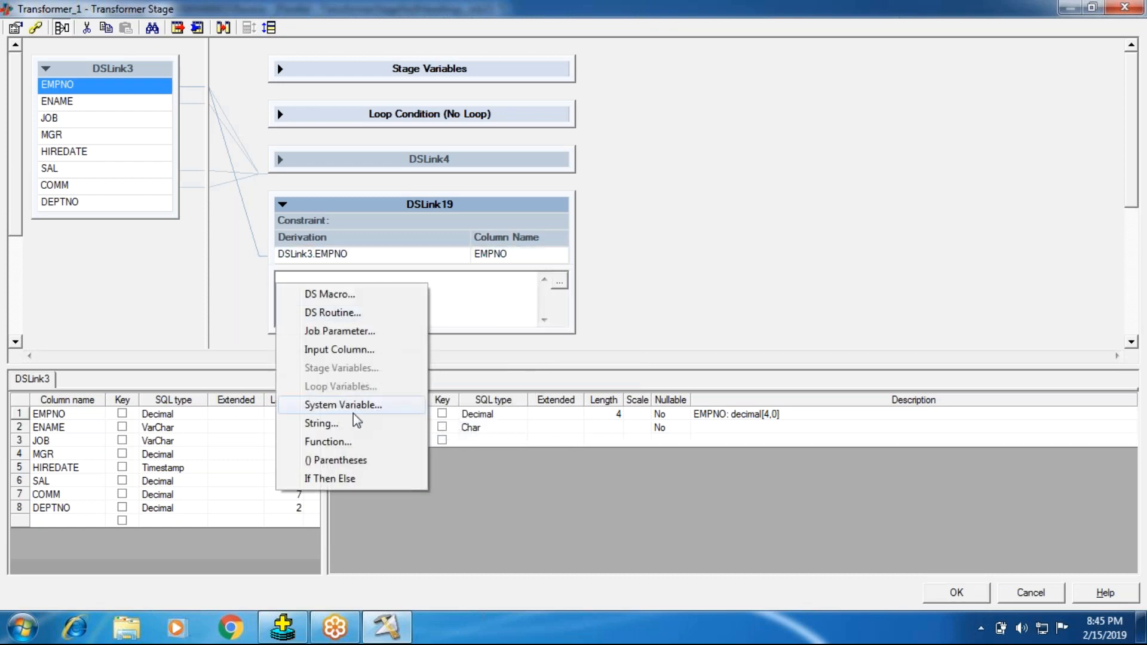
{"action": "left_click", "coordinate": [345, 444]}
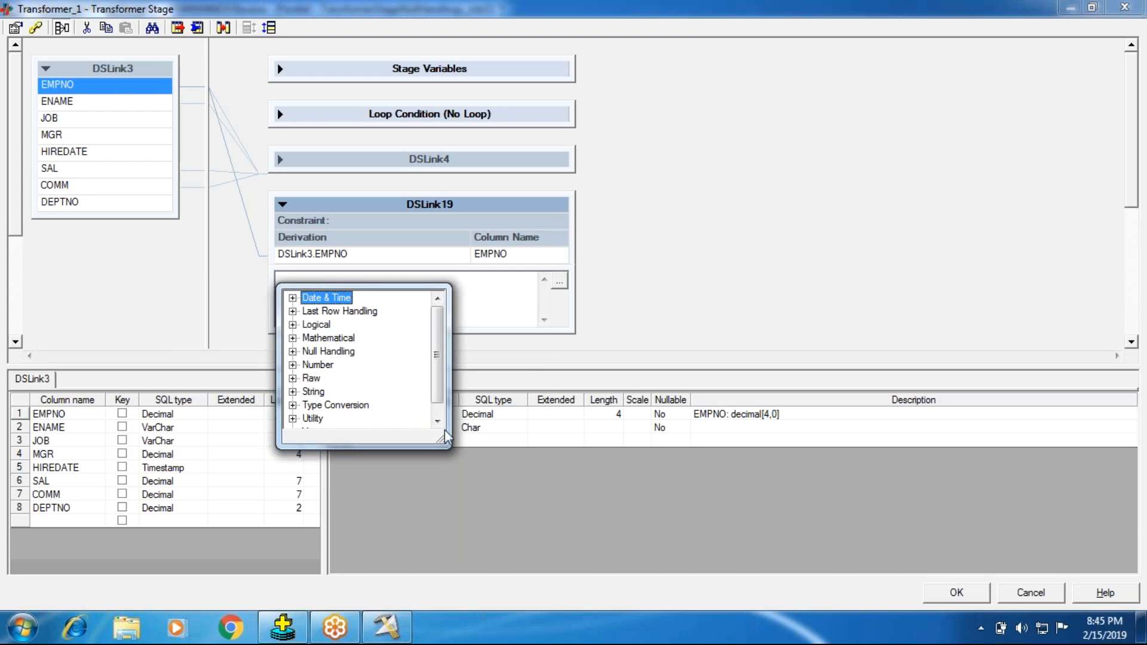
{"action": "left_click_drag", "start_coordinate": [441, 440], "coordinate": [560, 542]}
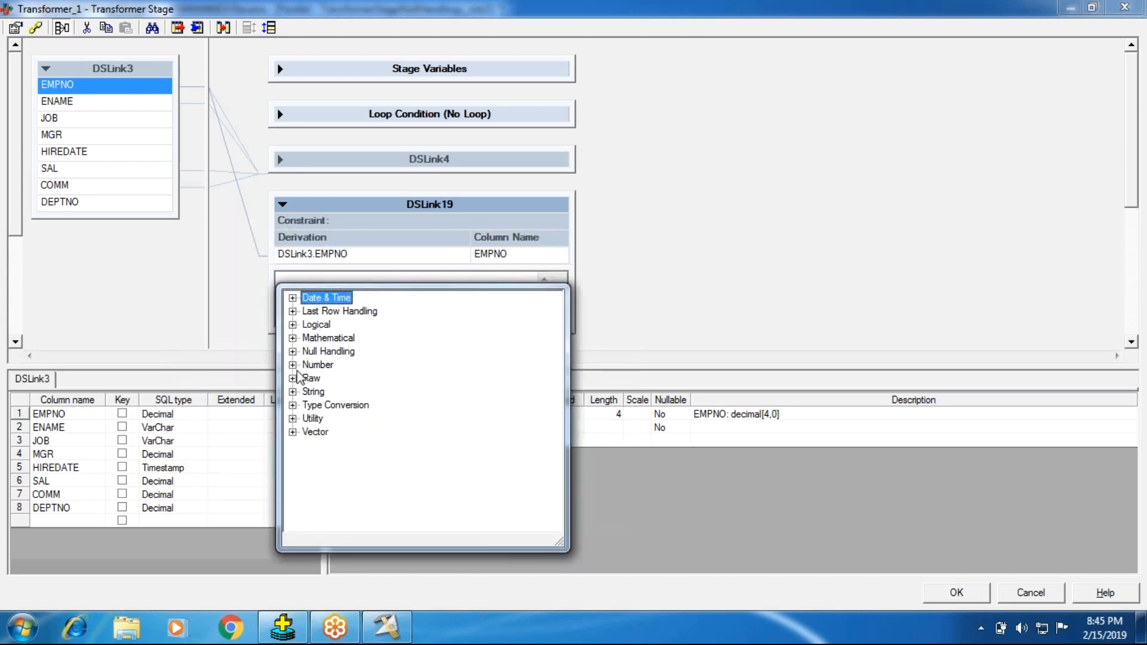
{"action": "left_click", "coordinate": [292, 352]}
{"action": "left_click", "coordinate": [343, 365]}
{"action": "left_click", "coordinate": [343, 365]}
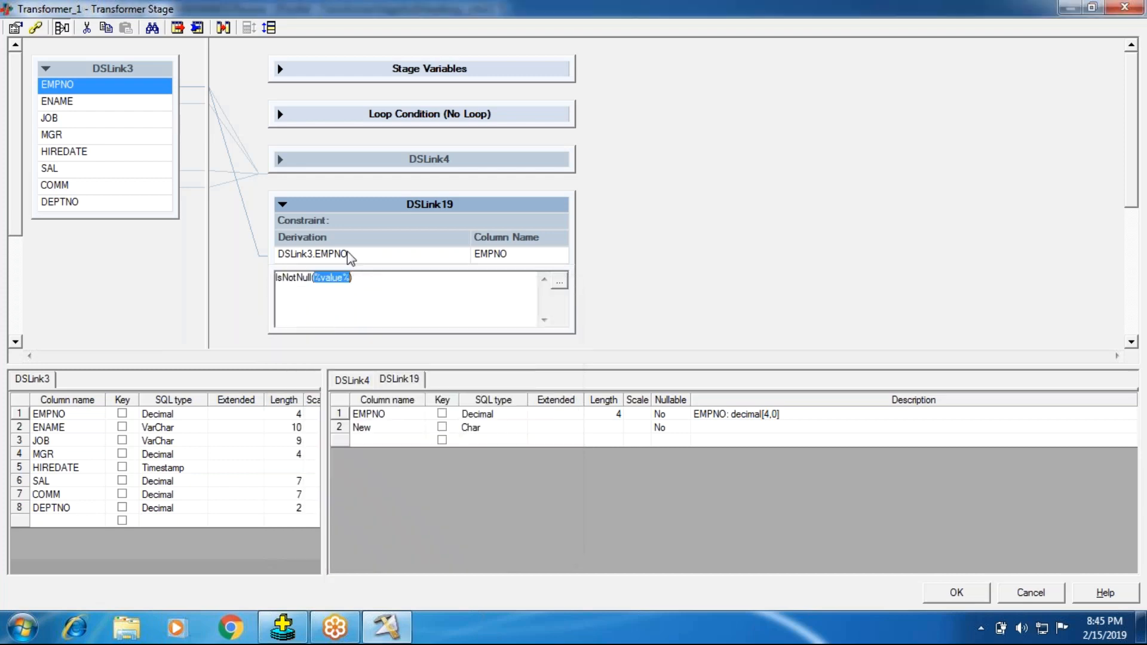
- Rename the new DSLink19 column as IsNotNull, copying the function name from its derivation
{"action": "left_click_drag", "start_coordinate": [313, 278], "coordinate": [271, 277]}
{"action": "key", "text": "ctrl+c"}
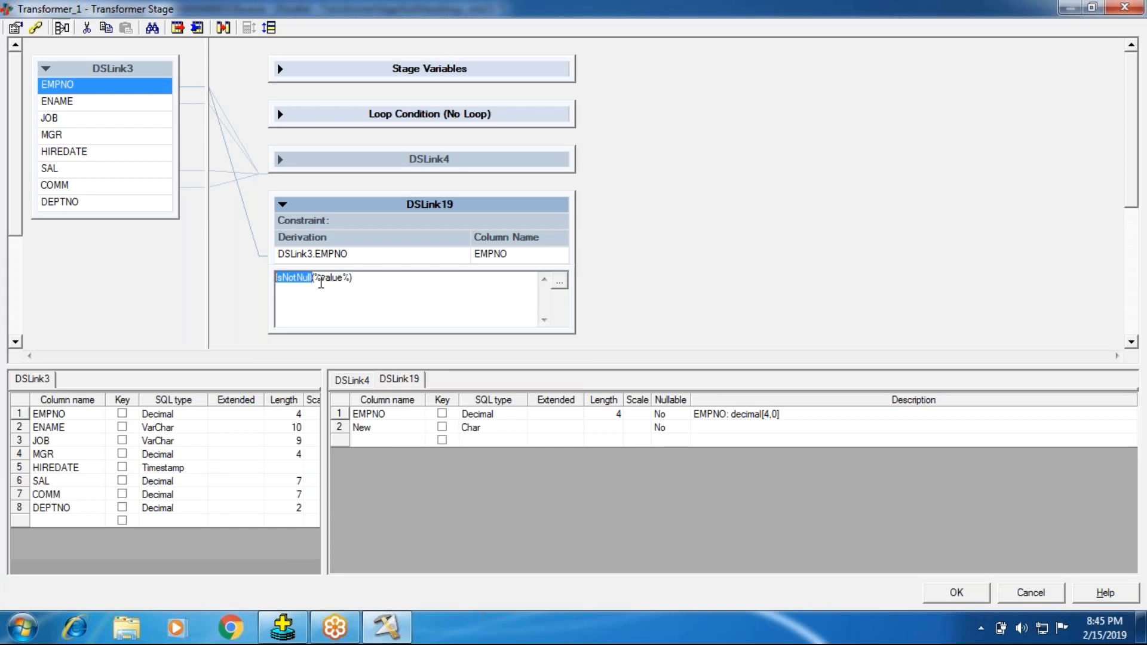
{"action": "left_click", "coordinate": [659, 289]}
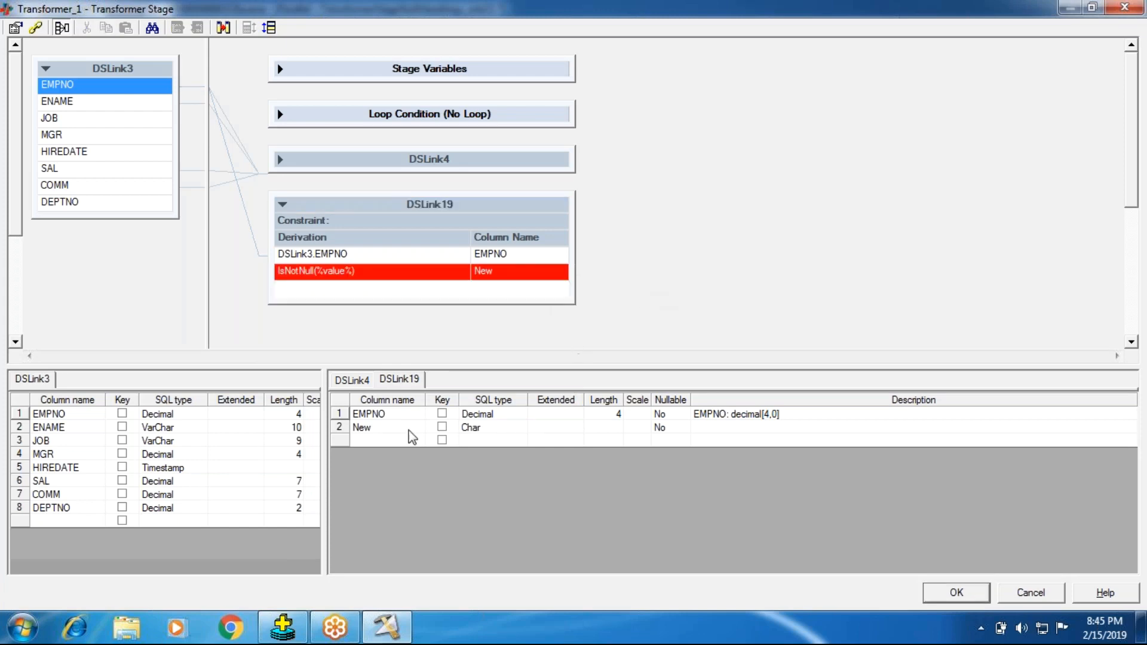
{"action": "left_click", "coordinate": [374, 429]}
{"action": "left_click_drag", "start_coordinate": [373, 429], "coordinate": [317, 428]}
{"action": "key", "text": "ctrl+v"}
{"action": "left_click", "coordinate": [705, 300]}
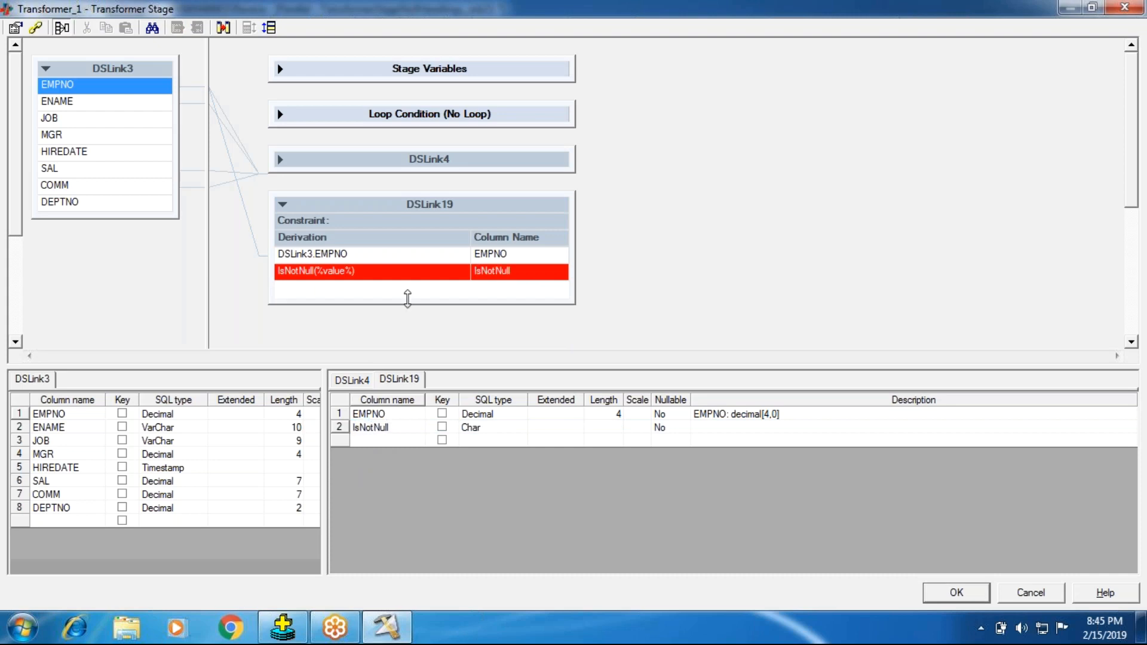
- Append a new column to DSLink19 and give it the Null Handling function IsNull(%value%) as derivation
{"action": "right_click", "coordinate": [361, 289]}
{"action": "left_click", "coordinate": [399, 442]}
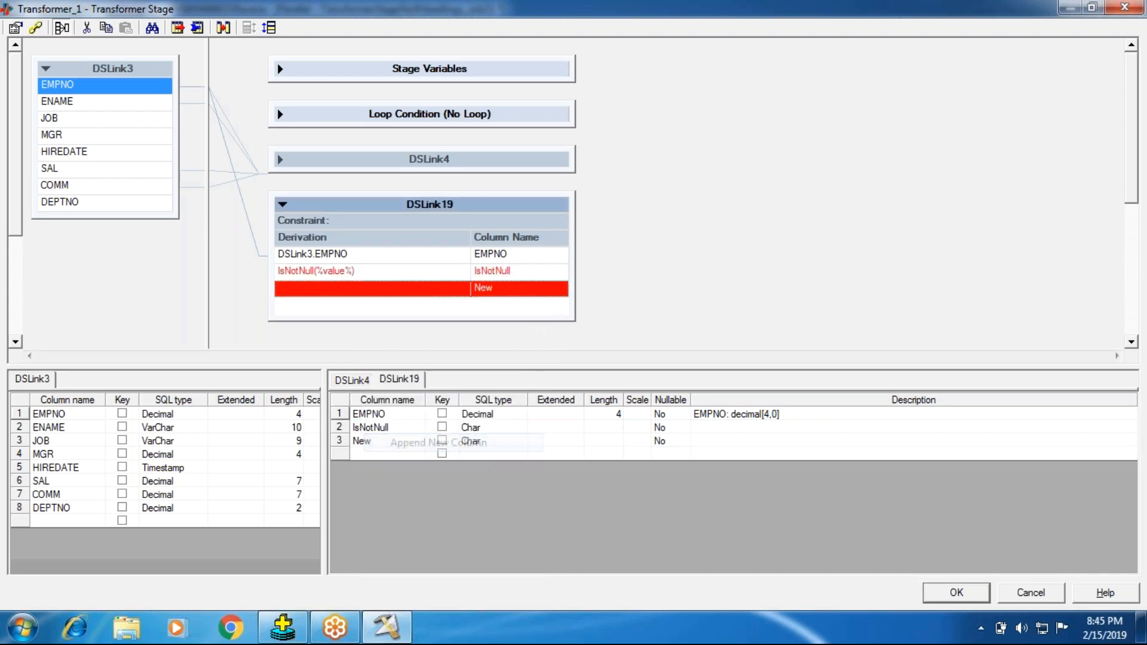
{"action": "double_click", "coordinate": [388, 288]}
{"action": "right_click", "coordinate": [368, 313]}
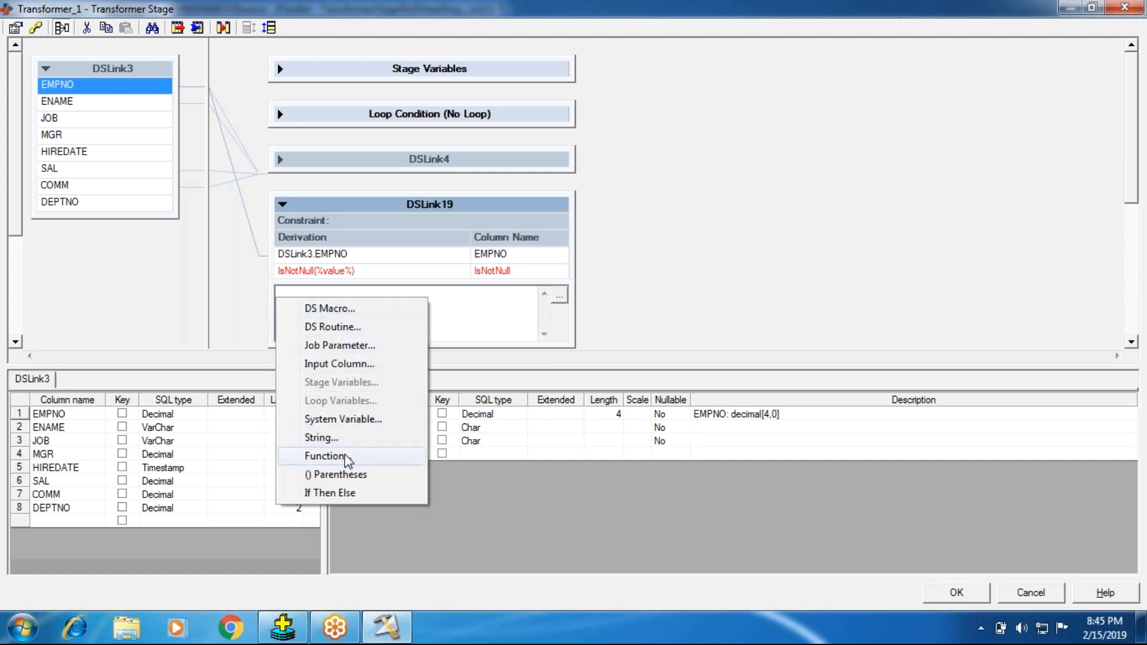
{"action": "left_click", "coordinate": [383, 456]}
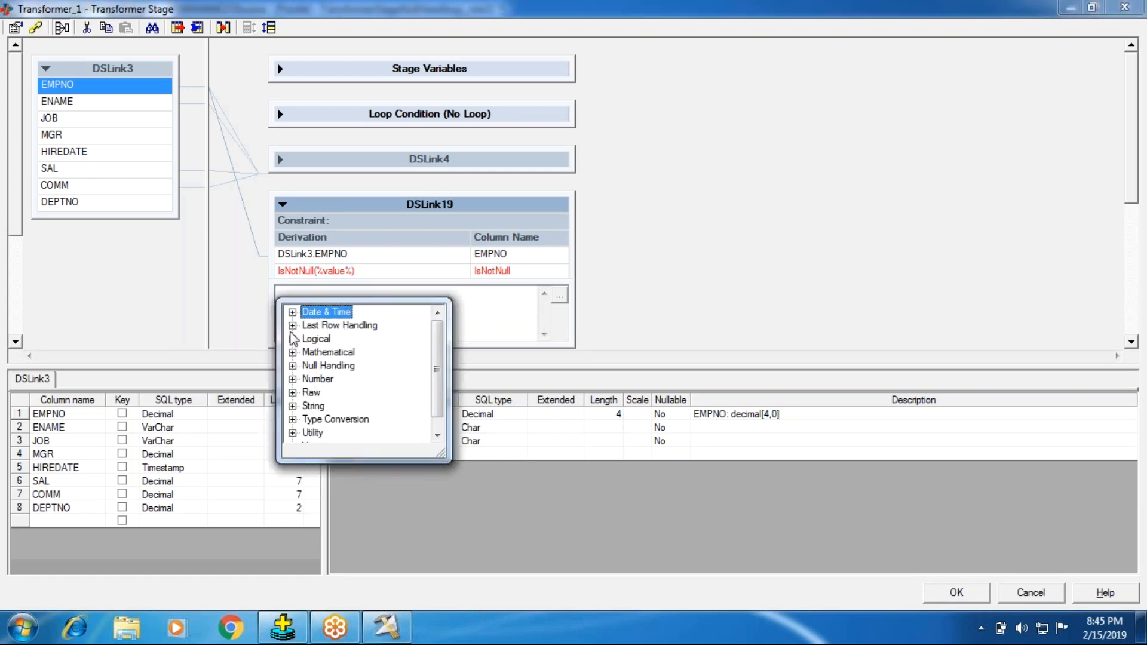
{"action": "left_click", "coordinate": [293, 365]}
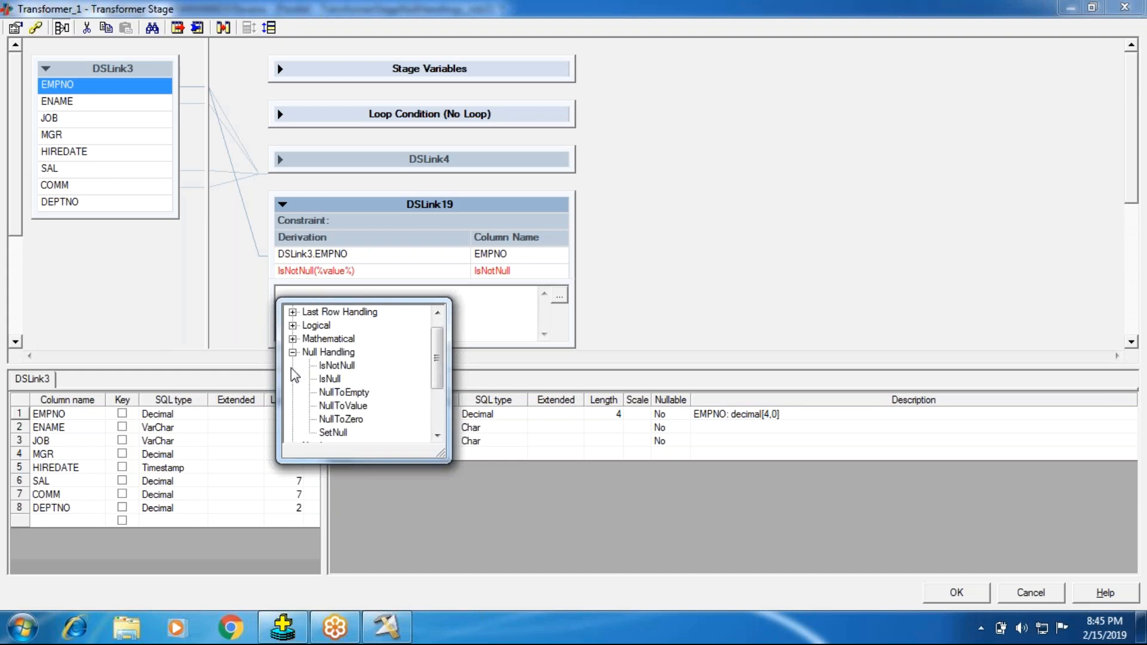
{"action": "left_click", "coordinate": [329, 379]}
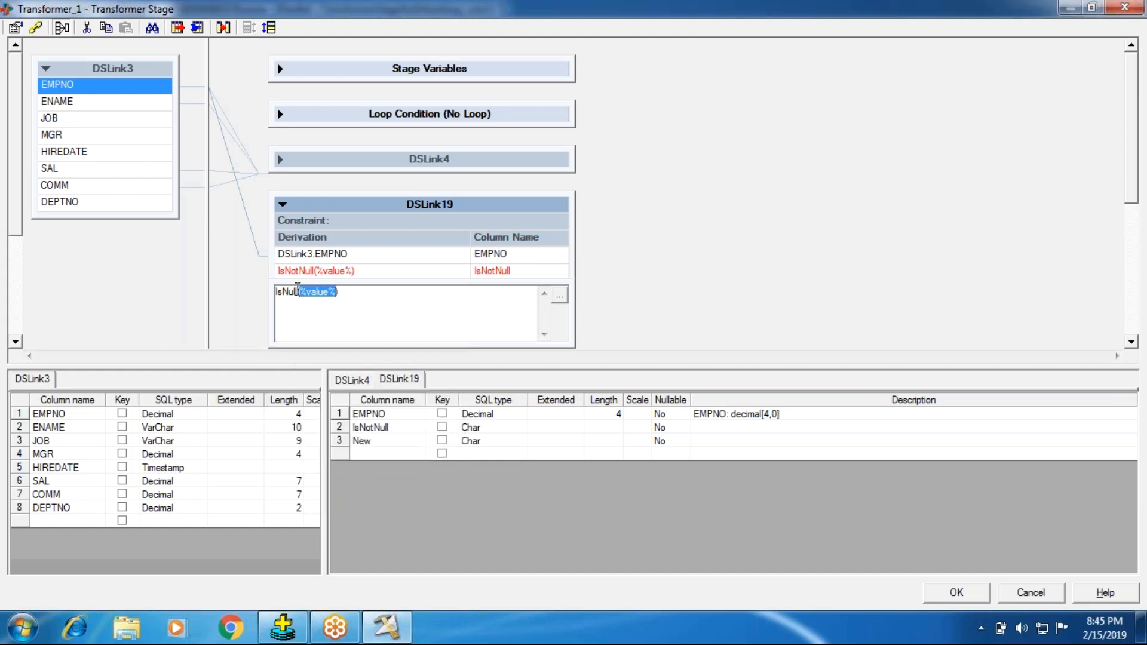
- Rename the new DSLink19 column with the IsNull(%value%) derivation as IsNull
{"action": "left_click_drag", "start_coordinate": [297, 291], "coordinate": [272, 291]}
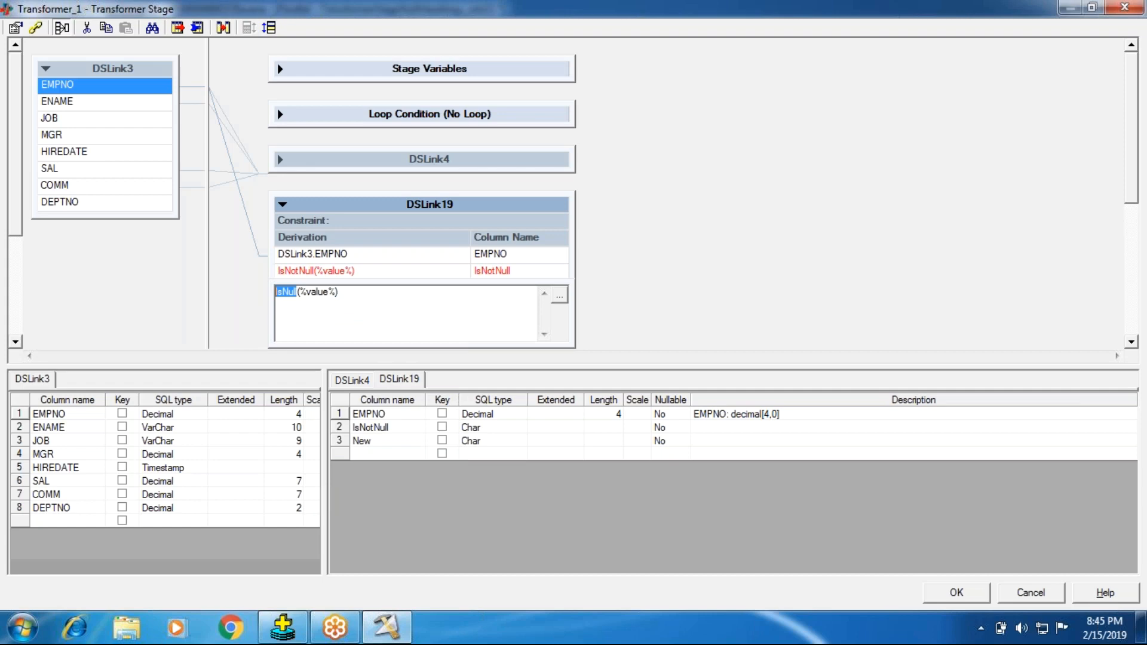
{"action": "left_click", "coordinate": [742, 284]}
{"action": "double_click", "coordinate": [396, 444]}
{"action": "type", "text": "IsNul"}
{"action": "left_click", "coordinate": [670, 353]}
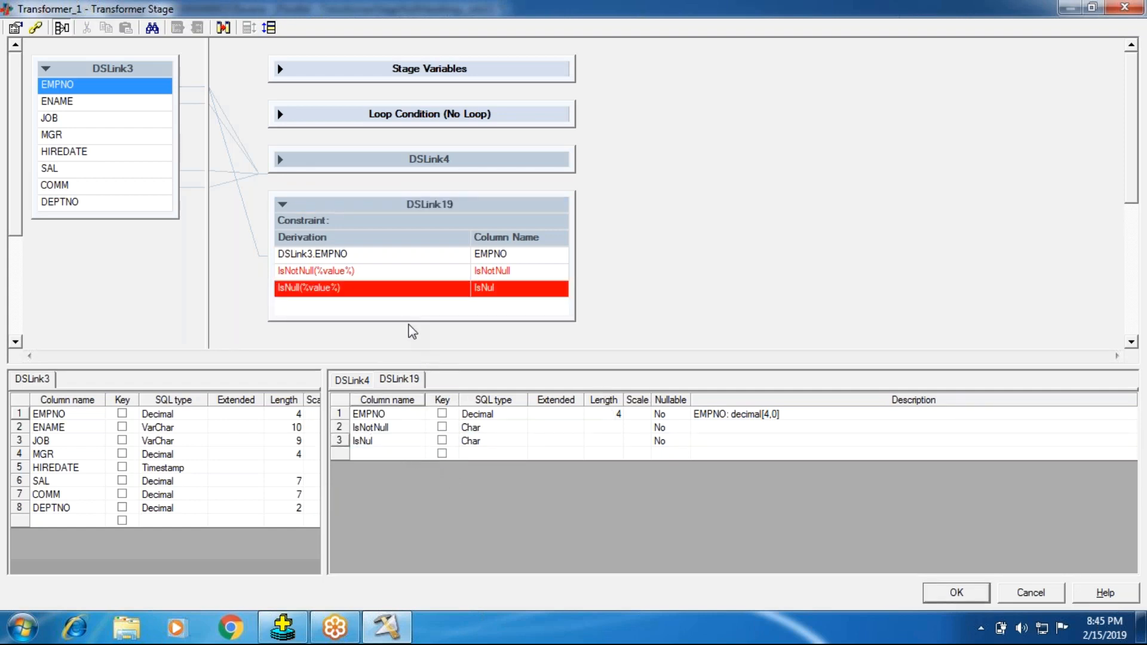
{"action": "right_click", "coordinate": [399, 311]}
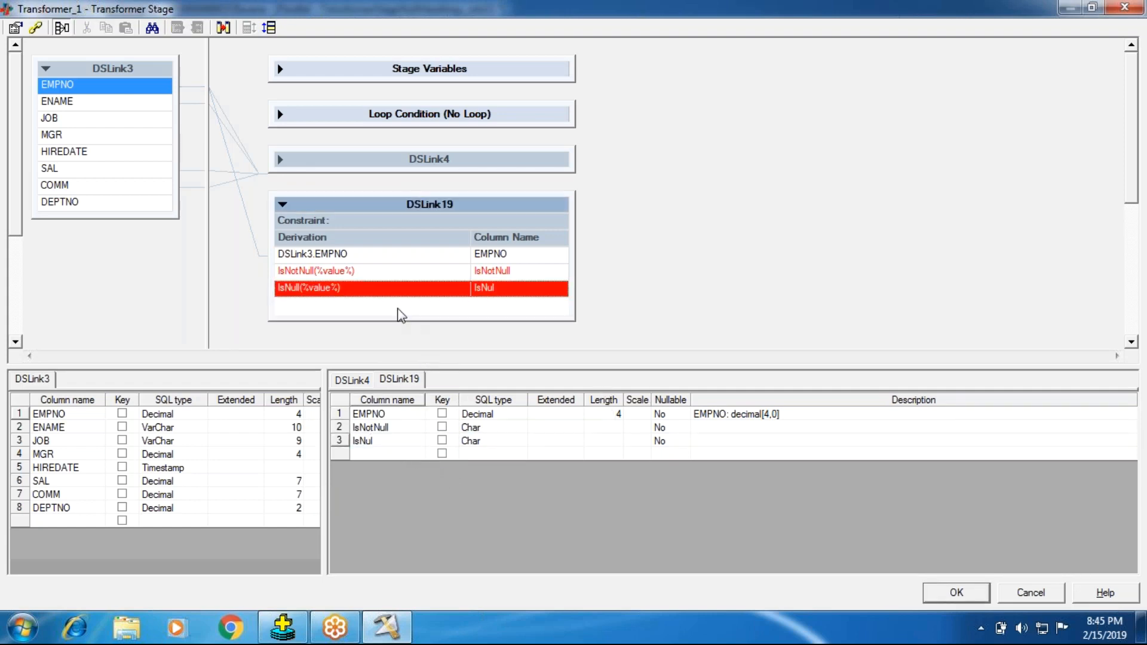
{"action": "left_click", "coordinate": [658, 331]}
{"action": "left_click", "coordinate": [383, 440]}
{"action": "left_click", "coordinate": [383, 440]}
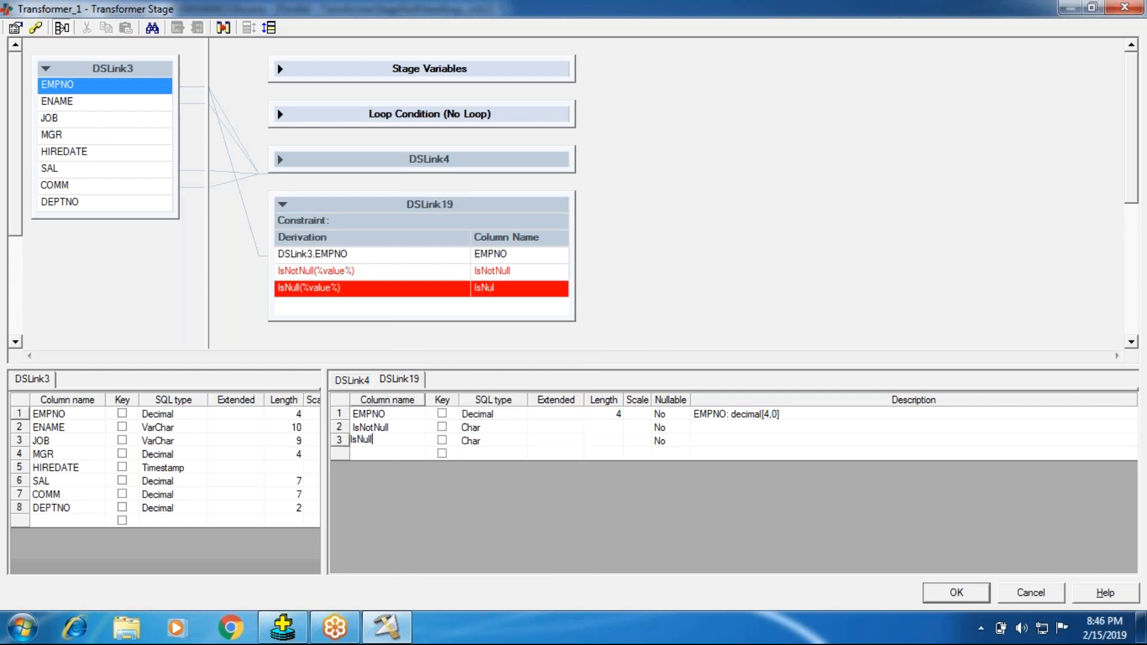
{"action": "type", "text": "l"}
{"action": "key", "text": "Return"}
- Append another column to DSLink19 with the Null Handling function NullToEmpty(%inputcol%) as its derivation
{"action": "right_click", "coordinate": [371, 307]}
{"action": "left_click", "coordinate": [402, 461]}
{"action": "double_click", "coordinate": [347, 306]}
{"action": "right_click", "coordinate": [345, 308]}
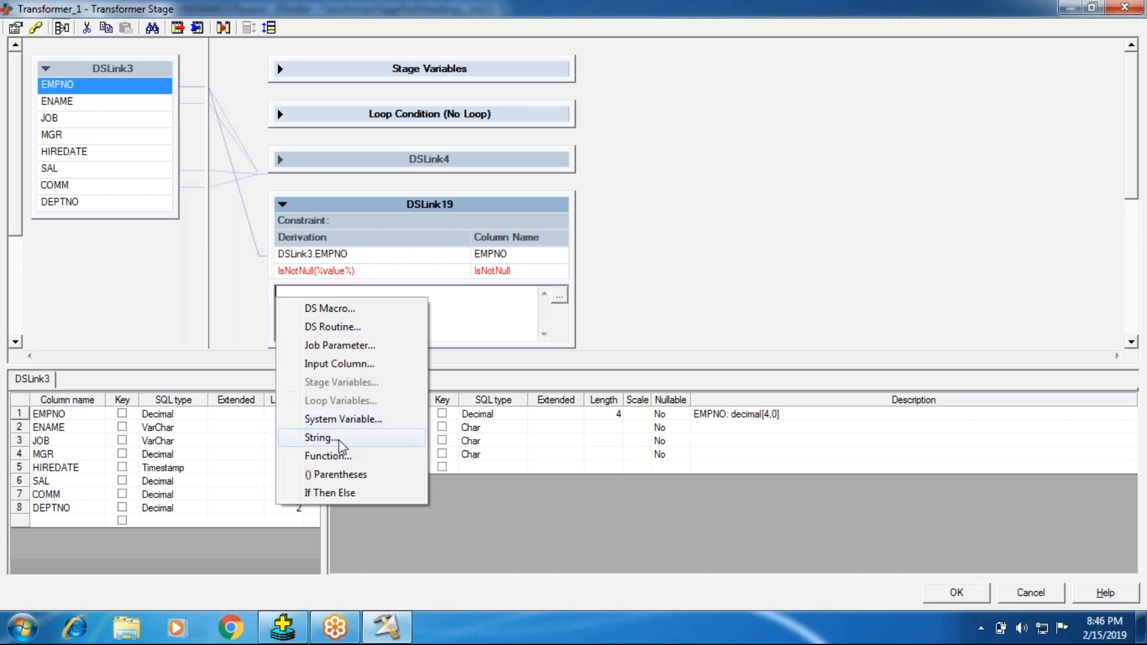
{"action": "left_click", "coordinate": [338, 460]}
{"action": "left_click", "coordinate": [293, 365]}
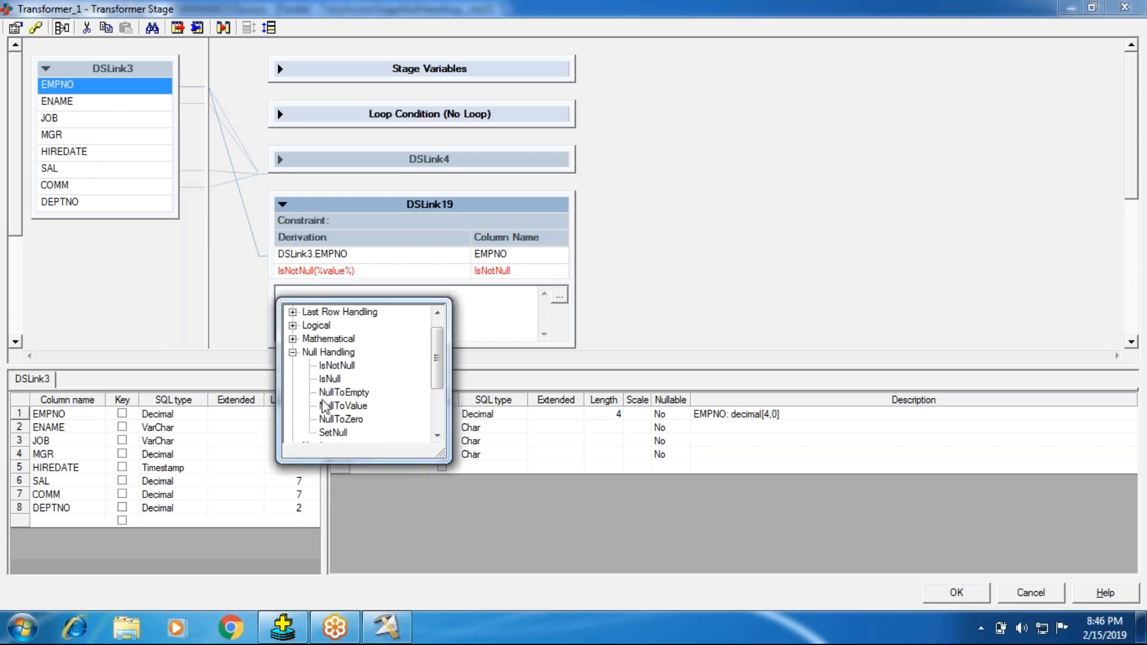
{"action": "left_click", "coordinate": [344, 393]}
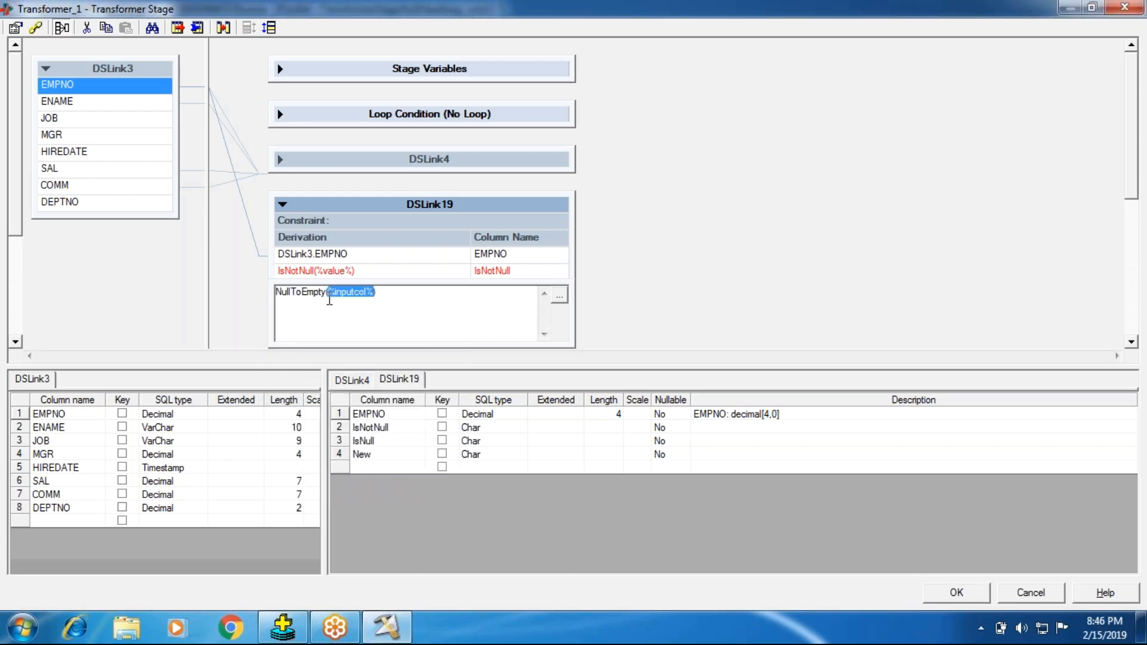
- Copy the function name from the NullToEmpty derivation and rename its DSLink19 column as NullToEmpty
{"action": "left_click_drag", "start_coordinate": [326, 293], "coordinate": [238, 297]}
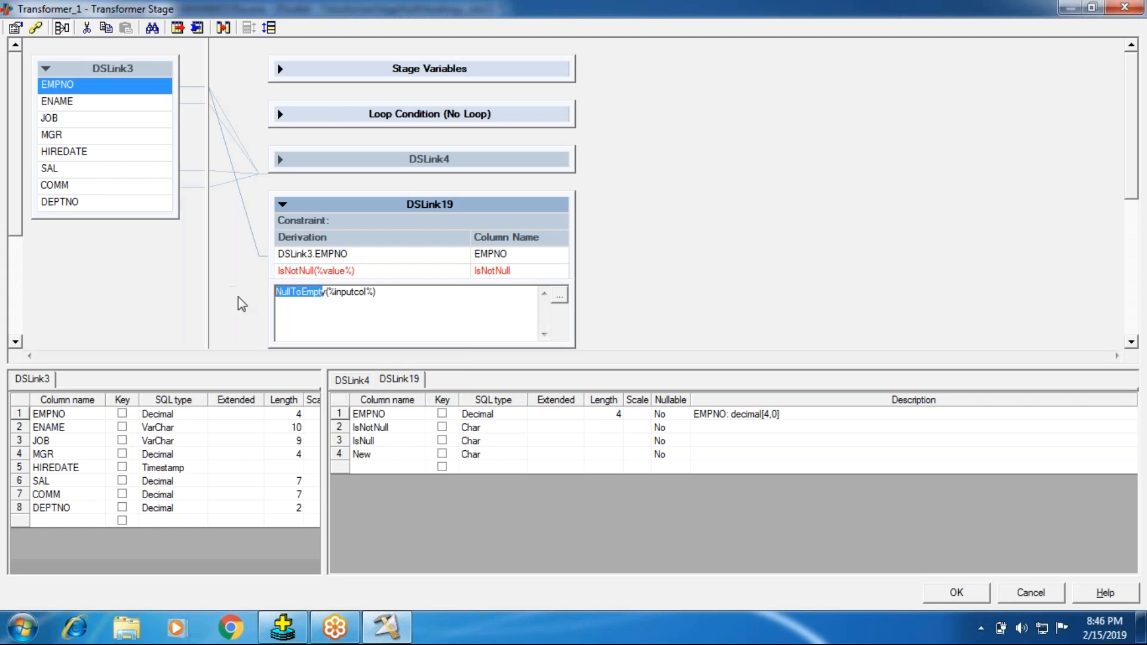
{"action": "left_click", "coordinate": [327, 293]}
{"action": "left_click_drag", "start_coordinate": [327, 293], "coordinate": [239, 292]}
{"action": "left_click", "coordinate": [326, 315]}
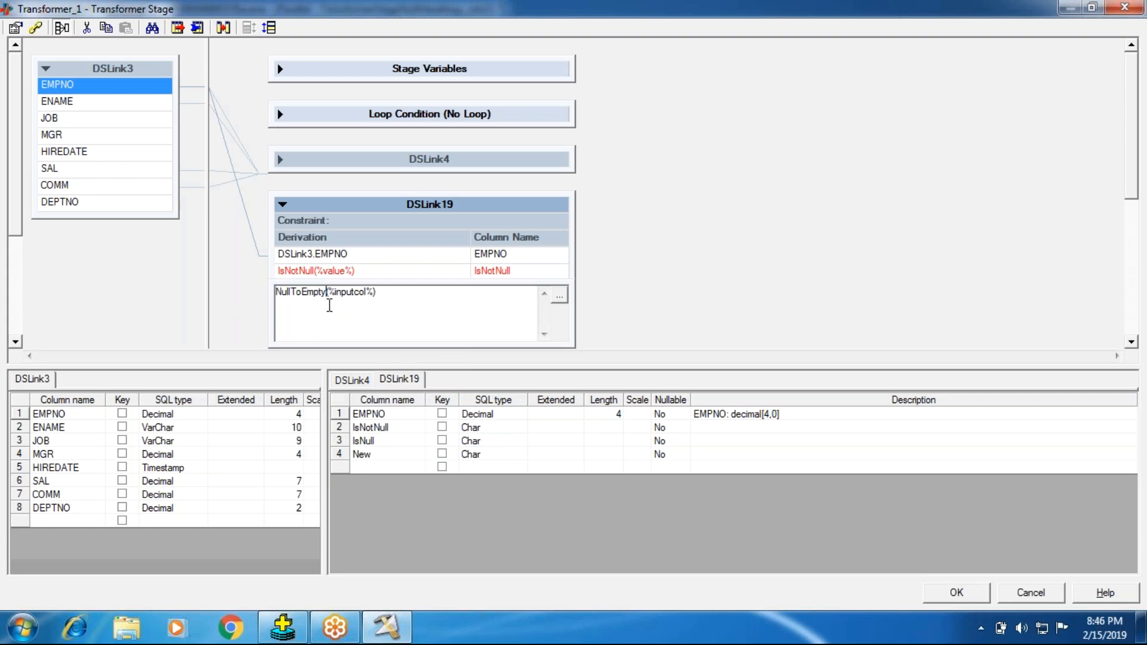
{"action": "key", "text": "shift+Home"}
{"action": "key", "text": "ctrl+c"}
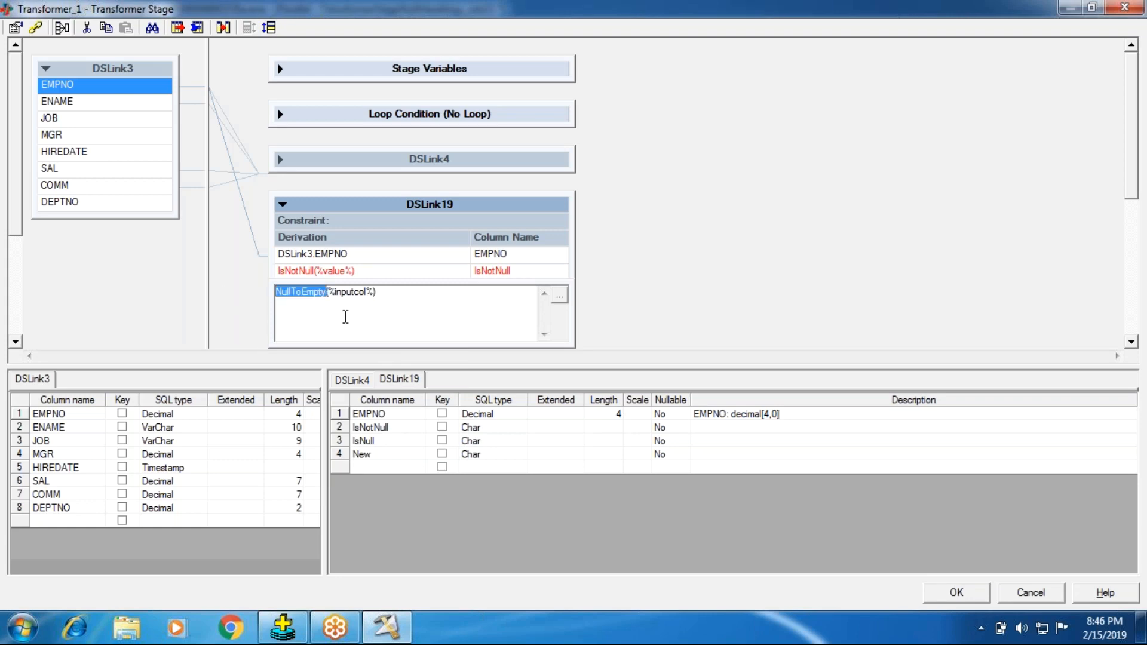
{"action": "left_click", "coordinate": [655, 269]}
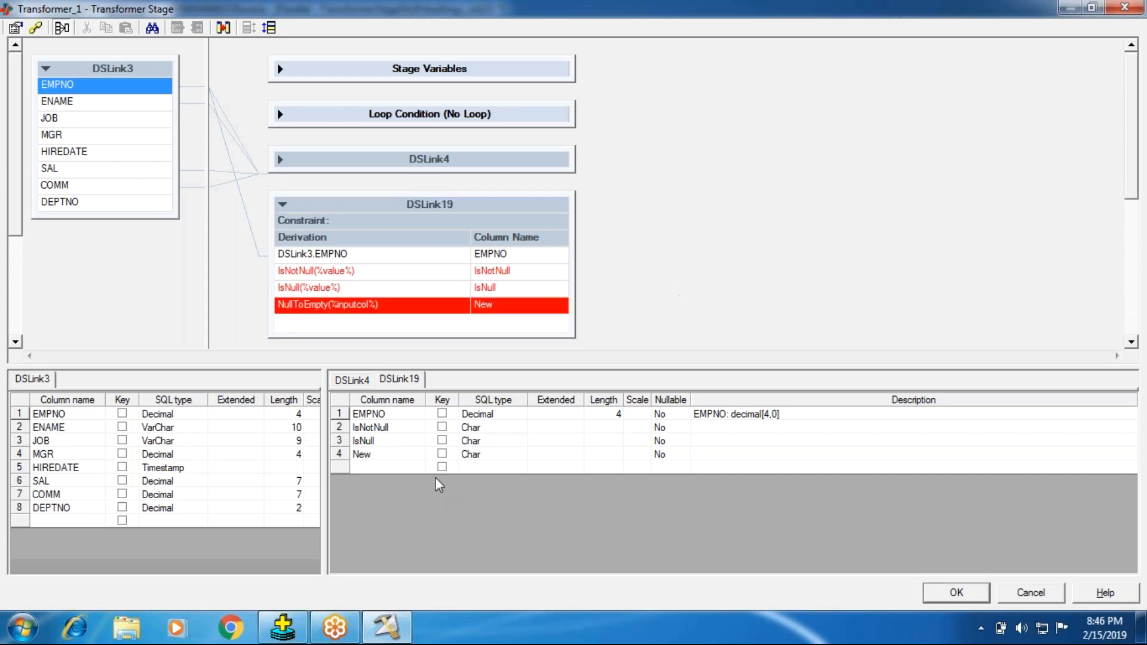
{"action": "left_click", "coordinate": [389, 459]}
{"action": "left_click", "coordinate": [388, 459]}
{"action": "key", "text": "ctrl+v"}
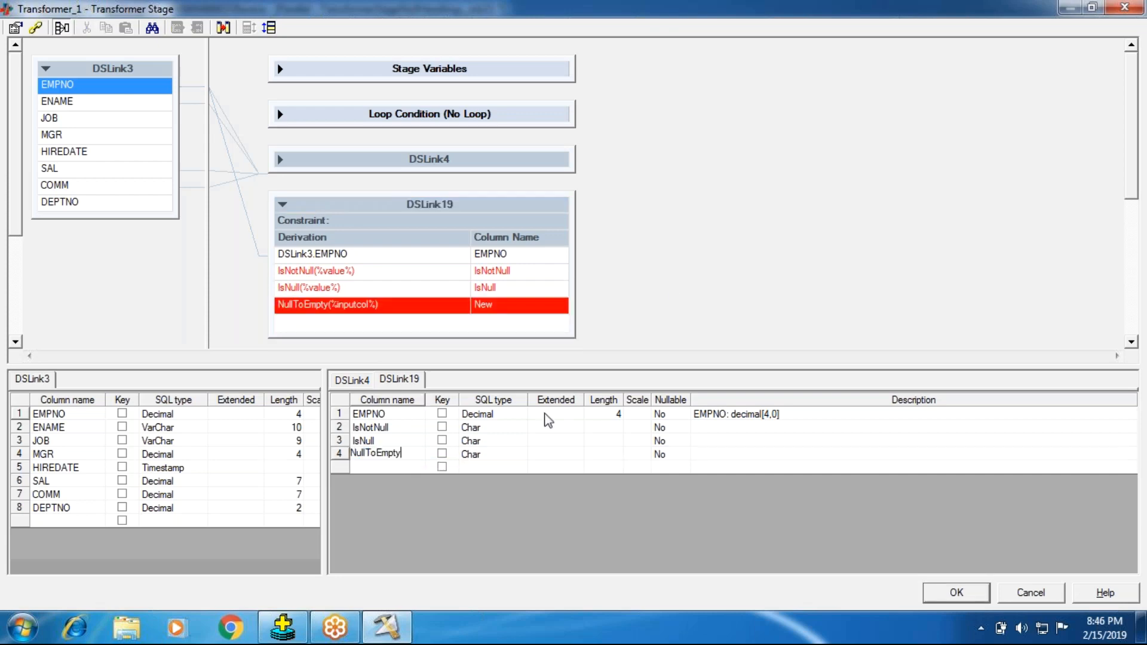
{"action": "left_click", "coordinate": [661, 320]}
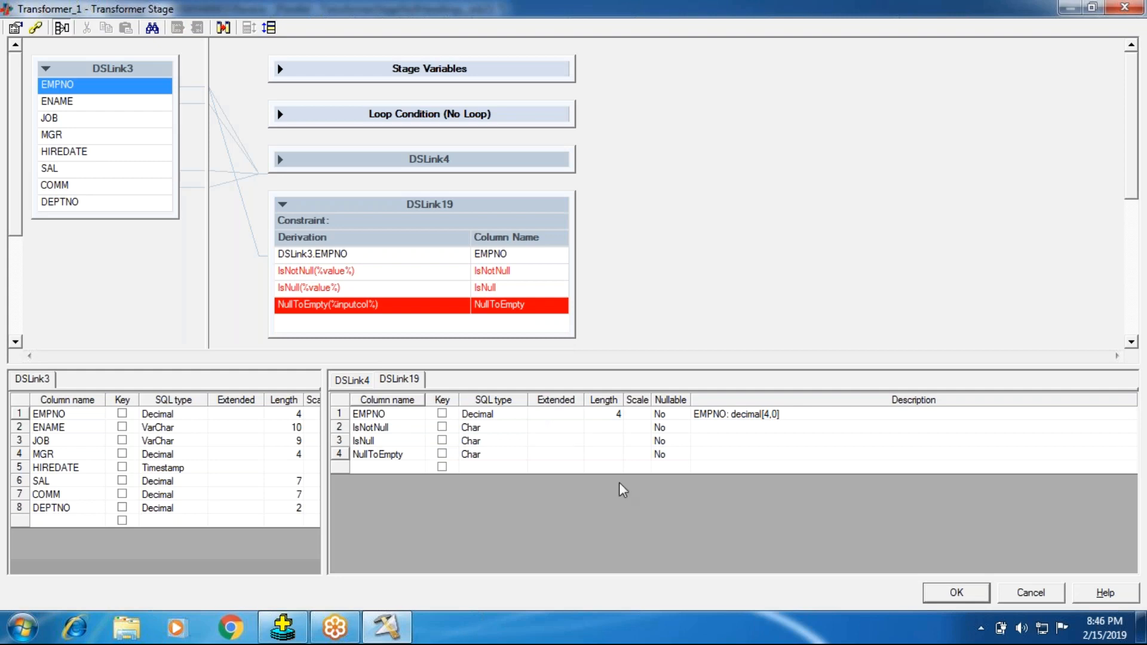
{"action": "left_click", "coordinate": [361, 466]}
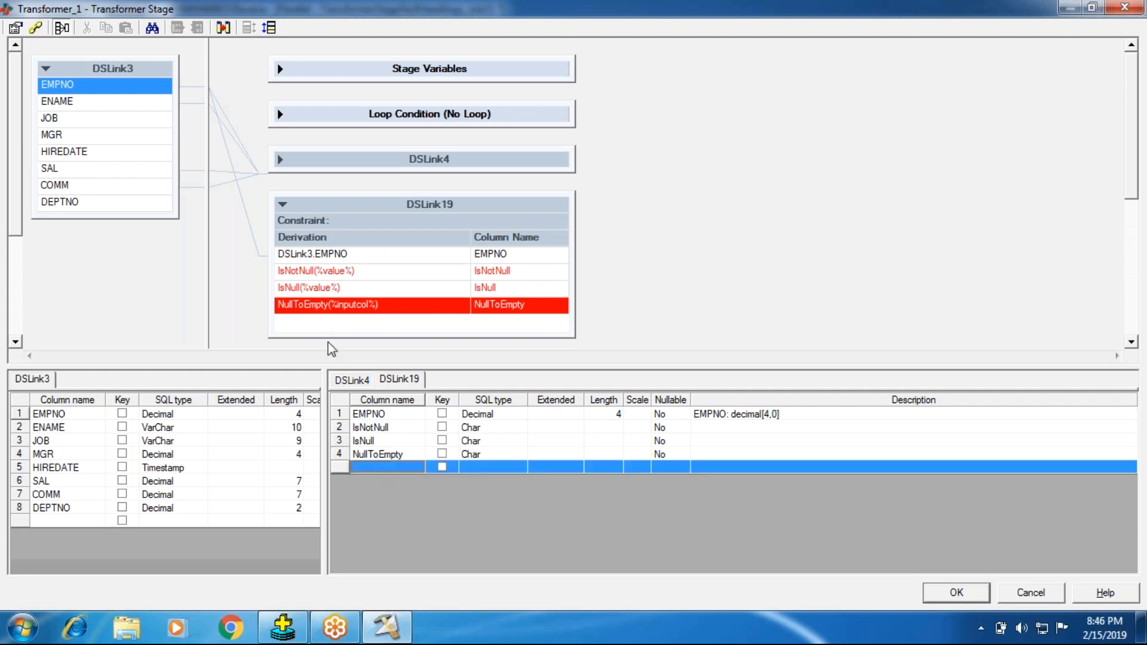
- Append a column to DSLink19 and set its derivation to the Null Handling function NullToValue(%inputcol%,%value%)
{"action": "right_click", "coordinate": [362, 323]}
{"action": "left_click", "coordinate": [397, 474]}
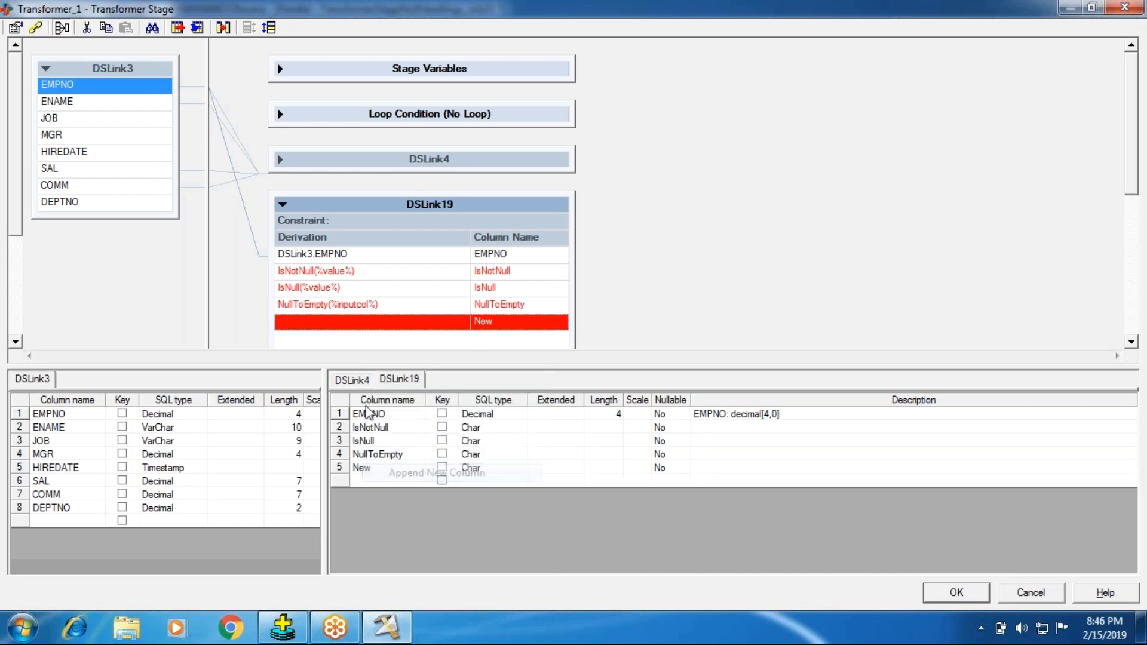
{"action": "double_click", "coordinate": [341, 323]}
{"action": "right_click", "coordinate": [342, 325]}
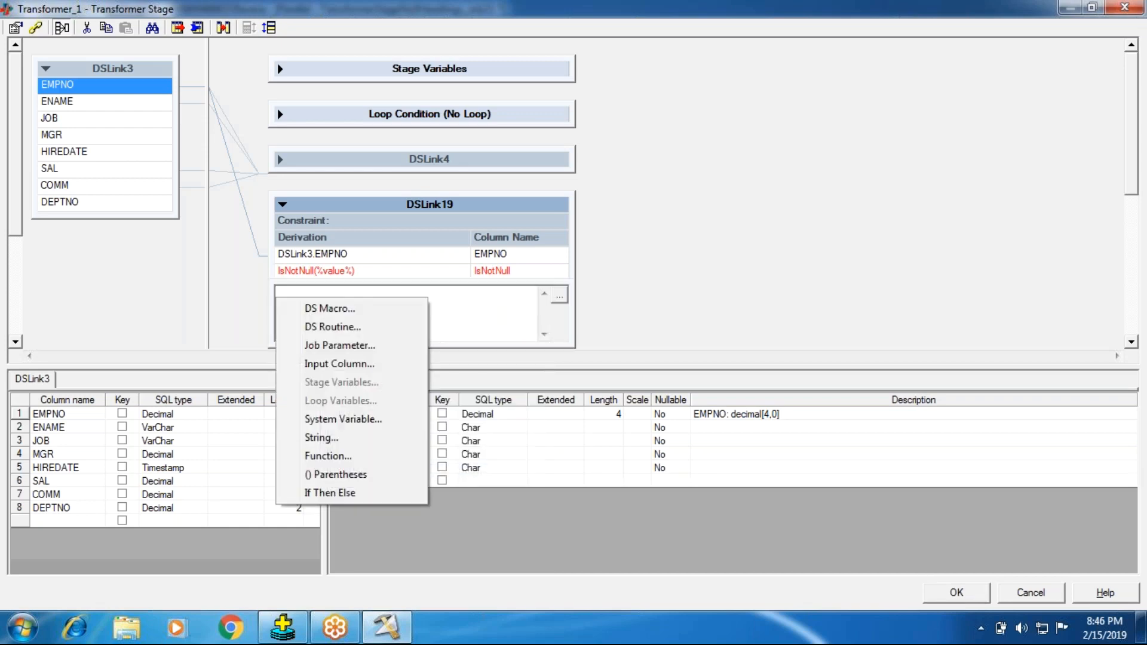
{"action": "left_click", "coordinate": [339, 456]}
{"action": "left_click", "coordinate": [293, 366]}
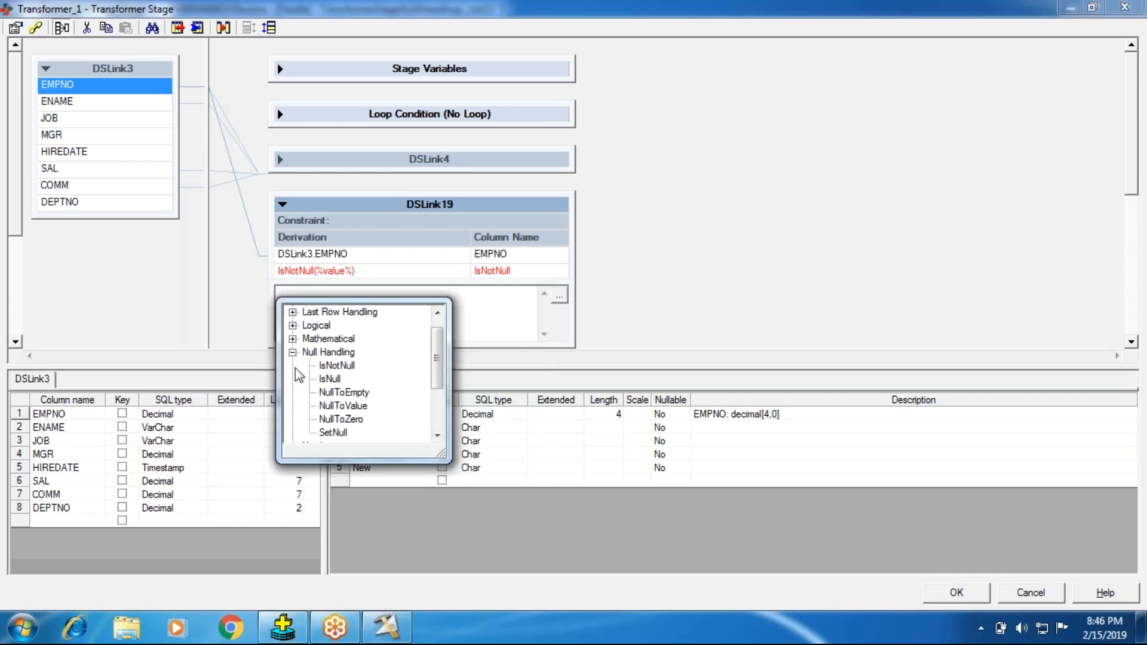
{"action": "left_click", "coordinate": [344, 406]}
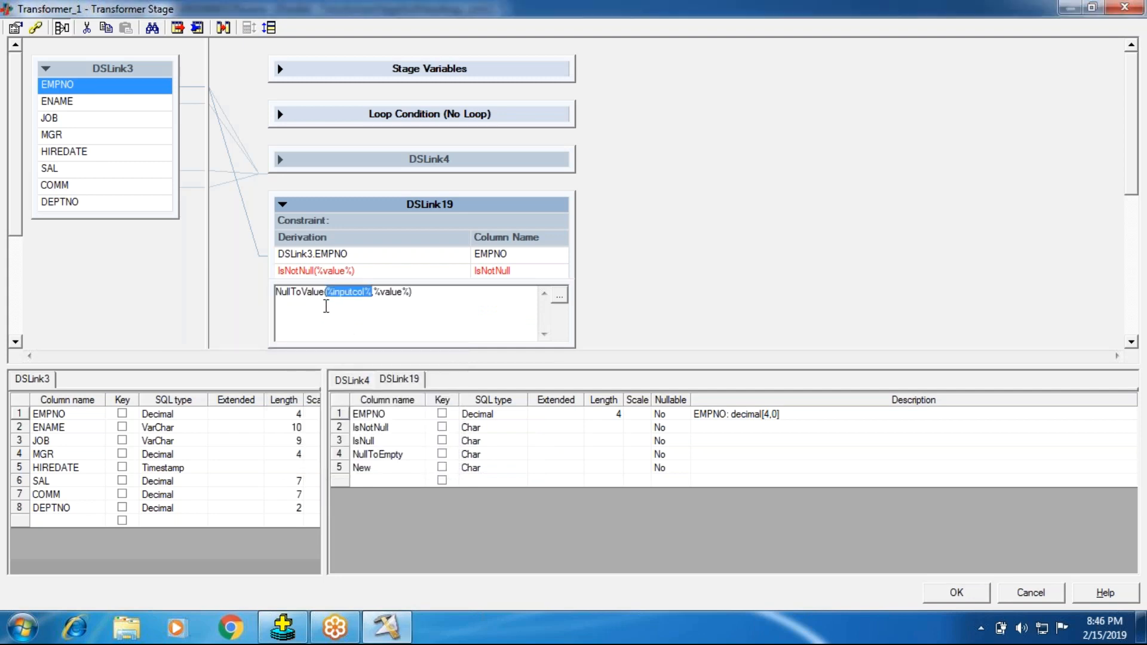
- Copy the function name from the NullToValue derivation and rename its DSLink19 column as NullToValue
{"action": "left_click_drag", "start_coordinate": [326, 295], "coordinate": [244, 287]}
{"action": "key", "text": "ctrl+c"}
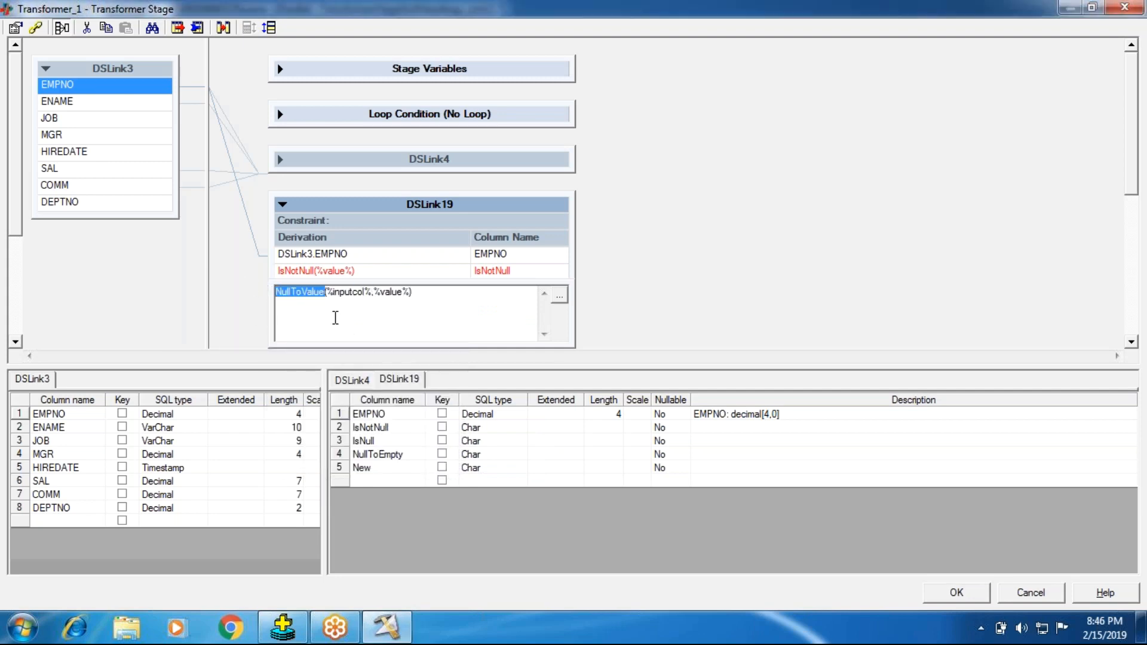
{"action": "left_click", "coordinate": [744, 283]}
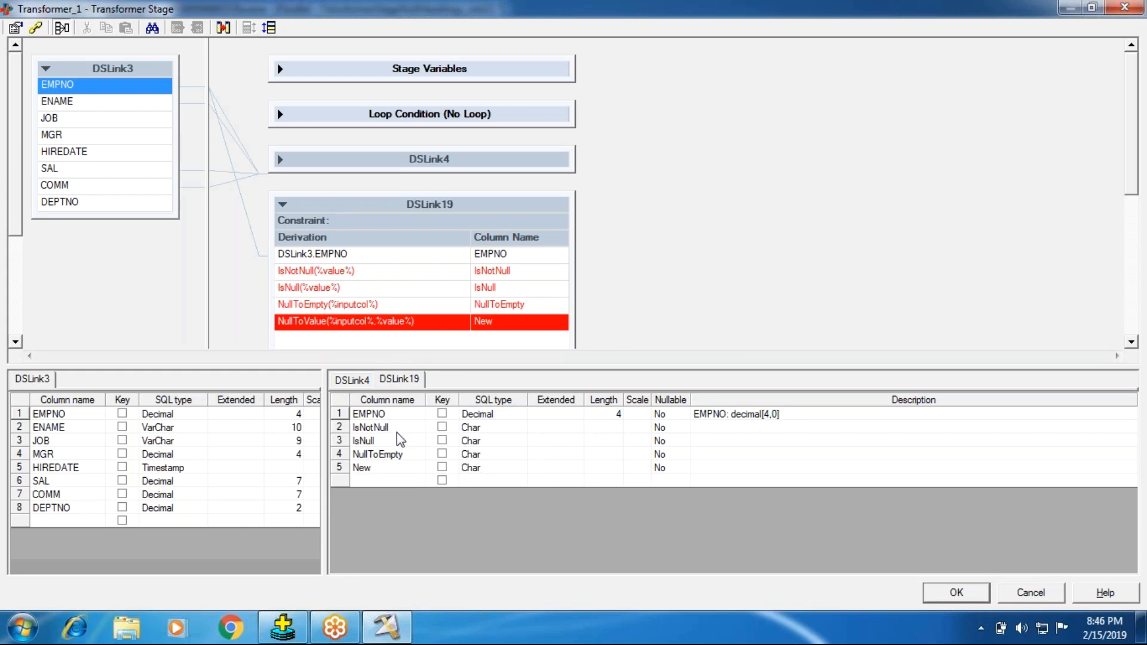
{"action": "double_click", "coordinate": [382, 469]}
{"action": "left_click_drag", "start_coordinate": [382, 467], "coordinate": [316, 459]}
{"action": "key", "text": "ctrl+v"}
{"action": "left_click", "coordinate": [674, 279]}
- Append a column to DSLink19 and set its derivation to the Null Handling function NullToZero(%inputcol%)
{"action": "right_click", "coordinate": [390, 341]}
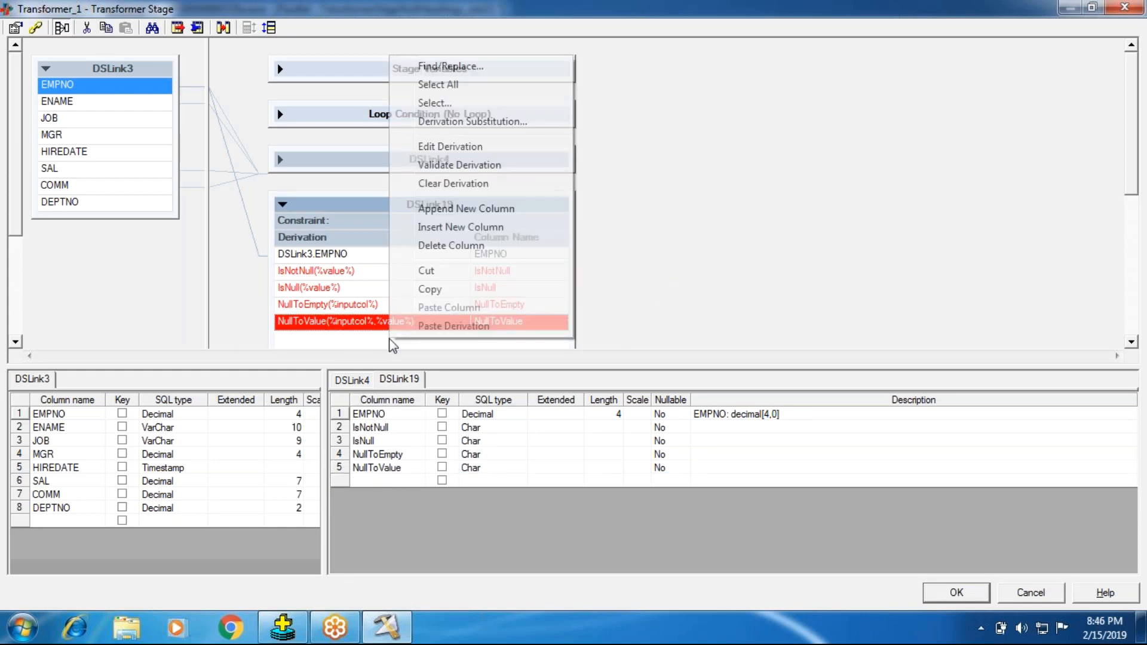
{"action": "left_click", "coordinate": [428, 216]}
{"action": "double_click", "coordinate": [379, 351]}
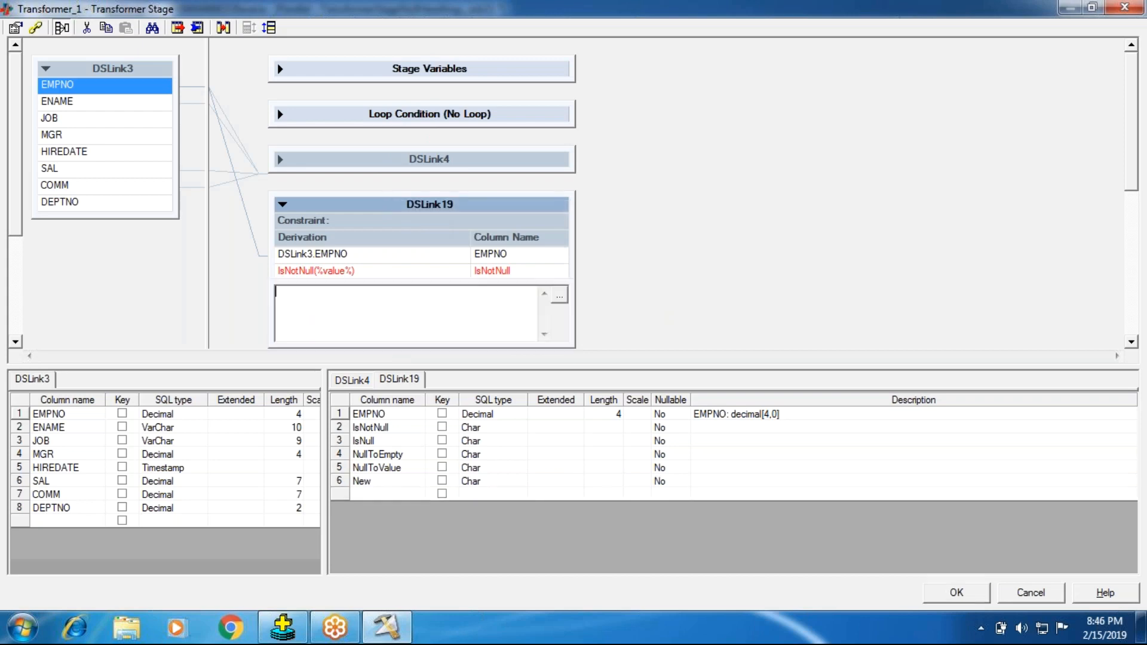
{"action": "right_click", "coordinate": [367, 321]}
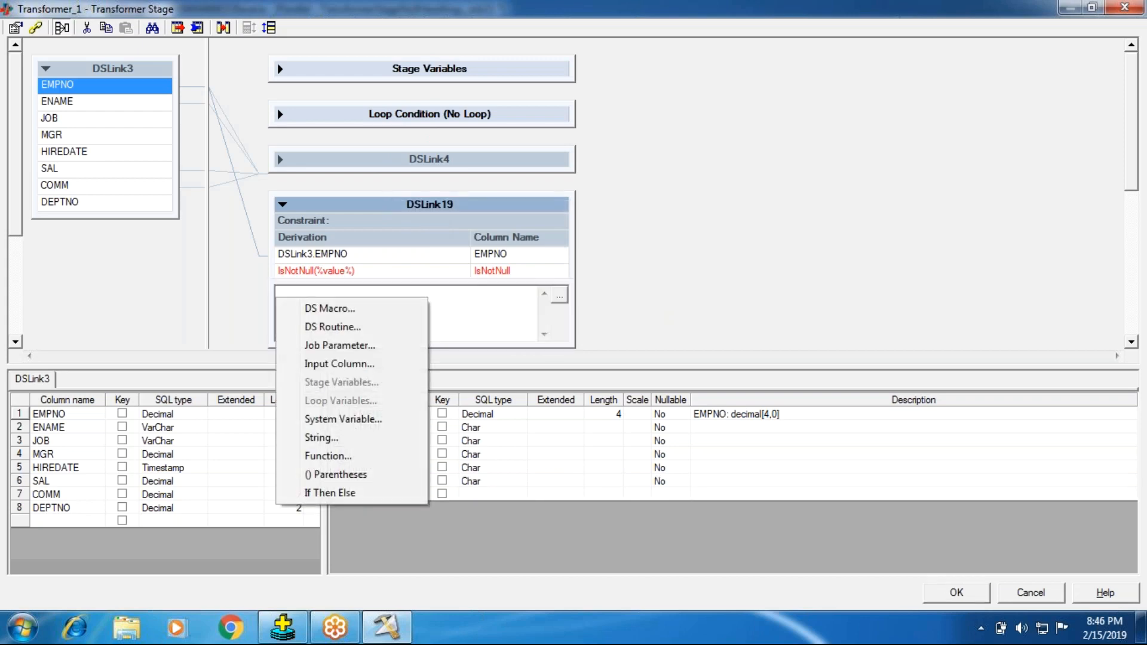
{"action": "left_click", "coordinate": [335, 457]}
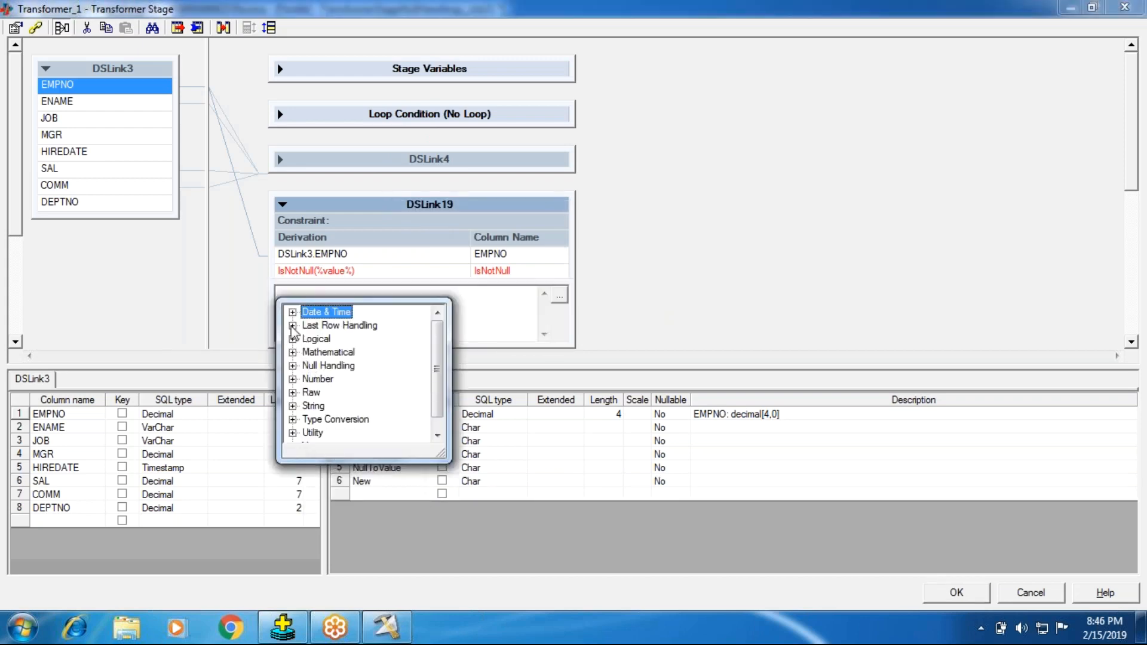
{"action": "left_click", "coordinate": [293, 366]}
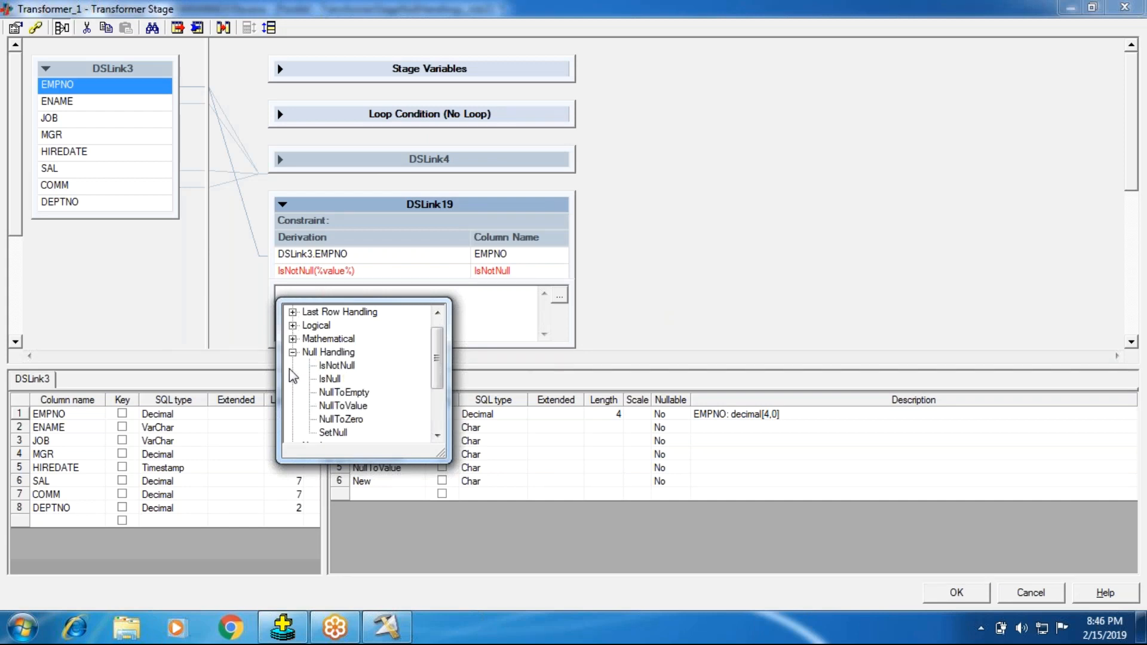
{"action": "left_click", "coordinate": [342, 420]}
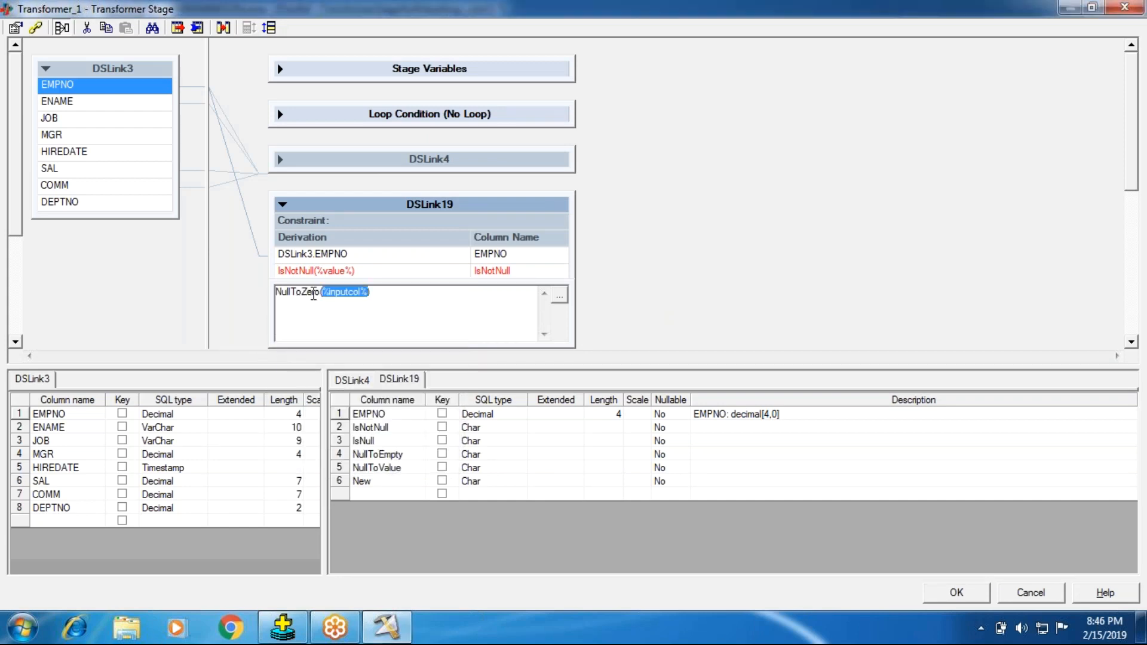
- Copy the function name from the NullToZero derivation and rename its DSLink19 column as NullToZero
{"action": "left_click_drag", "start_coordinate": [318, 292], "coordinate": [263, 299]}
{"action": "key", "text": "ctrl+c"}
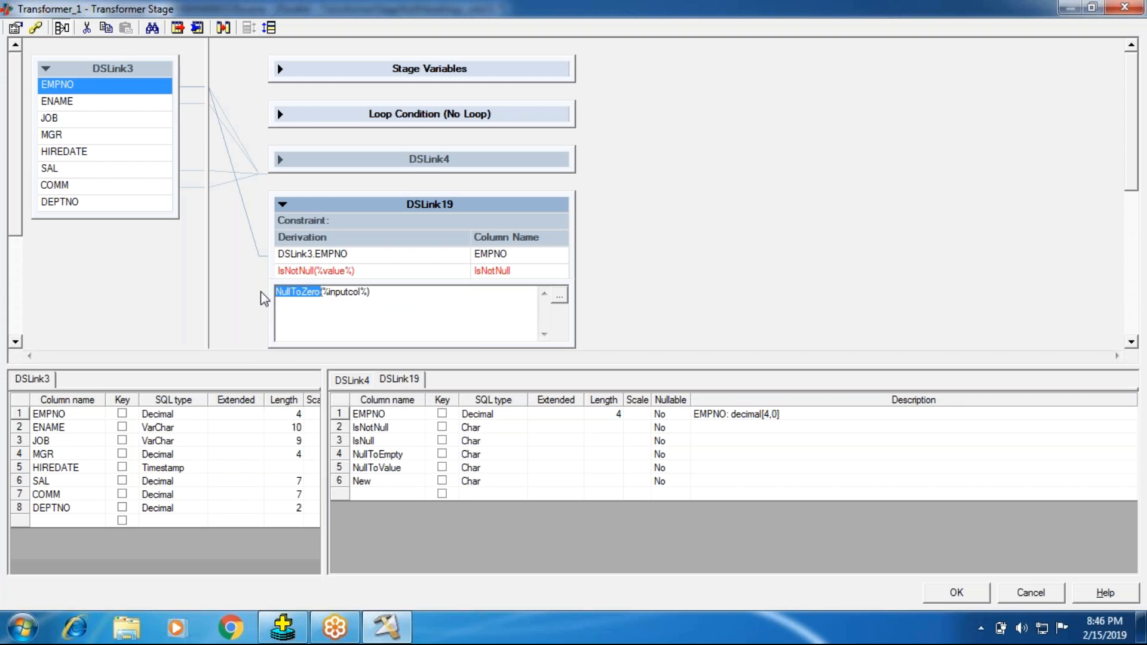
{"action": "left_click", "coordinate": [745, 261]}
{"action": "left_click", "coordinate": [376, 483]}
{"action": "key", "text": "ctrl+v"}
{"action": "left_click", "coordinate": [655, 320]}
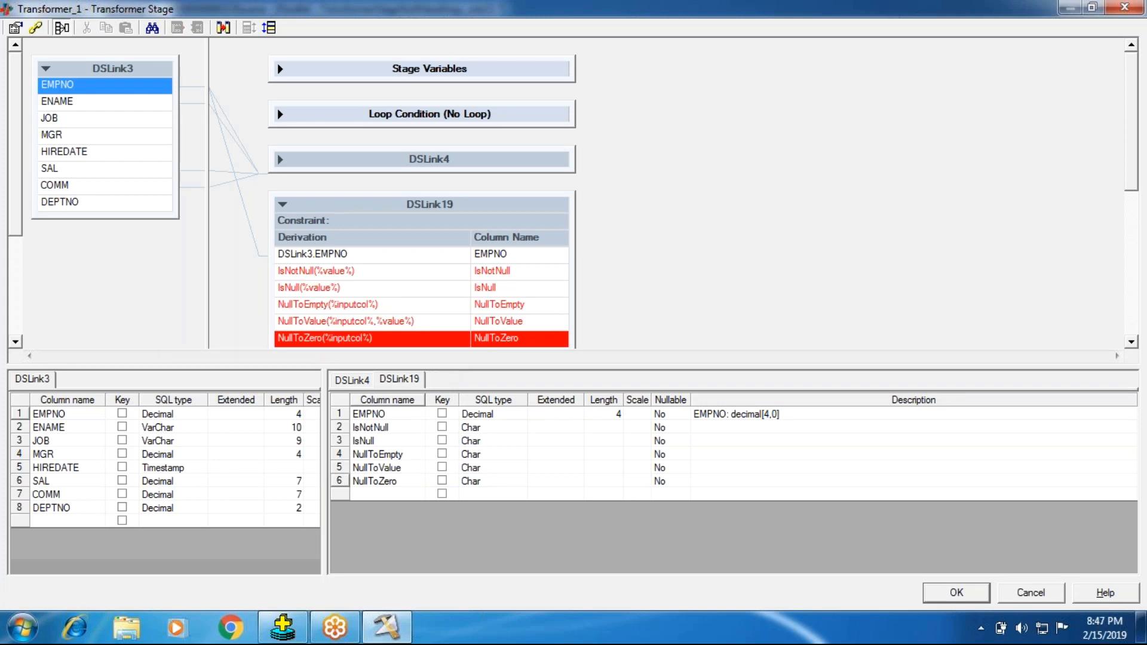
- Append a column to DSLink19 and set its derivation to the Null Handling function SetNull()
{"action": "left_click_drag", "start_coordinate": [439, 367], "coordinate": [440, 435]}
{"action": "left_click", "coordinate": [366, 357]}
{"action": "right_click", "coordinate": [366, 356]}
{"action": "left_click", "coordinate": [408, 227]}
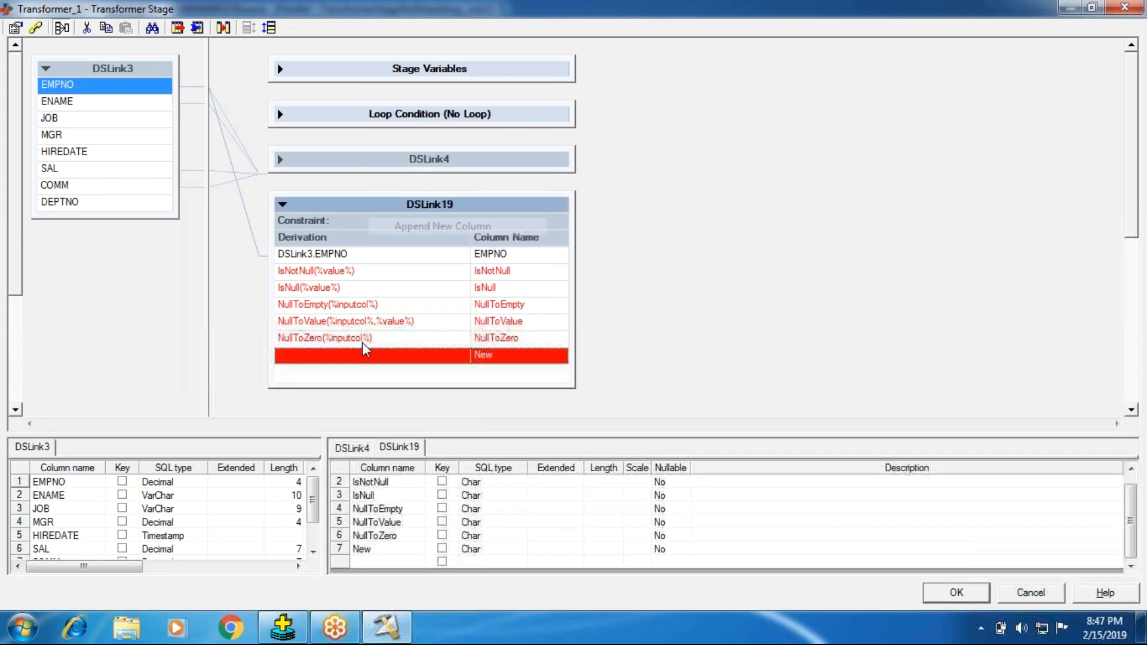
{"action": "right_click", "coordinate": [374, 380]}
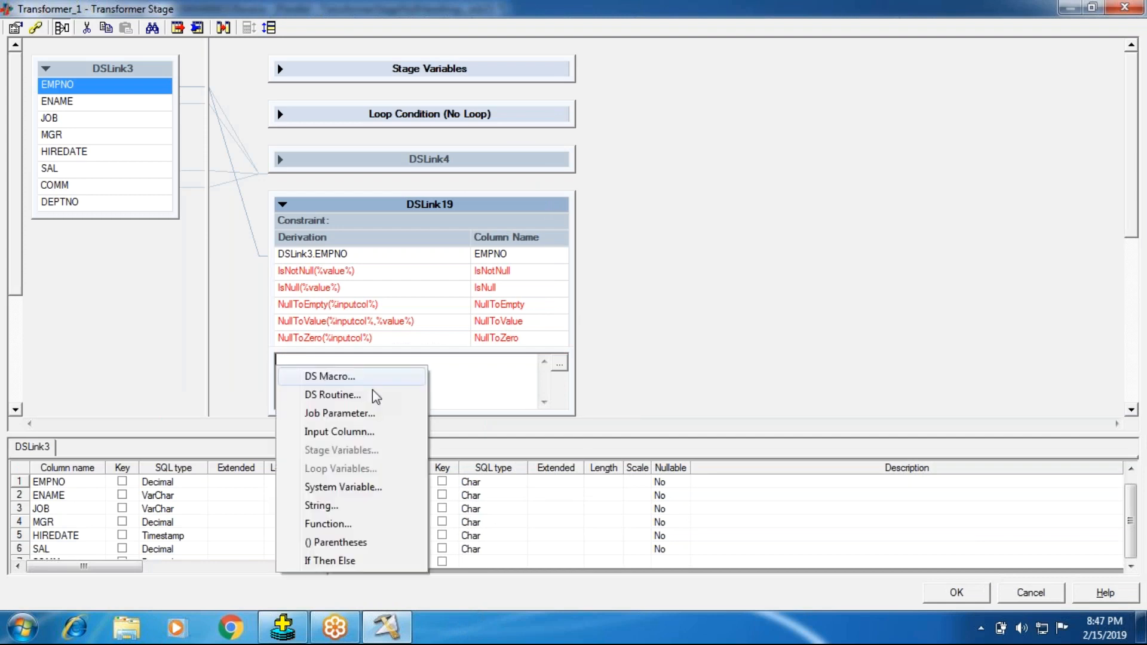
{"action": "left_click", "coordinate": [337, 527]}
{"action": "left_click", "coordinate": [292, 433]}
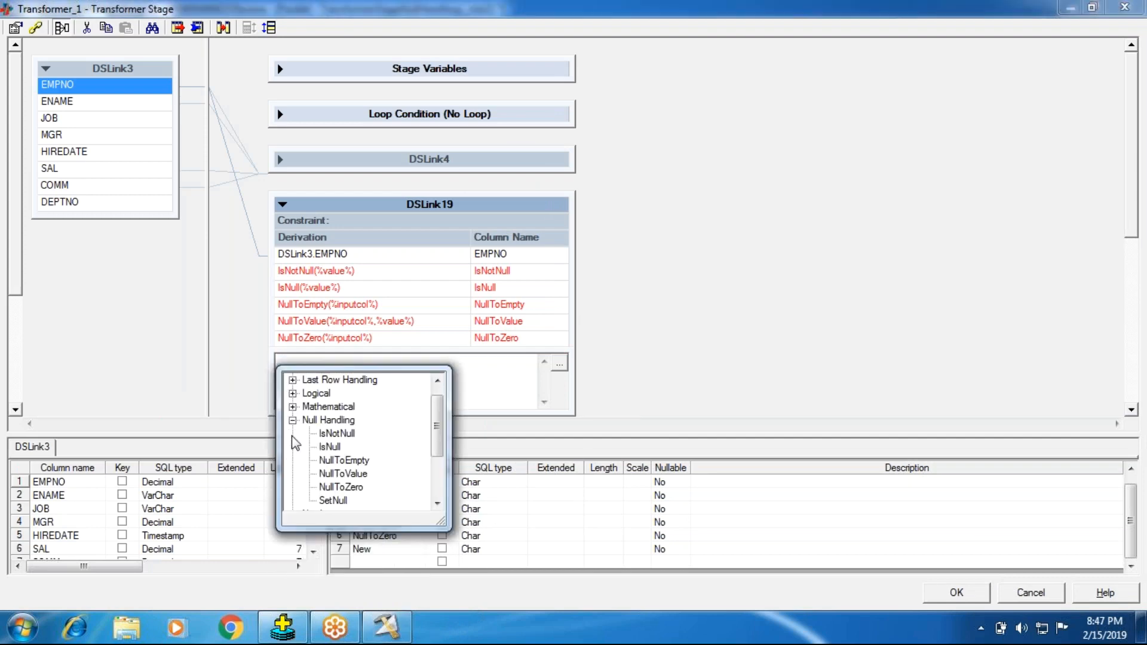
{"action": "scroll", "coordinate": [372, 502], "scroll_direction": "down", "scroll_amount": 1}
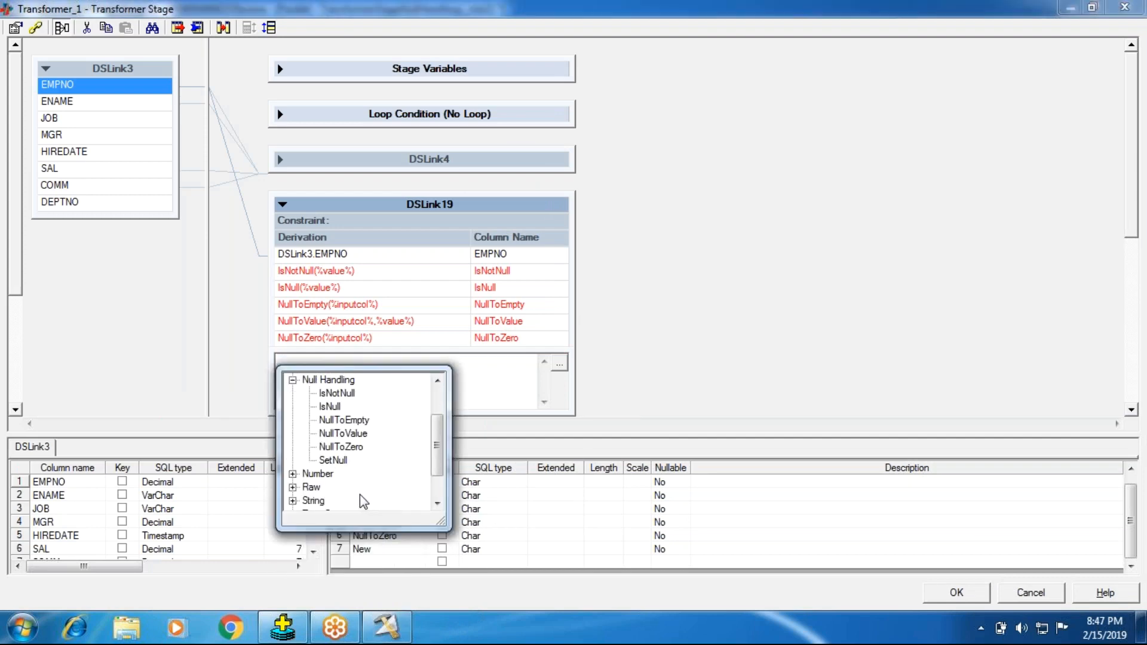
{"action": "left_click", "coordinate": [333, 461]}
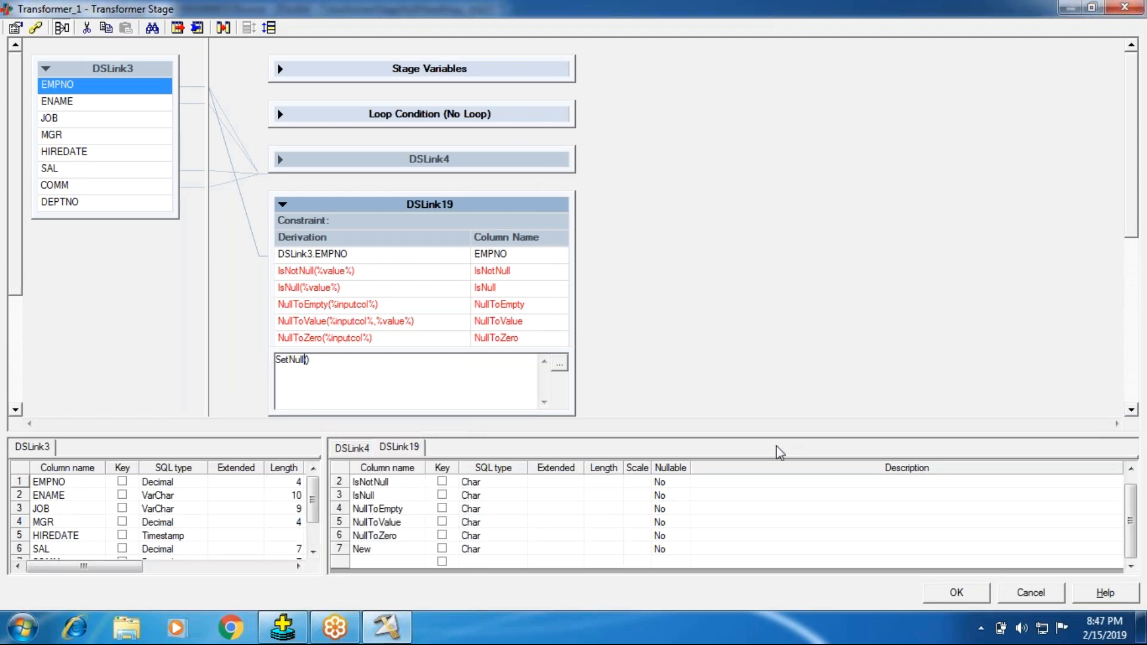
- Copy the function name from the SetNull derivation and rename its DSLink19 column as SetNull
{"action": "key", "text": "shift+Home"}
{"action": "left_click", "coordinate": [786, 350]}
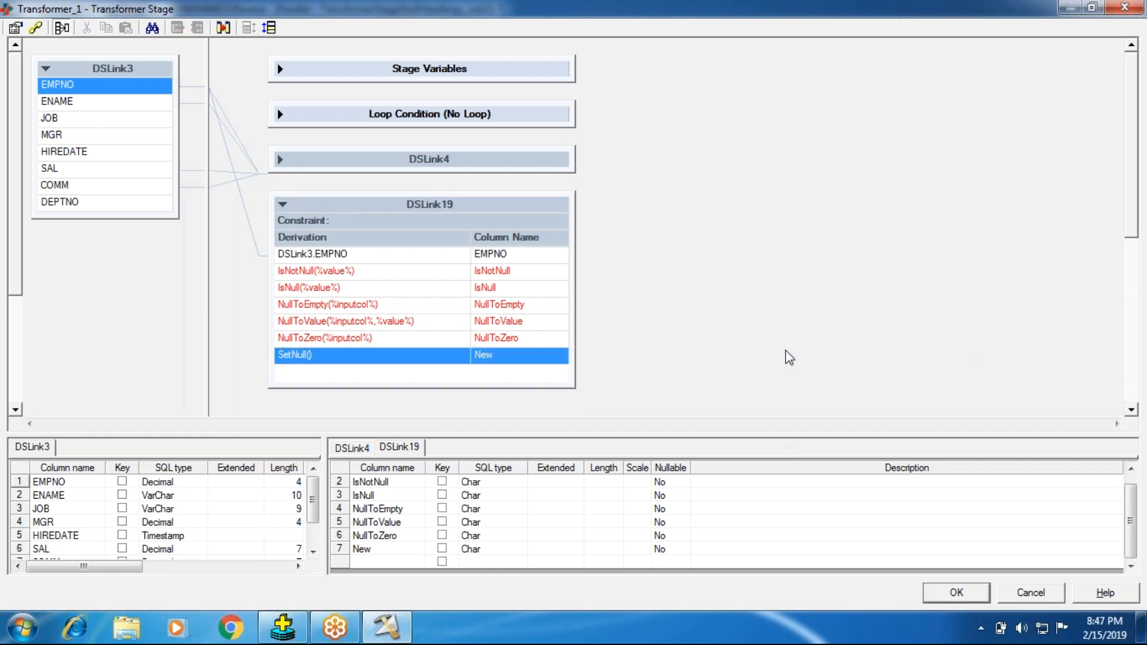
{"action": "left_click", "coordinate": [363, 548]}
{"action": "type", "text": "SetNull"}
{"action": "key", "text": "Return"}
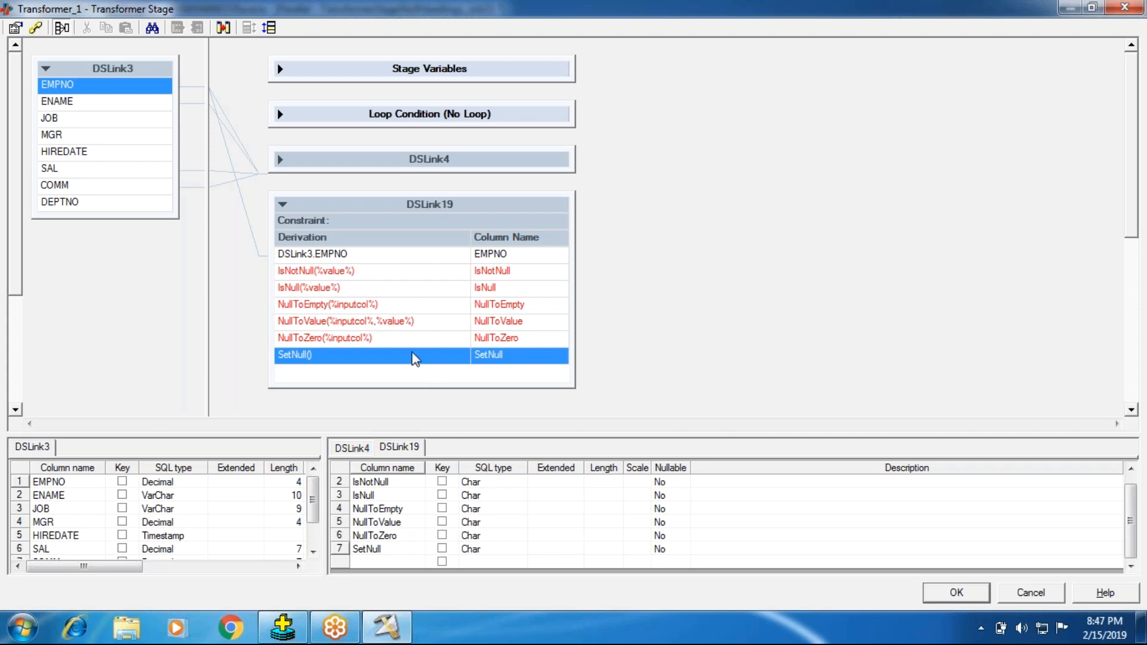
- Review the Null Handling functions offered for the SetNull derivation and check them against the columns in DSLink19
{"action": "left_click", "coordinate": [367, 377]}
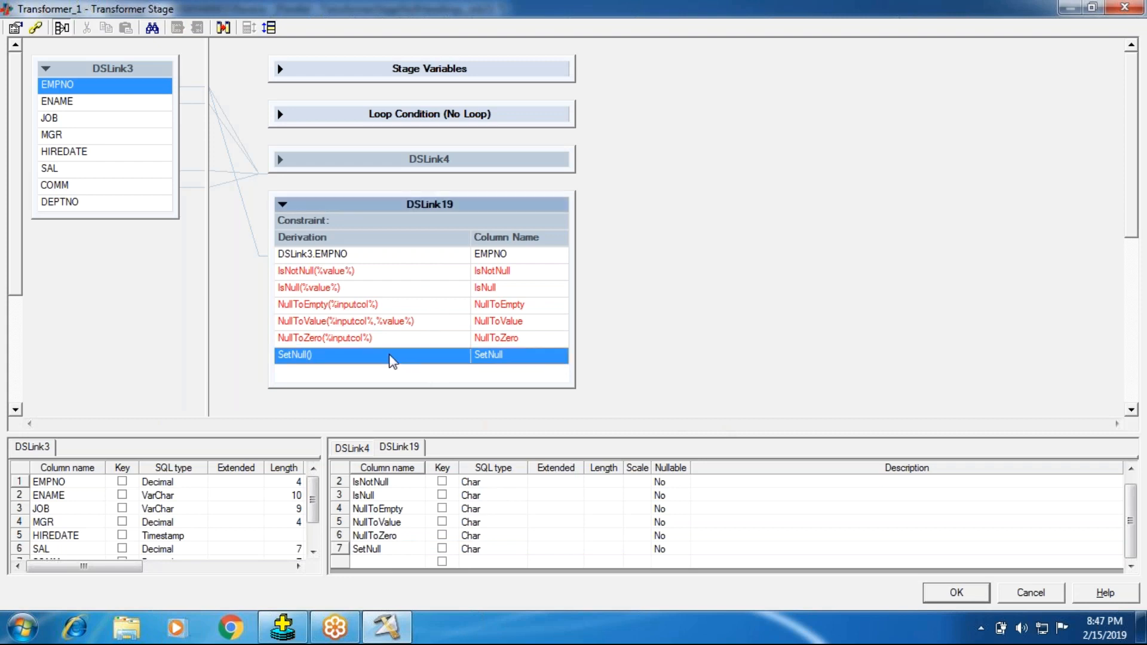
{"action": "double_click", "coordinate": [357, 358]}
{"action": "right_click", "coordinate": [357, 361]}
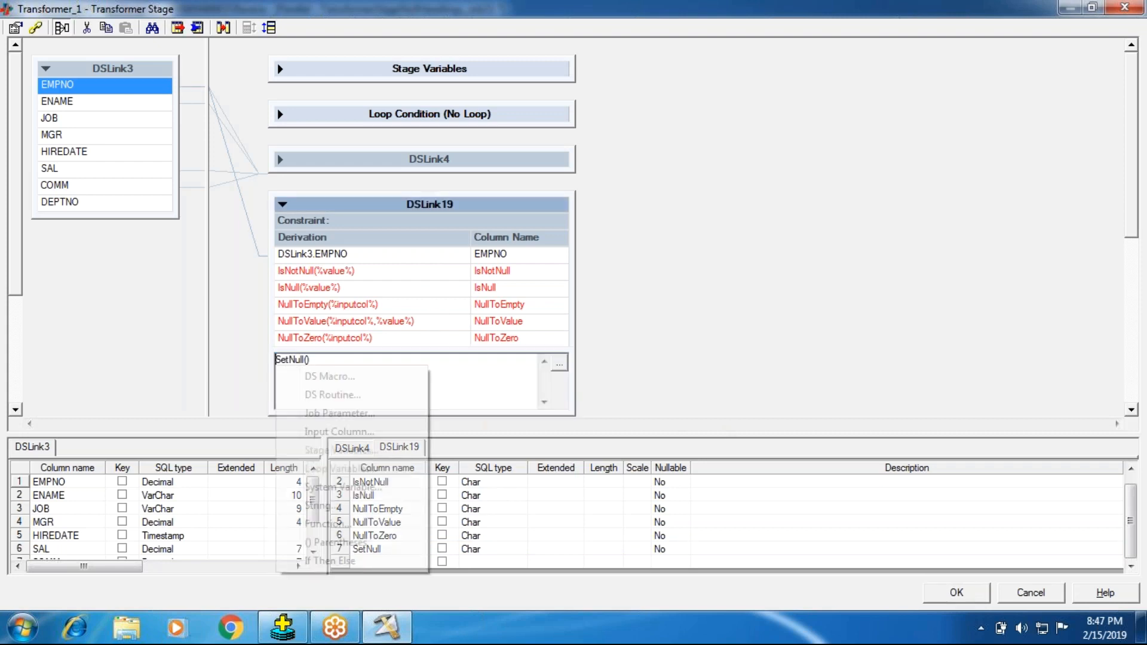
{"action": "left_click", "coordinate": [320, 526]}
{"action": "left_click", "coordinate": [293, 433]}
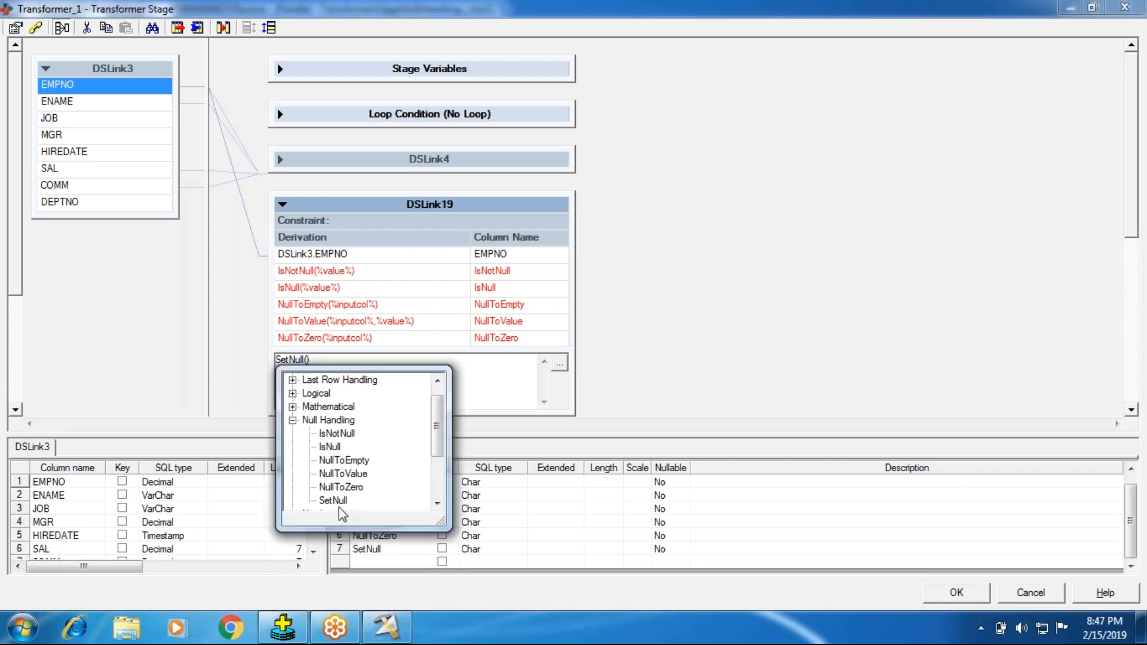
{"action": "left_click", "coordinate": [718, 319]}
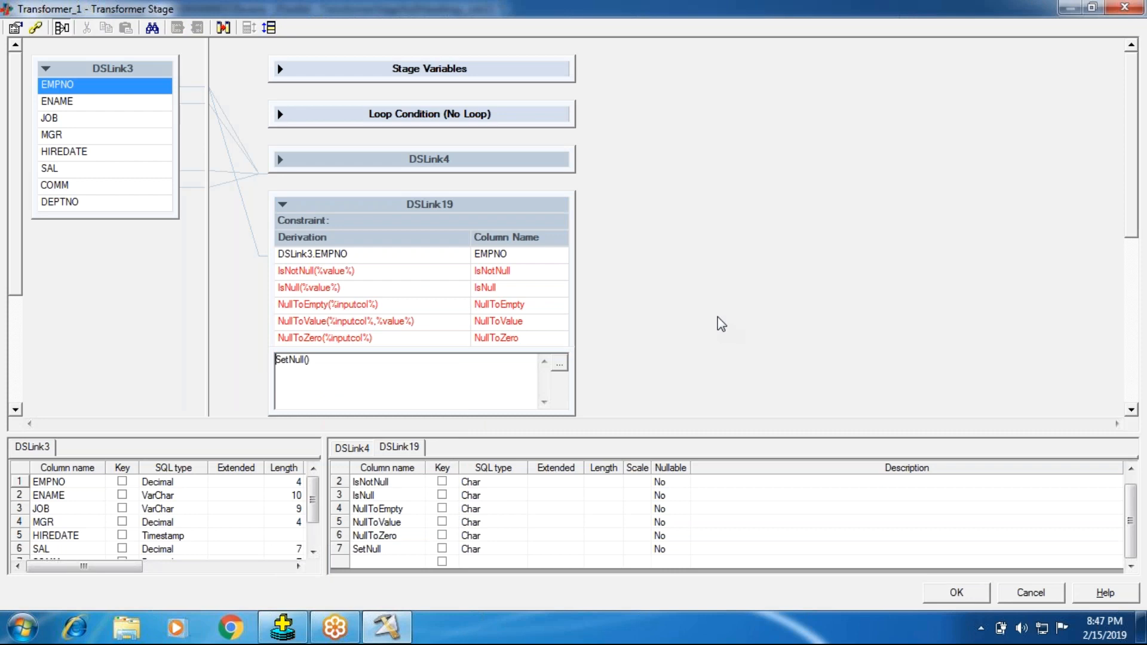
{"action": "left_click", "coordinate": [385, 258]}
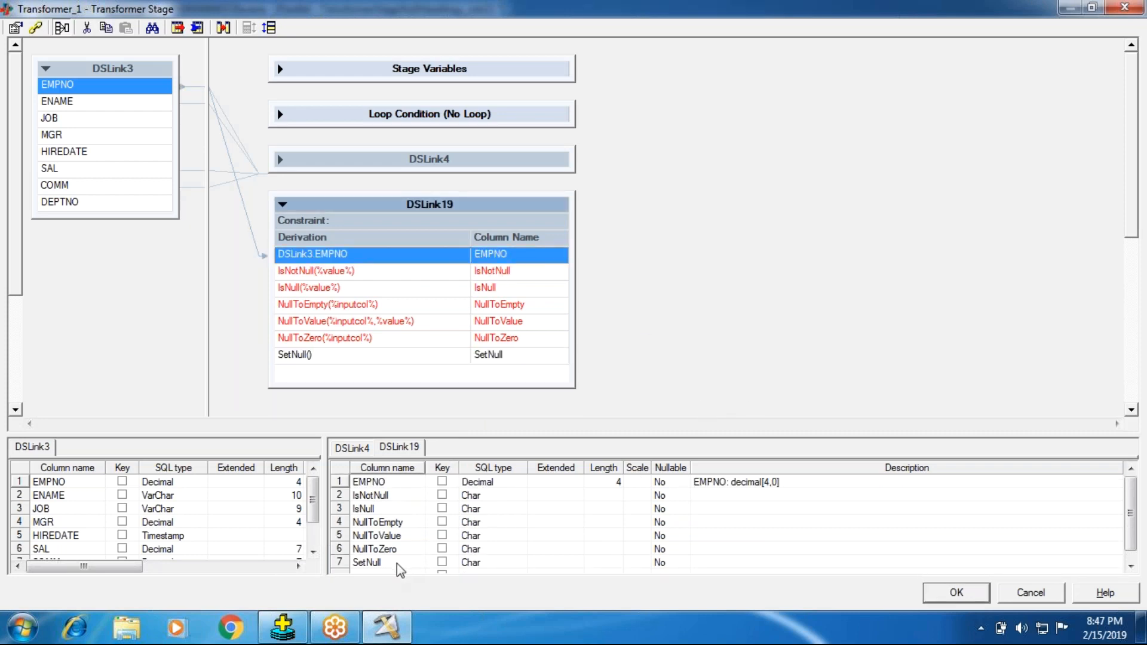
{"action": "left_click", "coordinate": [364, 485]}
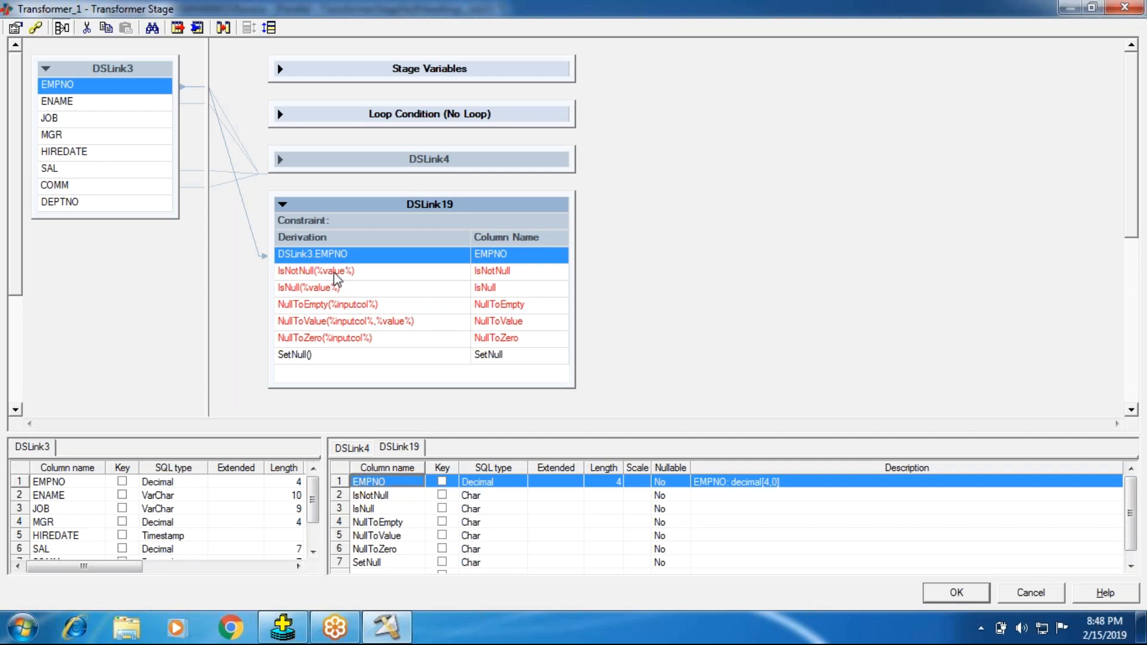
{"action": "left_click", "coordinate": [284, 308]}
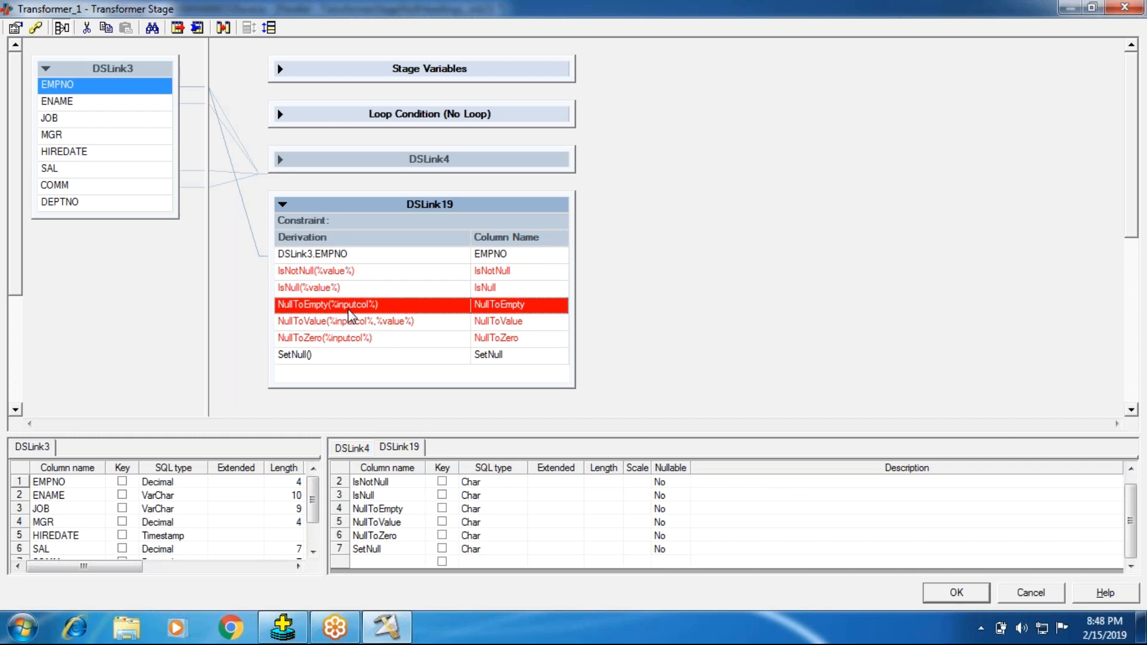
- Map the COMM and DEPTNO input columns from DSLink3 to the end of DSLink19
{"action": "left_click_drag", "start_coordinate": [98, 186], "coordinate": [283, 378]}
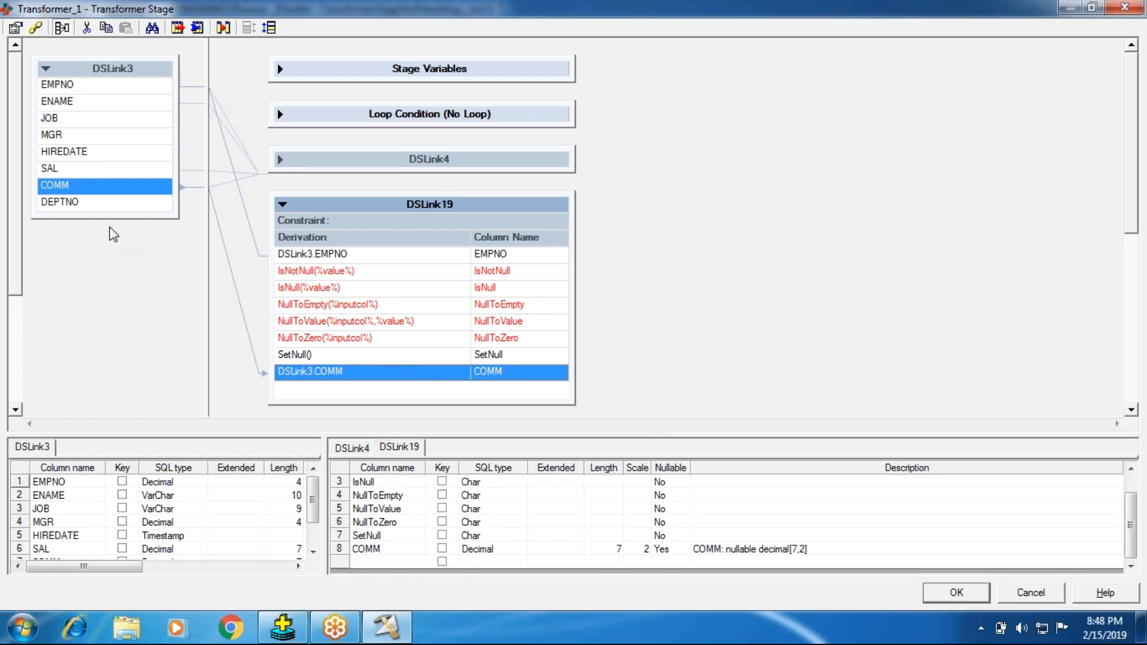
{"action": "left_click_drag", "start_coordinate": [110, 203], "coordinate": [306, 395]}
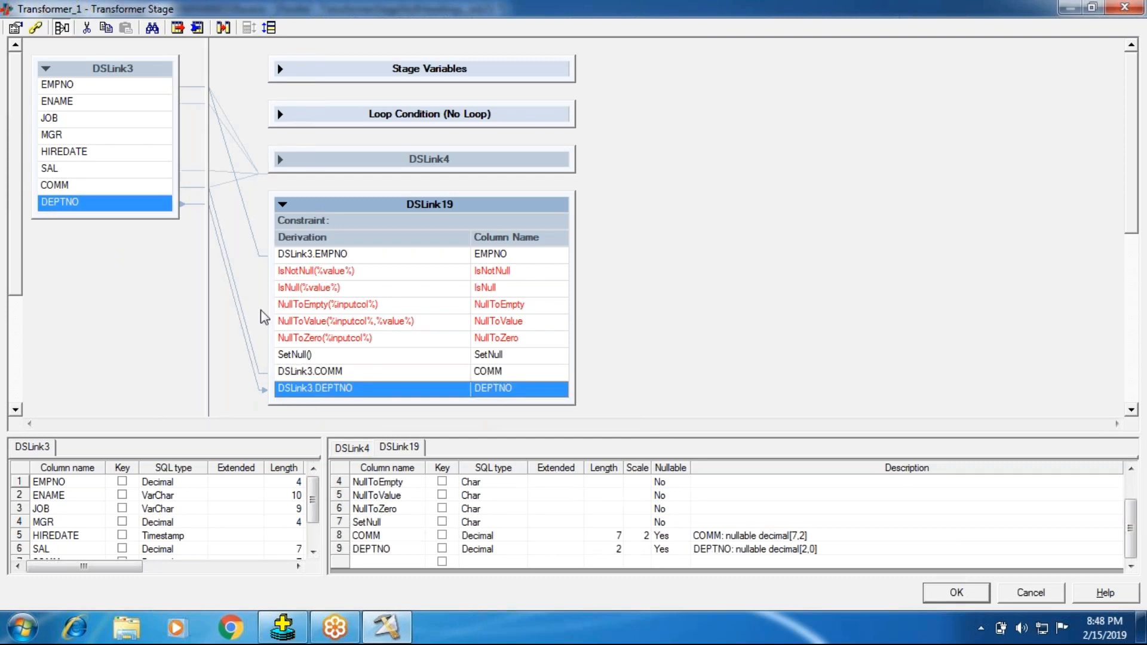
- Replace the %value% placeholder in the IsNotNull derivation with the input column DSLink3.COMM
{"action": "left_click", "coordinate": [310, 271]}
{"action": "left_click", "coordinate": [311, 270]}
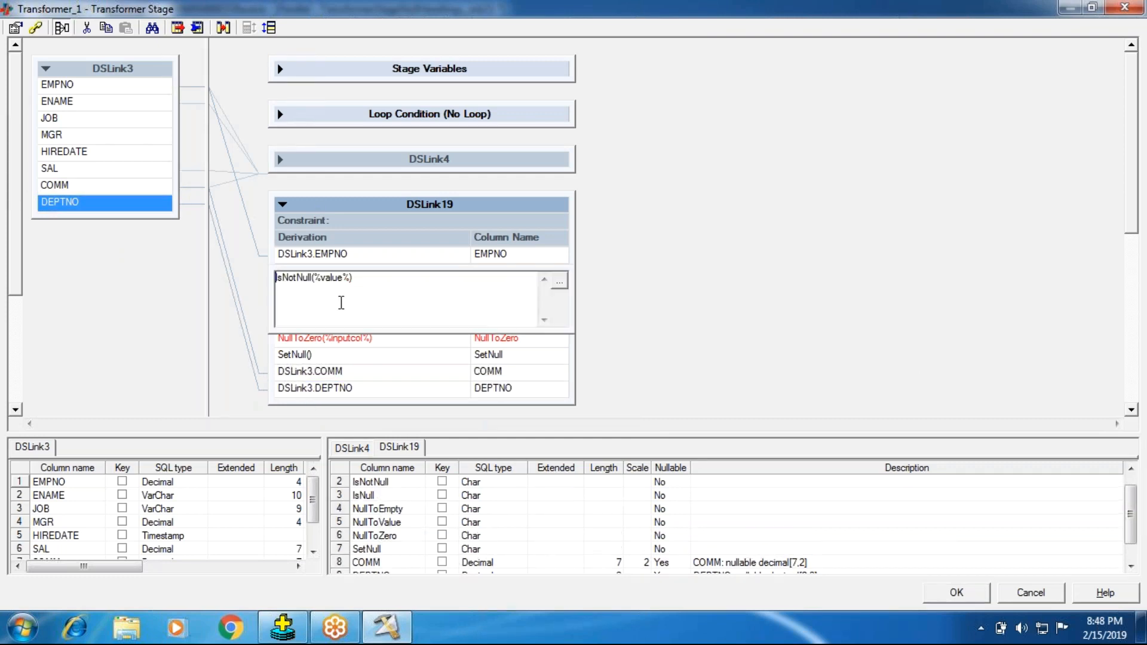
{"action": "double_click", "coordinate": [330, 277]}
{"action": "right_click", "coordinate": [329, 278]}
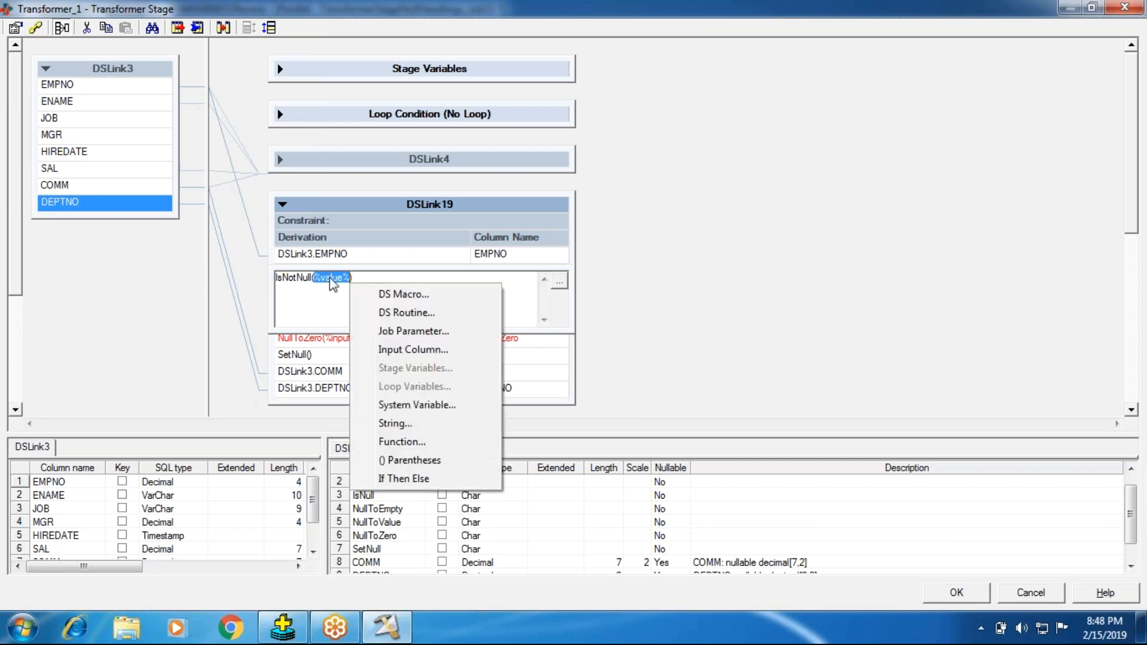
{"action": "left_click", "coordinate": [410, 351]}
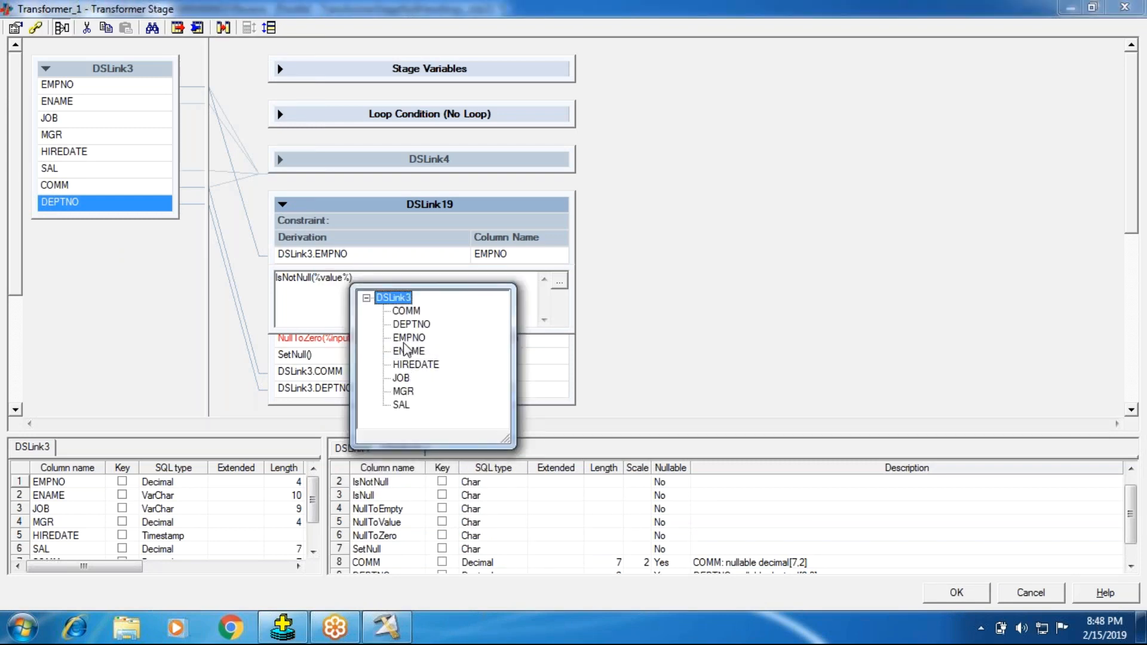
{"action": "left_click", "coordinate": [407, 310]}
{"action": "left_click", "coordinate": [771, 287]}
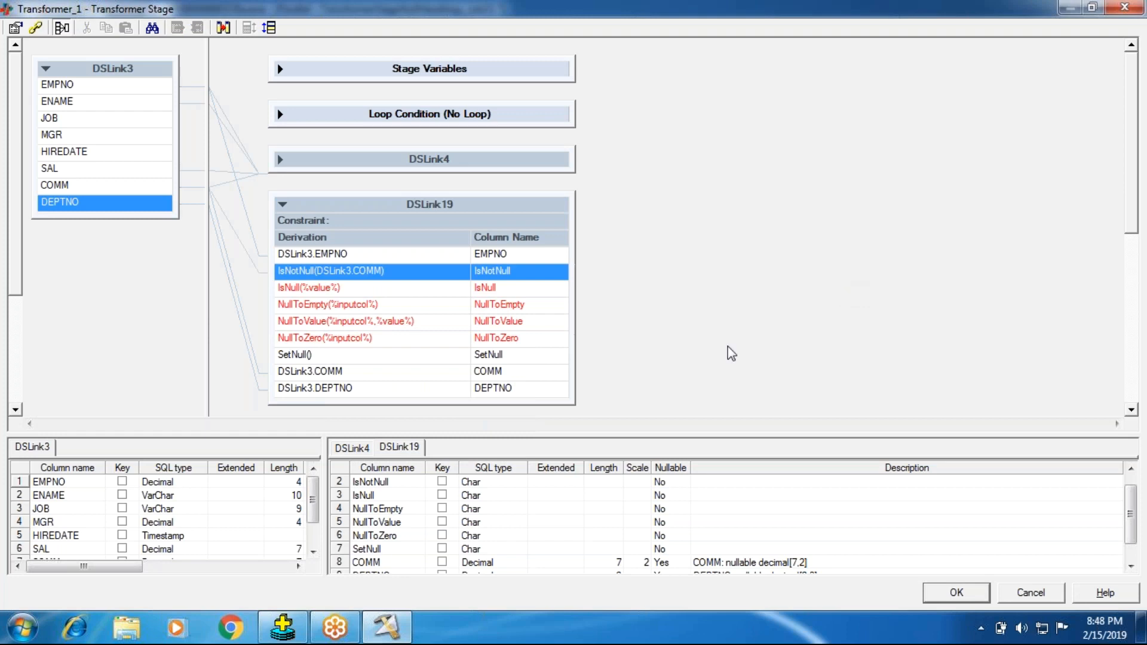
- Replace the %value% placeholder in the IsNull derivation with the input column DSLink3.COMM
{"action": "left_click", "coordinate": [364, 293]}
{"action": "left_click", "coordinate": [363, 292]}
{"action": "double_click", "coordinate": [311, 295]}
{"action": "right_click", "coordinate": [335, 298]}
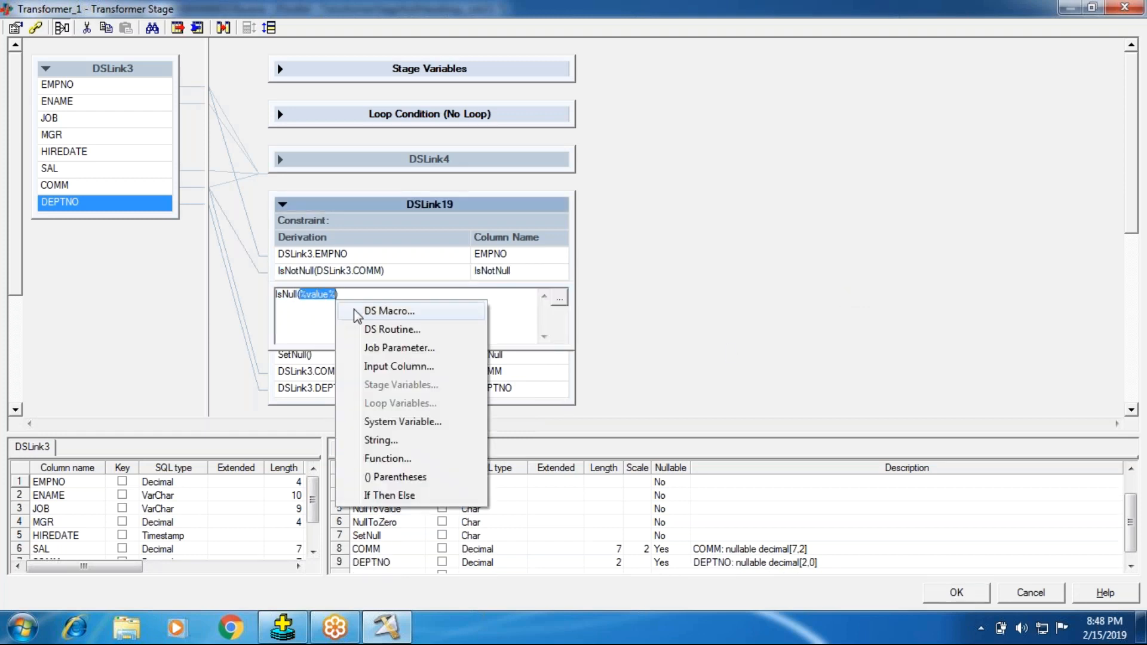
{"action": "left_click", "coordinate": [370, 367]}
{"action": "left_click", "coordinate": [392, 328]}
{"action": "left_click", "coordinate": [773, 331]}
- Replace the %inputcol% placeholder in the NullToEmpty derivation with the input column DSLink3.COMM
{"action": "left_click", "coordinate": [352, 306]}
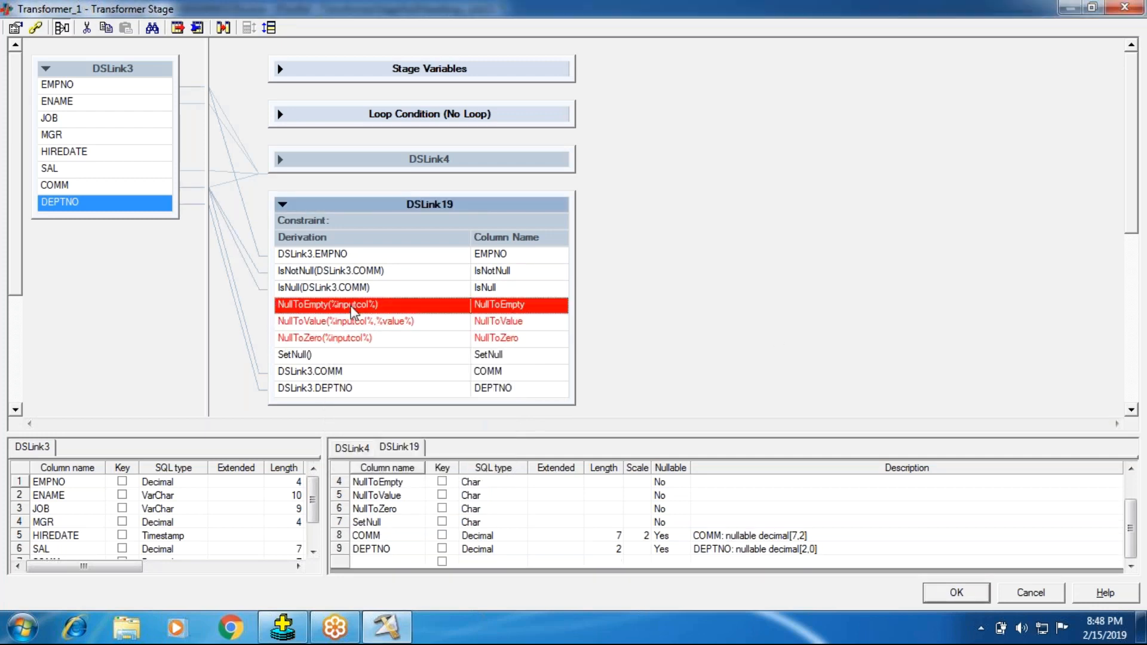
{"action": "left_click", "coordinate": [353, 309]}
{"action": "double_click", "coordinate": [350, 313]}
{"action": "right_click", "coordinate": [373, 316]}
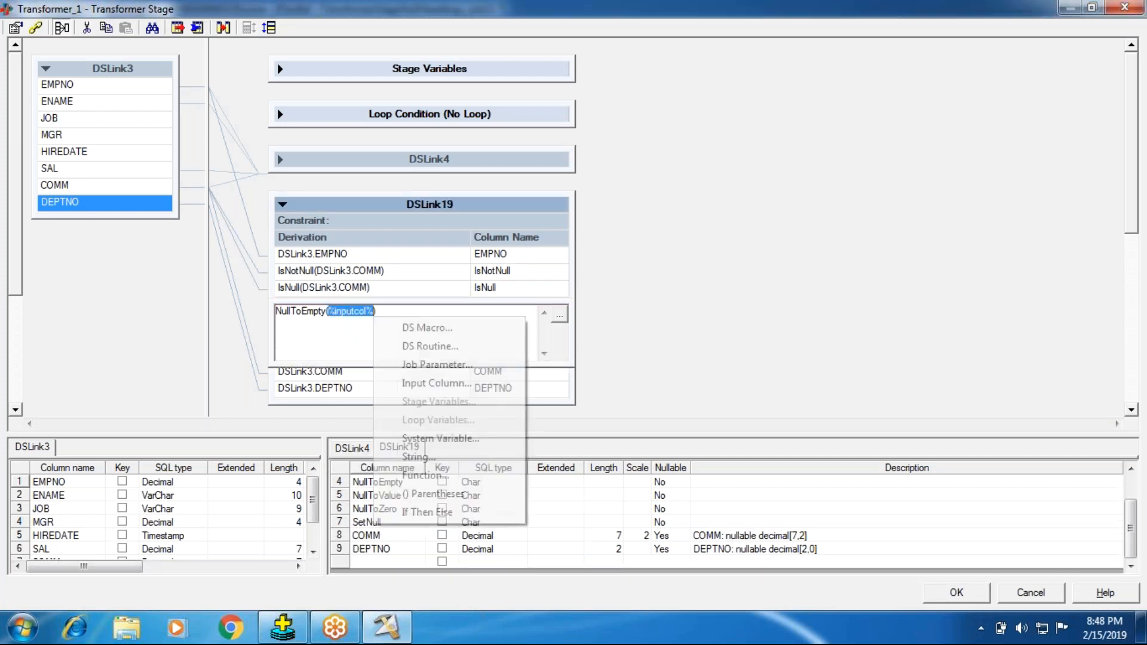
{"action": "left_click", "coordinate": [429, 383]}
{"action": "double_click", "coordinate": [429, 344]}
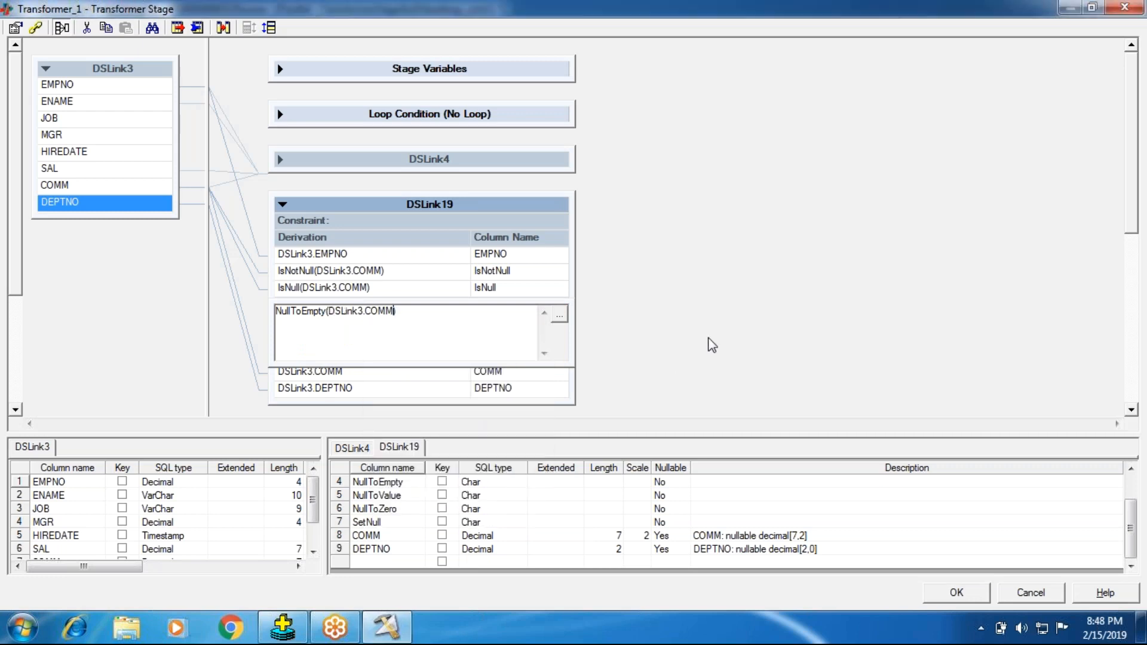
{"action": "left_click", "coordinate": [656, 363]}
- Complete the NullToValue derivation with DSLink3.COMM as the input column and 0 as the replacement value
{"action": "left_click", "coordinate": [366, 321]}
{"action": "left_click", "coordinate": [365, 321]}
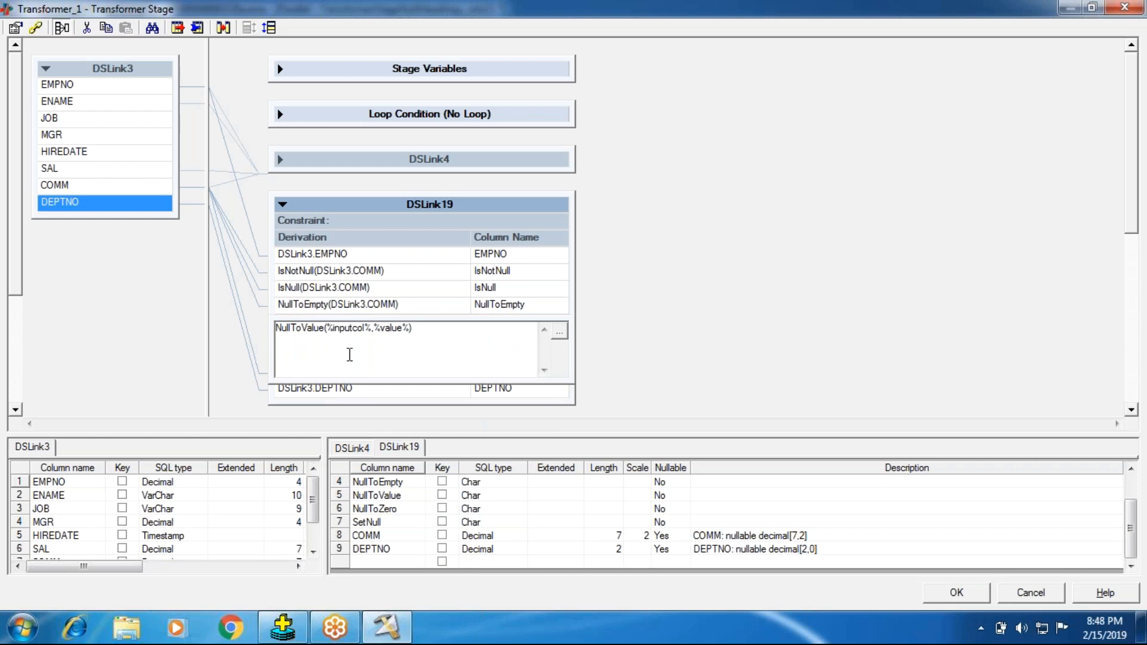
{"action": "double_click", "coordinate": [340, 330]}
{"action": "right_click", "coordinate": [371, 332]}
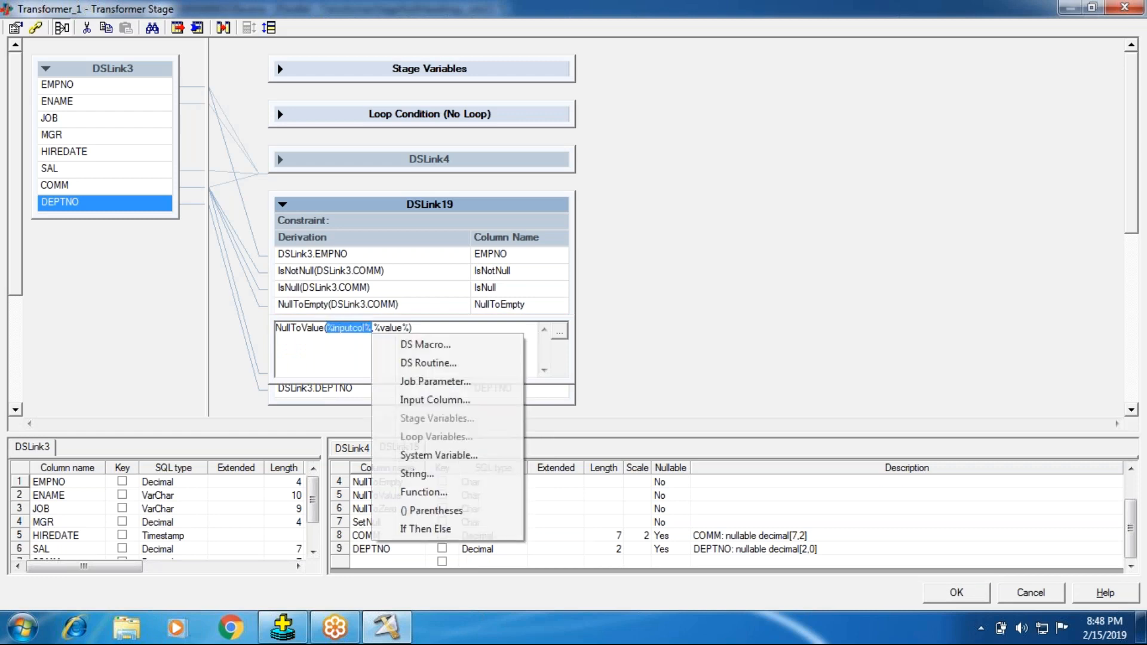
{"action": "left_click", "coordinate": [404, 401]}
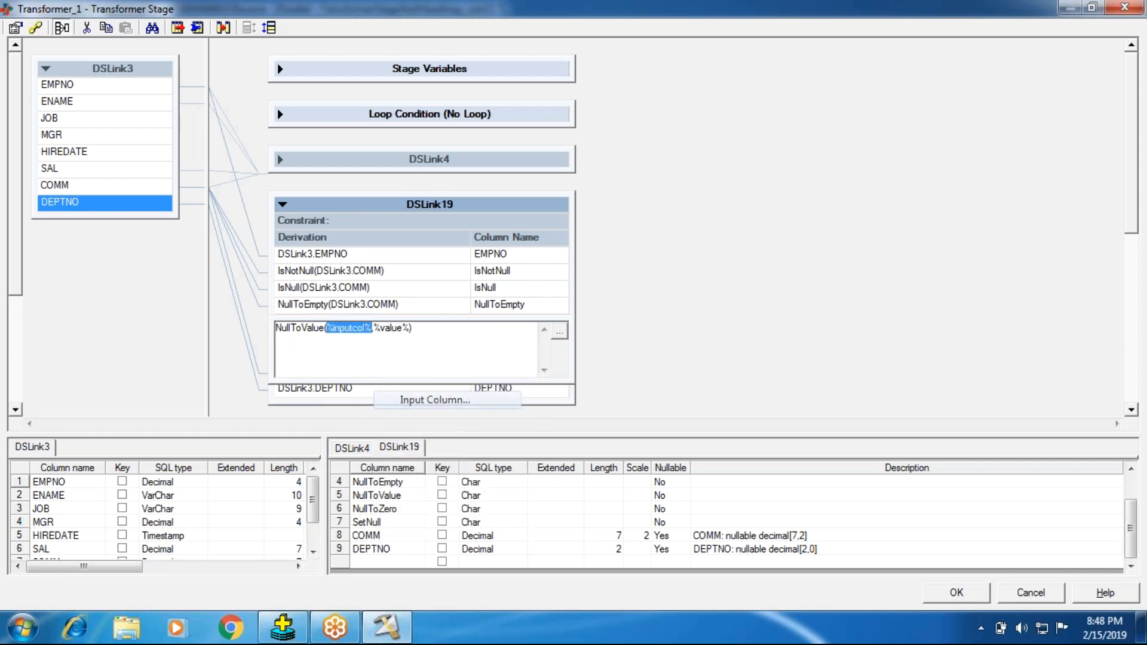
{"action": "double_click", "coordinate": [427, 362]}
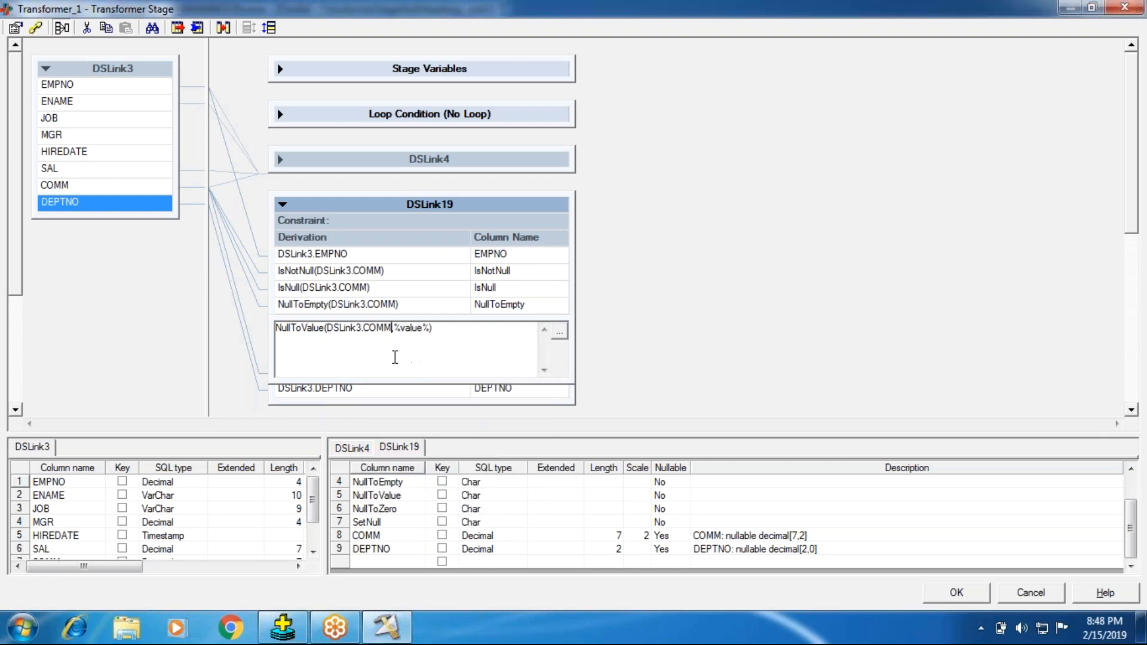
{"action": "double_click", "coordinate": [411, 328]}
{"action": "type", "text": "0"}
{"action": "key", "text": "Return"}
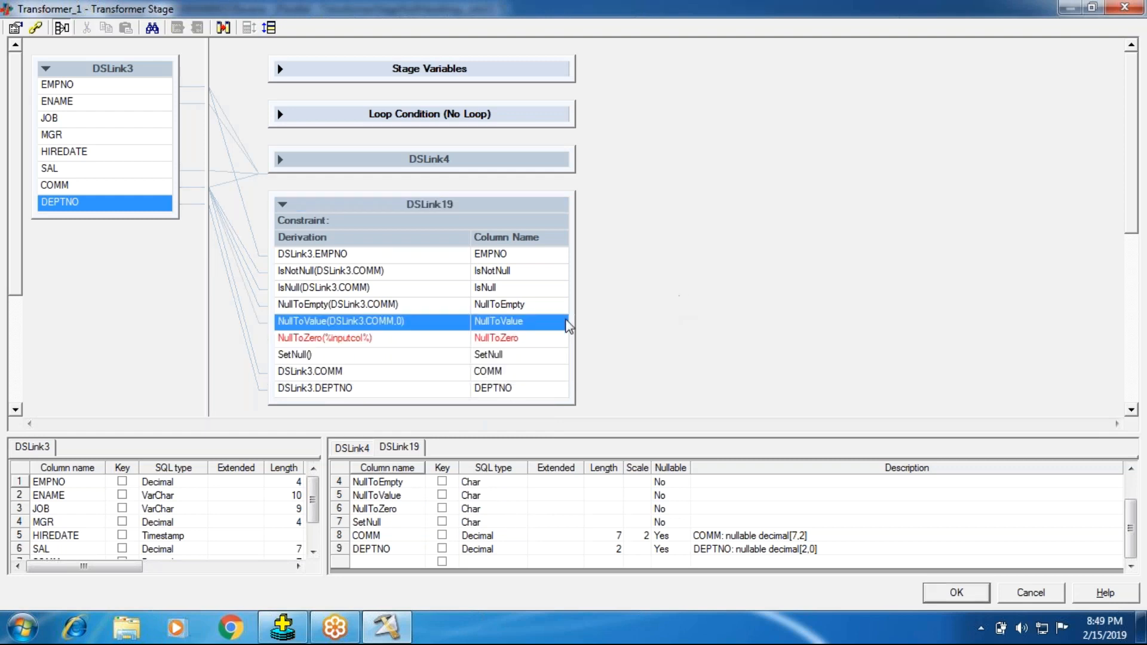
- Replace the %inputcol% placeholder in the NullToZero derivation with DSLink3.COMM and accept the Transformer stage's settings
{"action": "double_click", "coordinate": [310, 345]}
{"action": "double_click", "coordinate": [333, 345]}
{"action": "right_click", "coordinate": [332, 347]}
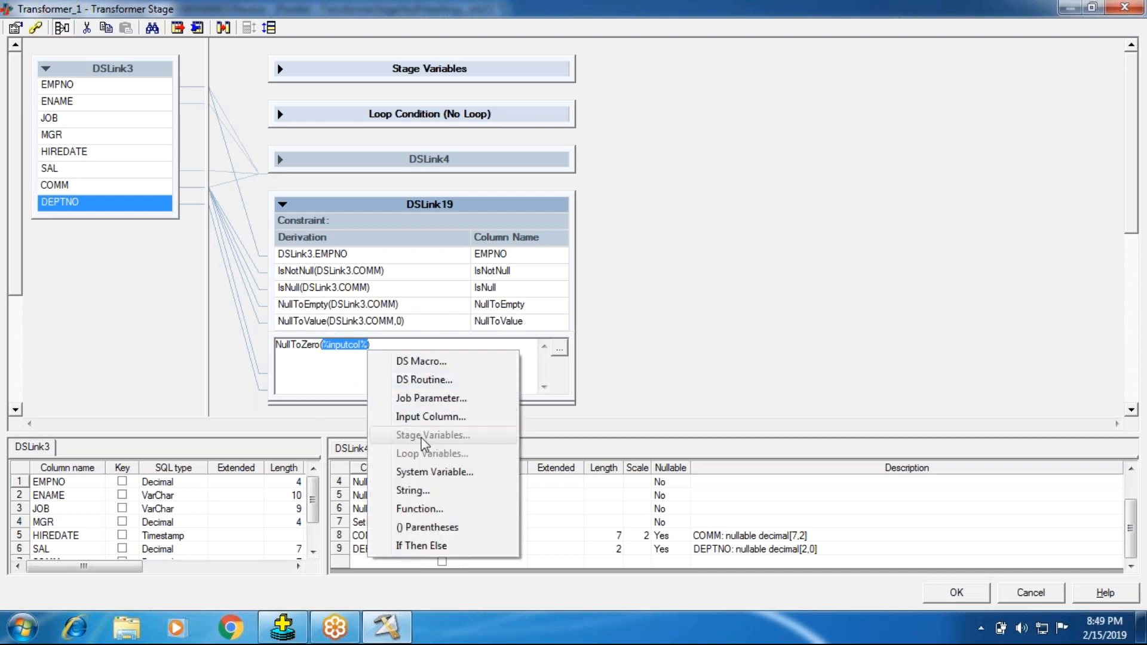
{"action": "left_click", "coordinate": [418, 414]}
{"action": "double_click", "coordinate": [424, 378]}
{"action": "key", "text": "Return"}
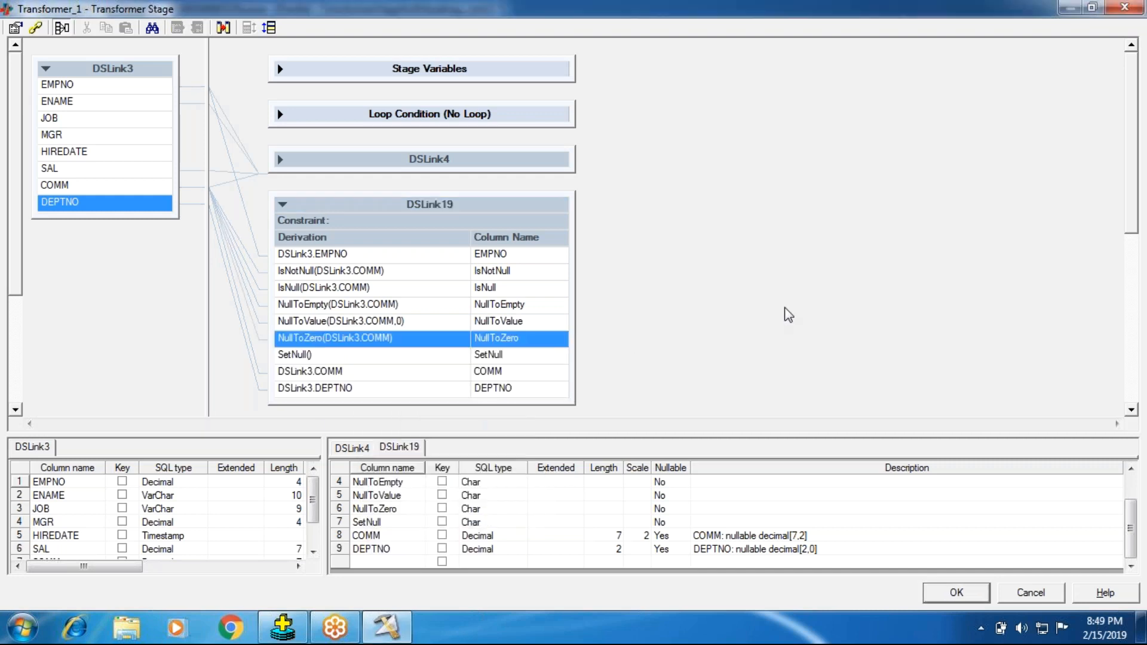
{"action": "left_click", "coordinate": [308, 270]}
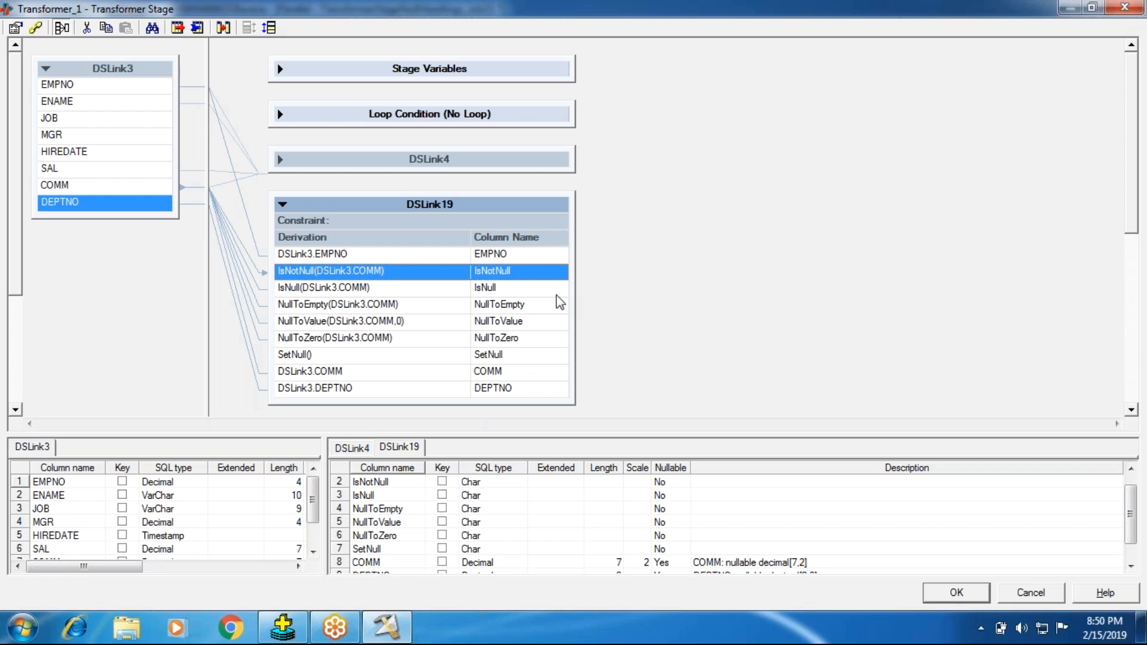
{"action": "left_click", "coordinate": [959, 597]}
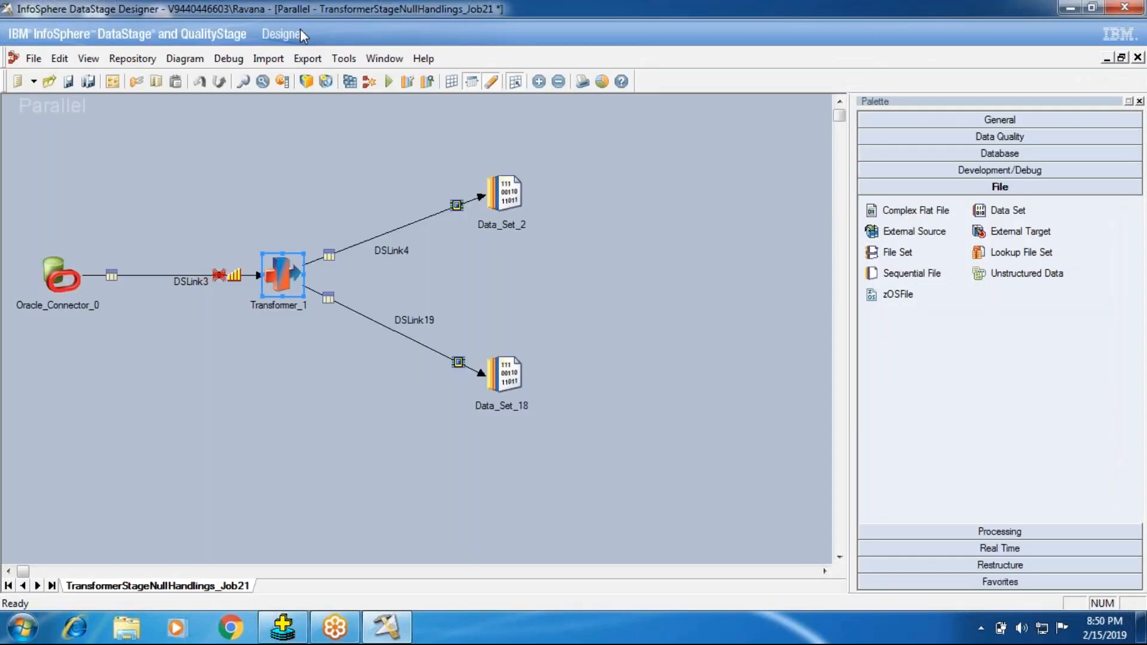
- Set the target file of Data_Set_18 to TransformNull.ds and accept the stage's settings
{"action": "double_click", "coordinate": [505, 368]}
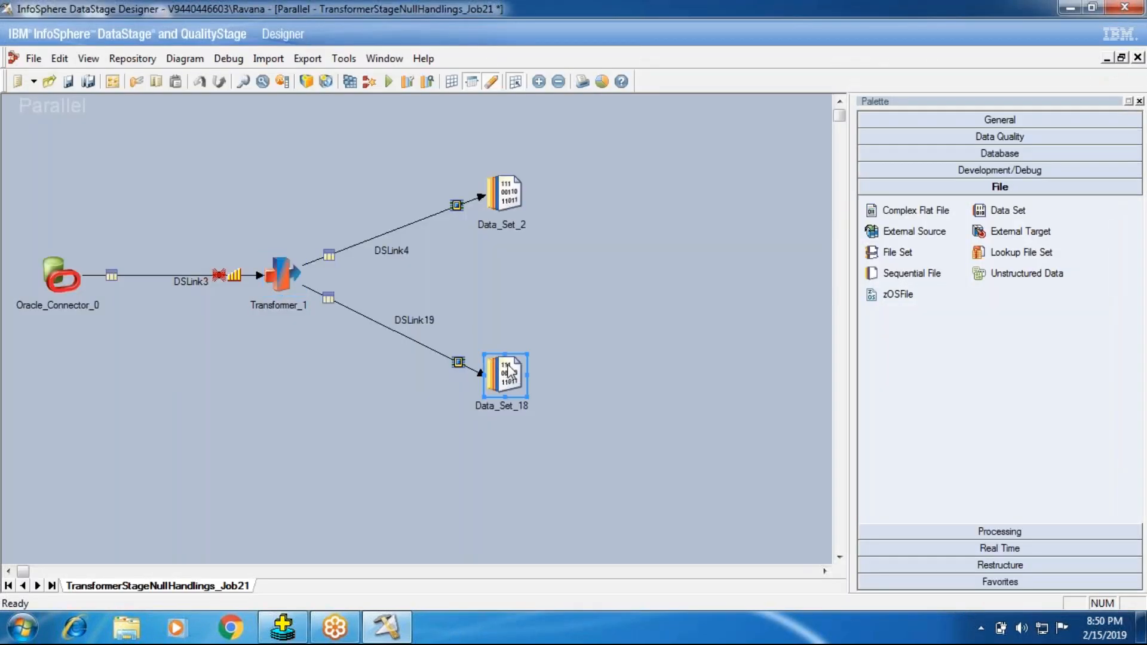
{"action": "left_click", "coordinate": [101, 141]}
{"action": "left_click", "coordinate": [680, 148]}
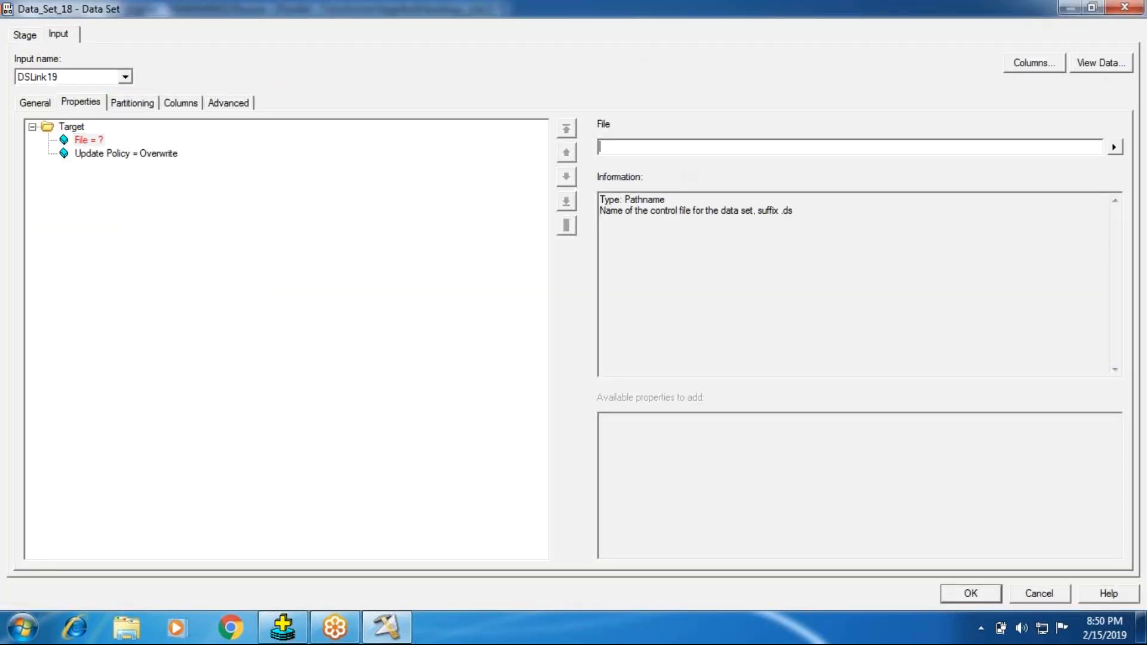
{"action": "type", "text": "TransformNull.ds"}
{"action": "key", "text": "Return"}
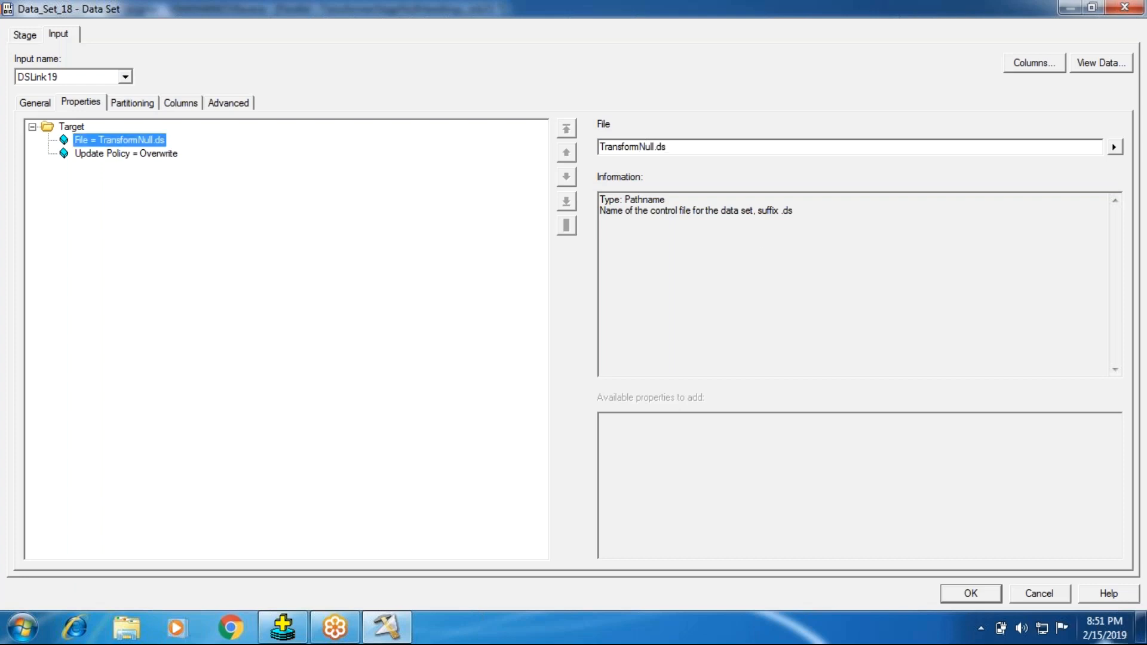
{"action": "left_click", "coordinate": [971, 594]}
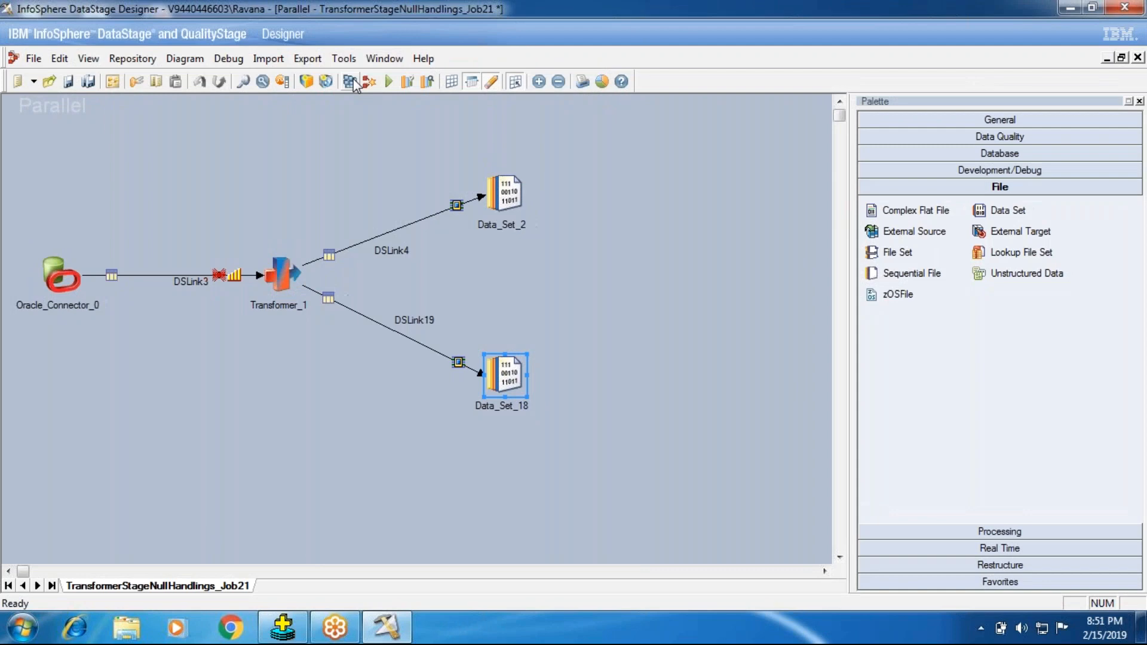
- Compile the job, locate the stage with the error, and review the detailed compilation output
{"action": "left_click", "coordinate": [534, 345]}
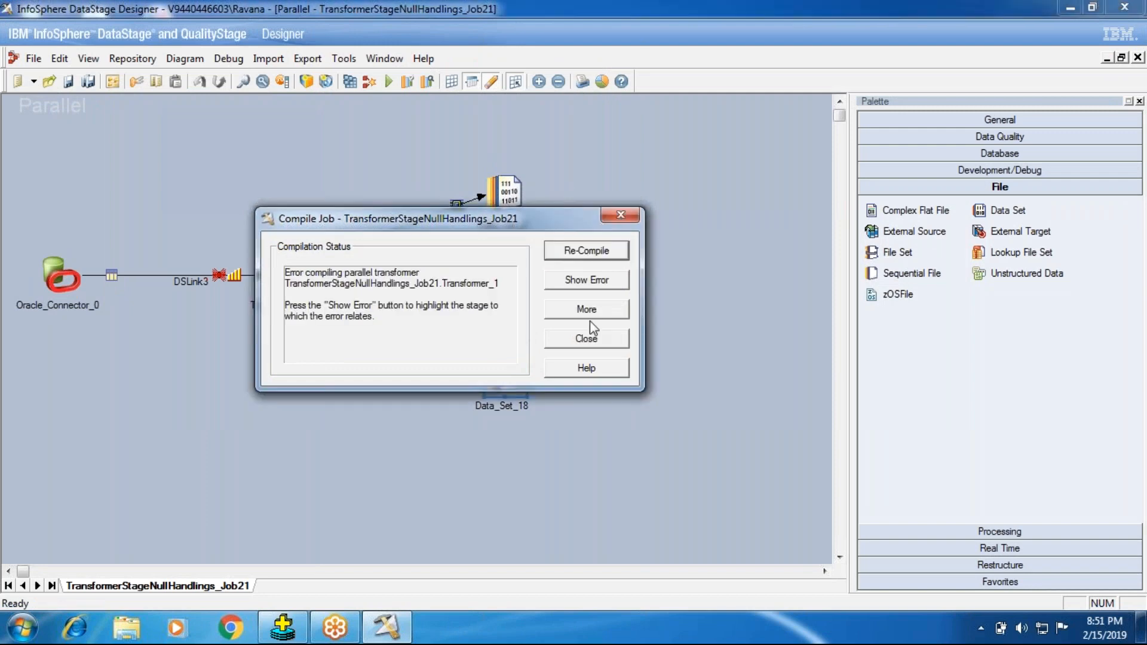
{"action": "left_click", "coordinate": [566, 286]}
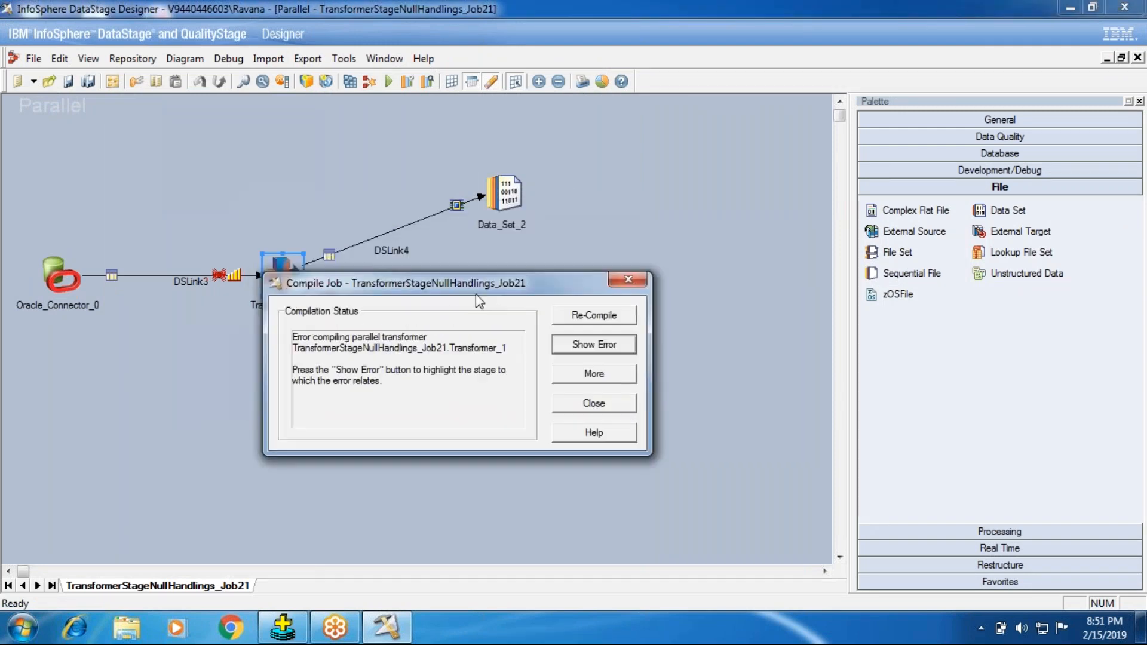
{"action": "left_click", "coordinate": [601, 393]}
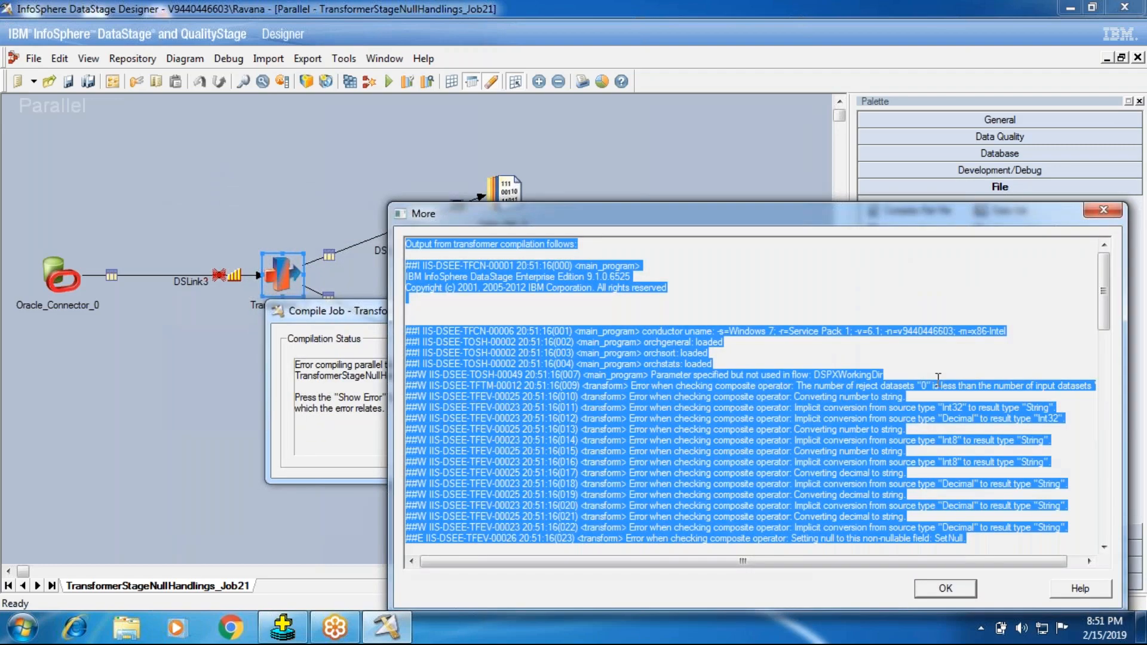
{"action": "left_click_drag", "start_coordinate": [867, 408], "coordinate": [867, 420]}
{"action": "left_click", "coordinate": [959, 594]}
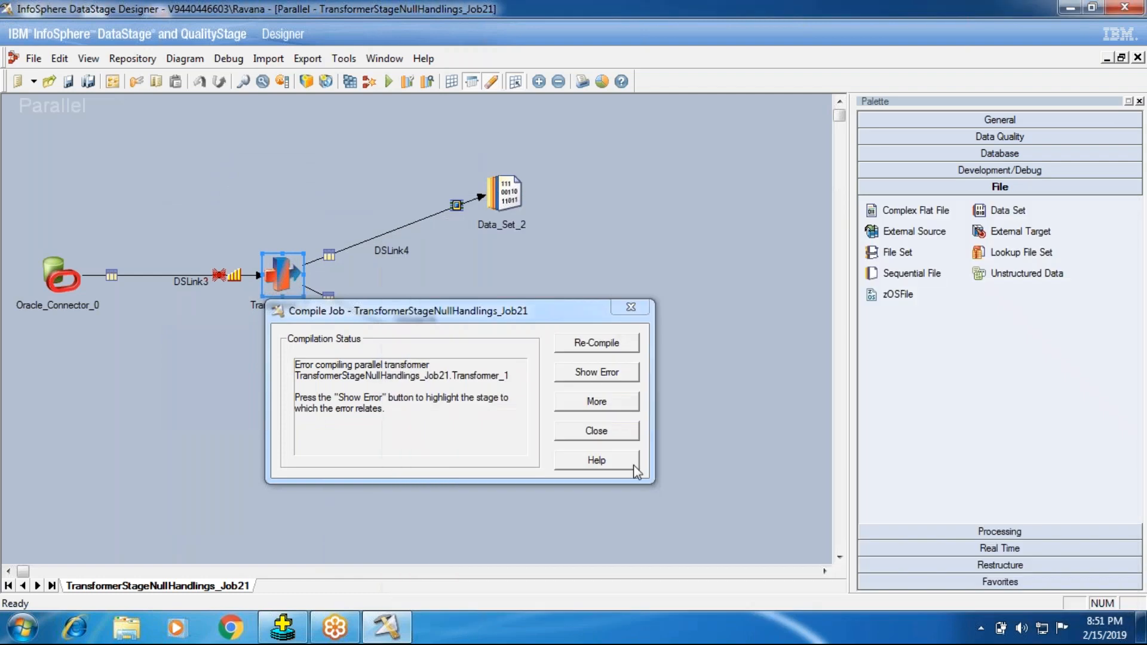
{"action": "left_click", "coordinate": [622, 436]}
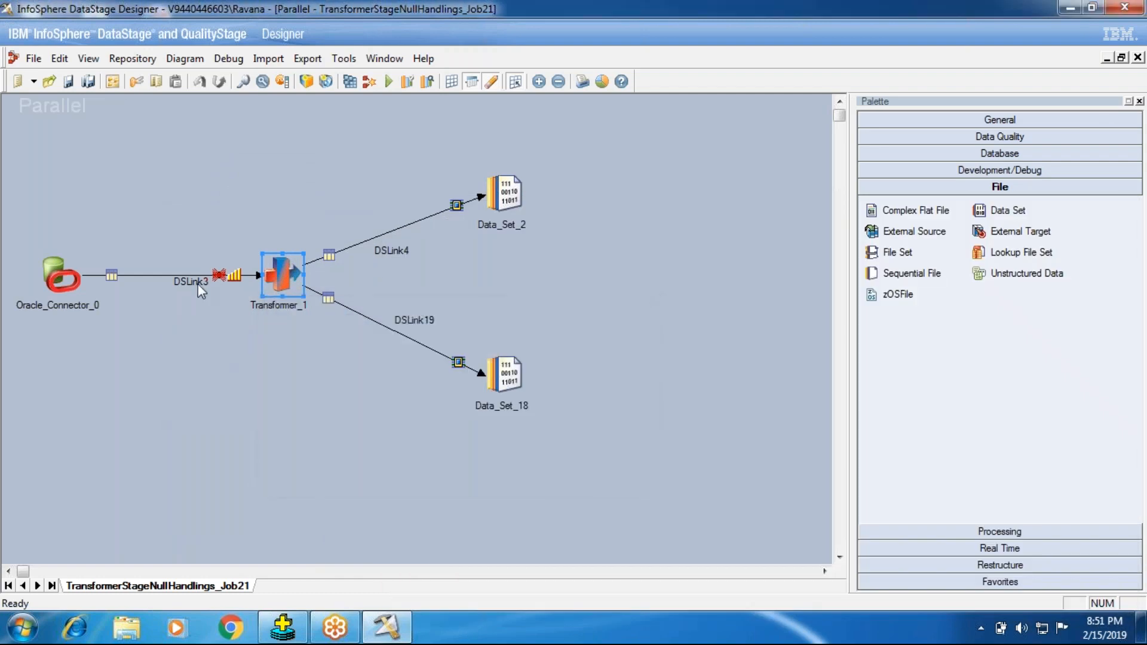
- Make the SetNull column of DSLink19 nullable in Transformer_1 by setting Nullable to Yes, and accept the stage's settings
{"action": "double_click", "coordinate": [290, 278]}
{"action": "left_click", "coordinate": [304, 355]}
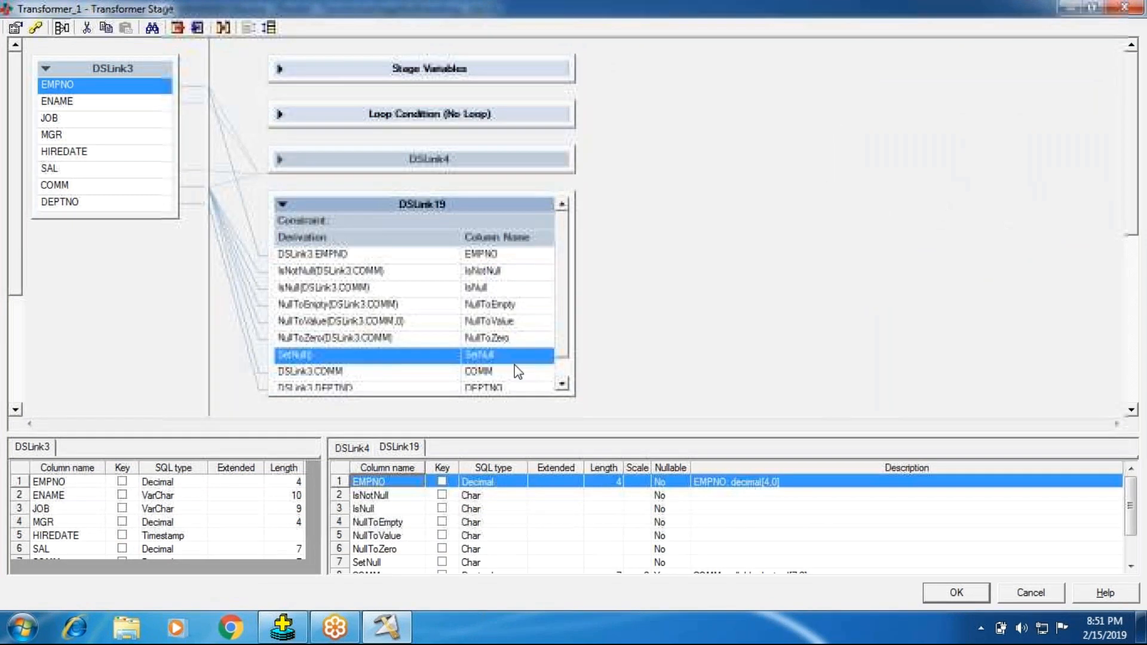
{"action": "left_click", "coordinate": [369, 562]}
{"action": "left_click", "coordinate": [663, 564]}
{"action": "left_click", "coordinate": [663, 564]}
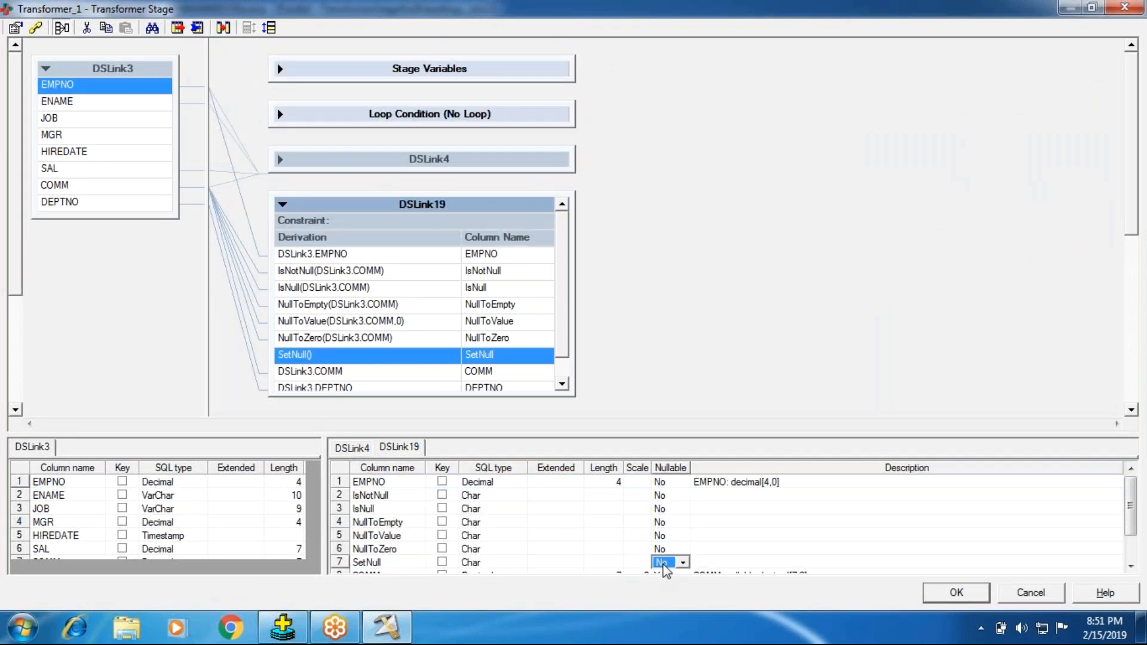
{"action": "left_click", "coordinate": [682, 562]}
{"action": "left_click", "coordinate": [662, 576]}
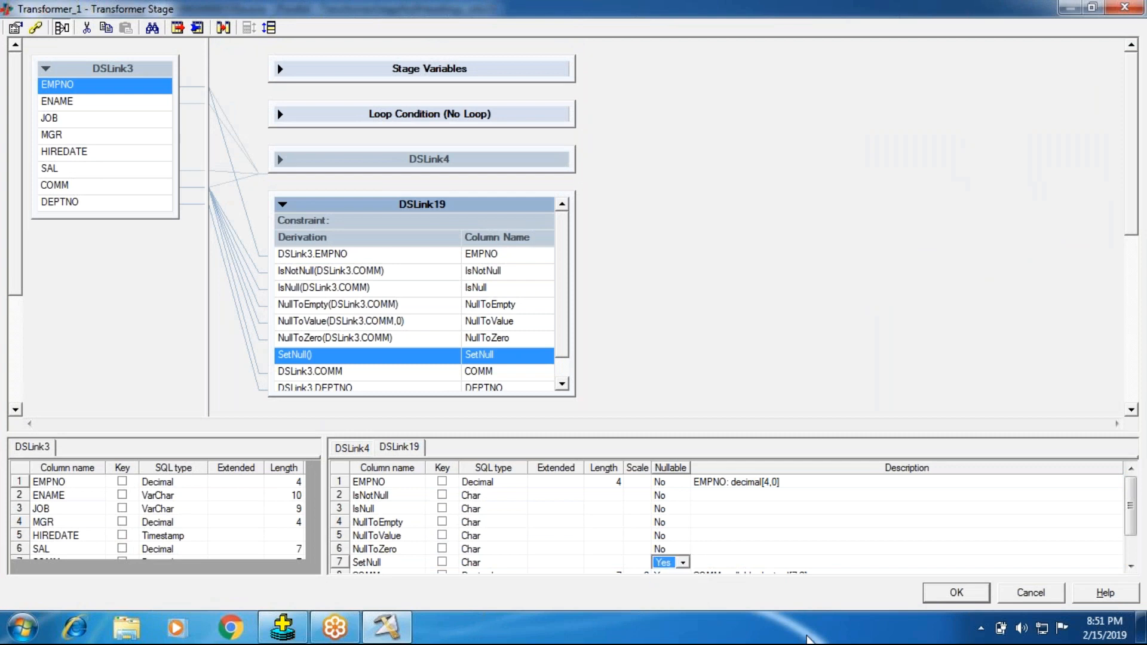
{"action": "left_click", "coordinate": [942, 601]}
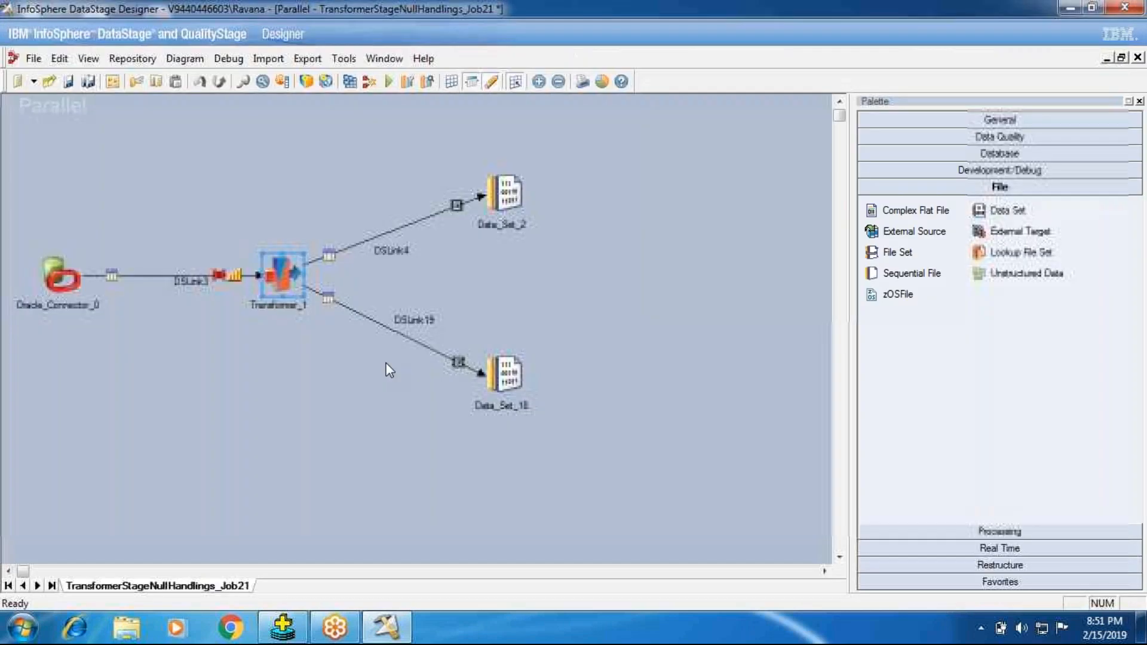
- Save and recompile the job, and run it
{"action": "key", "text": "F7"}
{"action": "left_click", "coordinate": [538, 344]}
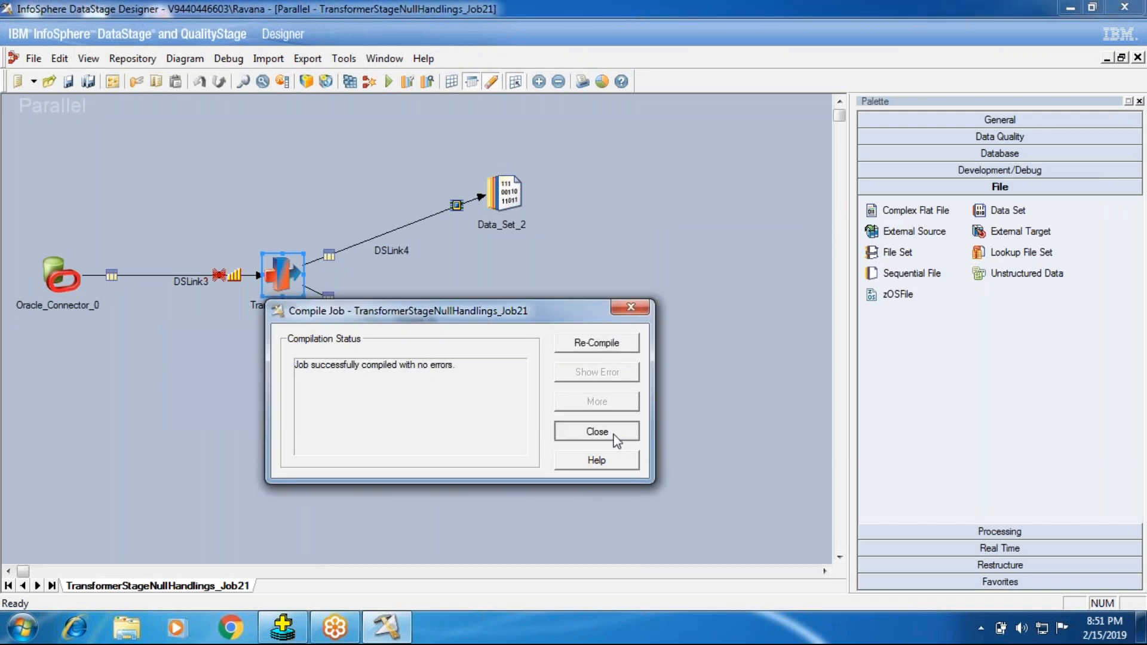
{"action": "left_click", "coordinate": [610, 433]}
{"action": "left_click", "coordinate": [390, 82]}
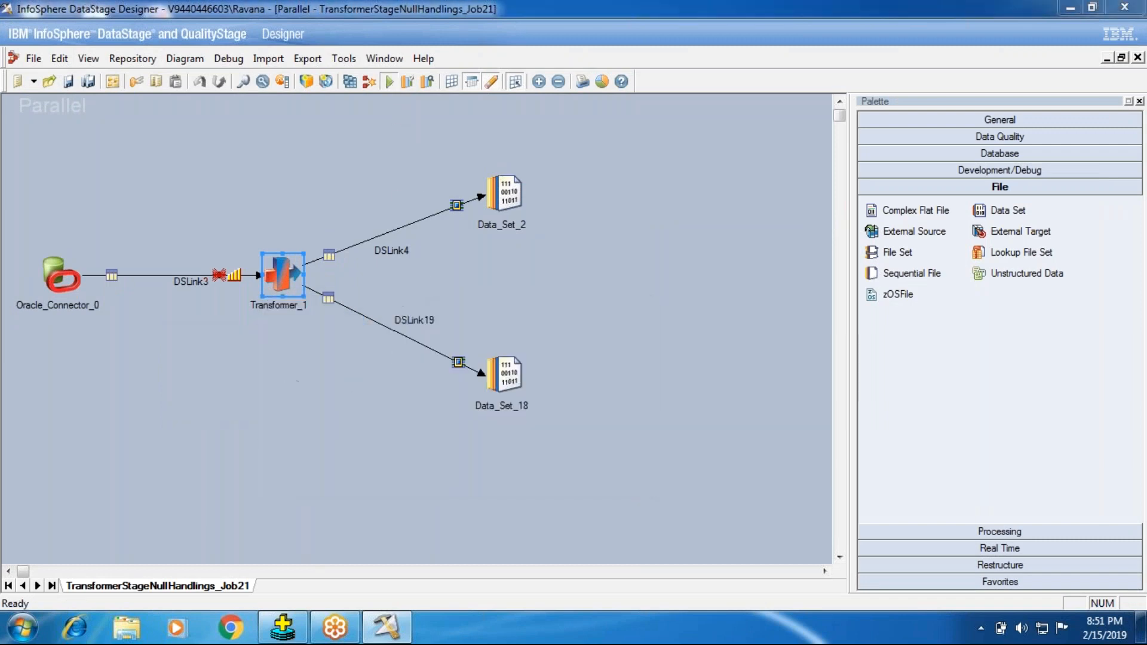
{"action": "left_click", "coordinate": [265, 357]}
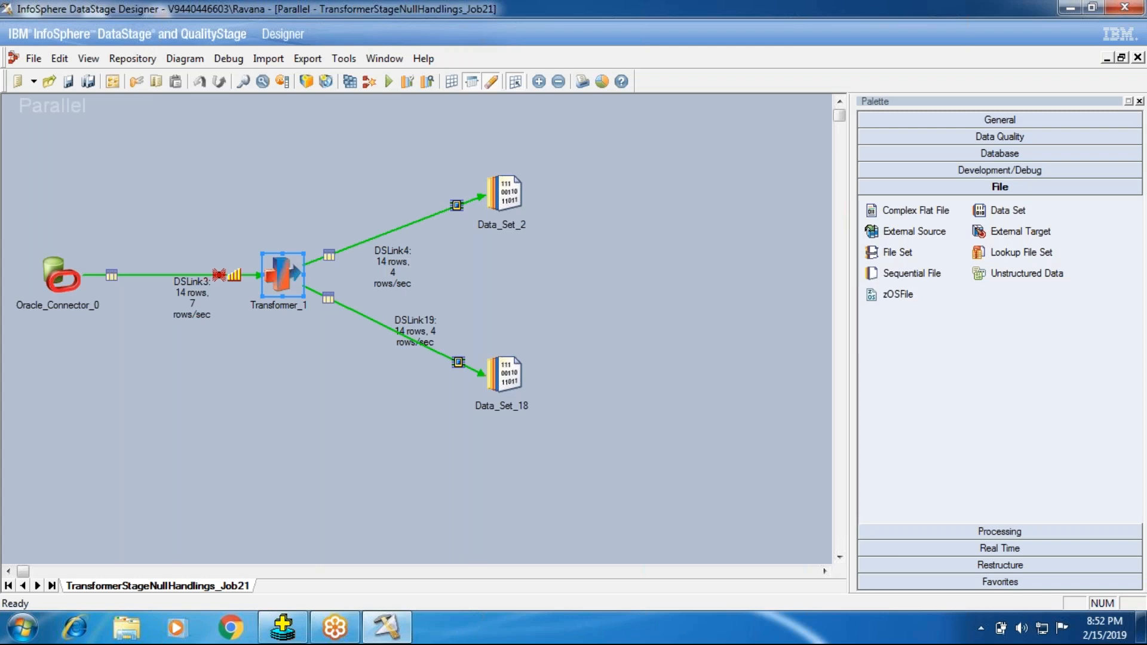
- View the DSLink19 data written to Data_Set_18, accepting the job parameters and display options as offered
{"action": "right_click", "coordinate": [493, 382]}
{"action": "left_click", "coordinate": [517, 435]}
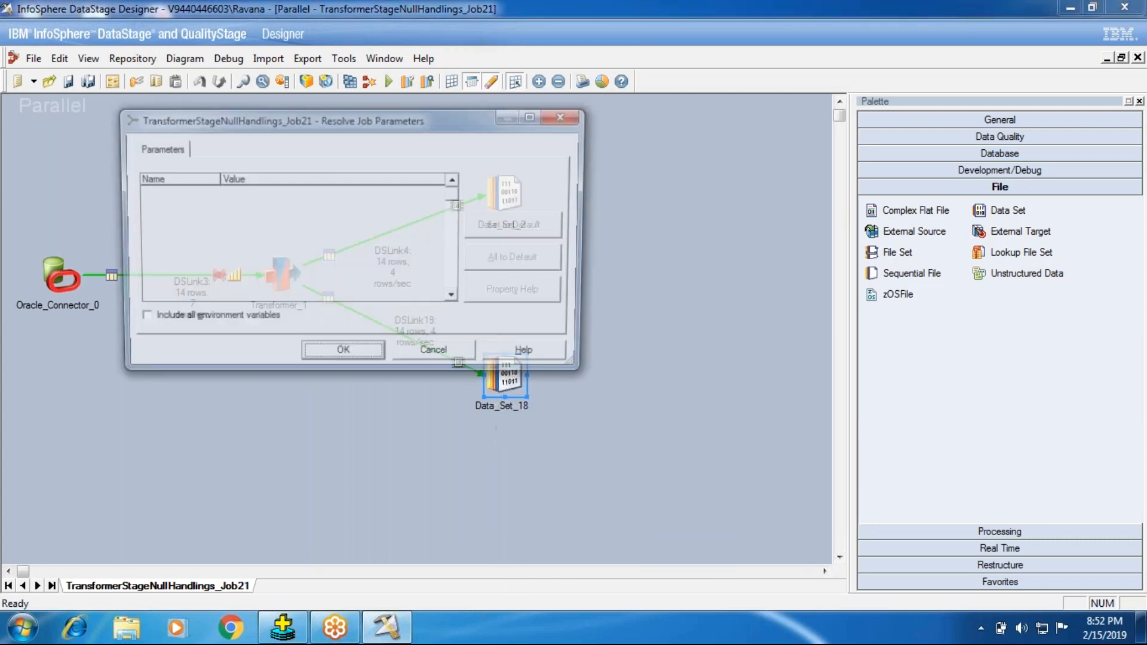
{"action": "left_click", "coordinate": [337, 350]}
{"action": "left_click", "coordinate": [722, 270]}
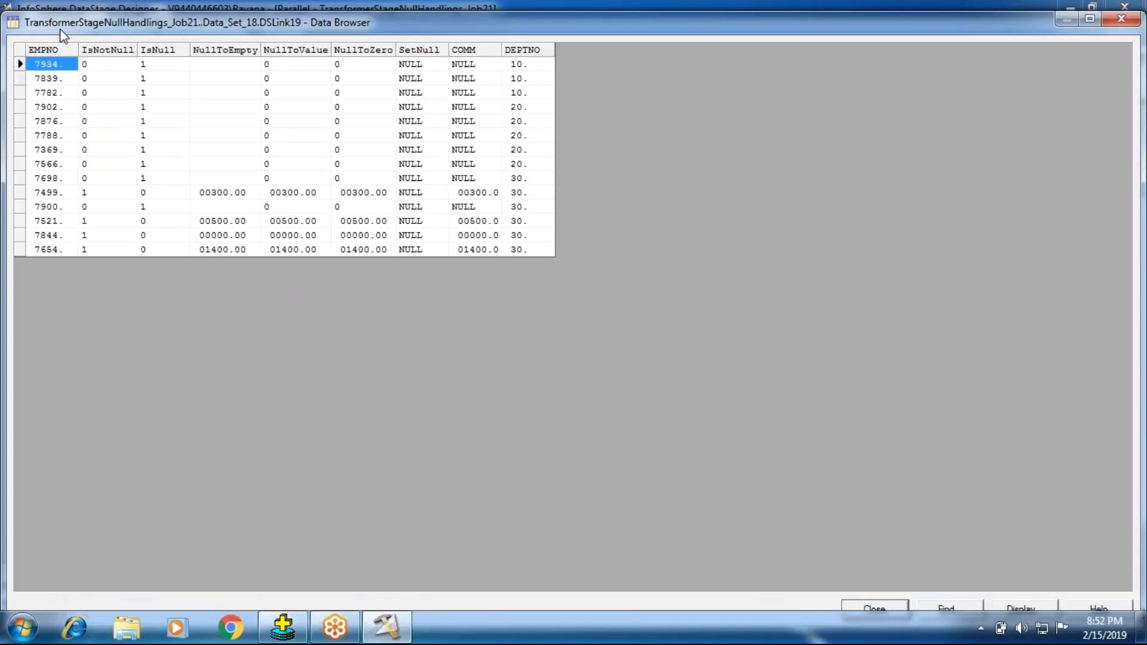
- Examine the IsNotNull and IsNull columns of the output, comparing rows with null and non-null commissions
{"action": "left_click", "coordinate": [97, 80]}
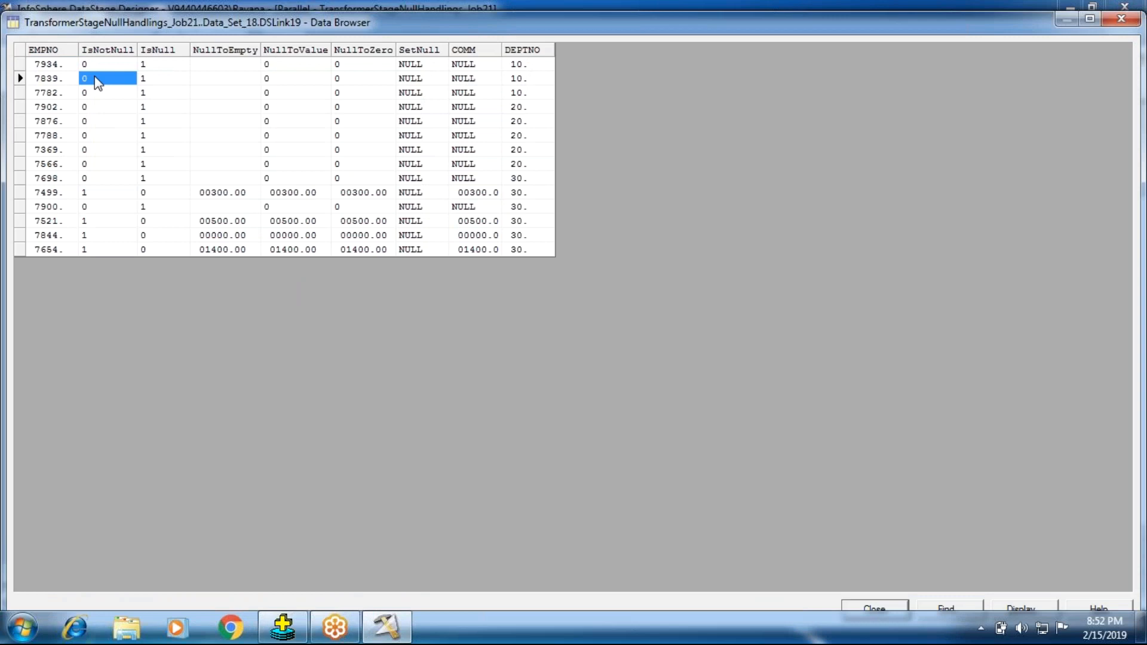
{"action": "left_click", "coordinate": [97, 64]}
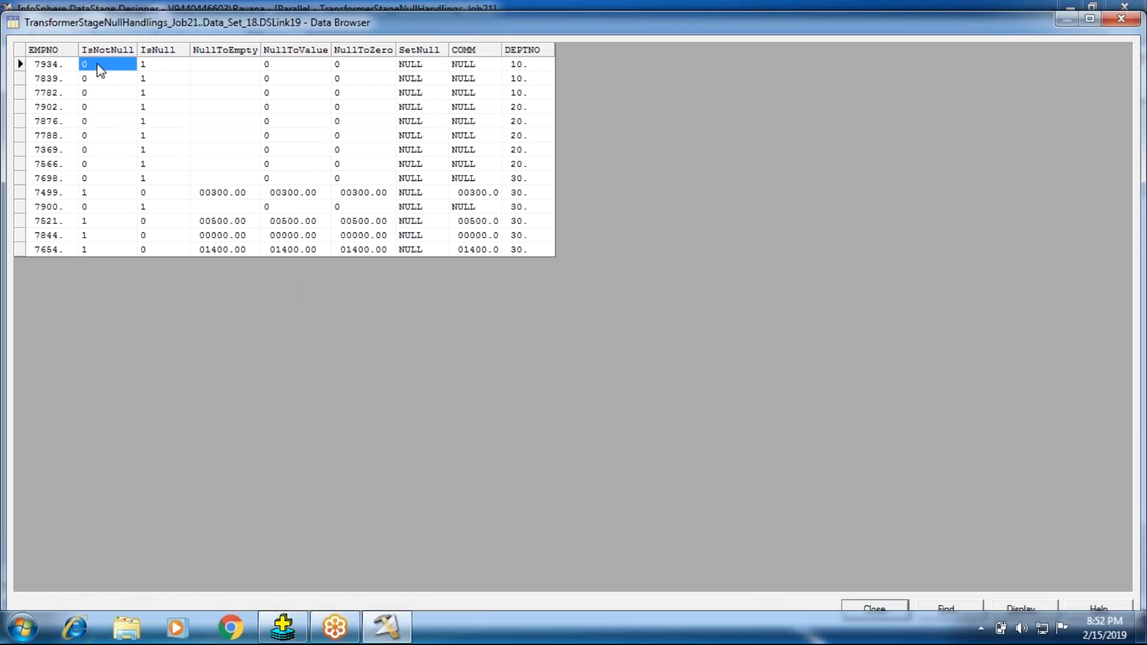
{"action": "left_click", "coordinate": [92, 192]}
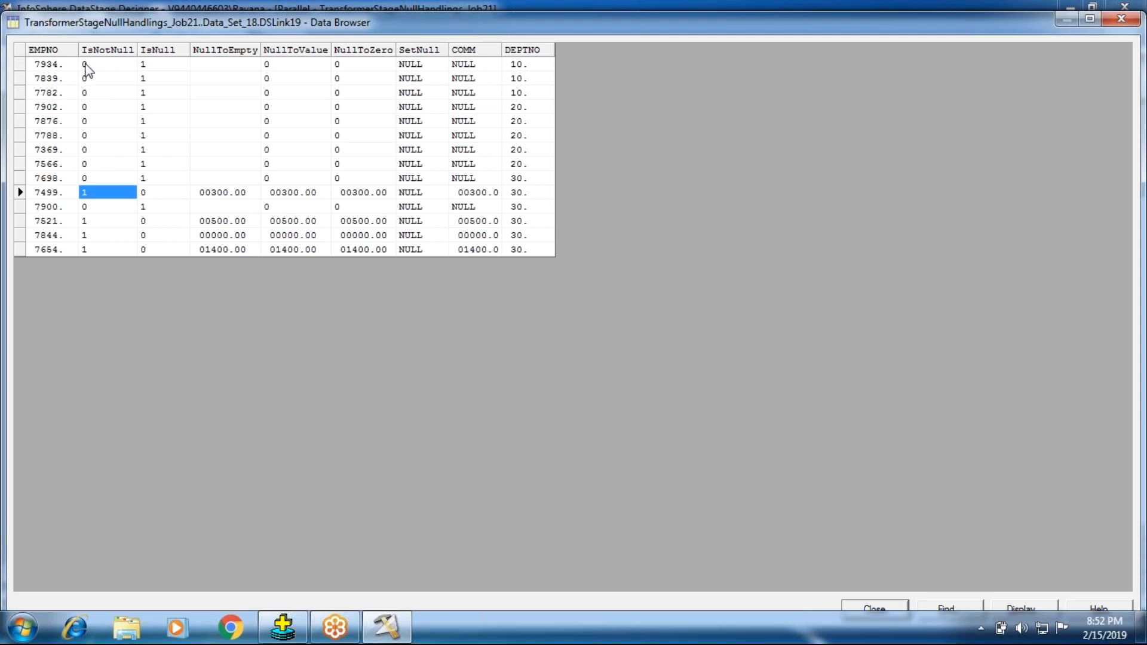
{"action": "left_click", "coordinate": [96, 107]}
{"action": "left_click", "coordinate": [99, 135]}
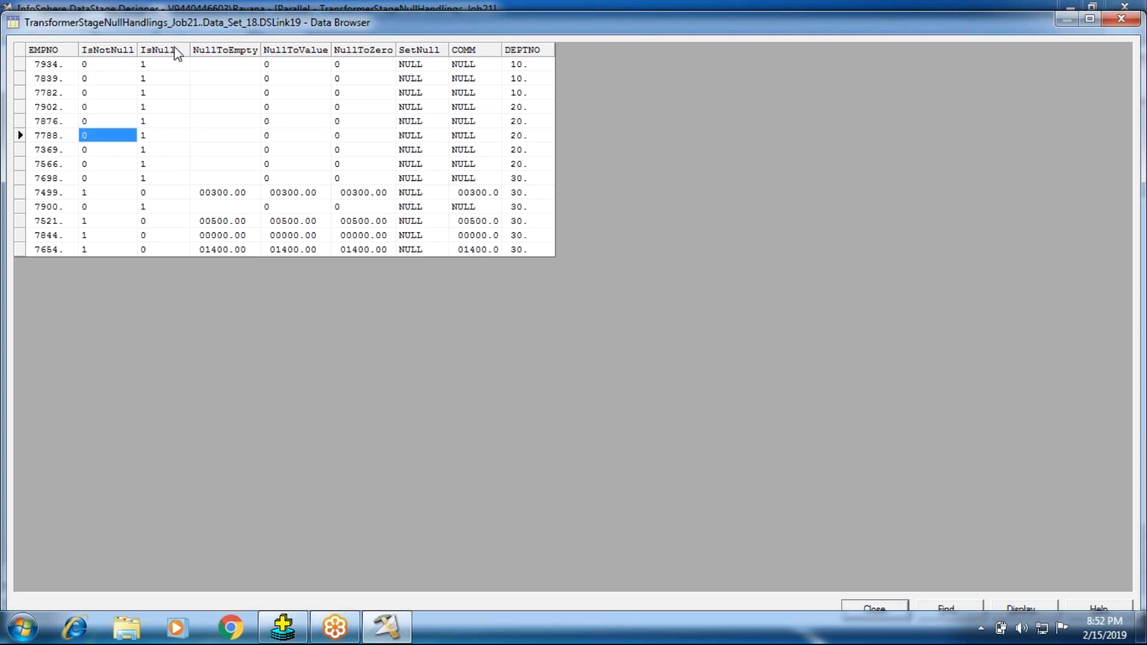
{"action": "left_click", "coordinate": [160, 65]}
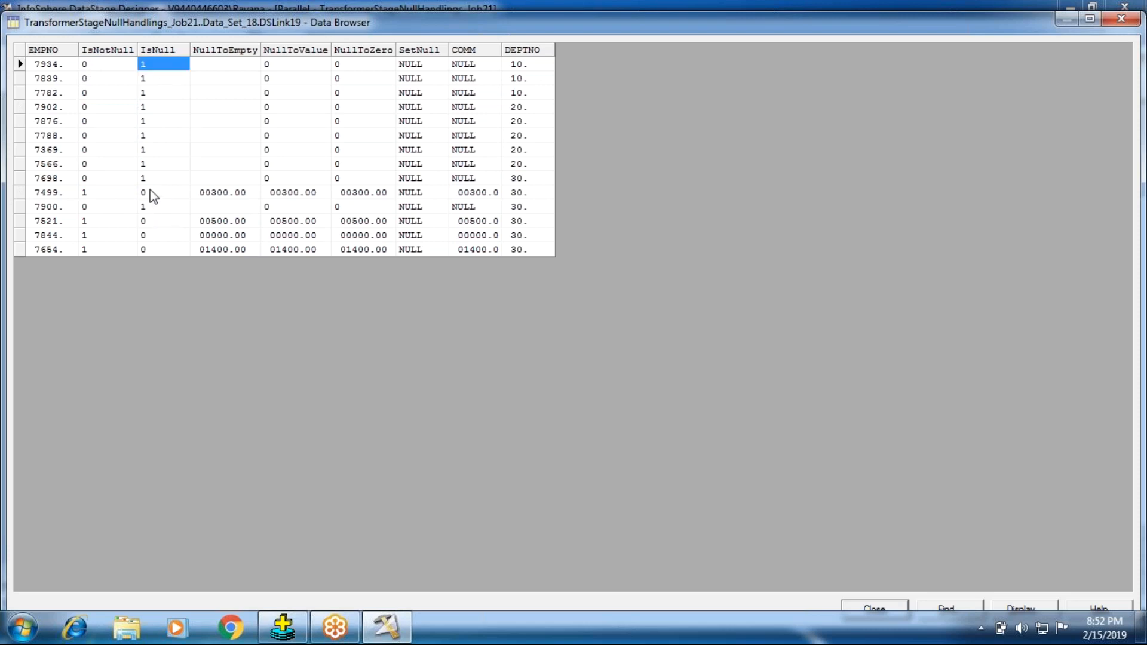
{"action": "left_click", "coordinate": [152, 193]}
{"action": "left_click", "coordinate": [156, 67]}
{"action": "left_click", "coordinate": [162, 122]}
{"action": "left_click", "coordinate": [160, 178]}
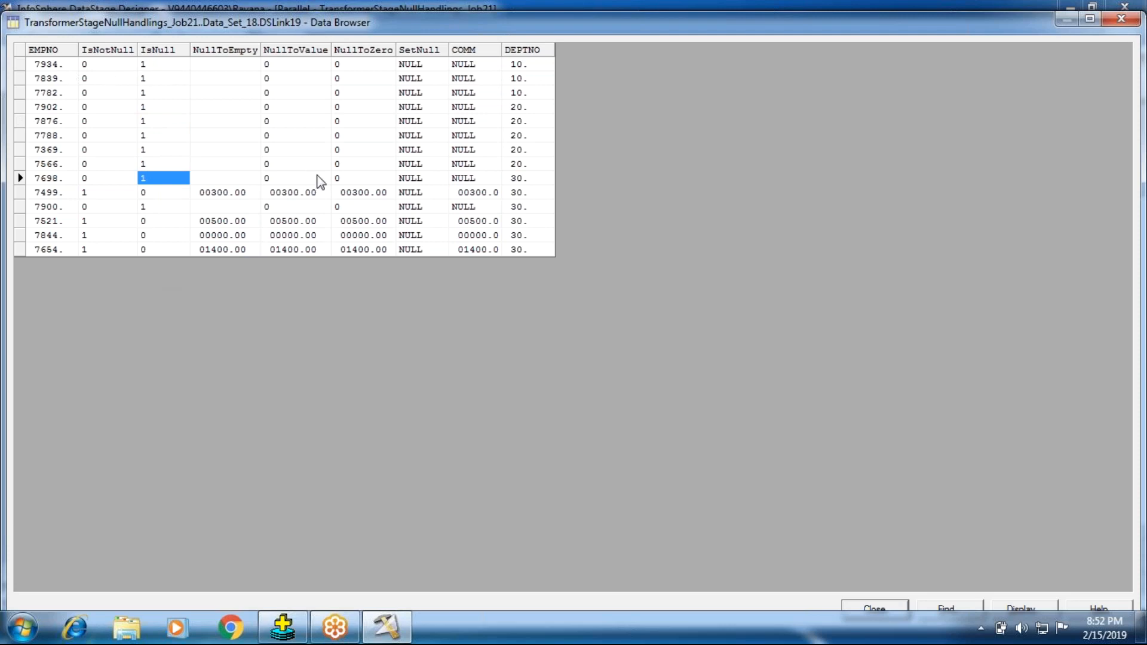
- Examine how the NullToEmpty, NullToValue and NullToZero columns treat rows with a null commission
{"action": "left_click", "coordinate": [210, 108]}
{"action": "left_click", "coordinate": [228, 192]}
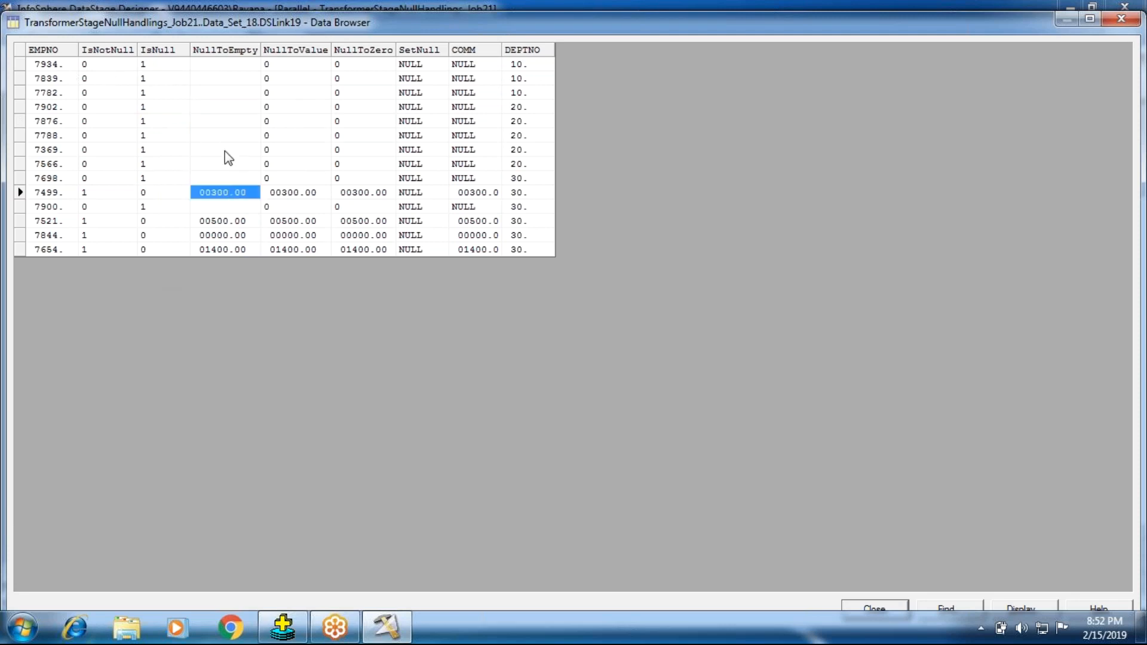
{"action": "left_click", "coordinate": [205, 120]}
{"action": "left_click", "coordinate": [225, 84]}
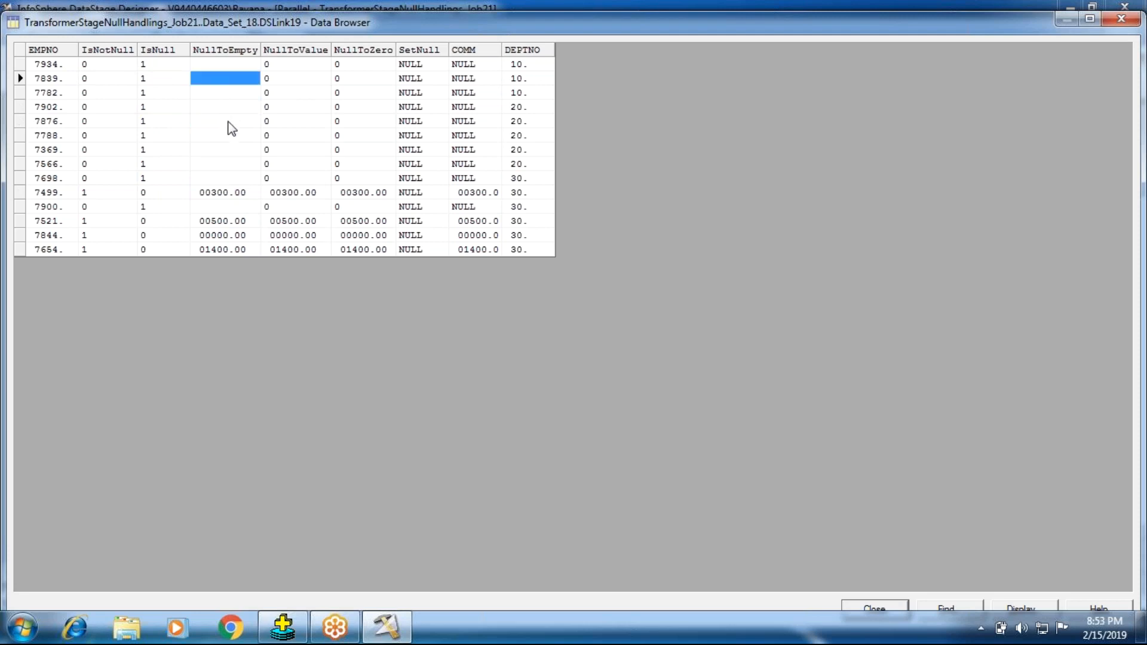
{"action": "left_click", "coordinate": [230, 122]}
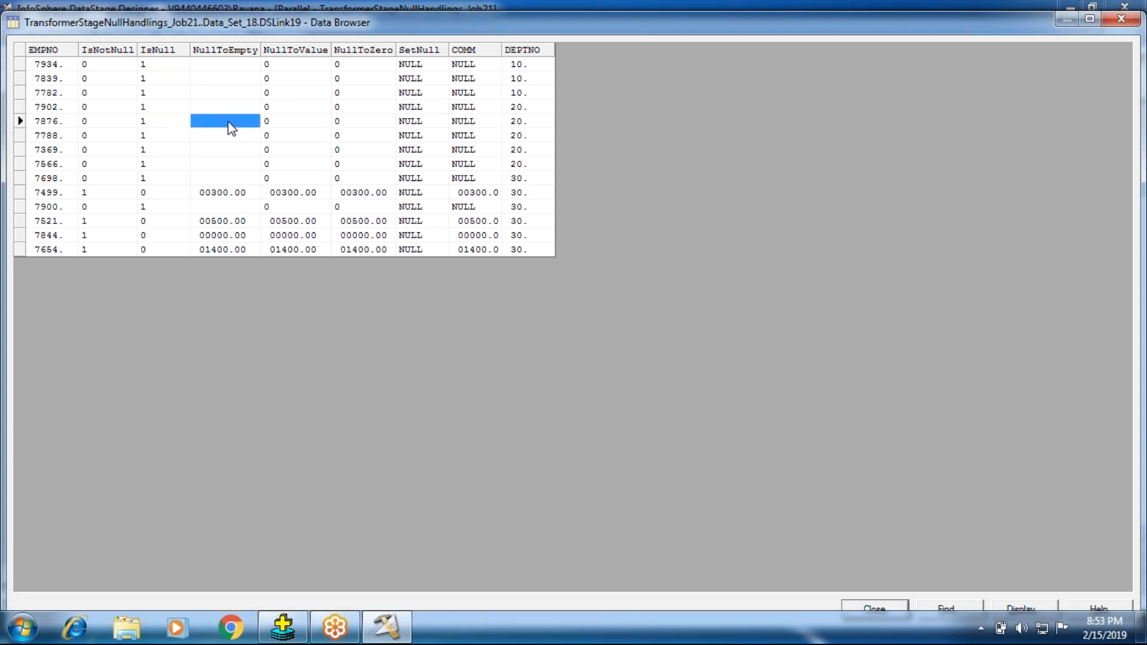
{"action": "left_click", "coordinate": [229, 110]}
{"action": "left_click", "coordinate": [234, 79]}
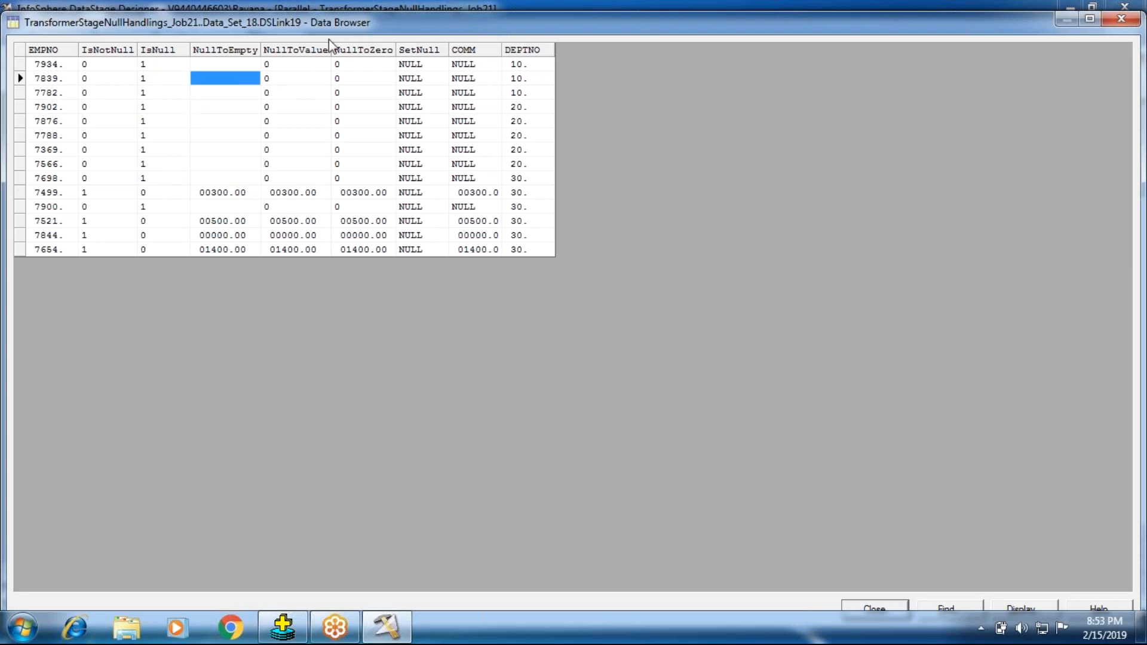
{"action": "left_click", "coordinate": [302, 110]}
{"action": "left_click", "coordinate": [285, 136]}
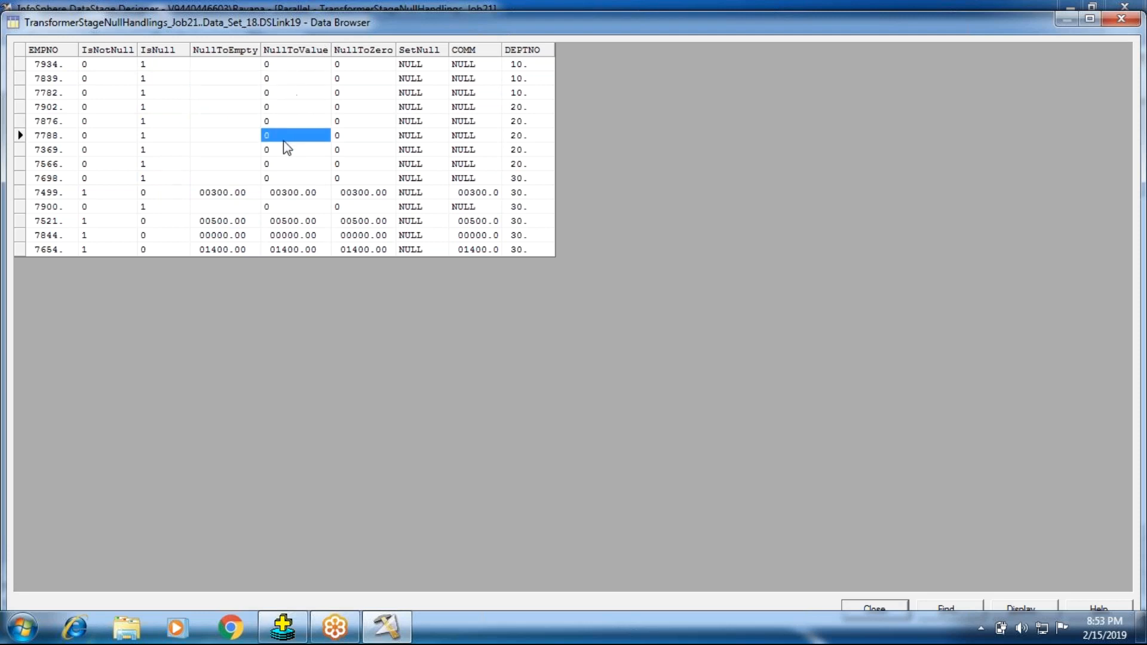
{"action": "left_click", "coordinate": [352, 95]}
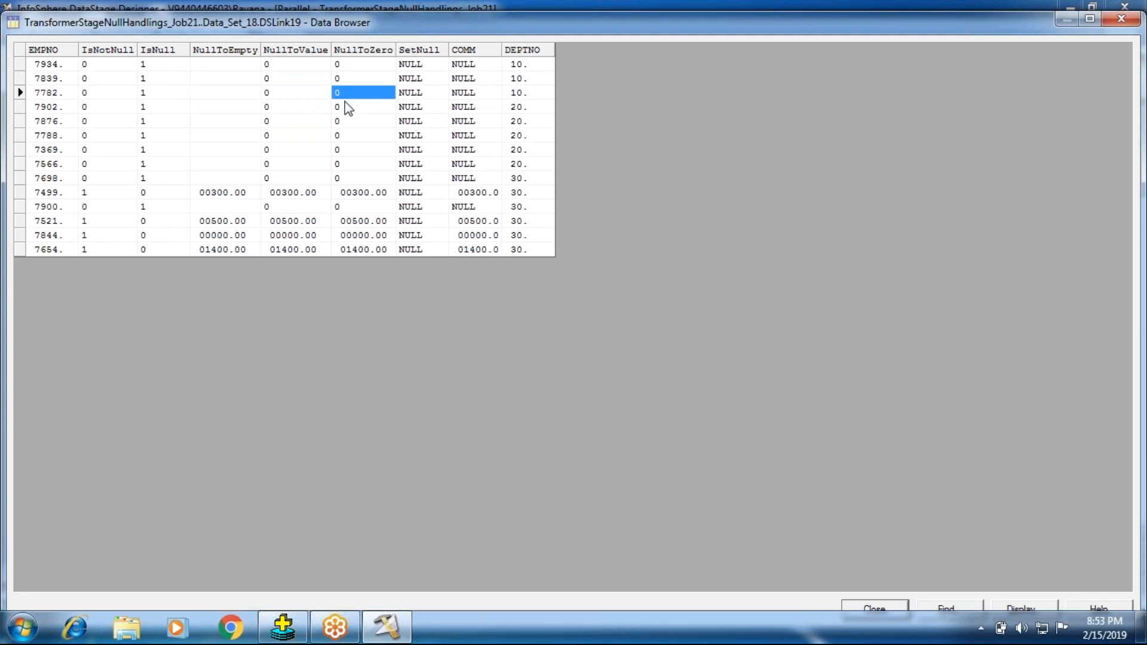
- Examine the SetNull column across the rows and compare it with the original COMM and DEPTNO columns
{"action": "left_click", "coordinate": [416, 92]}
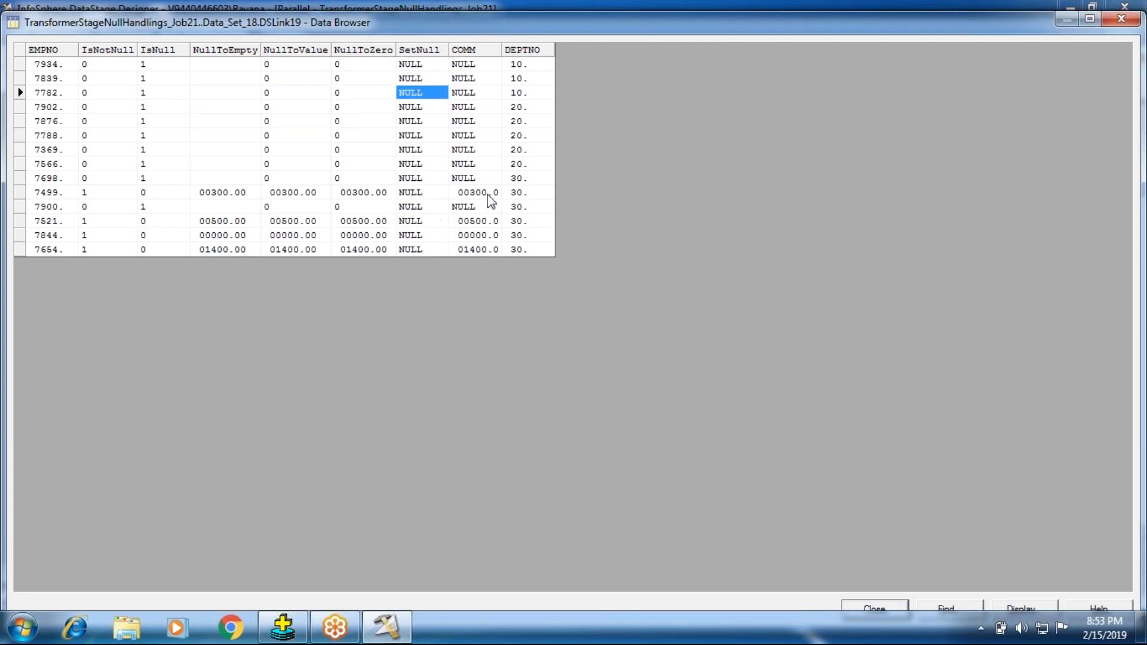
{"action": "left_click", "coordinate": [526, 65]}
{"action": "left_click", "coordinate": [528, 79]}
{"action": "left_click", "coordinate": [523, 220]}
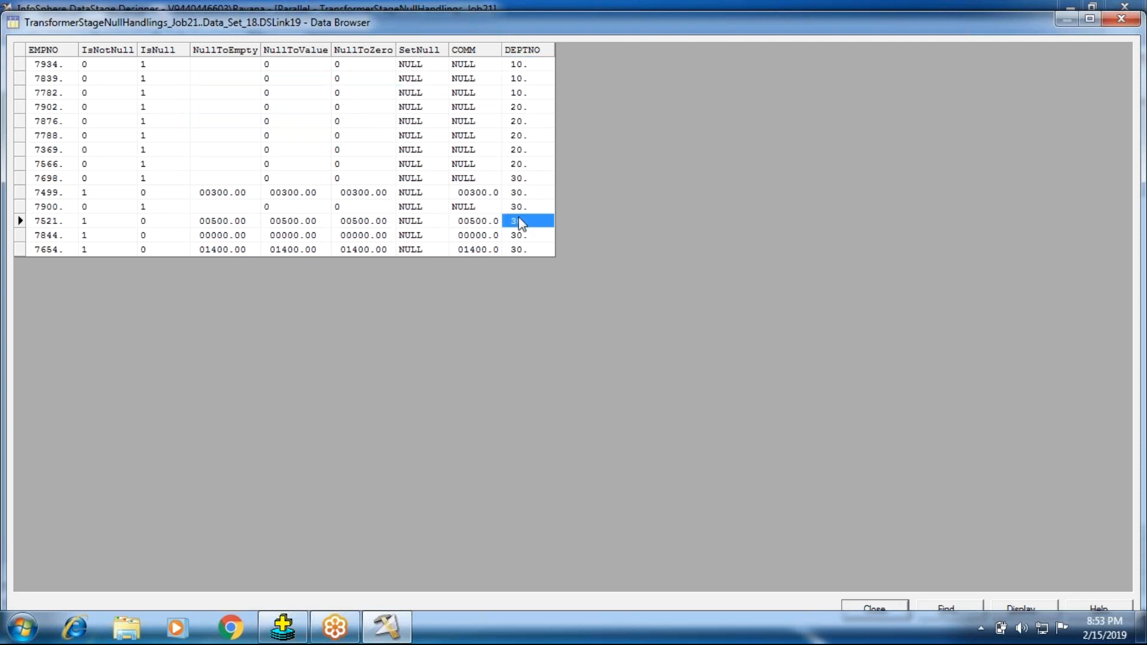
{"action": "left_click", "coordinate": [422, 68]}
{"action": "left_click", "coordinate": [414, 177]}
{"action": "left_click", "coordinate": [411, 195]}
{"action": "left_click", "coordinate": [400, 247]}
{"action": "left_click", "coordinate": [410, 193]}
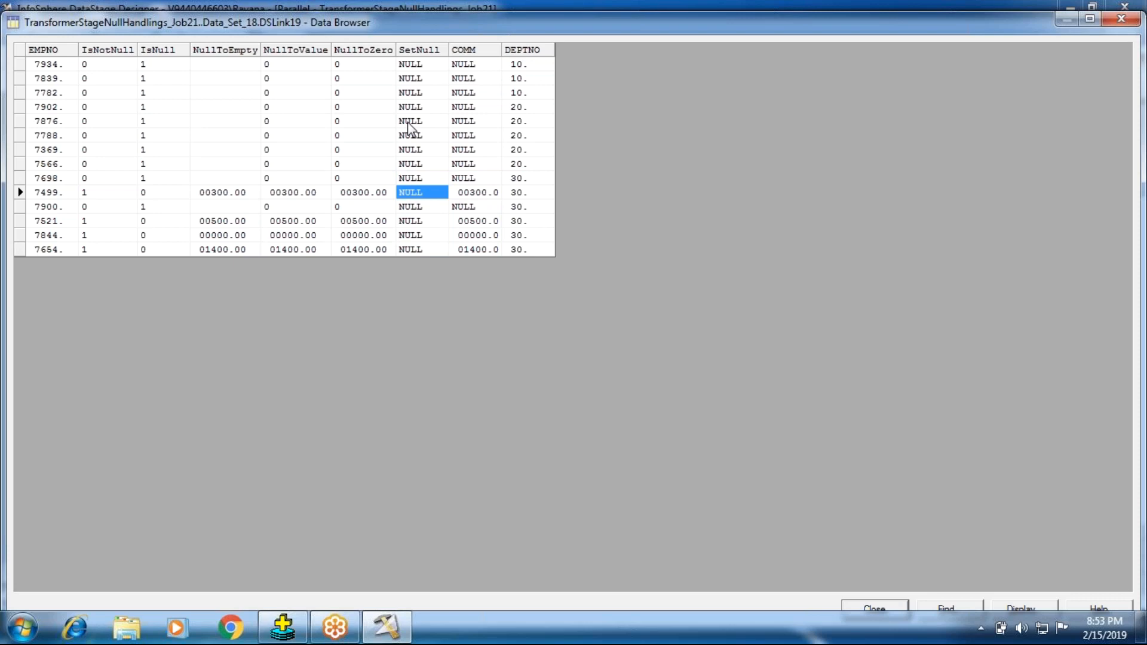
{"action": "left_click", "coordinate": [466, 64]}
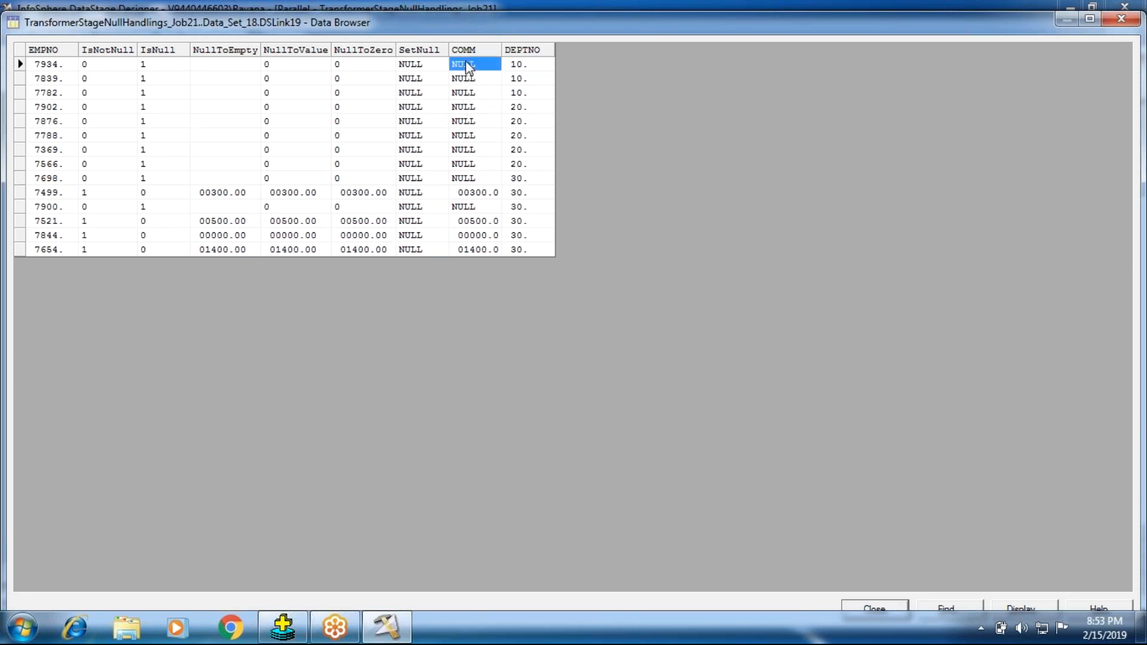
{"action": "left_click", "coordinate": [515, 109]}
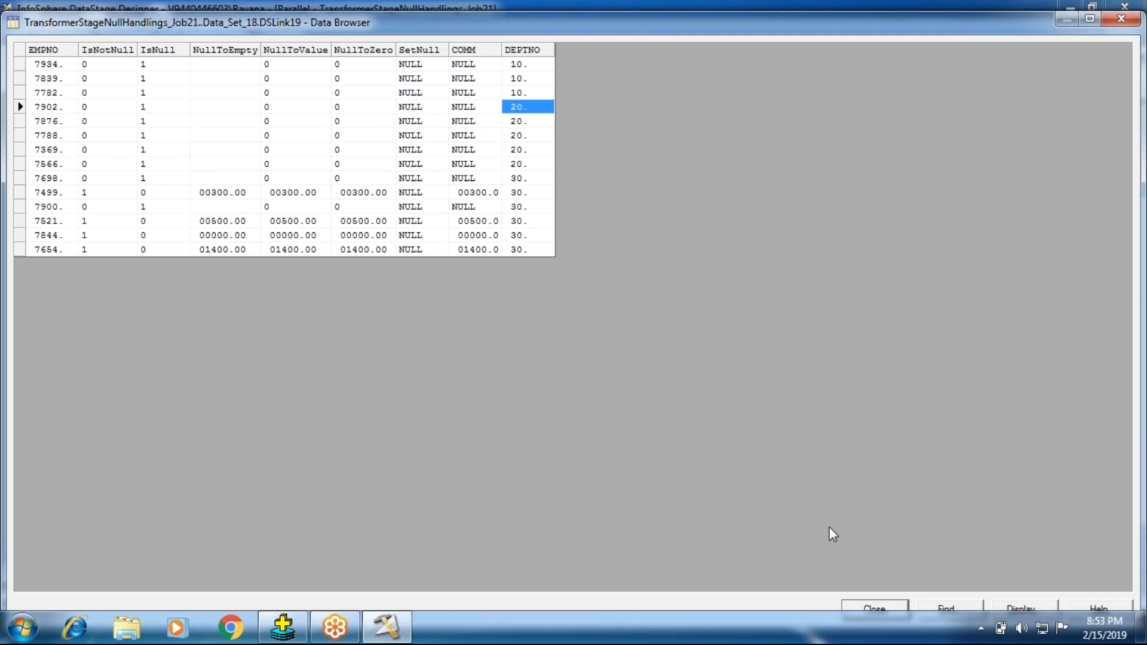
- In Transformer_1, insert the NullToZero null handling function before DSLink3.COMM in DSLink4's TOTAL_INCOME derivation
{"action": "left_click", "coordinate": [888, 601]}
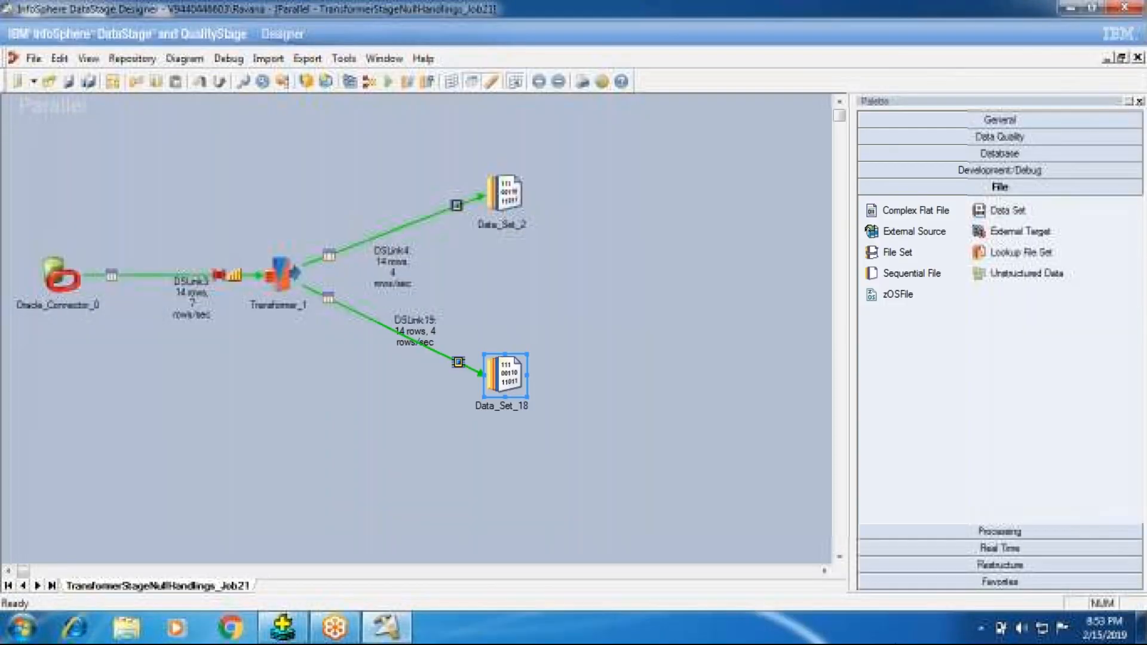
{"action": "double_click", "coordinate": [270, 274]}
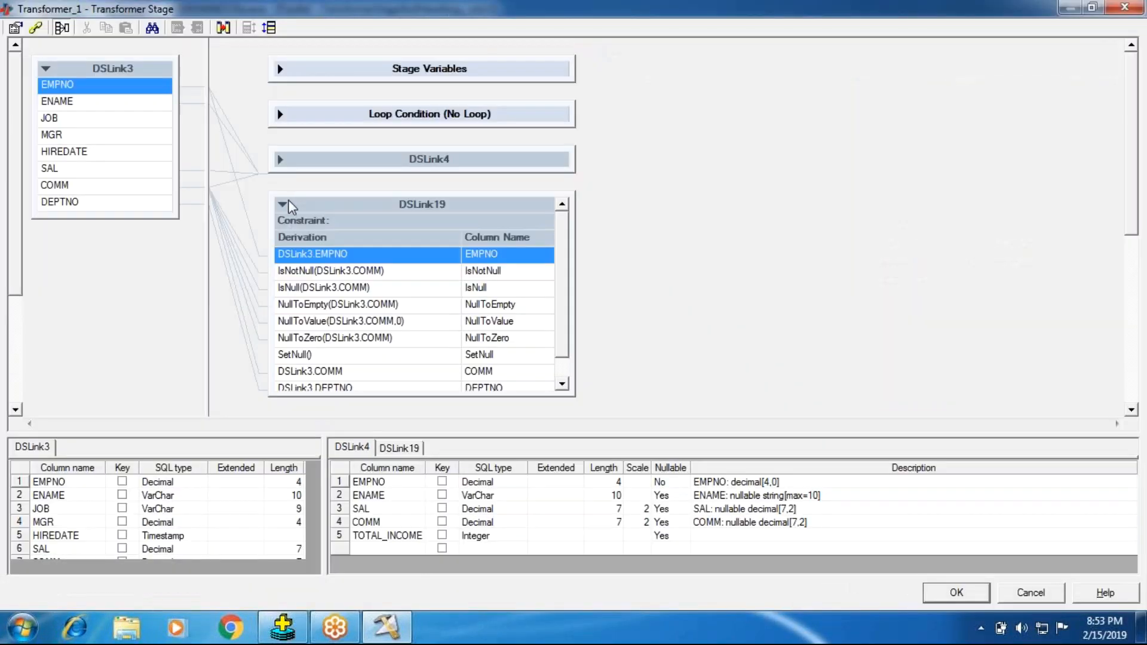
{"action": "left_click", "coordinate": [283, 204]}
{"action": "left_click", "coordinate": [281, 158]}
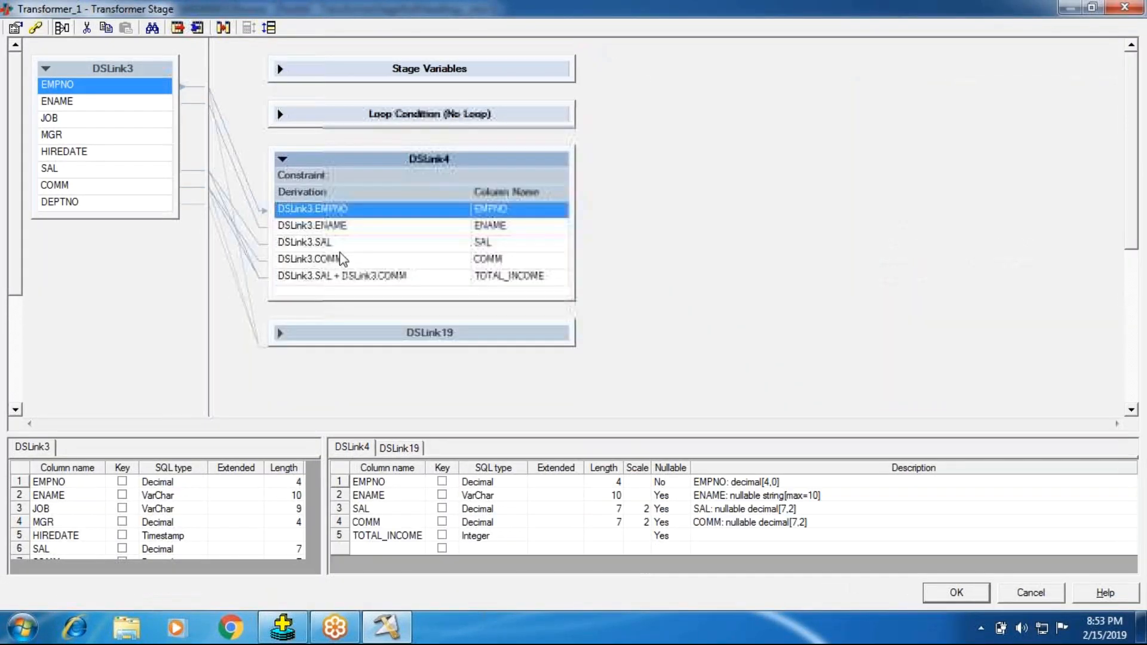
{"action": "left_click", "coordinate": [383, 276]}
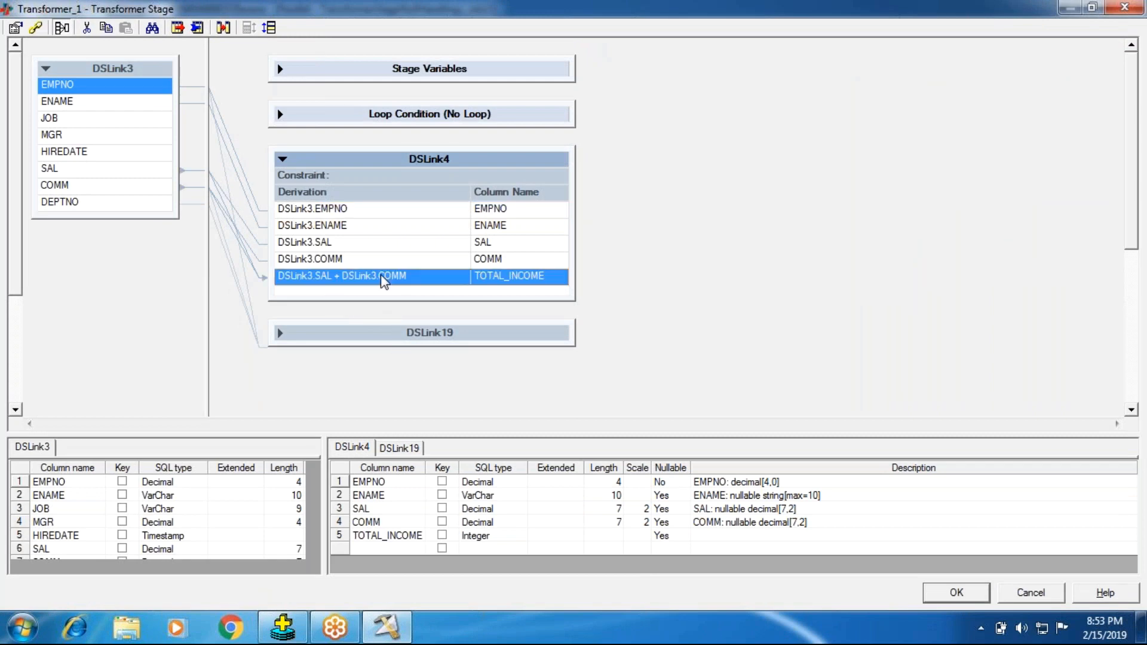
{"action": "left_click", "coordinate": [382, 279]}
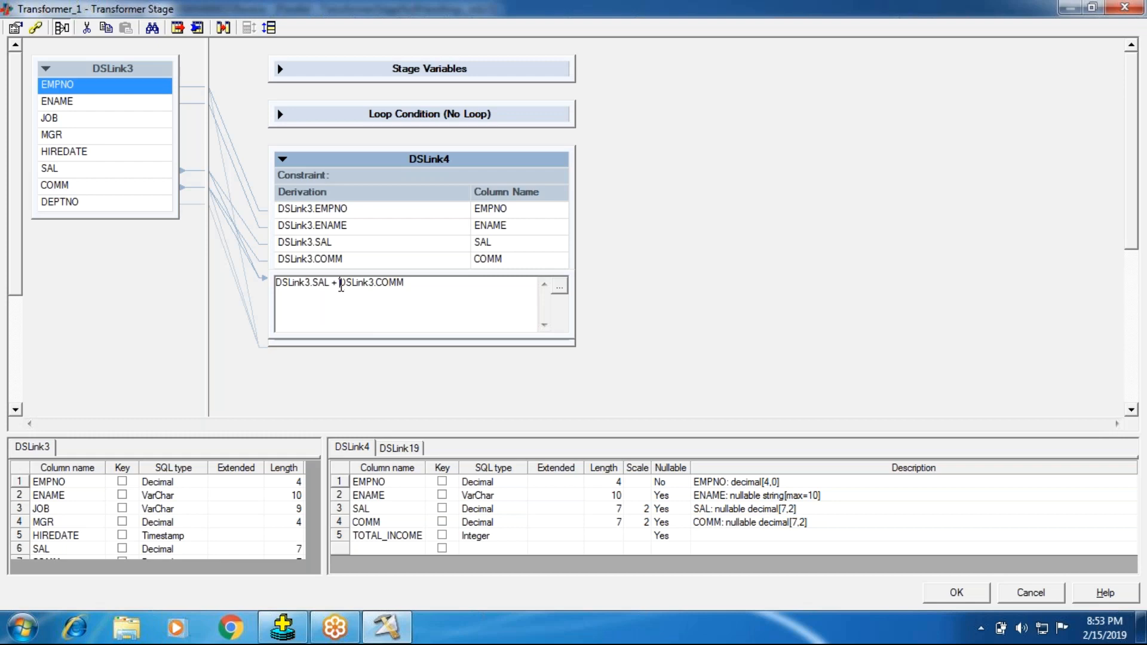
{"action": "right_click", "coordinate": [339, 288]}
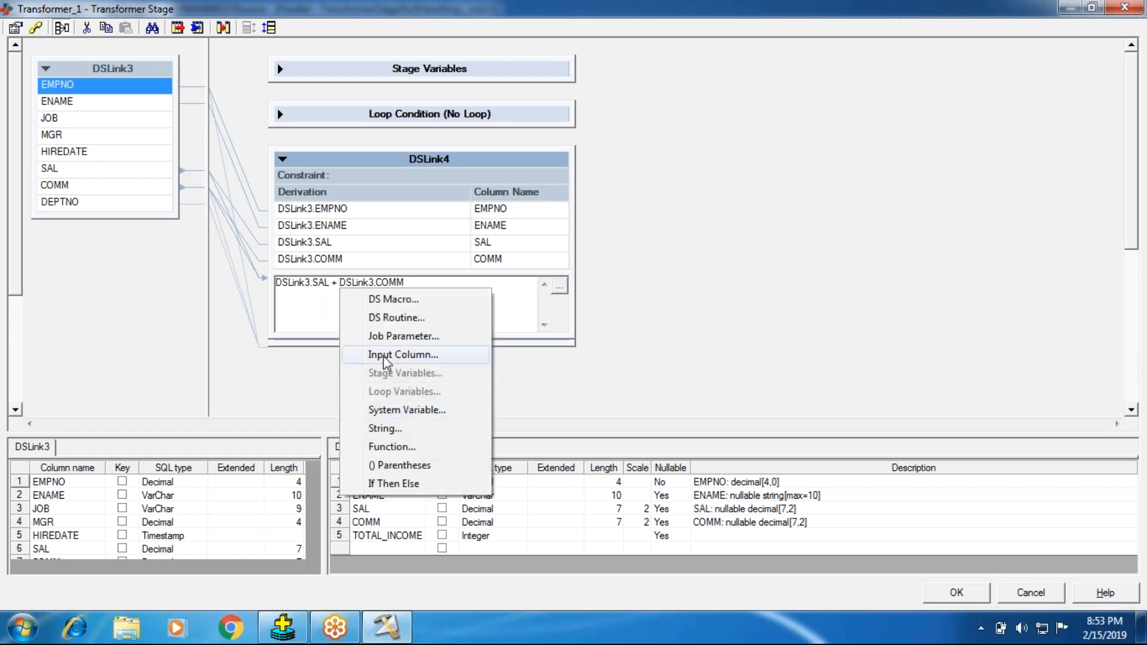
{"action": "left_click", "coordinate": [386, 447]}
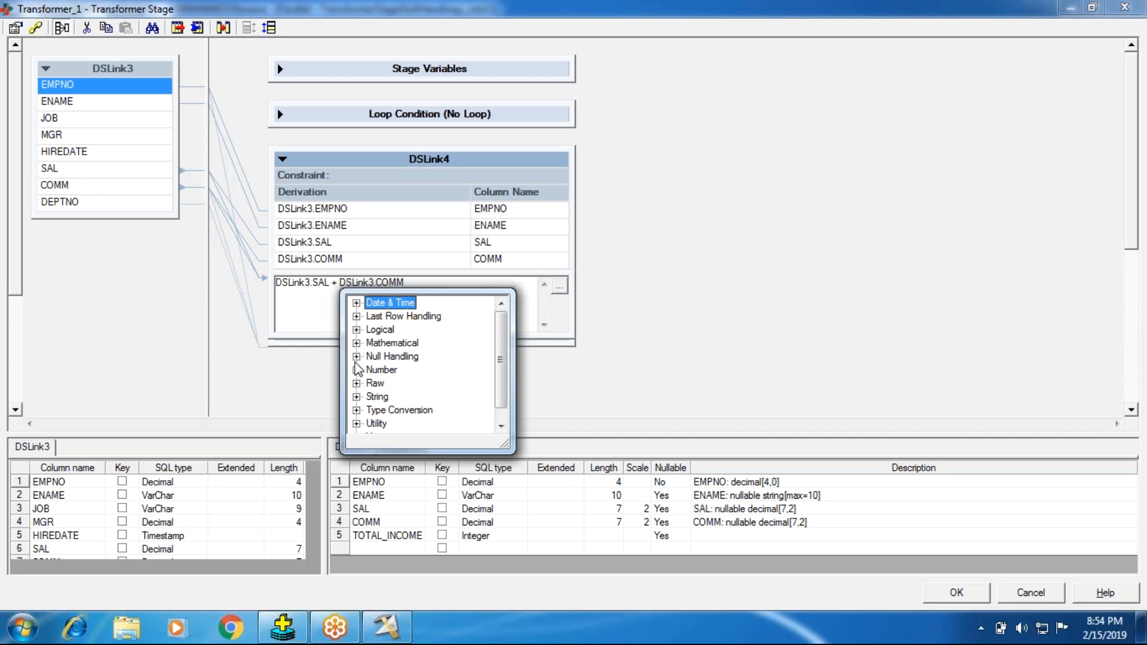
{"action": "left_click", "coordinate": [356, 358]}
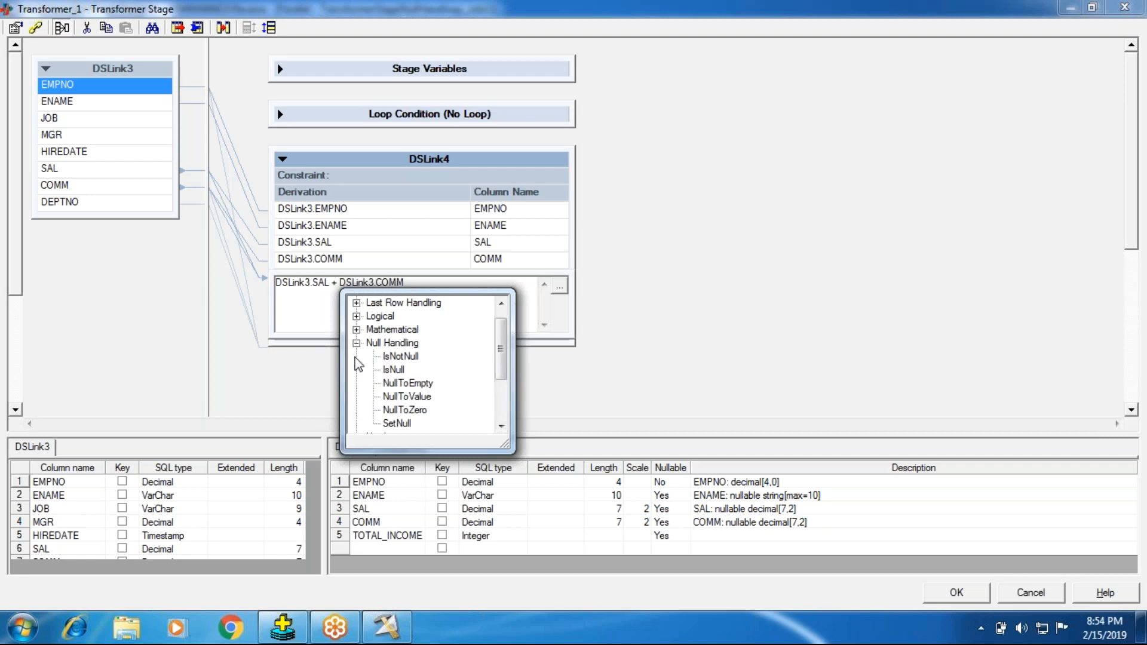
{"action": "left_click", "coordinate": [405, 411]}
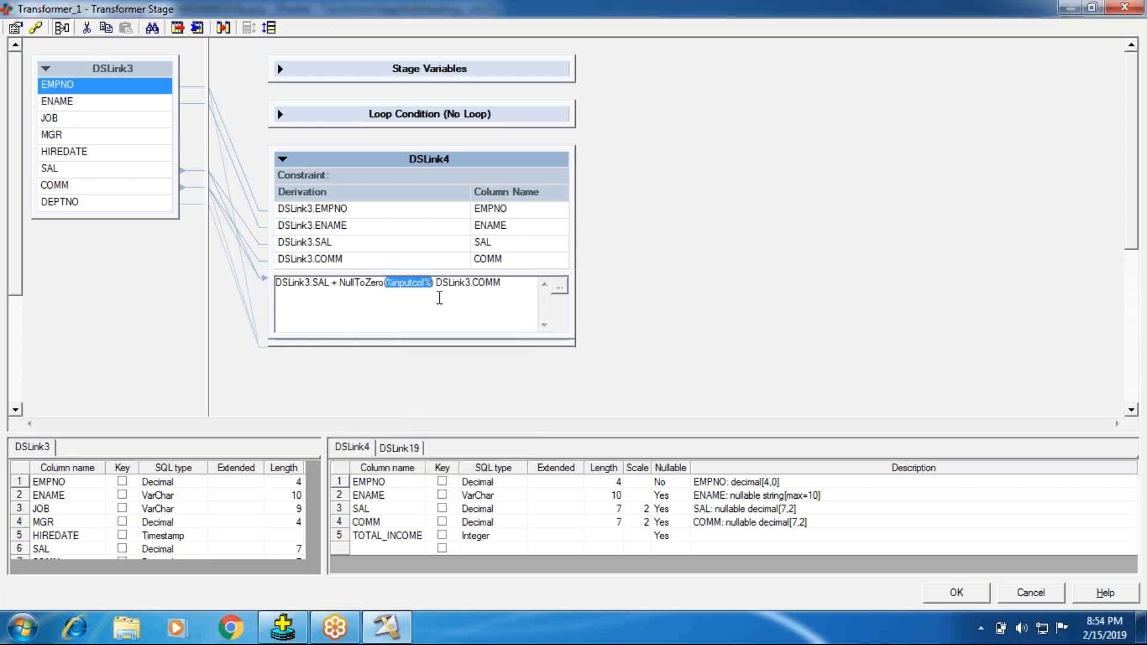
- Move DSLink3.COMM into the NullToZero argument, making the derivation DSLink3.SAL + NullToZero(DSLink3.COMM), and accept the Transformer changes
{"action": "left_click_drag", "start_coordinate": [438, 283], "coordinate": [515, 284]}
{"action": "key", "text": "ctrl+c"}
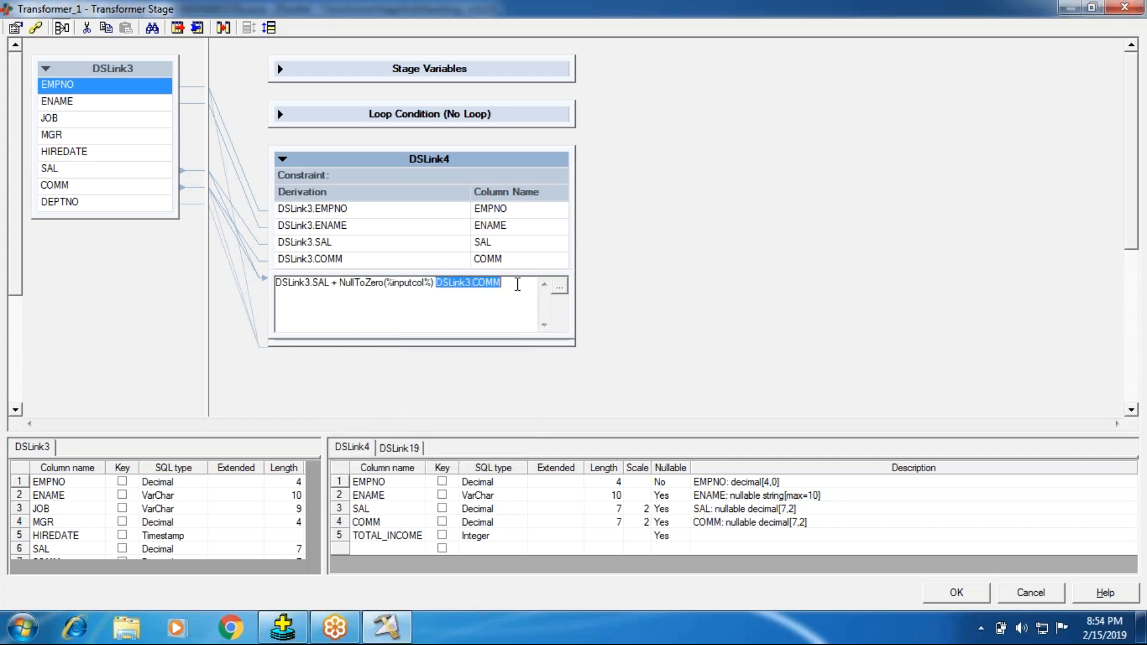
{"action": "key", "text": "Delete"}
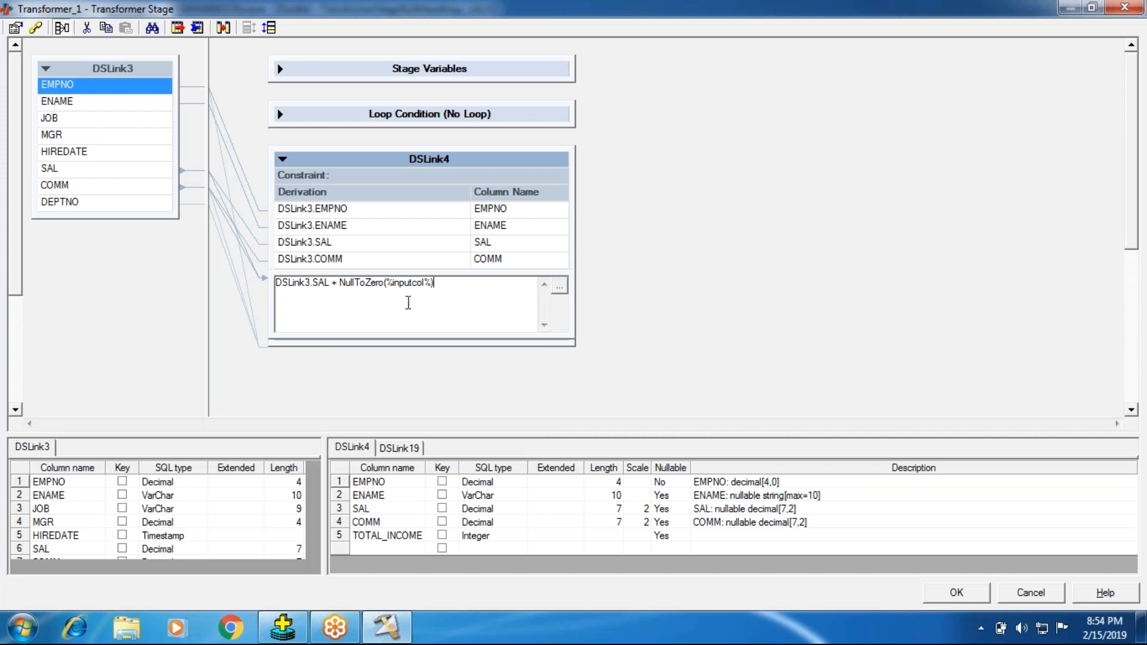
{"action": "double_click", "coordinate": [406, 283]}
{"action": "key", "text": "ctrl+v"}
{"action": "left_click", "coordinate": [755, 303]}
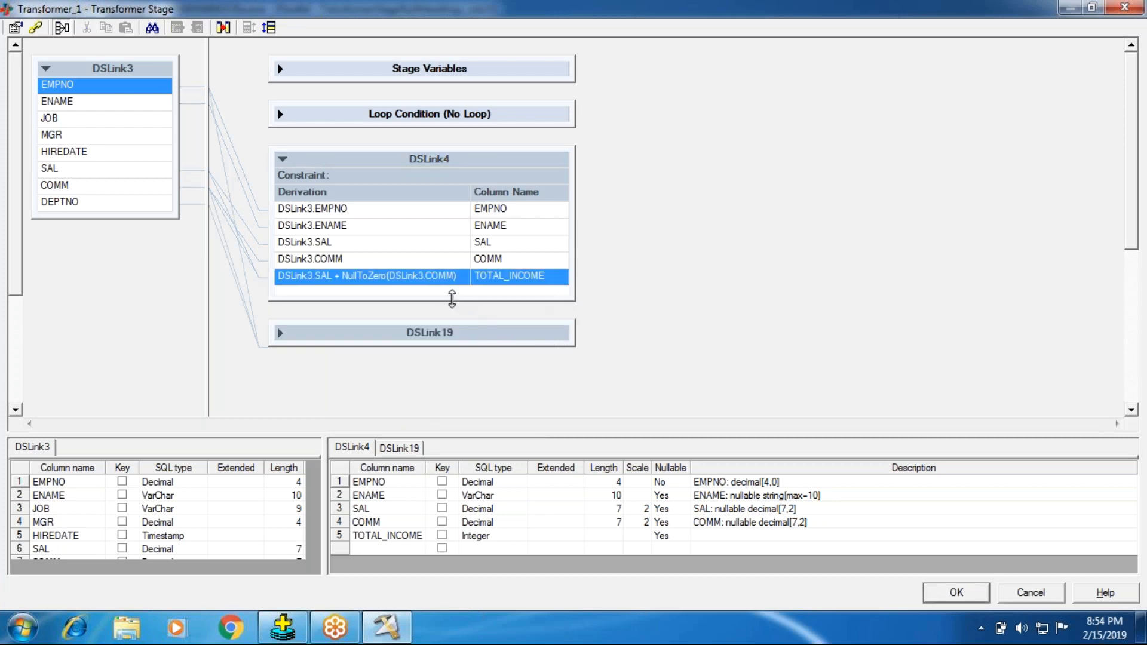
{"action": "left_click", "coordinate": [441, 280]}
{"action": "double_click", "coordinate": [441, 280]}
{"action": "left_click", "coordinate": [708, 280]}
{"action": "left_click", "coordinate": [956, 593]}
- Check the existing DSLink4 data in Data_Set_2 before recompiling, looking at TOTAL_INCOME for rows with a null commission
{"action": "right_click", "coordinate": [508, 197]}
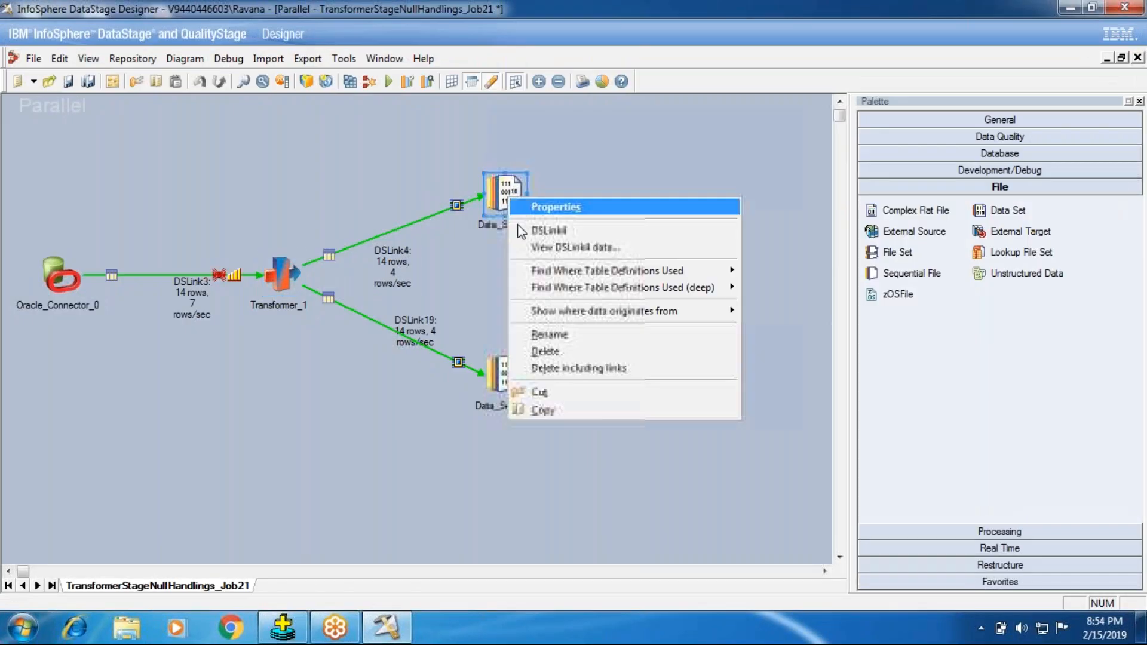
{"action": "left_click", "coordinate": [536, 254]}
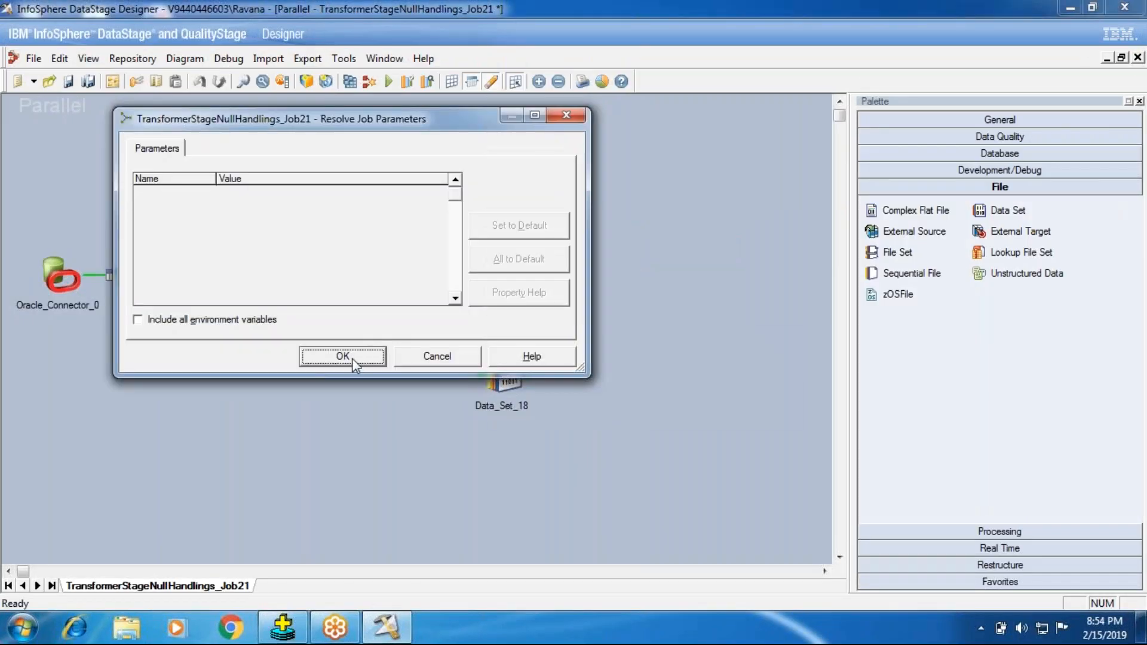
{"action": "left_click", "coordinate": [352, 357]}
{"action": "left_click", "coordinate": [720, 271]}
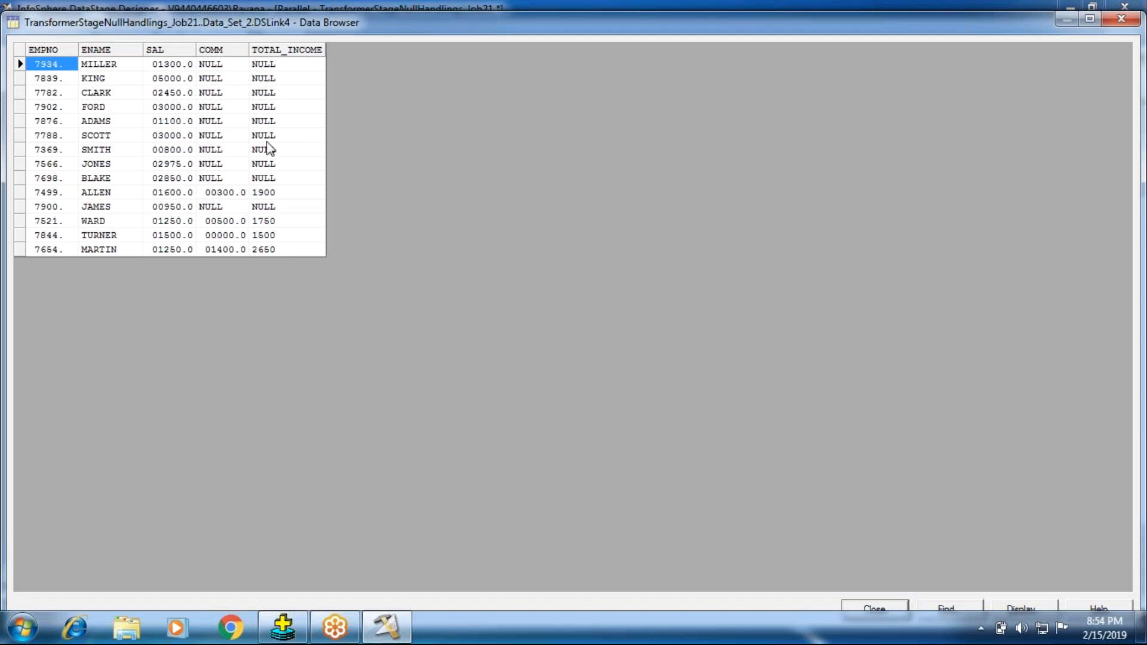
{"action": "left_click", "coordinate": [875, 608]}
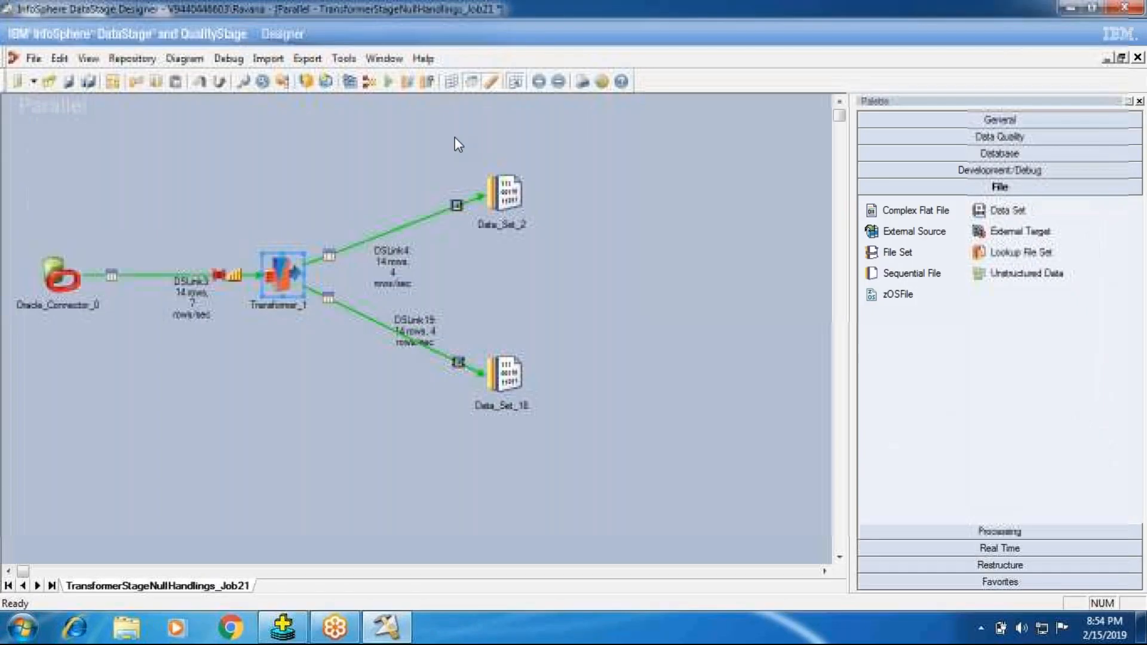
- Save and compile the modified job, and run it with the offered SingleNode configuration file
{"action": "left_click", "coordinate": [350, 81]}
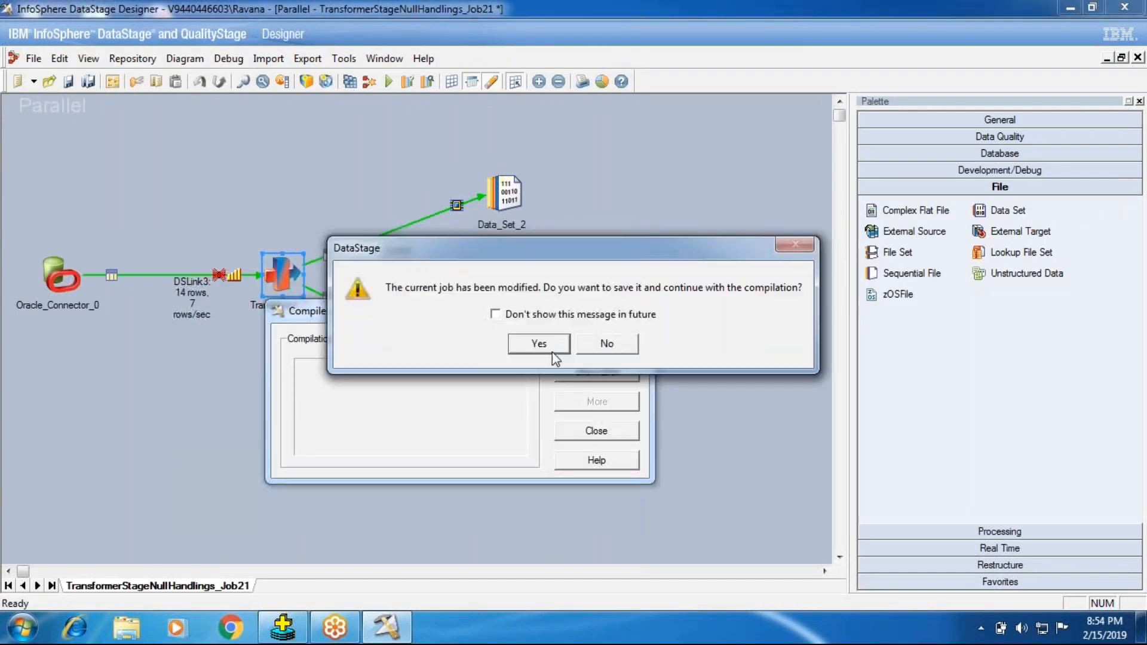
{"action": "left_click", "coordinate": [540, 342]}
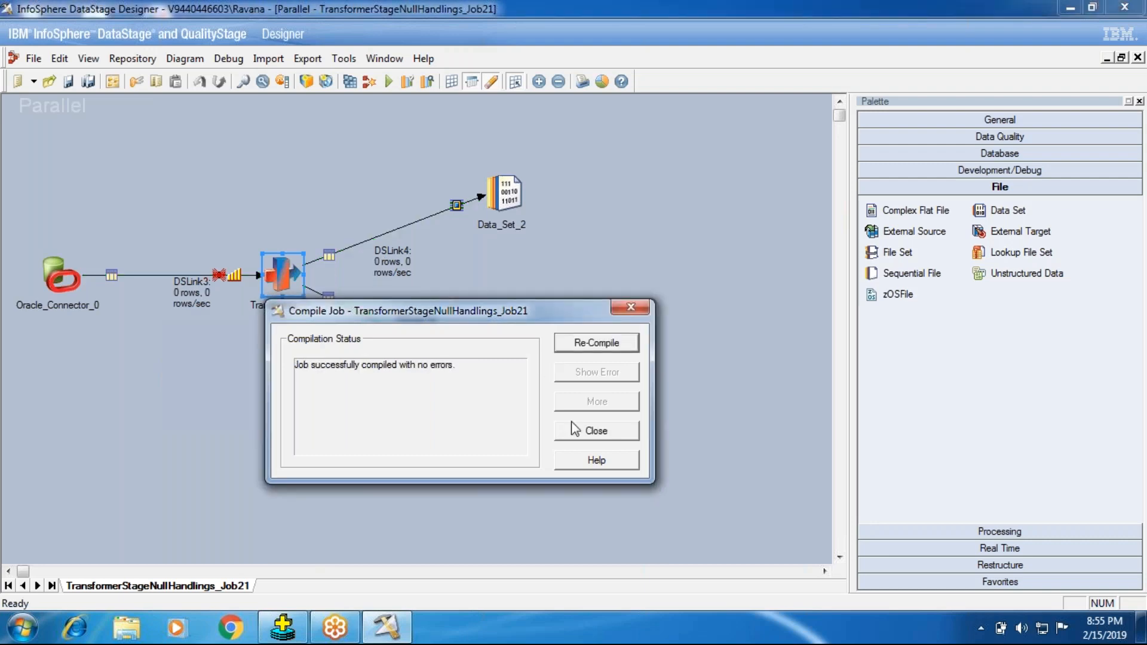
{"action": "left_click", "coordinate": [583, 435]}
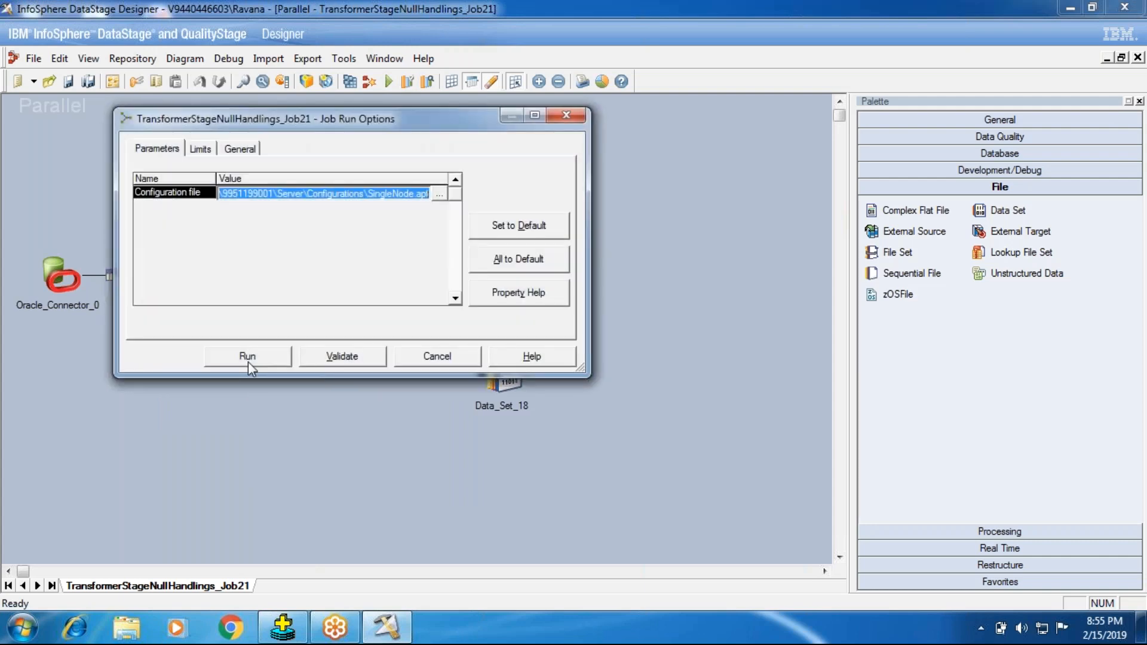
{"action": "left_click", "coordinate": [249, 361]}
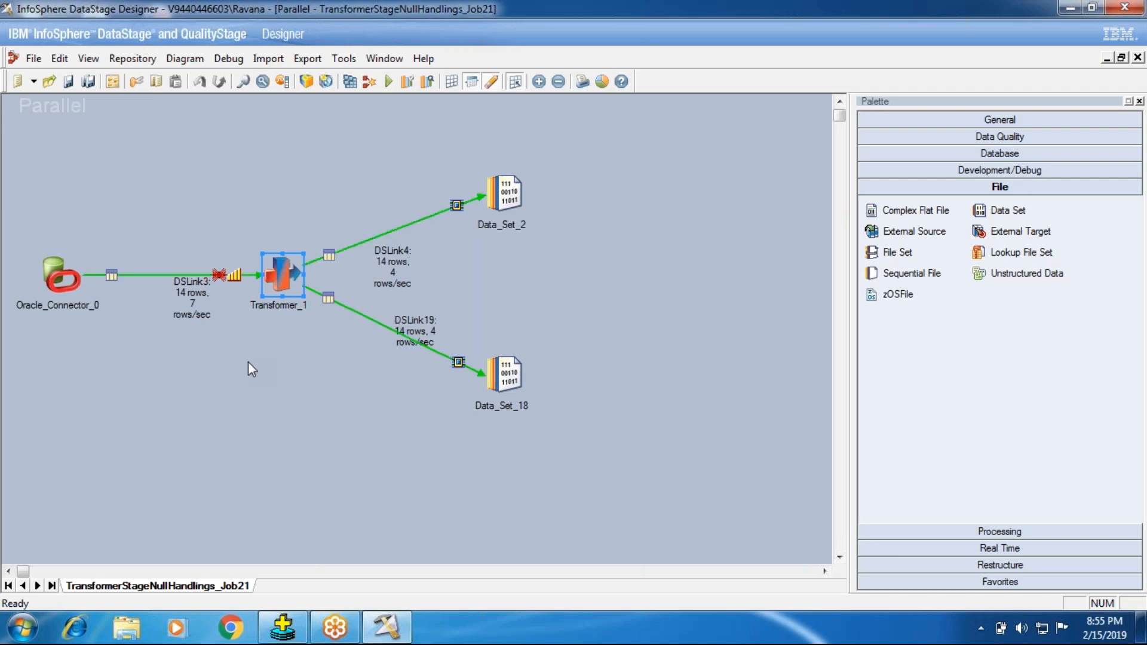
- View the refreshed DSLink4 data in Data_Set_2, accepting the job parameters and display options as offered
{"action": "right_click", "coordinate": [487, 199]}
{"action": "left_click", "coordinate": [511, 254]}
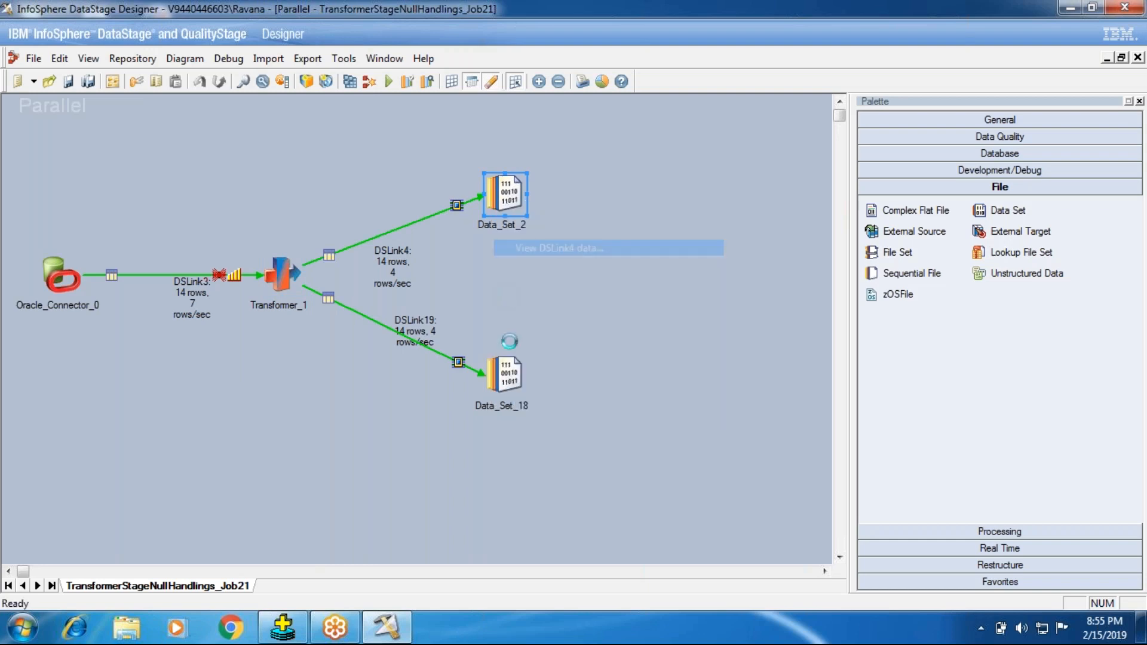
{"action": "left_click", "coordinate": [327, 357]}
{"action": "left_click", "coordinate": [695, 273]}
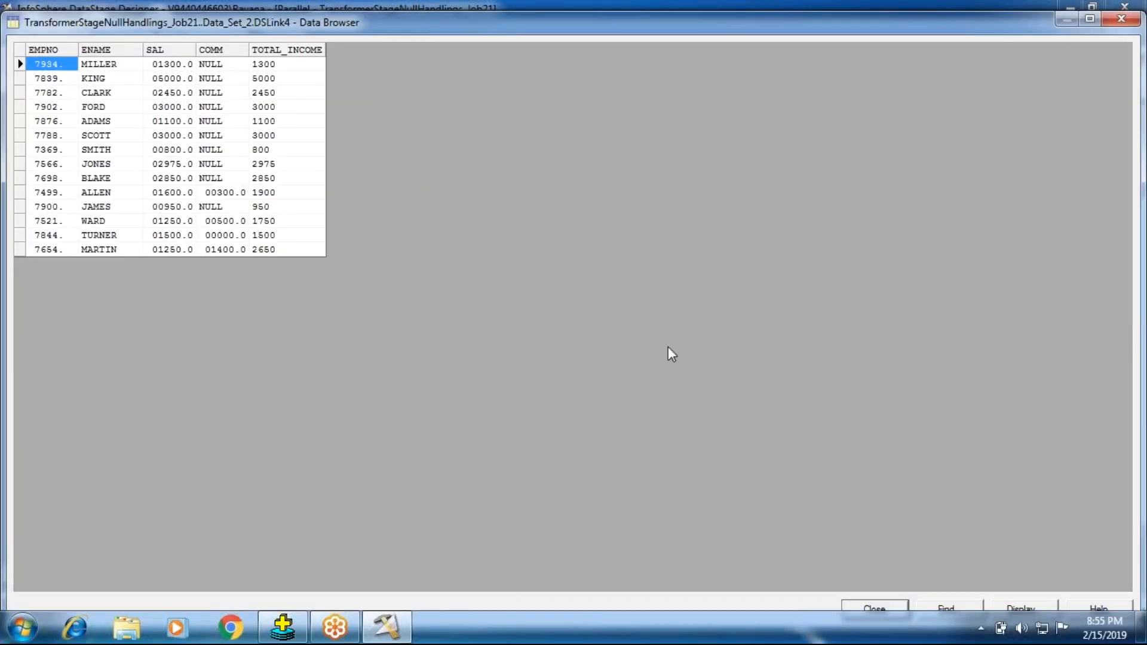
- Compare TOTAL_INCOME with SAL and COMM for rows with null and non-null commissions, and close the data browser
{"action": "left_click", "coordinate": [306, 66]}
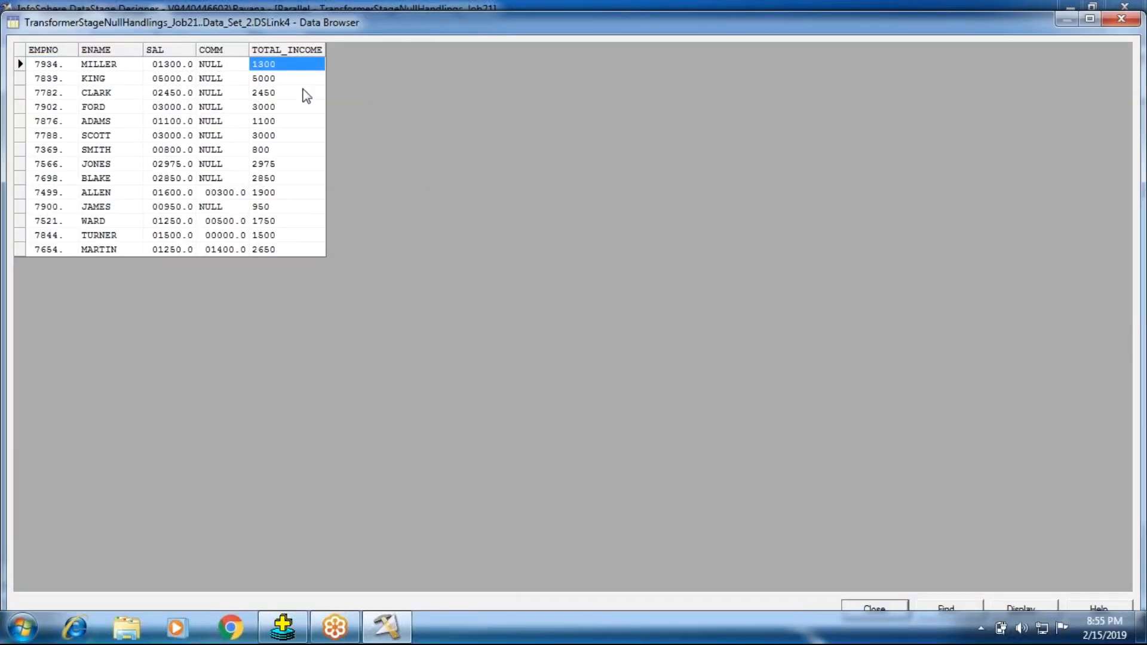
{"action": "left_click", "coordinate": [306, 94]}
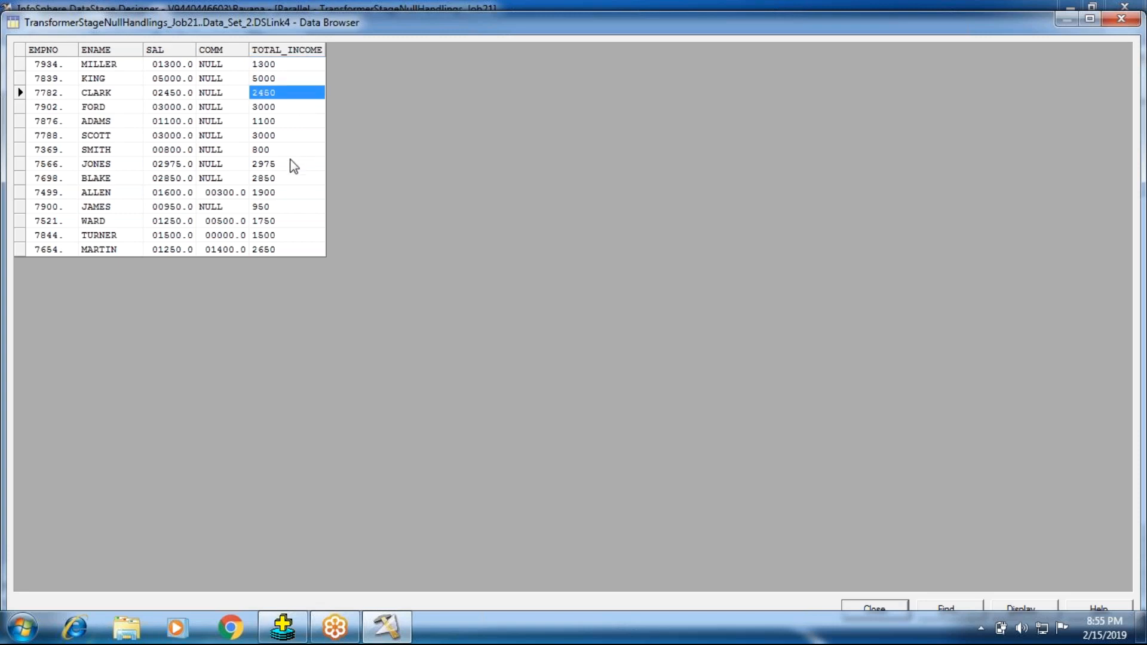
{"action": "left_click", "coordinate": [163, 66]}
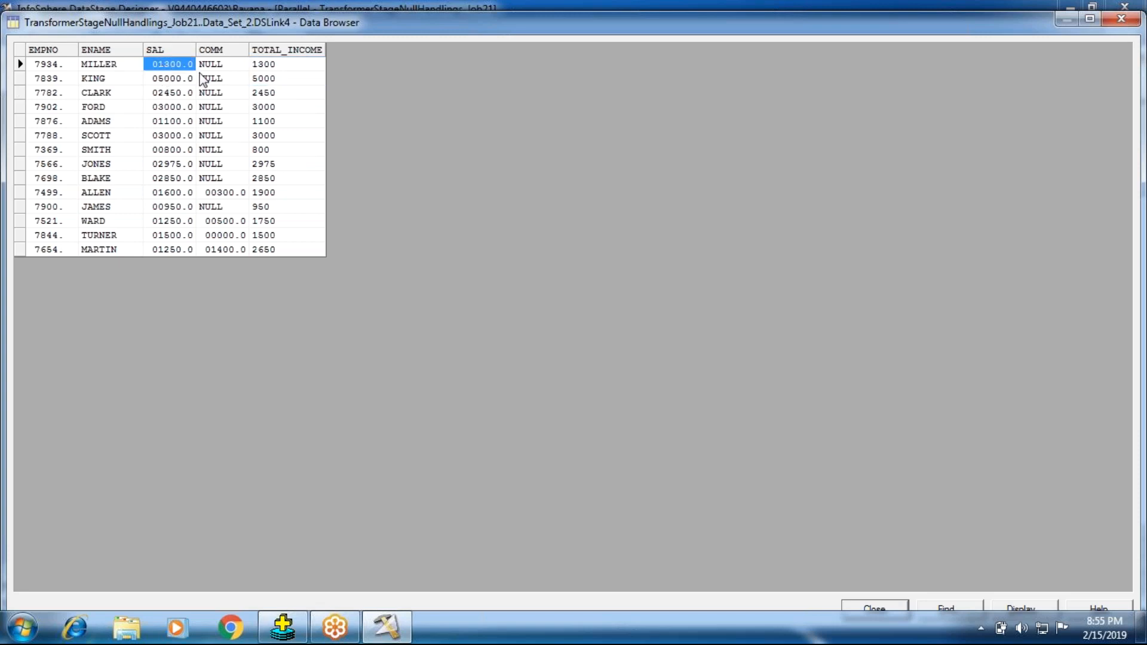
{"action": "left_click", "coordinate": [267, 67]}
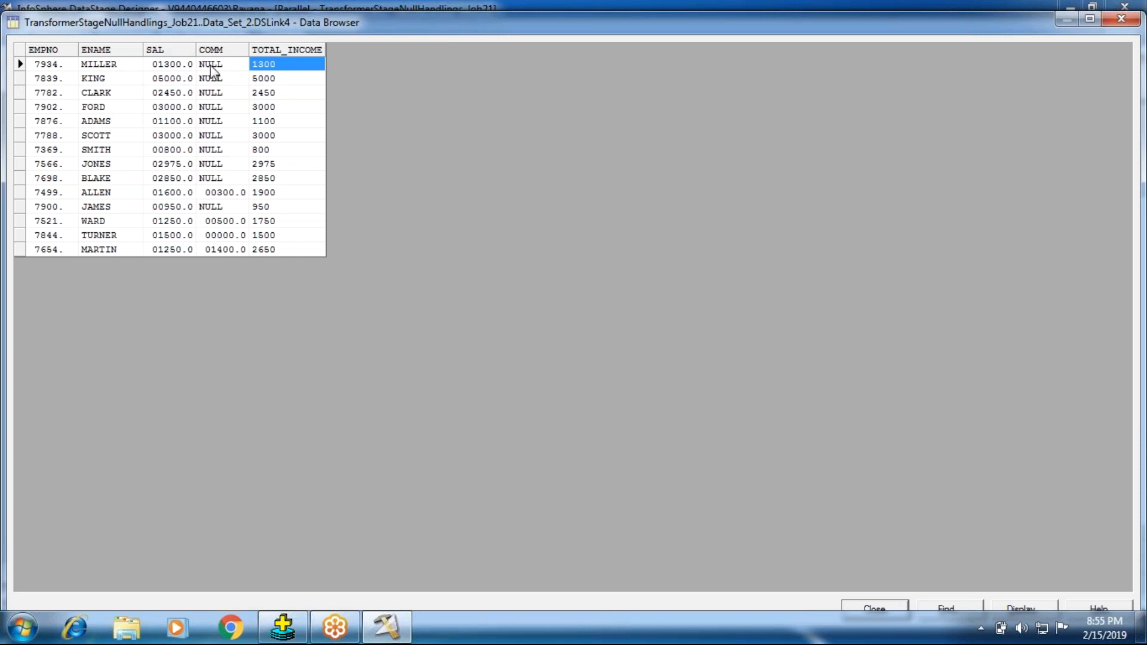
{"action": "left_click", "coordinate": [178, 80]}
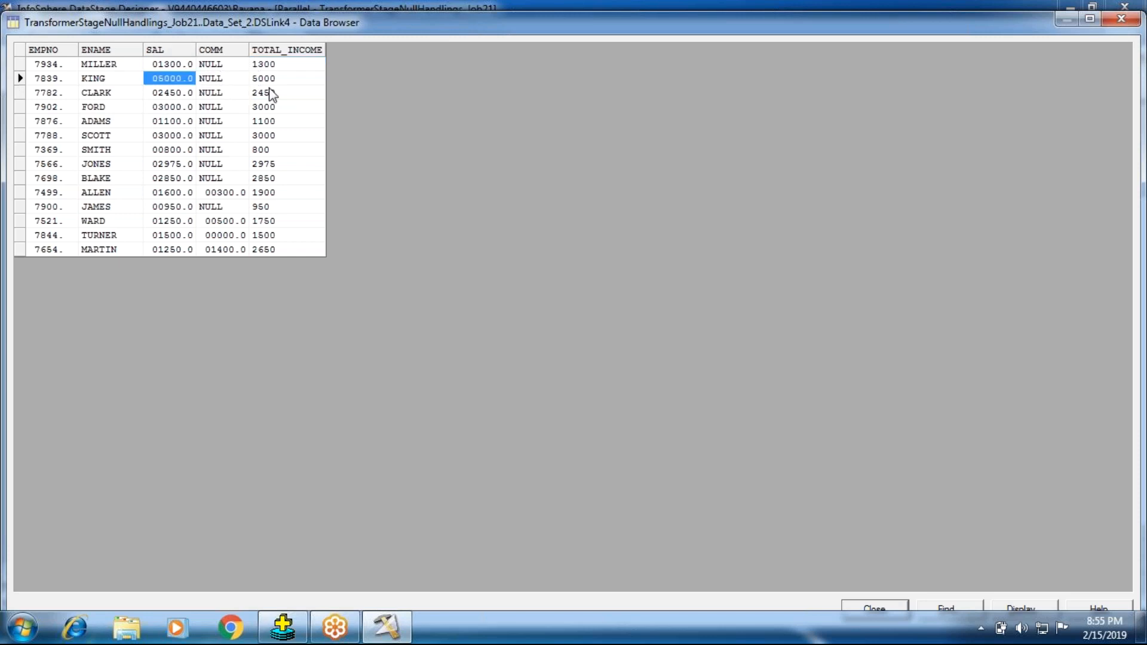
{"action": "left_click", "coordinate": [291, 80]}
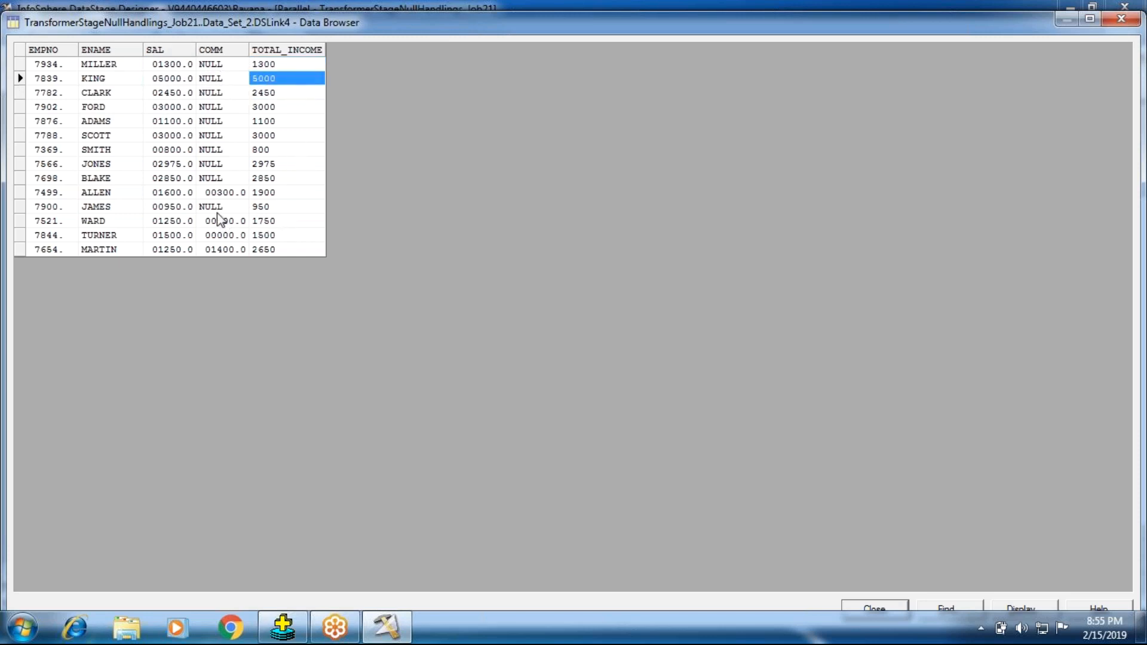
{"action": "left_click", "coordinate": [218, 198]}
{"action": "left_click", "coordinate": [185, 196]}
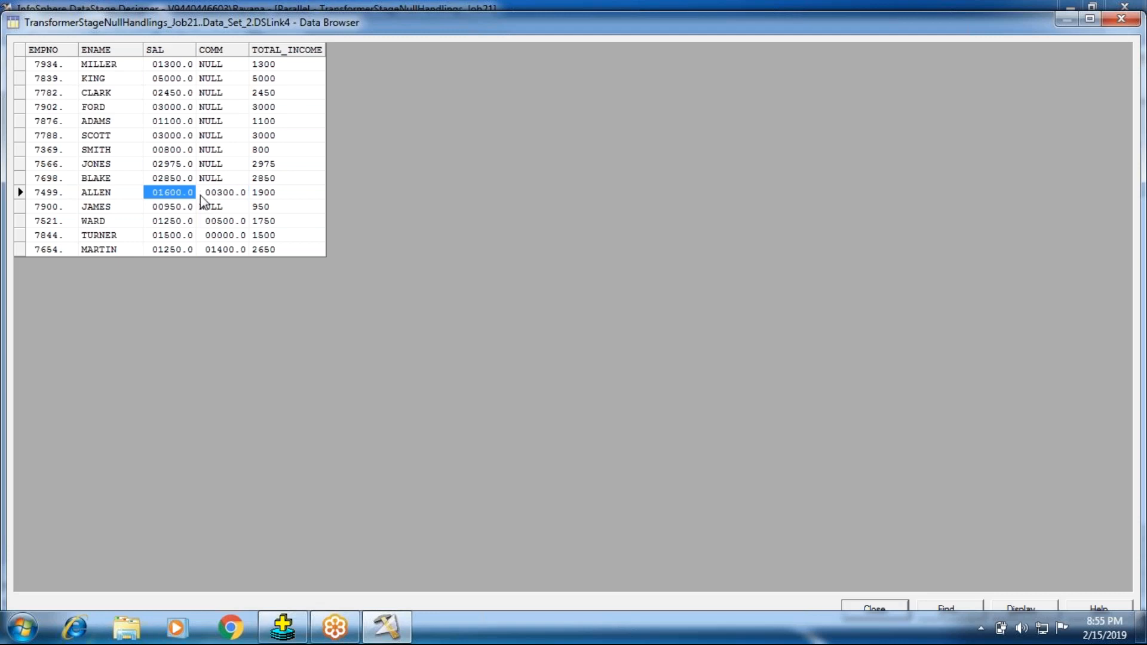
{"action": "left_click", "coordinate": [207, 196]}
{"action": "left_click", "coordinate": [268, 193]}
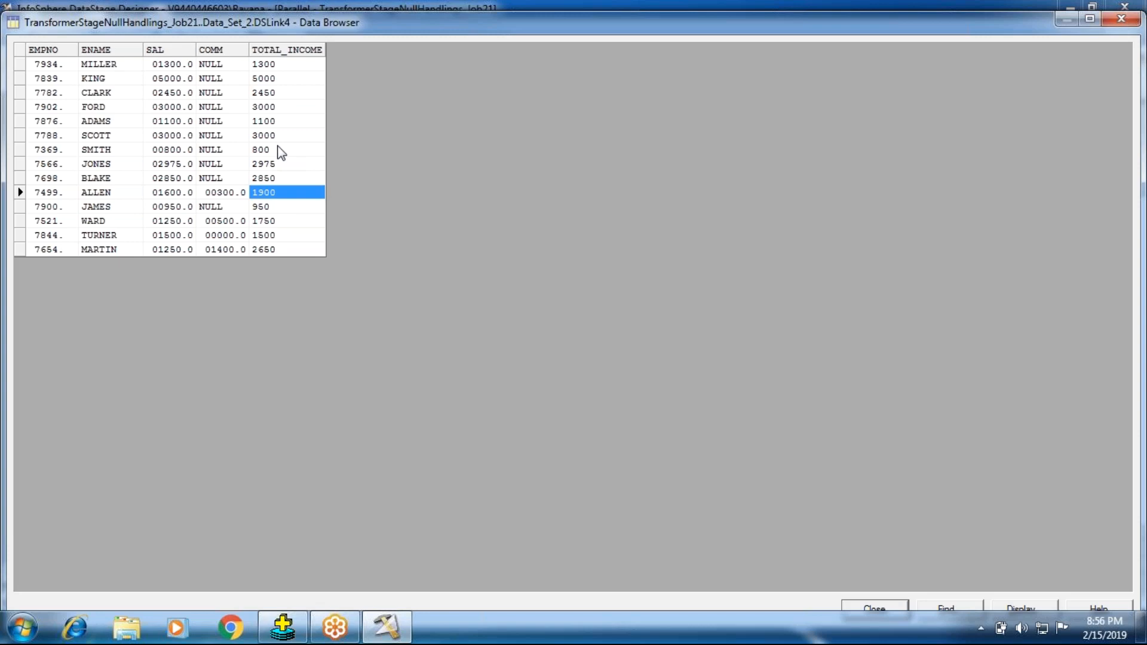
{"action": "left_click", "coordinate": [855, 604]}
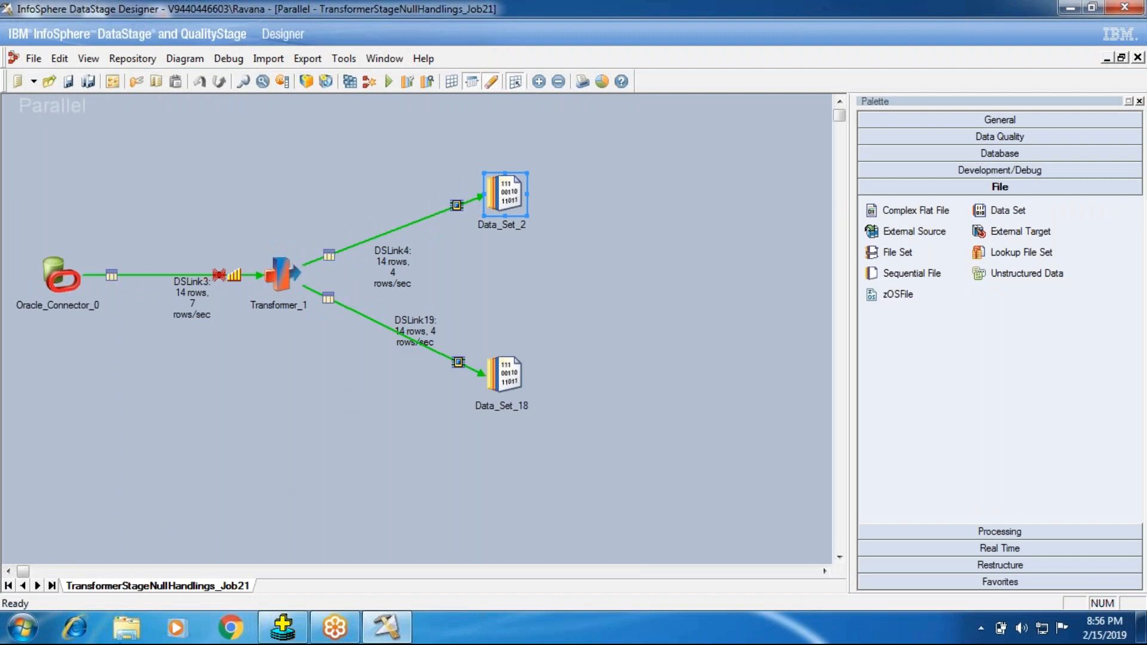
- Review the null handling derivations of DSLink19 in Transformer_1, including IsNotNull and IsNull on DSLink3.COMM
{"action": "left_click", "coordinate": [270, 296]}
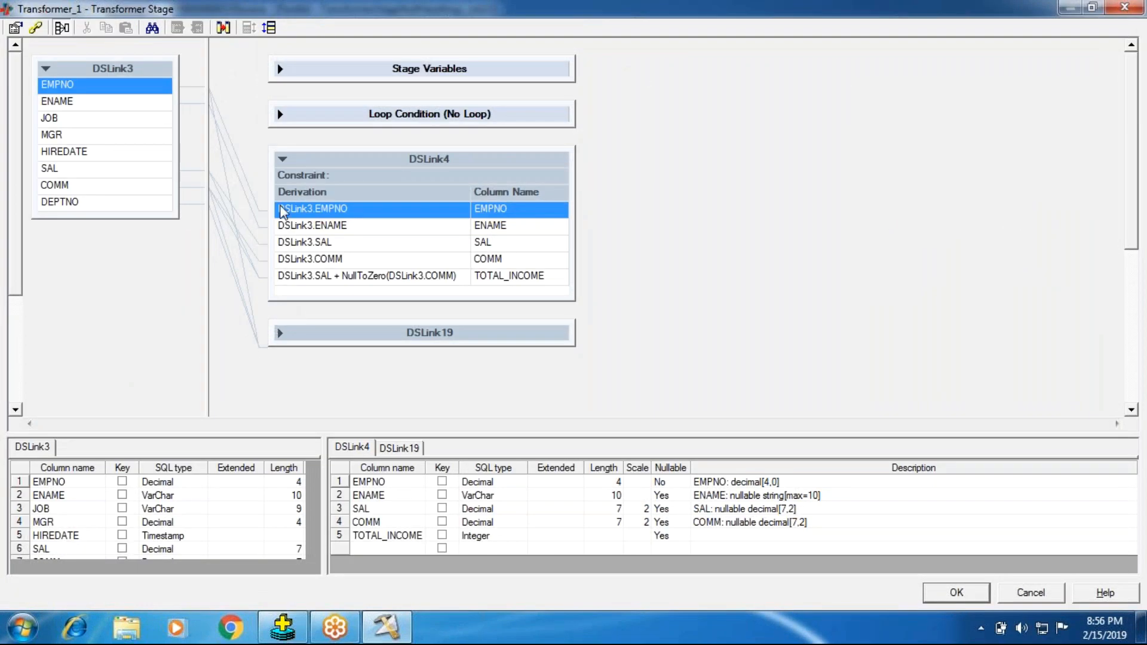
{"action": "left_click", "coordinate": [281, 160]}
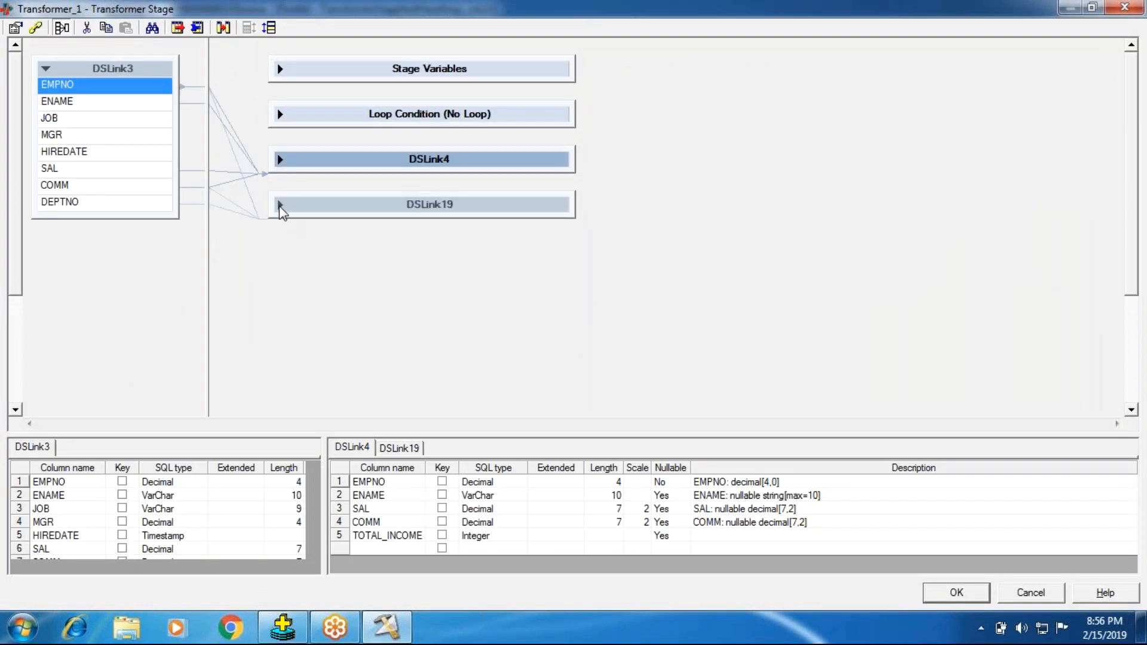
{"action": "left_click", "coordinate": [281, 205]}
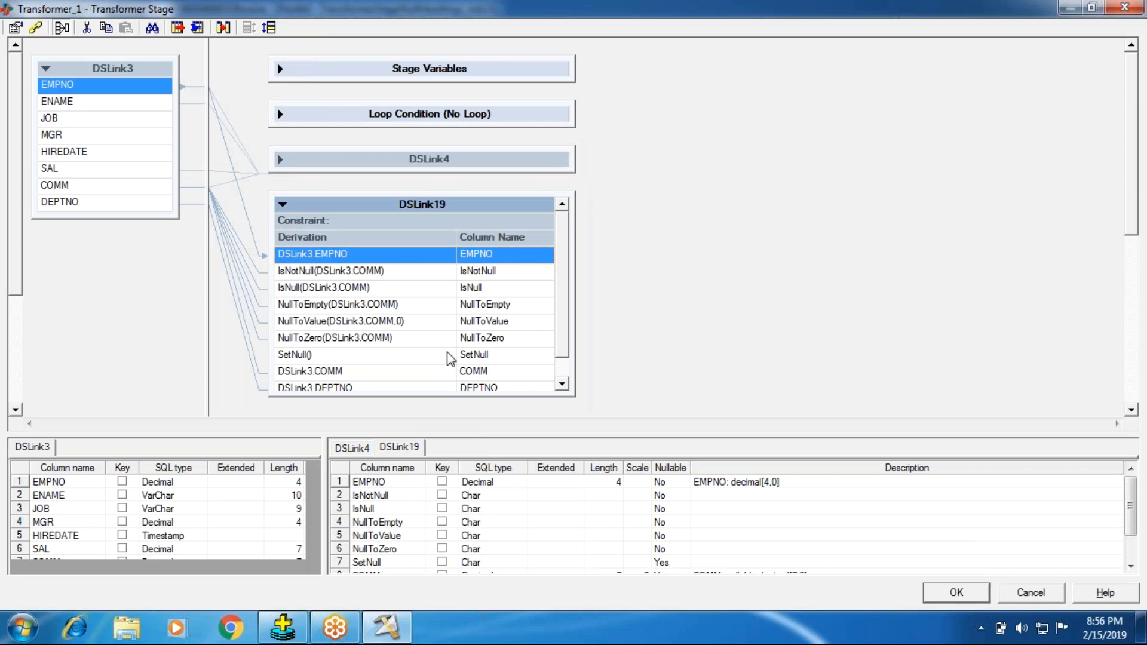
{"action": "left_click", "coordinate": [341, 270]}
{"action": "left_click", "coordinate": [338, 289]}
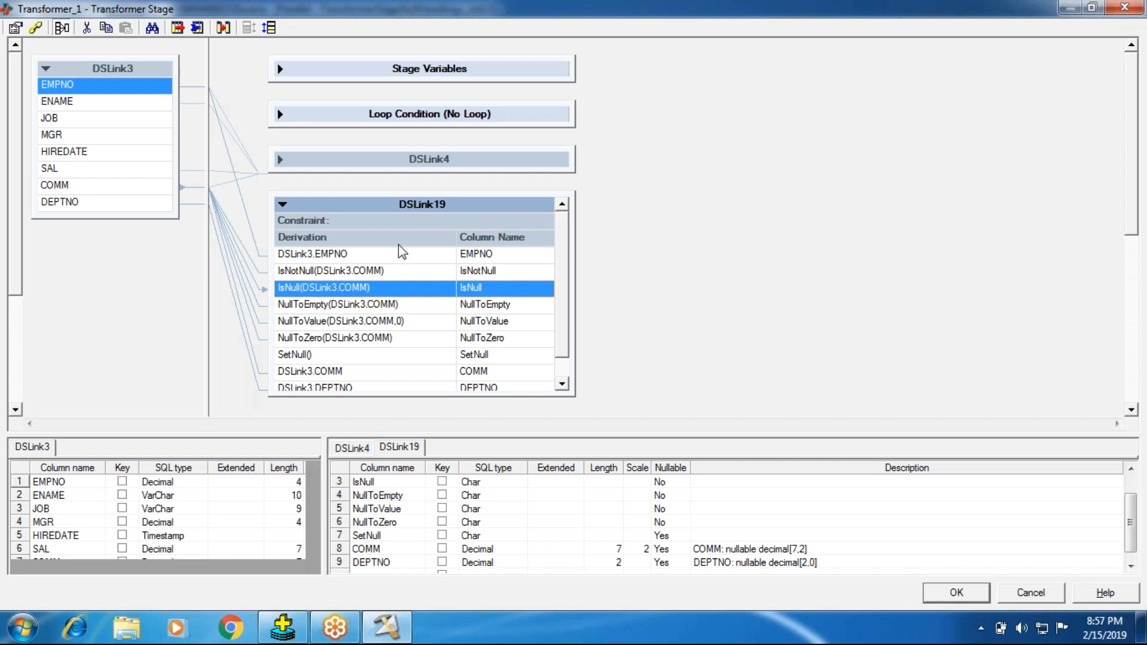
- Delete all existing output columns, including the null handling derivations, from DSLink19
{"action": "left_click", "coordinate": [288, 207]}
{"action": "left_click", "coordinate": [280, 159]}
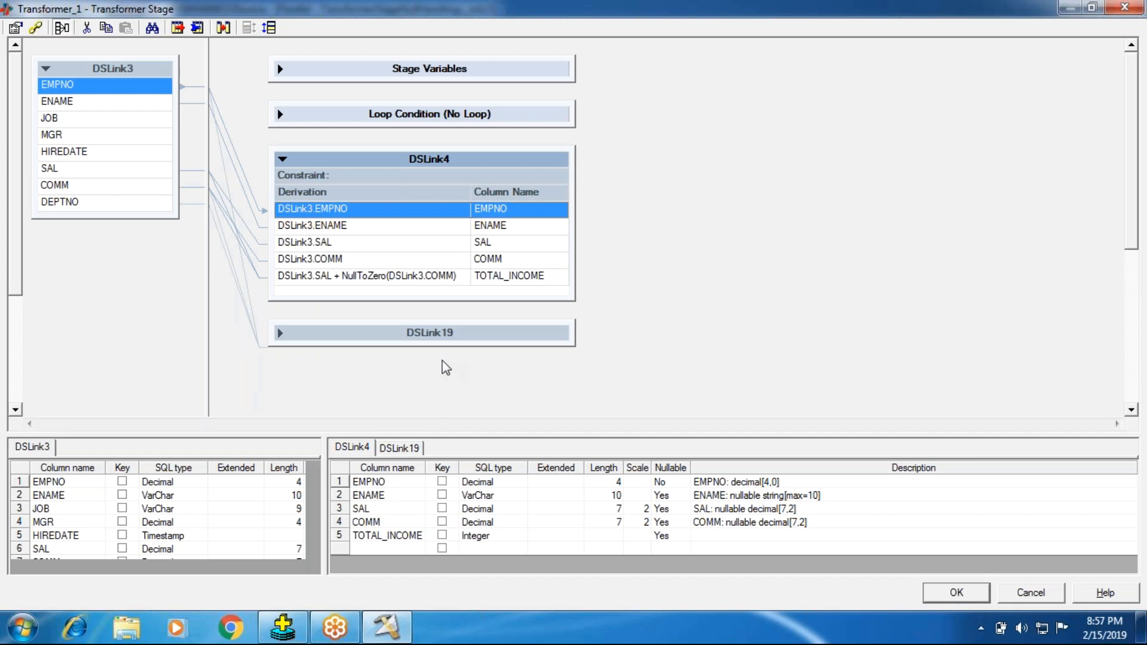
{"action": "left_click", "coordinate": [283, 159]}
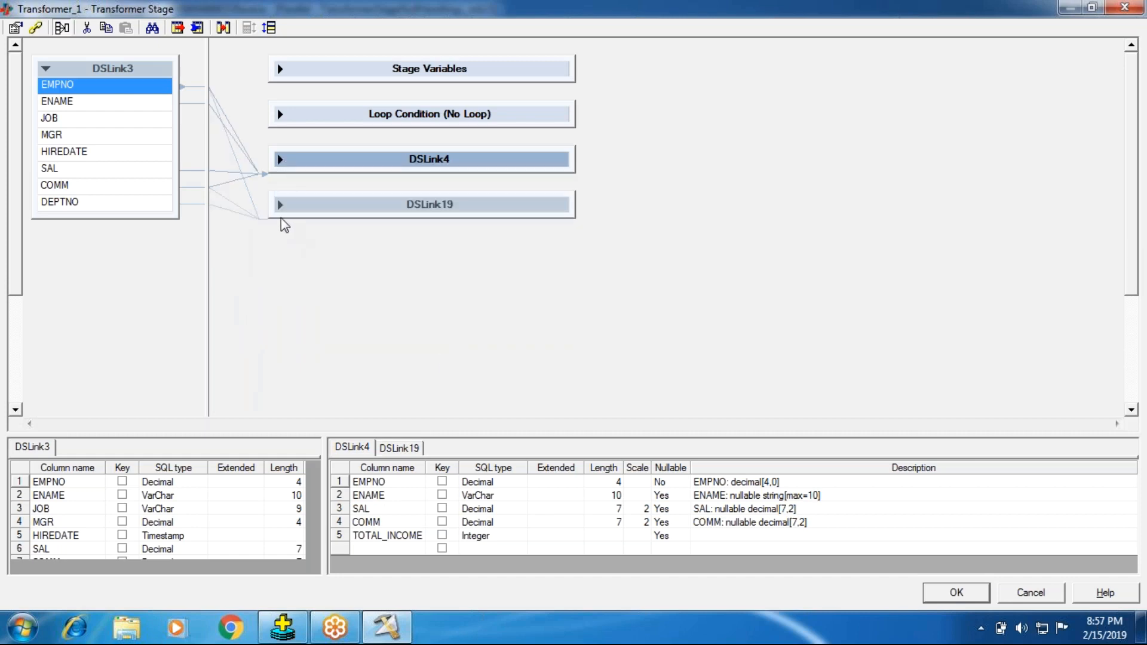
{"action": "left_click", "coordinate": [281, 204]}
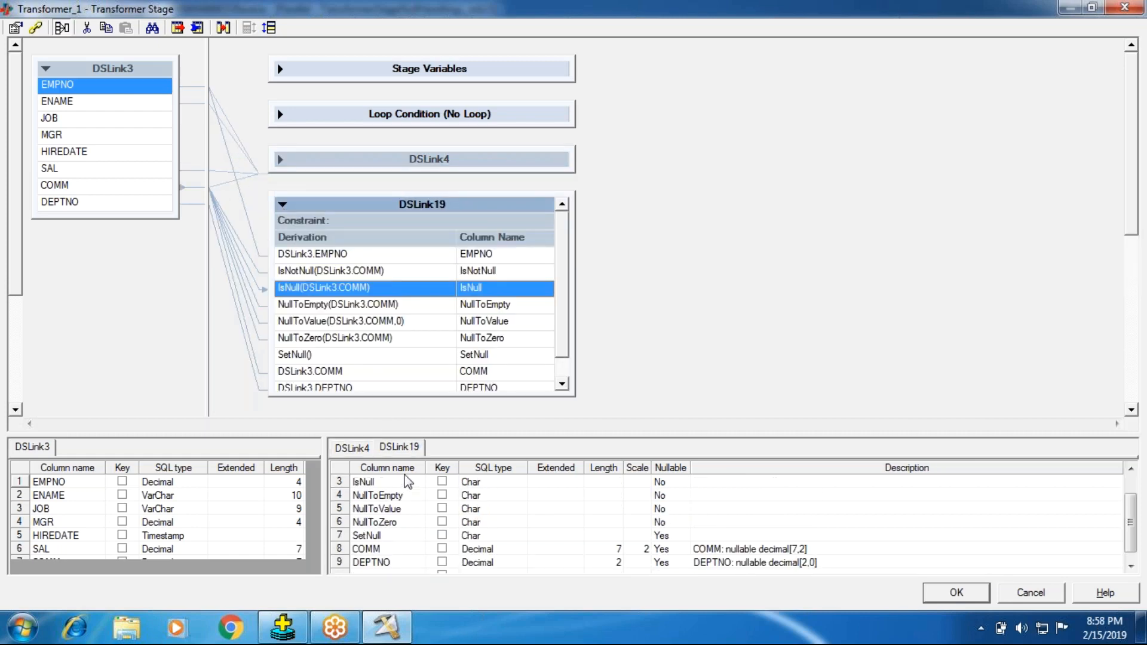
{"action": "left_click", "coordinate": [294, 261]}
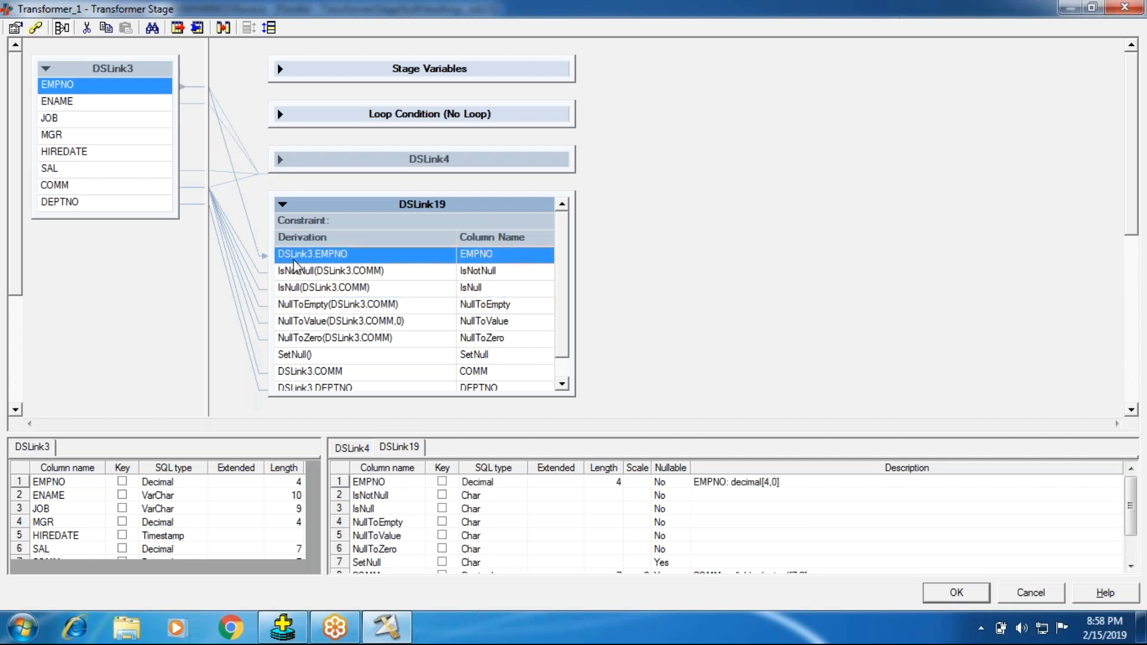
{"action": "key", "text": "ctrl+a"}
{"action": "key", "text": "Delete"}
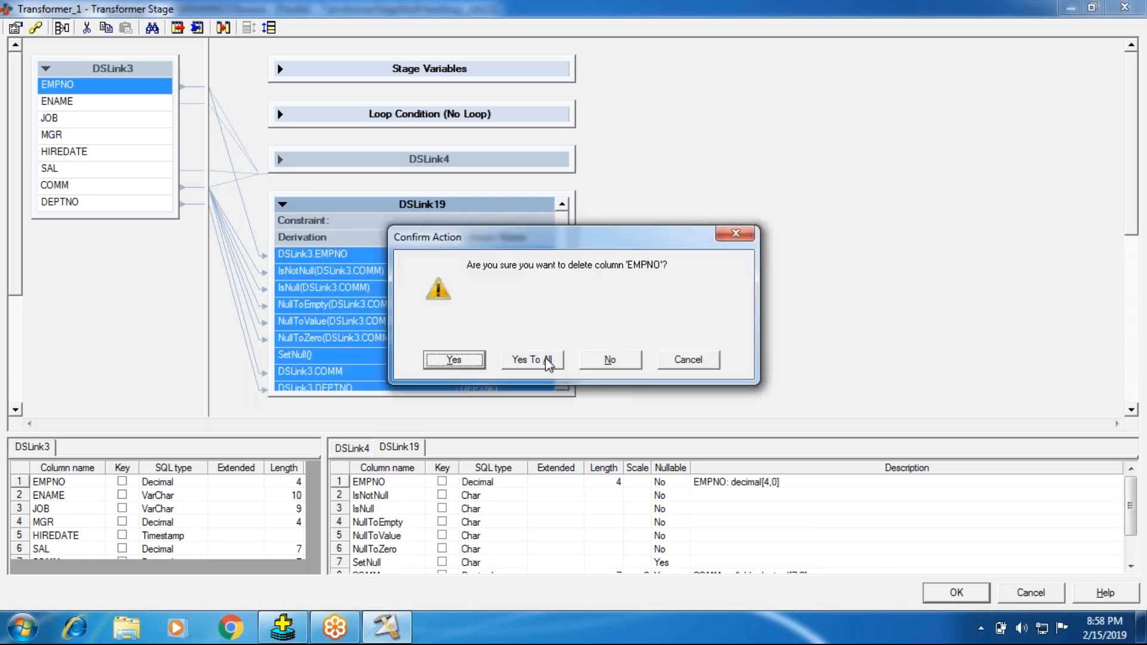
{"action": "left_click", "coordinate": [535, 357]}
- Map EMPNO to DSLink19 and append a new column derived with the LastRow() function
{"action": "left_click_drag", "start_coordinate": [141, 91], "coordinate": [341, 280]}
{"action": "right_click", "coordinate": [334, 313]}
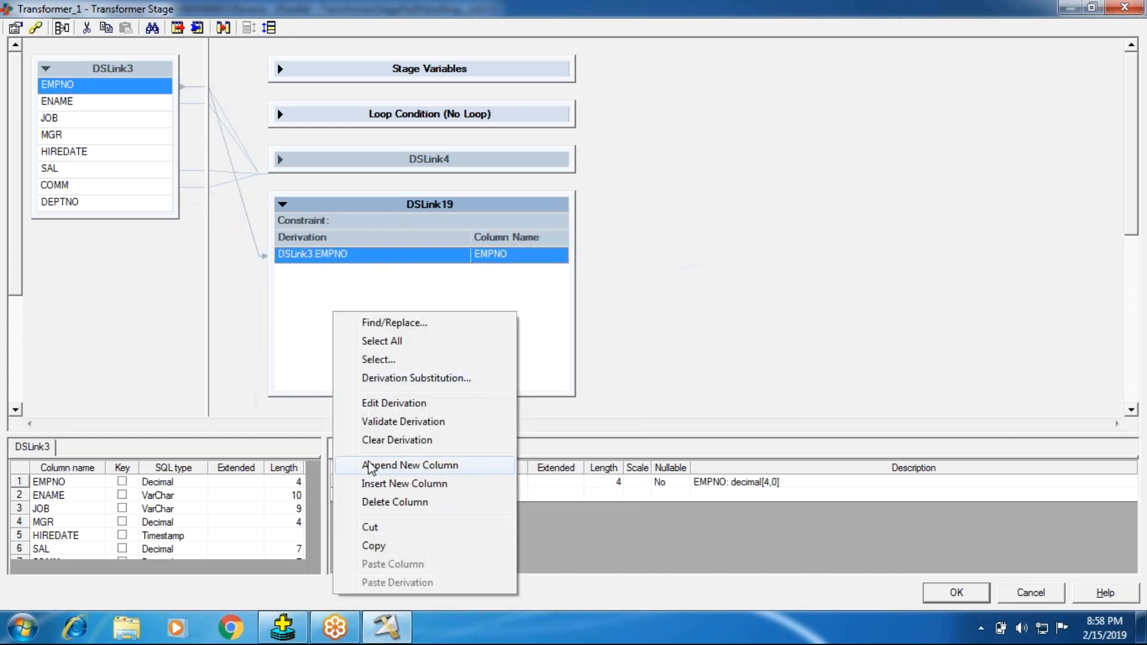
{"action": "left_click", "coordinate": [347, 463]}
{"action": "double_click", "coordinate": [333, 274]}
{"action": "right_click", "coordinate": [333, 291]}
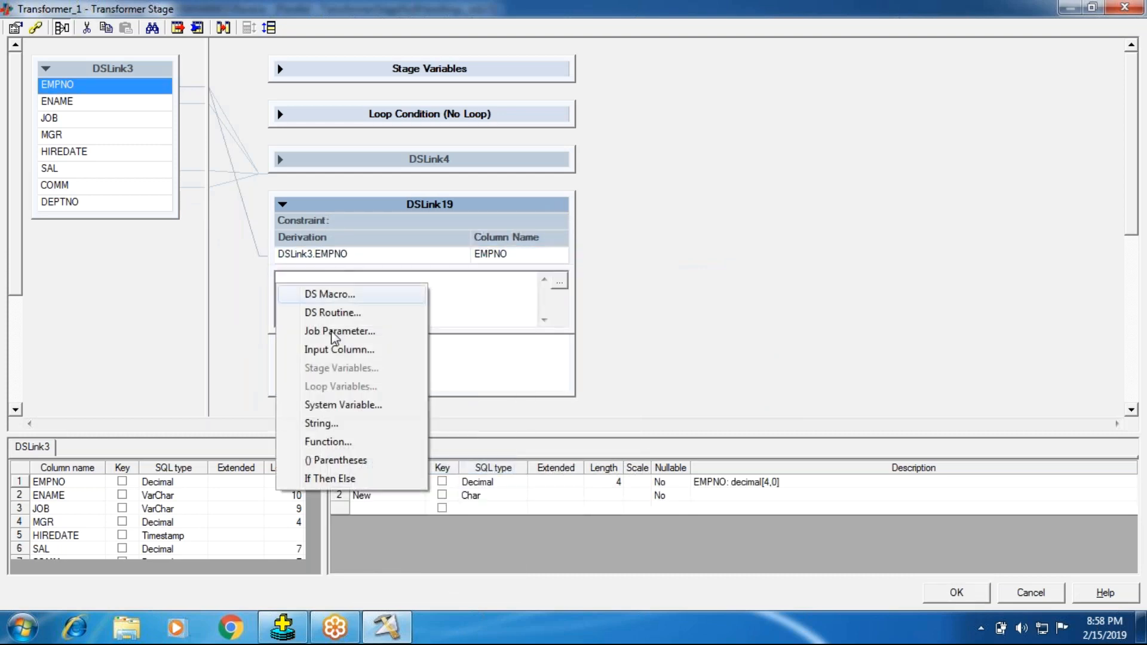
{"action": "left_click", "coordinate": [333, 442]}
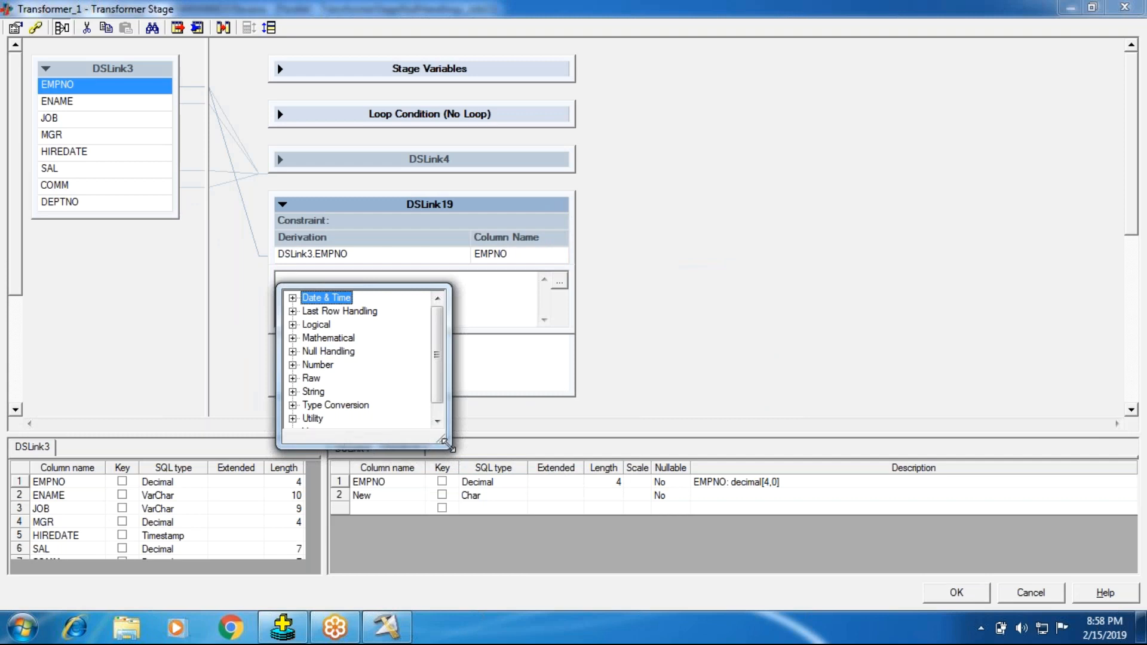
{"action": "left_click", "coordinate": [293, 312]}
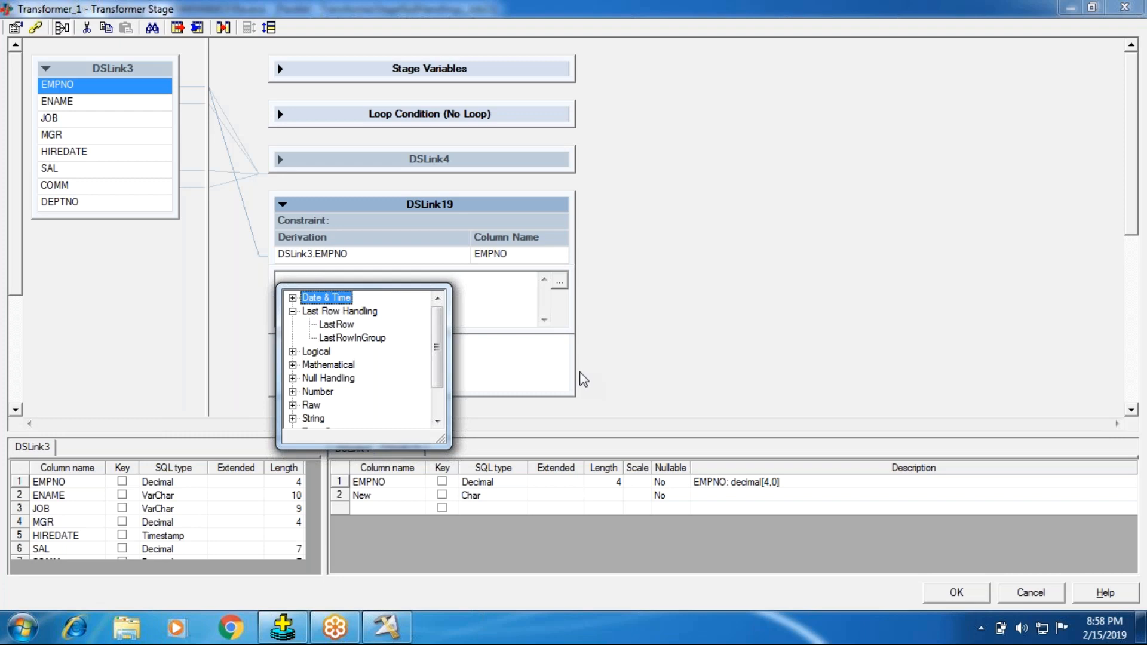
{"action": "left_click", "coordinate": [336, 325]}
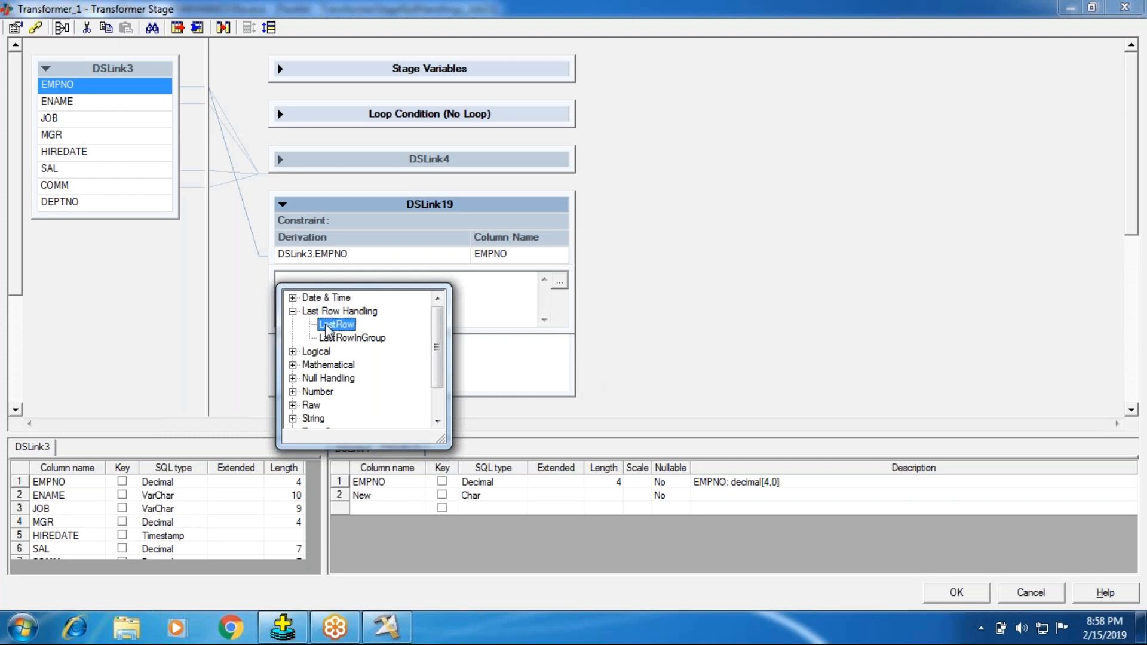
{"action": "left_click", "coordinate": [336, 325]}
{"action": "key", "text": "Return"}
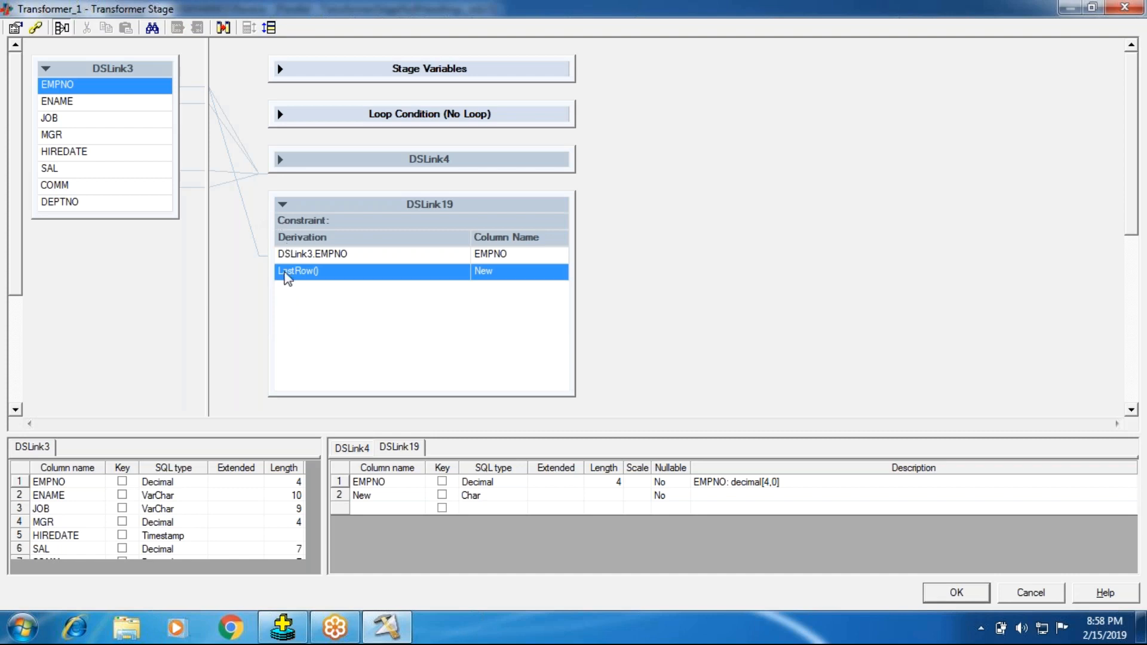
- Delete the EMPNO and New columns from DSLink19, and map all DSLink3 columns to it
{"action": "left_click", "coordinate": [280, 205]}
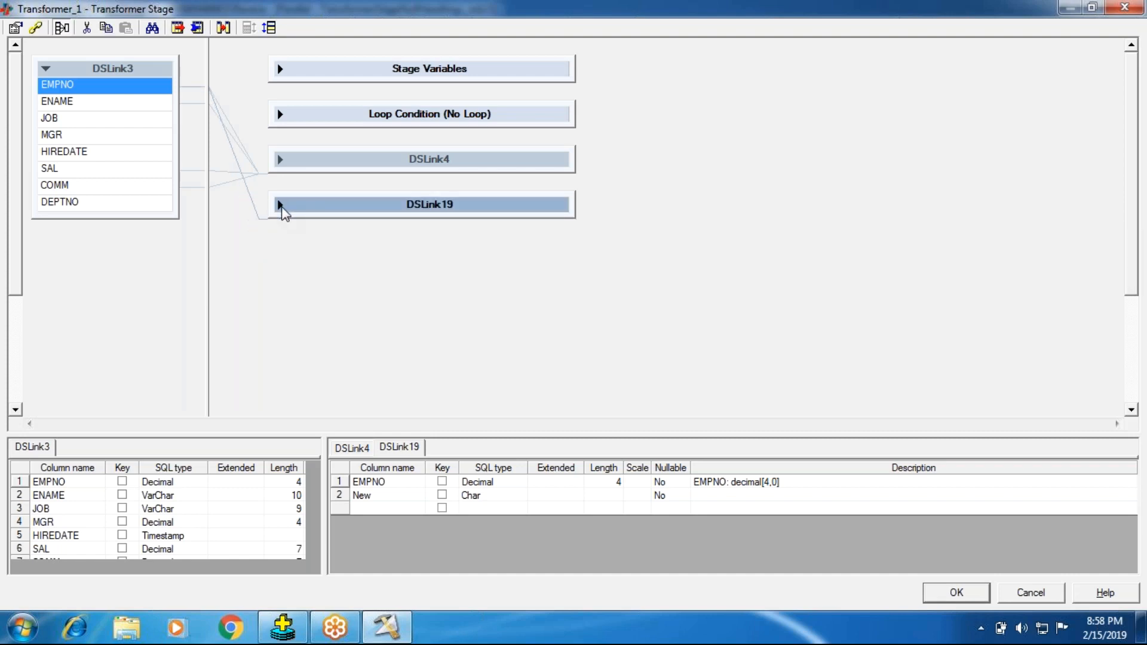
{"action": "left_click", "coordinate": [280, 205]}
{"action": "key", "text": "shift+Up"}
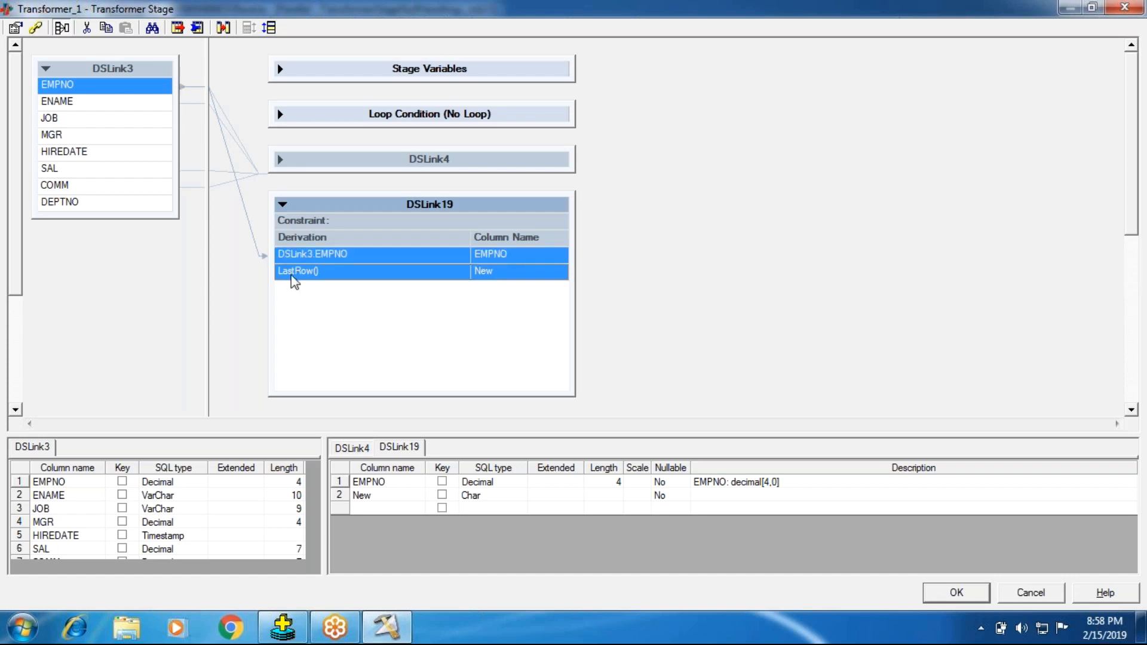
{"action": "key", "text": "Delete"}
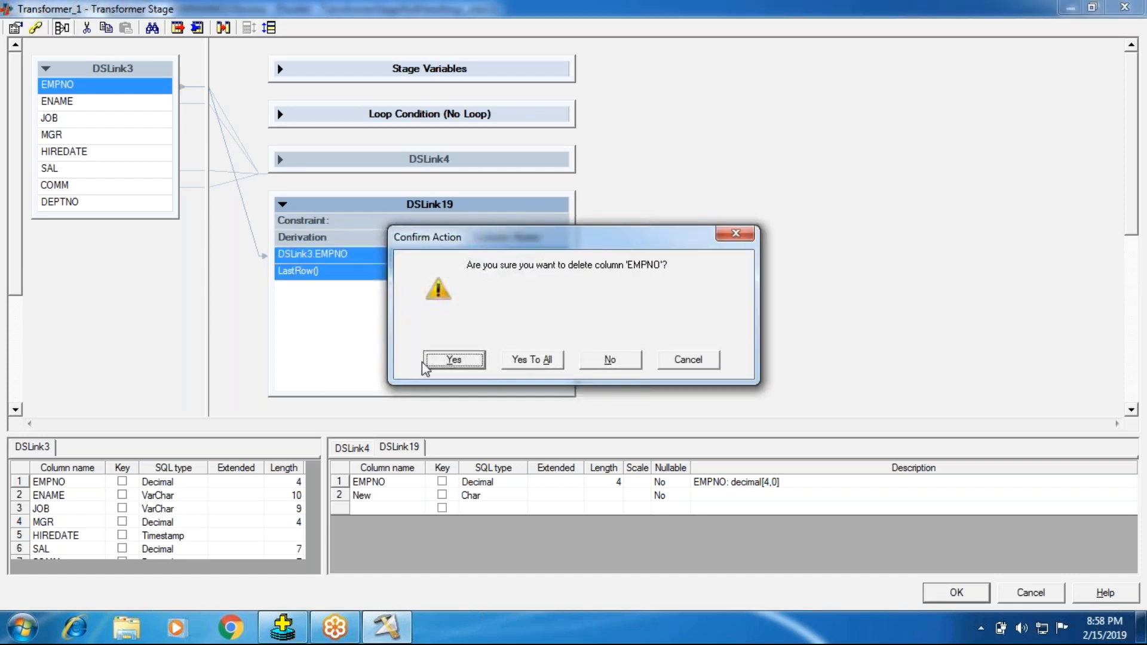
{"action": "left_click", "coordinate": [425, 363]}
{"action": "left_click", "coordinate": [474, 359]}
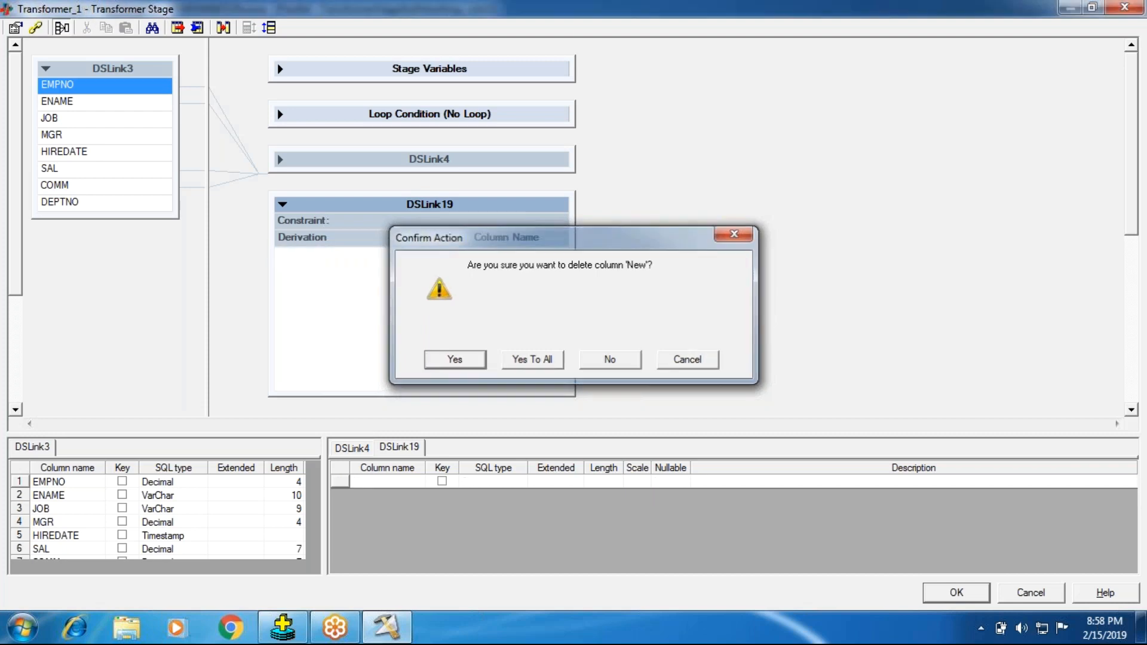
{"action": "left_click_drag", "start_coordinate": [111, 74], "coordinate": [342, 290]}
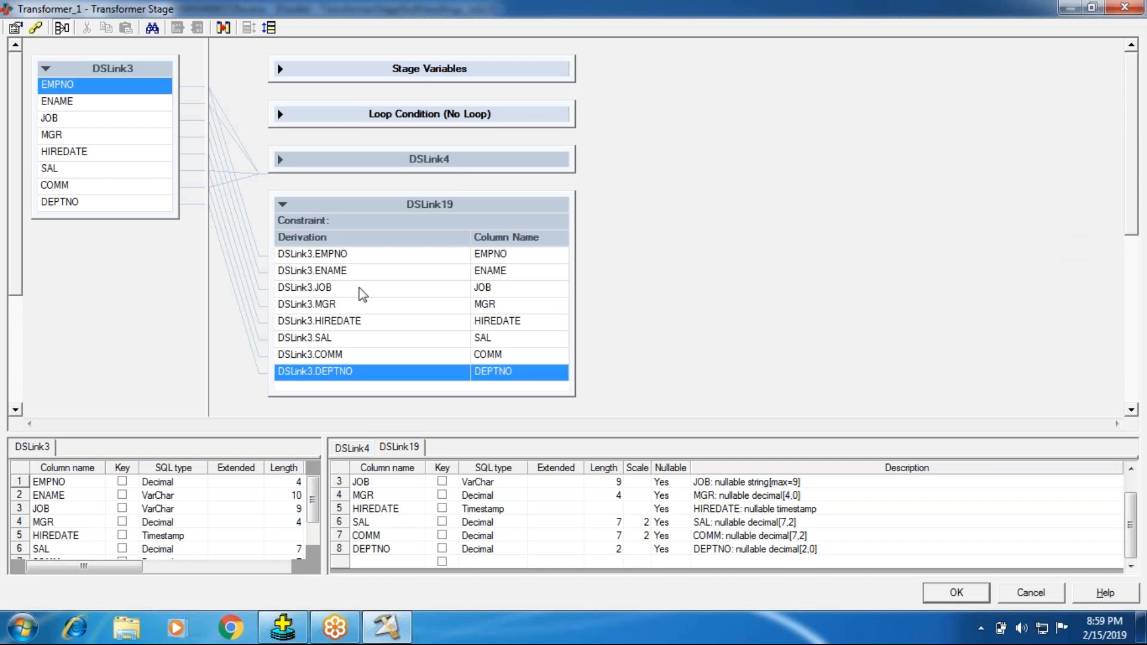
- Set the DSLink19 constraint to the LastRow() function in the stage constraints, and accept the Transformer_1 changes
{"action": "double_click", "coordinate": [348, 228]}
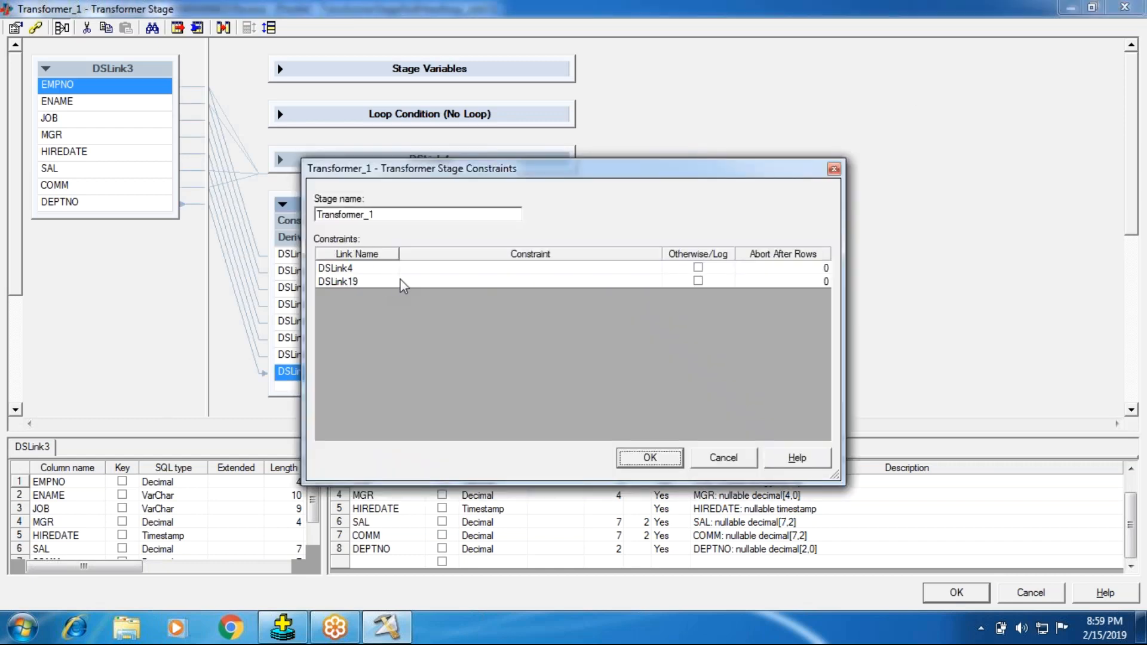
{"action": "left_click", "coordinate": [402, 283]}
{"action": "double_click", "coordinate": [415, 286]}
{"action": "right_click", "coordinate": [407, 290]}
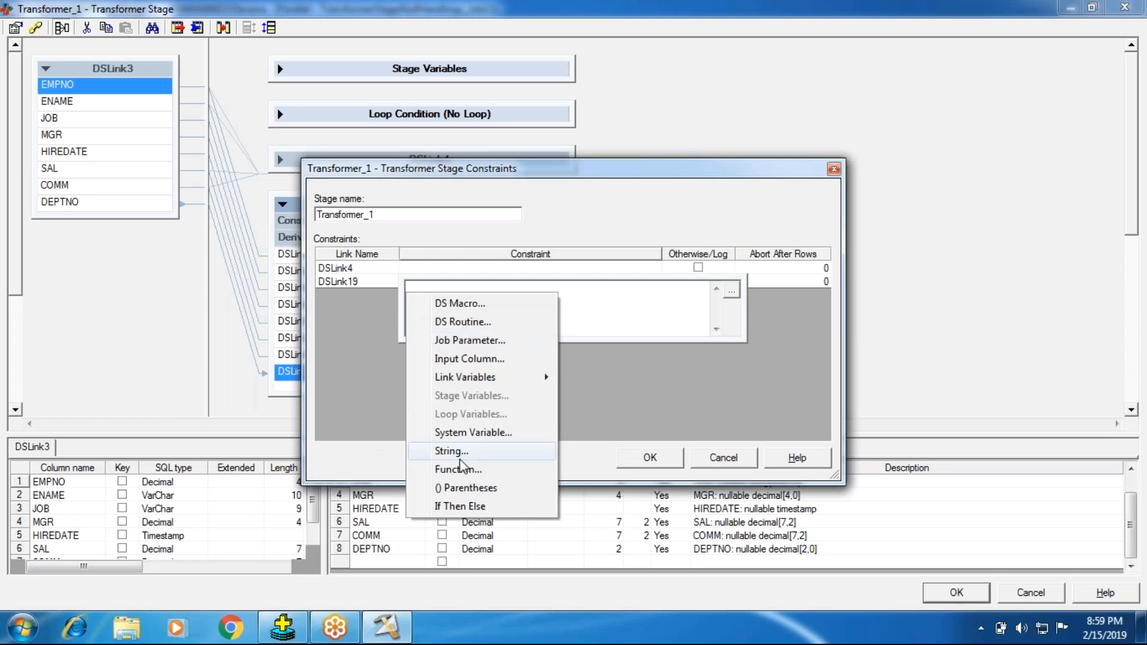
{"action": "left_click", "coordinate": [460, 470]}
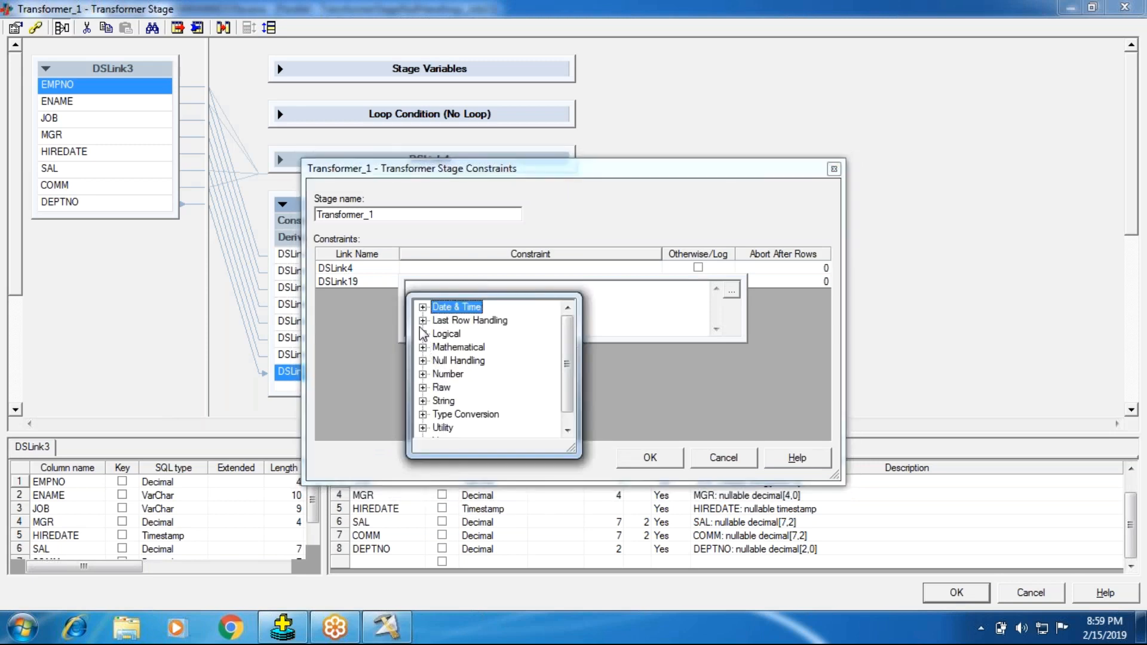
{"action": "left_click", "coordinate": [423, 321]}
{"action": "left_click", "coordinate": [466, 336]}
{"action": "double_click", "coordinate": [466, 335]}
{"action": "left_click", "coordinate": [651, 458]}
{"action": "left_click", "coordinate": [951, 591]}
- Save and compile the modified job, and run it with the offered configuration file
{"action": "left_click", "coordinate": [347, 85]}
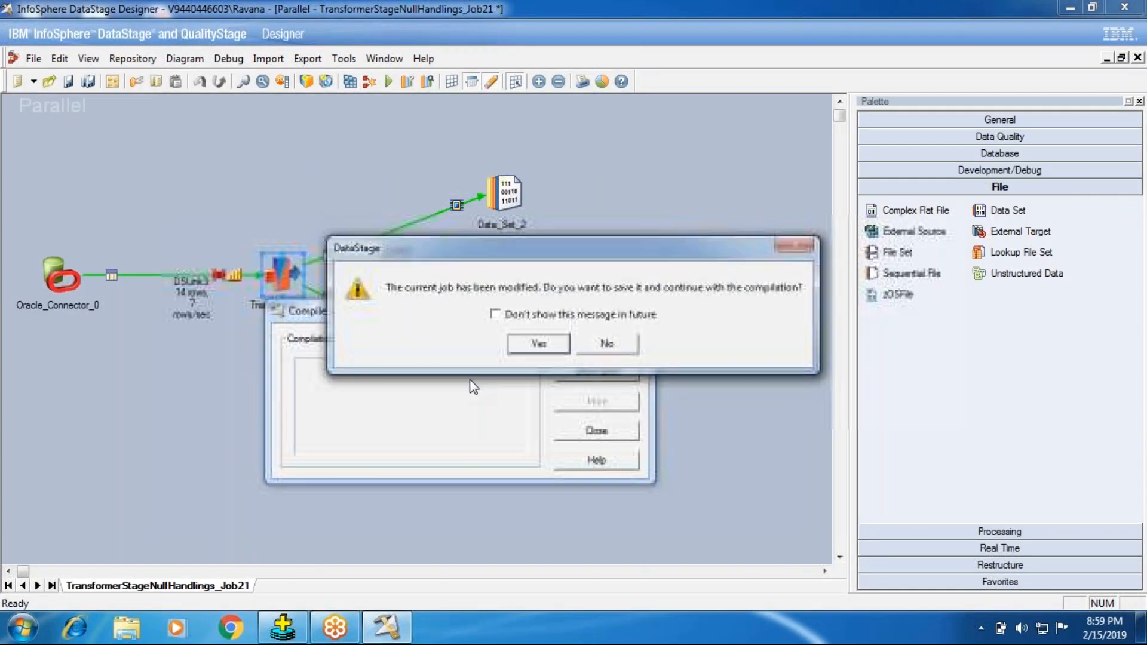
{"action": "left_click", "coordinate": [538, 342]}
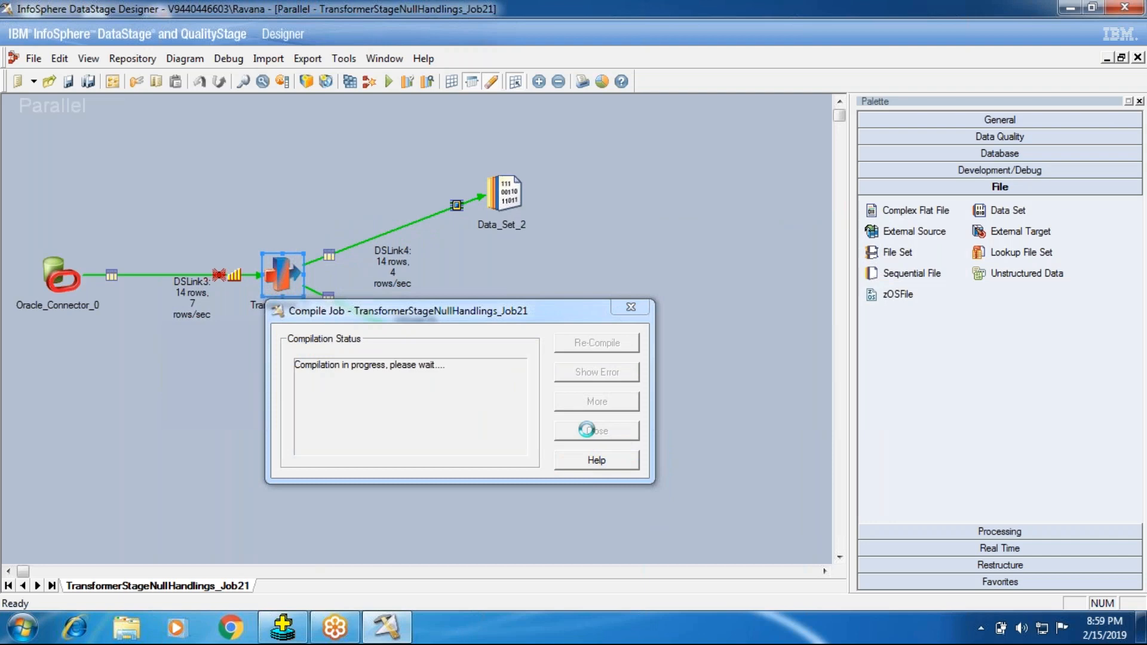
{"action": "key", "text": "Escape"}
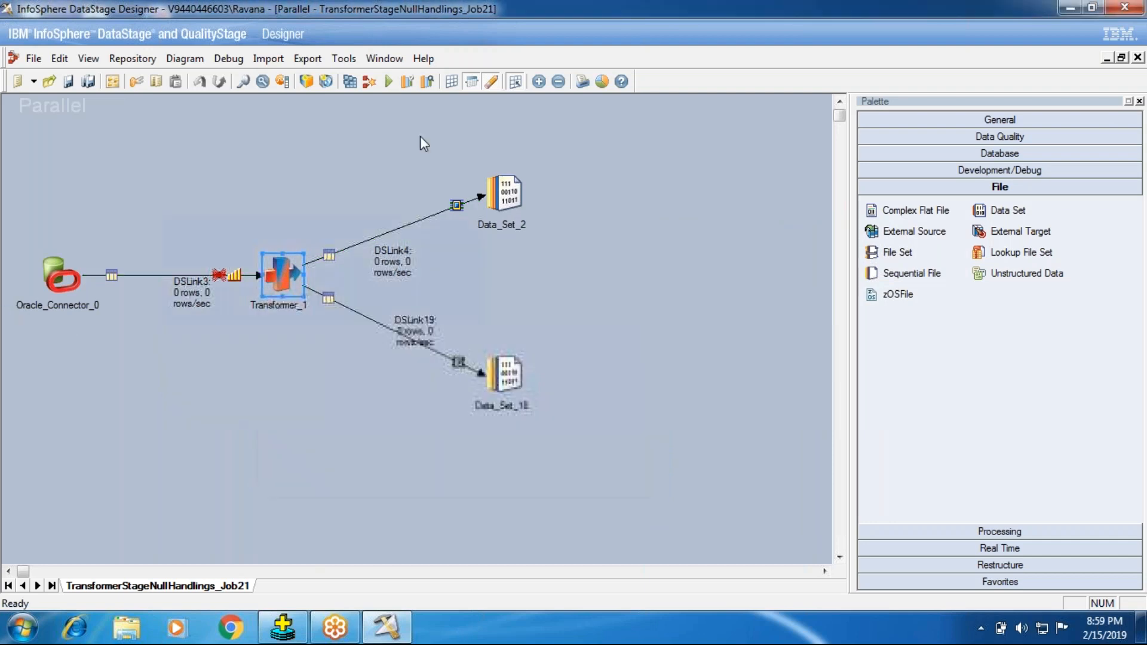
{"action": "left_click", "coordinate": [389, 82]}
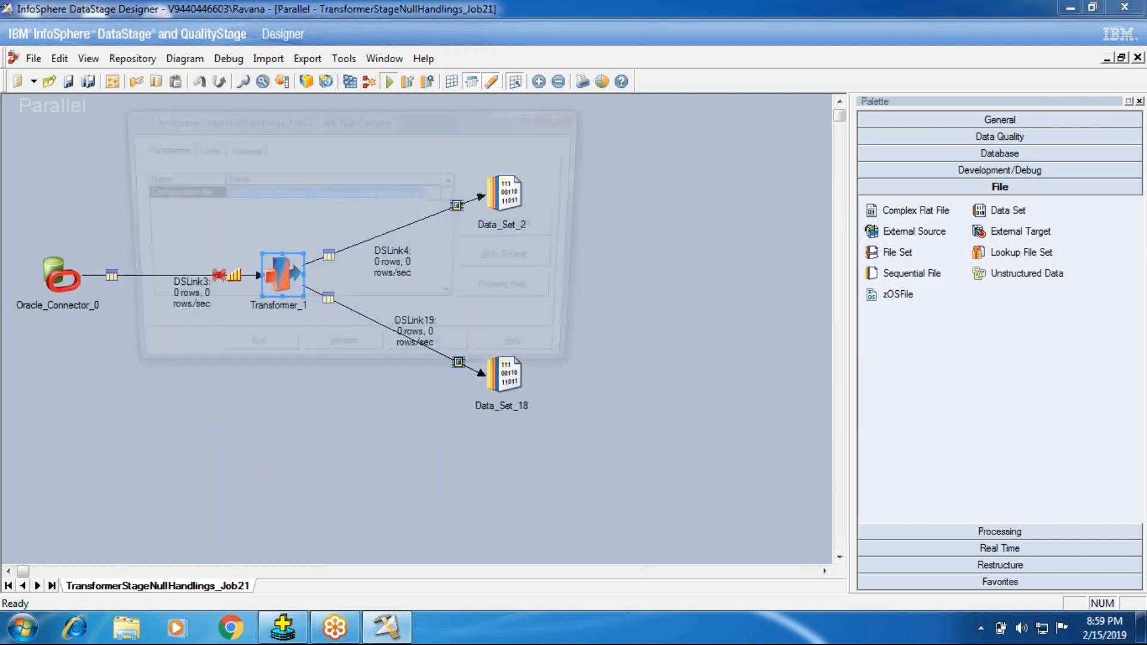
{"action": "left_click", "coordinate": [250, 357]}
- Switch to SQL*Plus, query all rows with "select * from emp;" and highlight the last row returned
{"action": "left_click", "coordinate": [283, 628]}
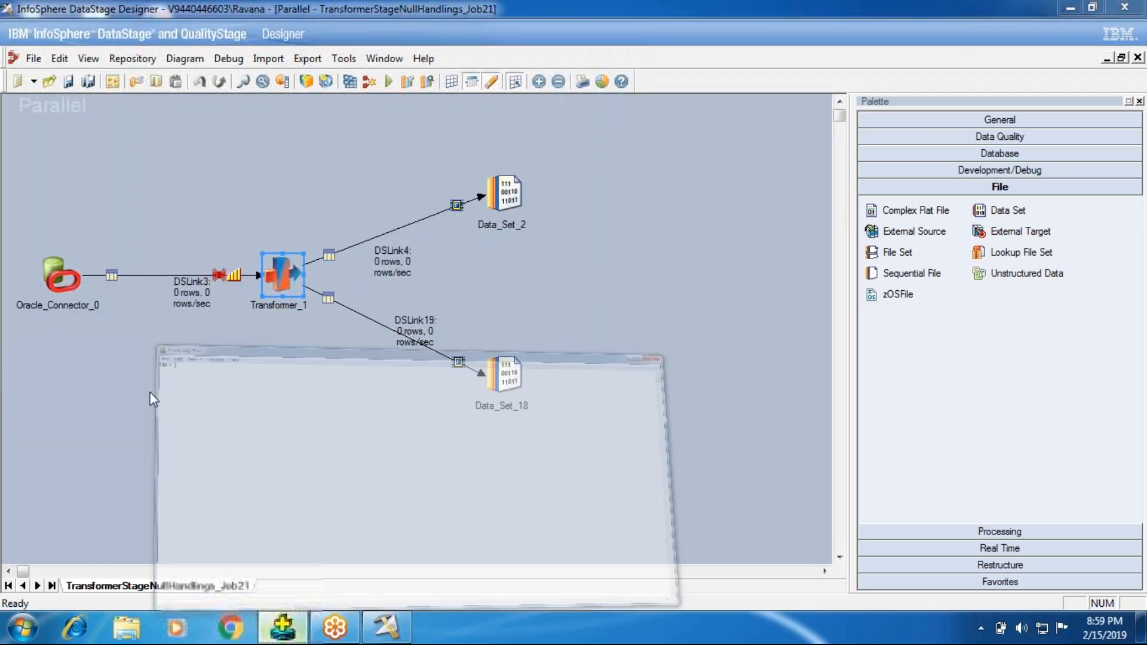
{"action": "type", "text": "sel"}
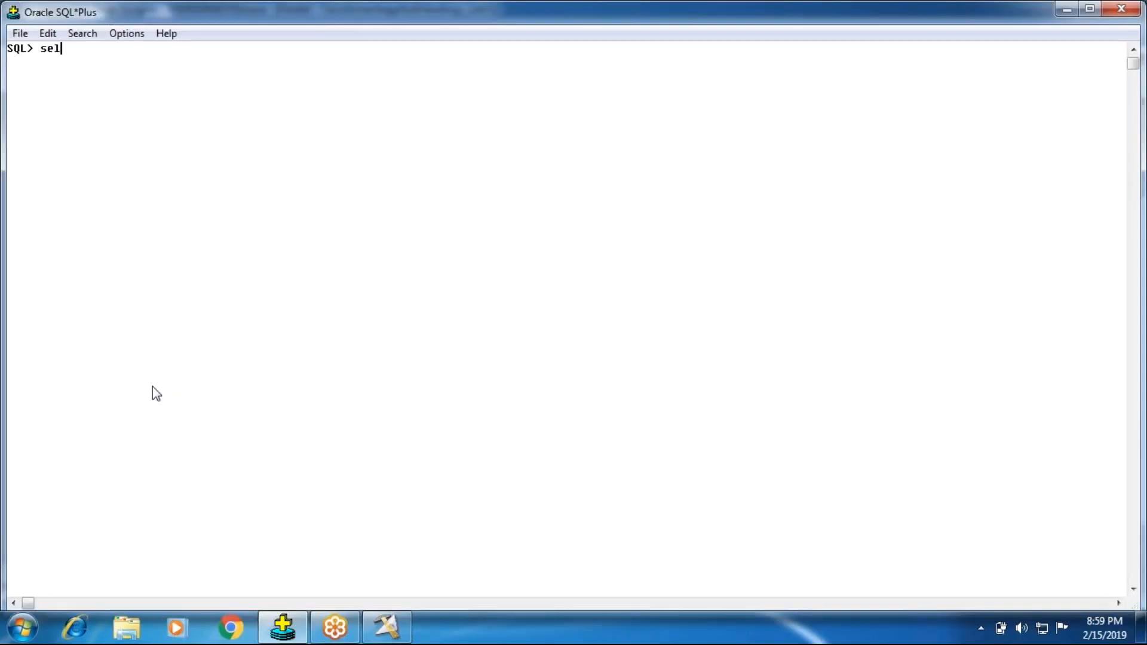
{"action": "type", "text": "="}
{"action": "key", "text": "BackSpace"}
{"action": "type", "text": "ect * from emp;"}
{"action": "key", "text": "Return"}
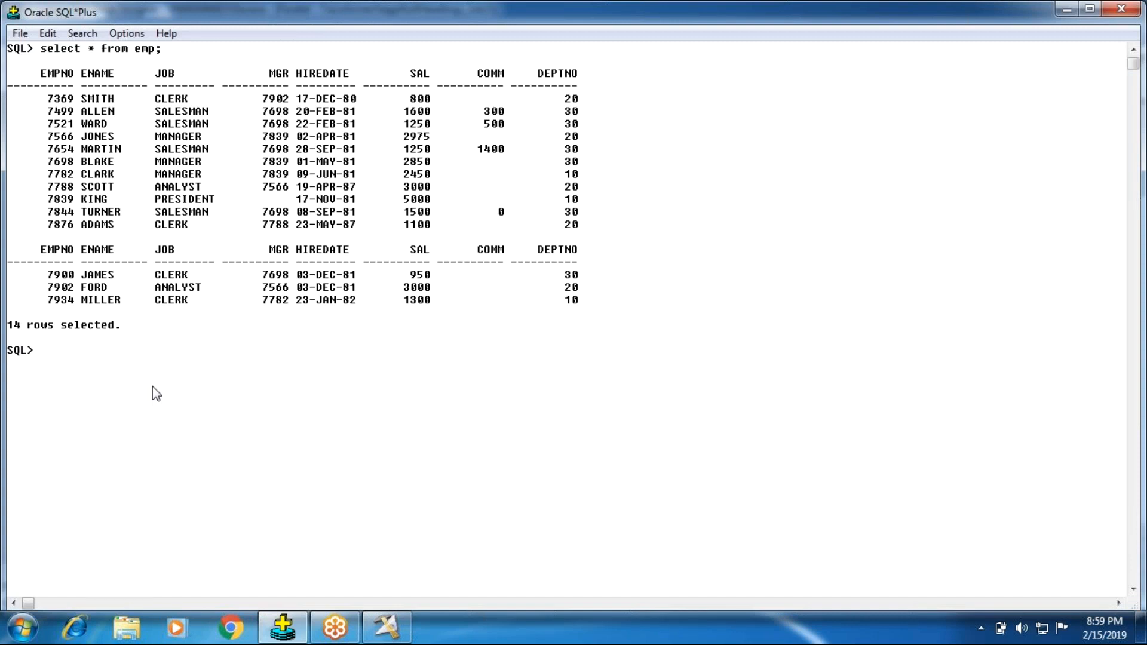
{"action": "left_click_drag", "start_coordinate": [406, 308], "coordinate": [448, 311]}
{"action": "left_click_drag", "start_coordinate": [42, 309], "coordinate": [594, 303]}
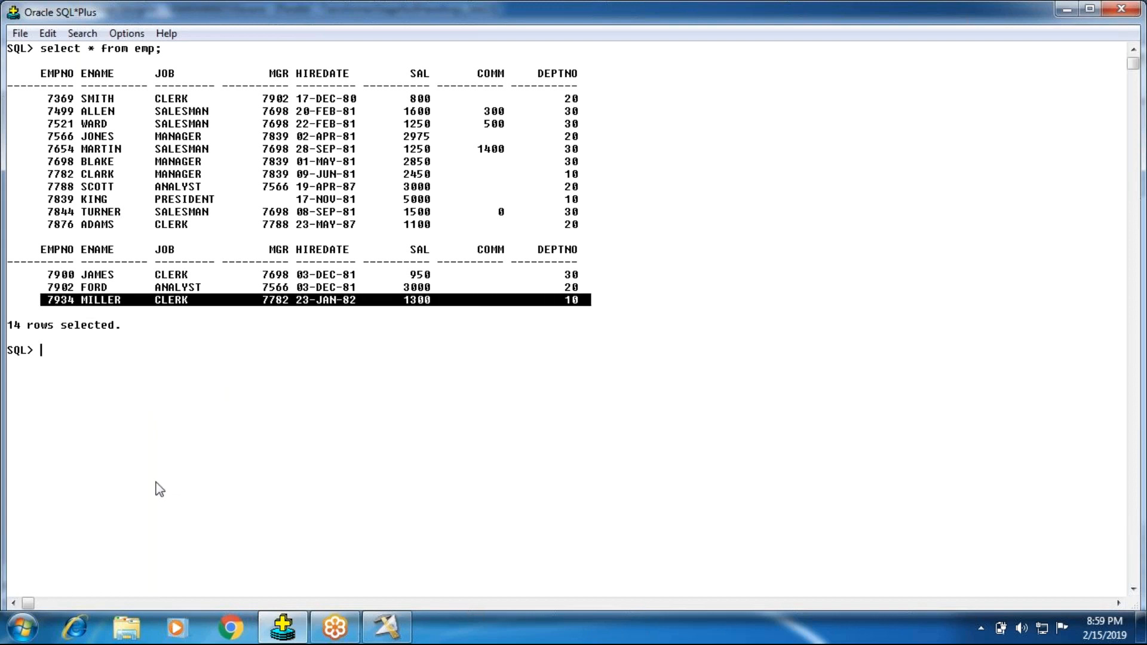
- Switch back to DataStage Designer and view the DSLink19 data in Data_Set_18, accepting the offered parameters and display options
{"action": "left_click", "coordinate": [383, 626]}
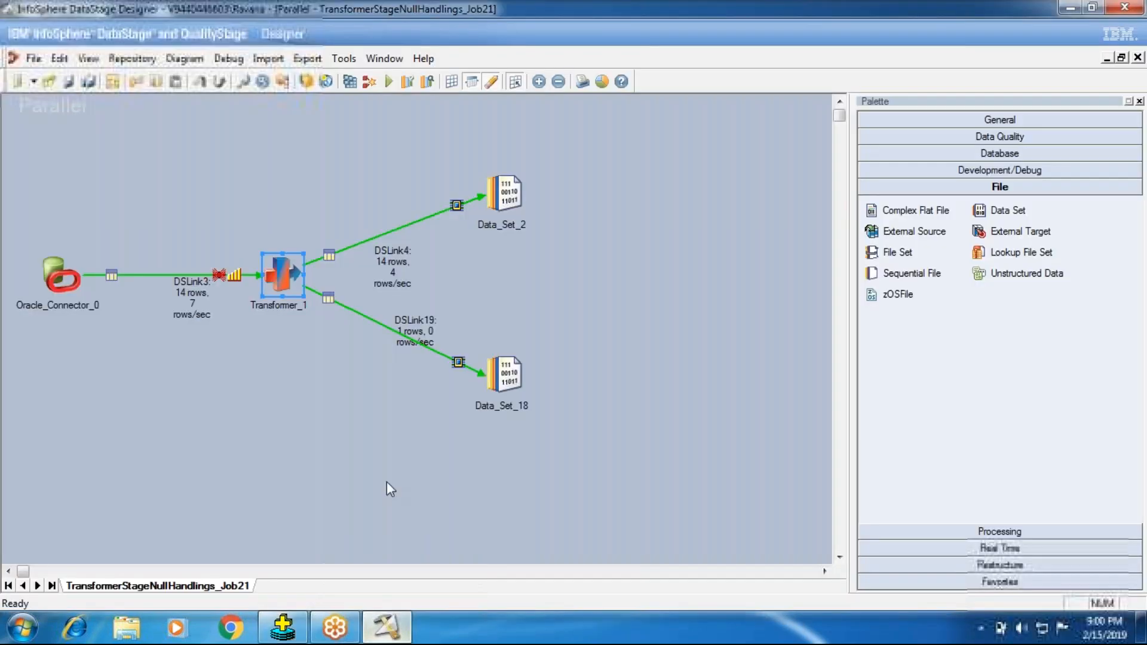
{"action": "right_click", "coordinate": [515, 377]}
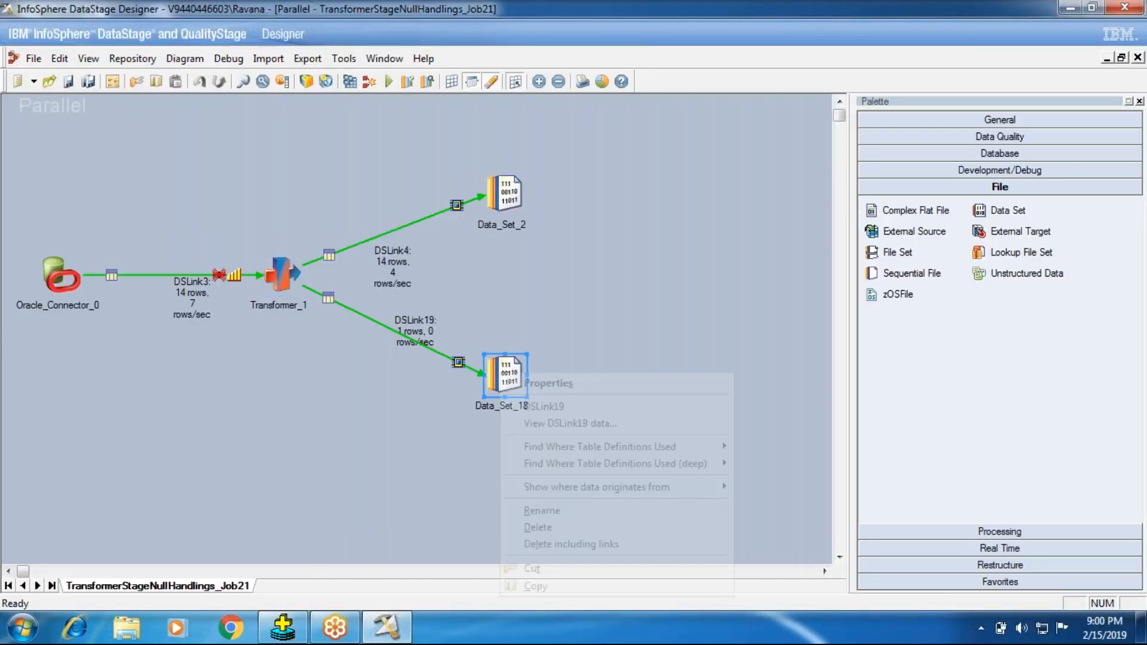
{"action": "left_click", "coordinate": [591, 424]}
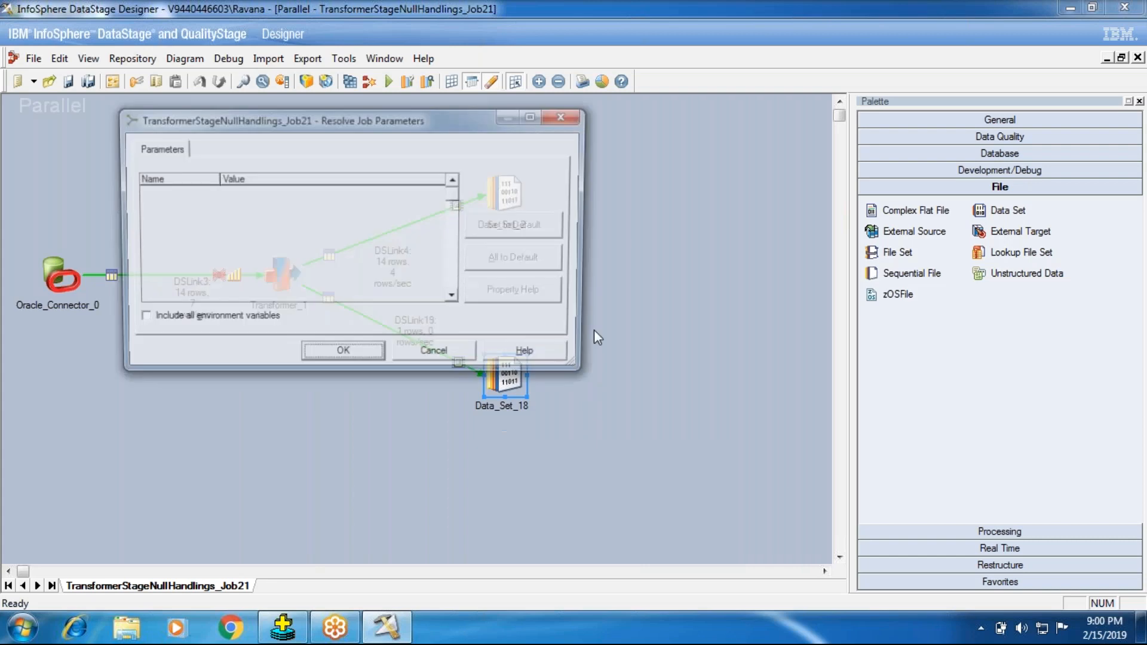
{"action": "left_click", "coordinate": [377, 347]}
{"action": "left_click", "coordinate": [708, 271]}
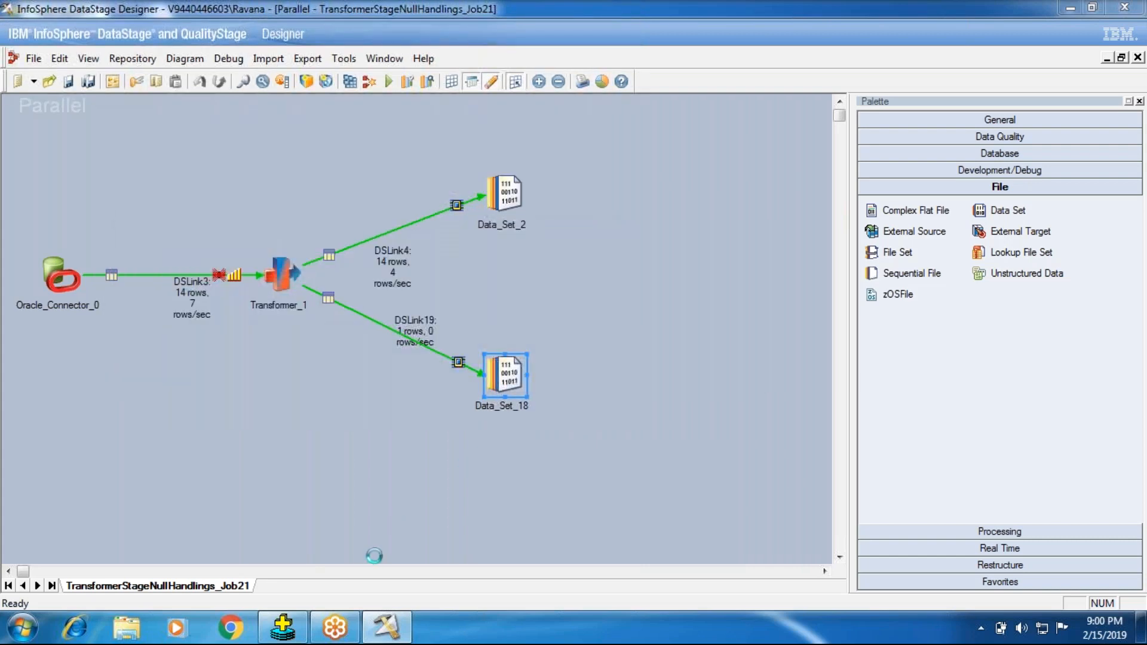
- Compare the DSLink19 output with the emp rows in SQL*Plus, inspect its ENAME and DEPTNO values, and close the data browser
{"action": "left_click", "coordinate": [292, 627]}
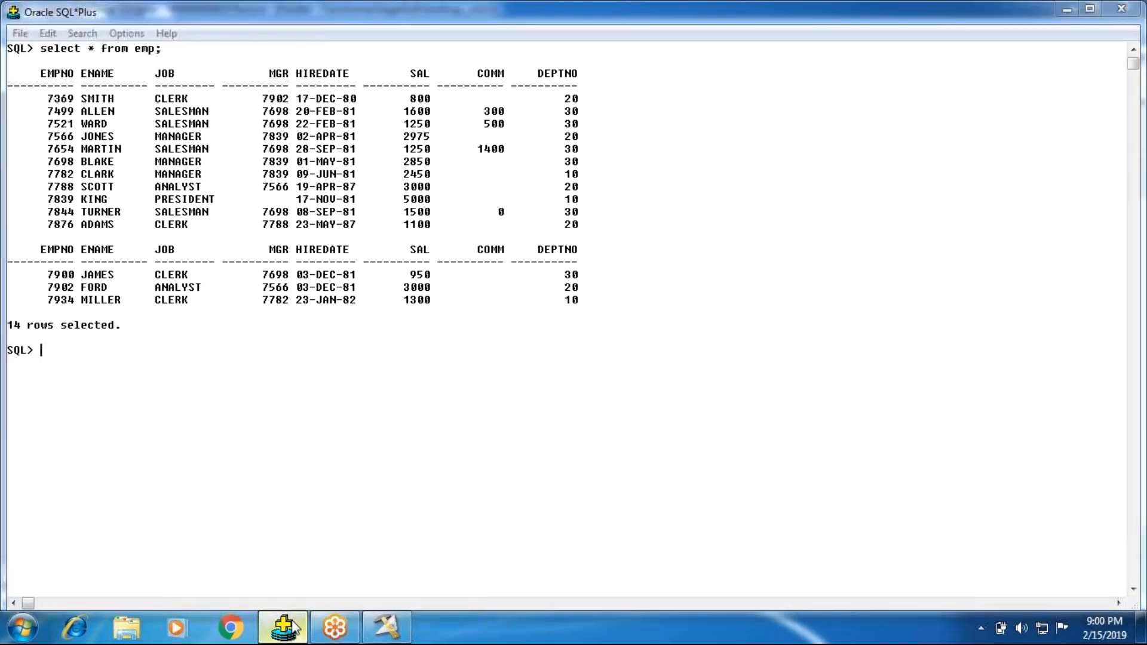
{"action": "left_click", "coordinate": [293, 627]}
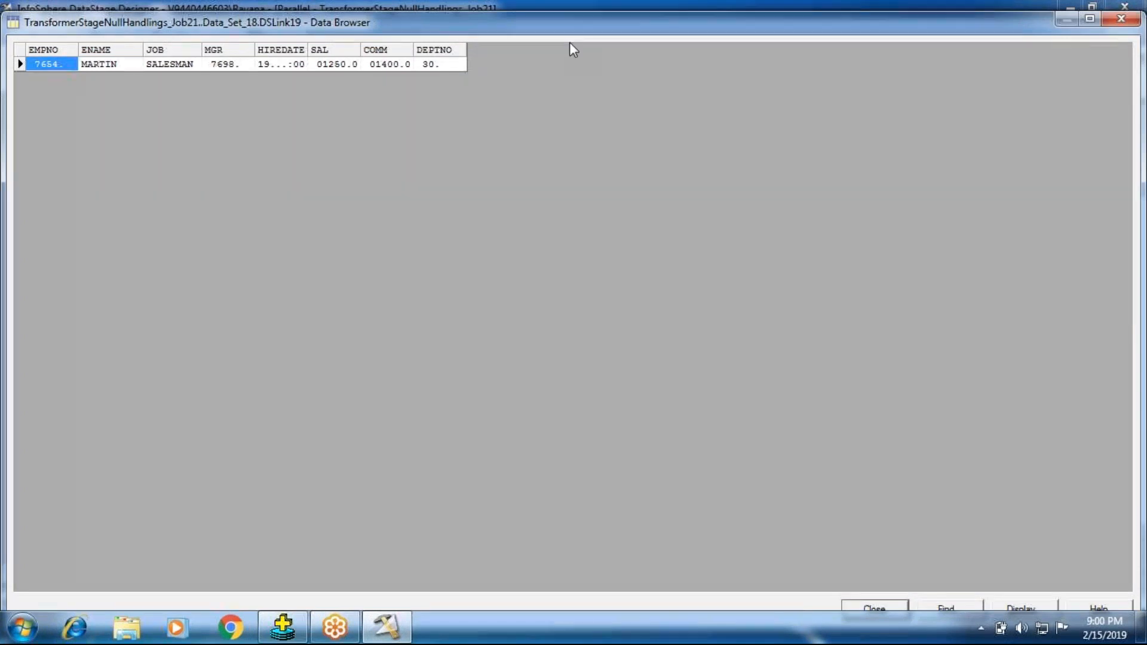
{"action": "left_click", "coordinate": [421, 62]}
{"action": "left_click", "coordinate": [141, 67]}
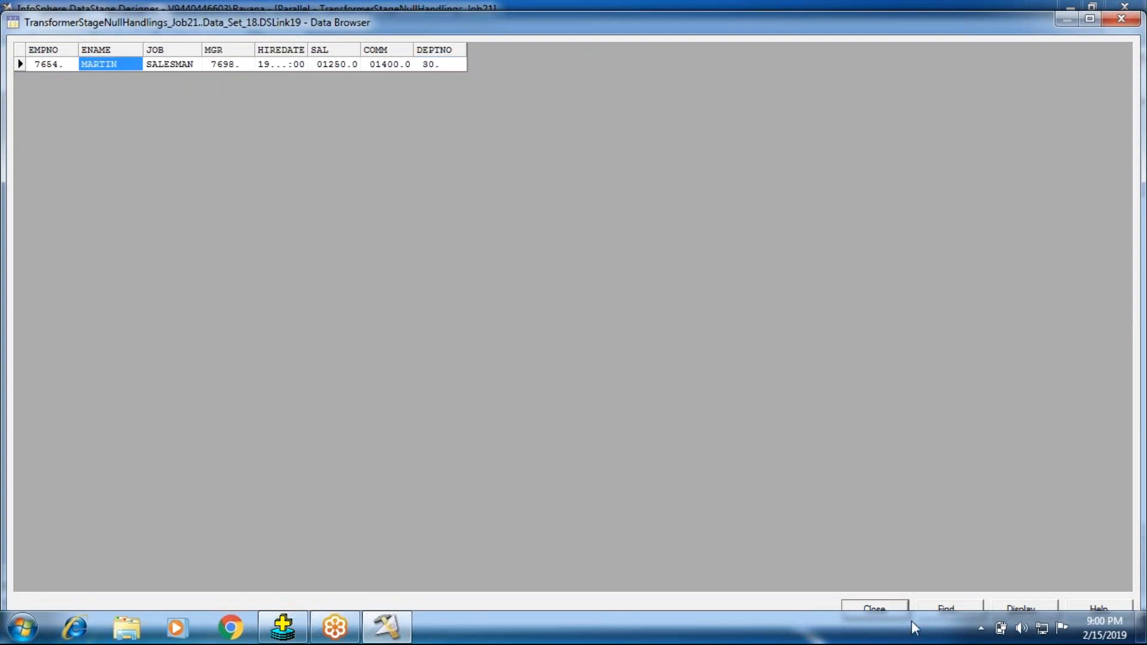
{"action": "left_click", "coordinate": [895, 604]}
- Open Transformer_1 to review the LastRow() constraint on DSLink19, and close the stage editor
{"action": "left_click", "coordinate": [278, 275]}
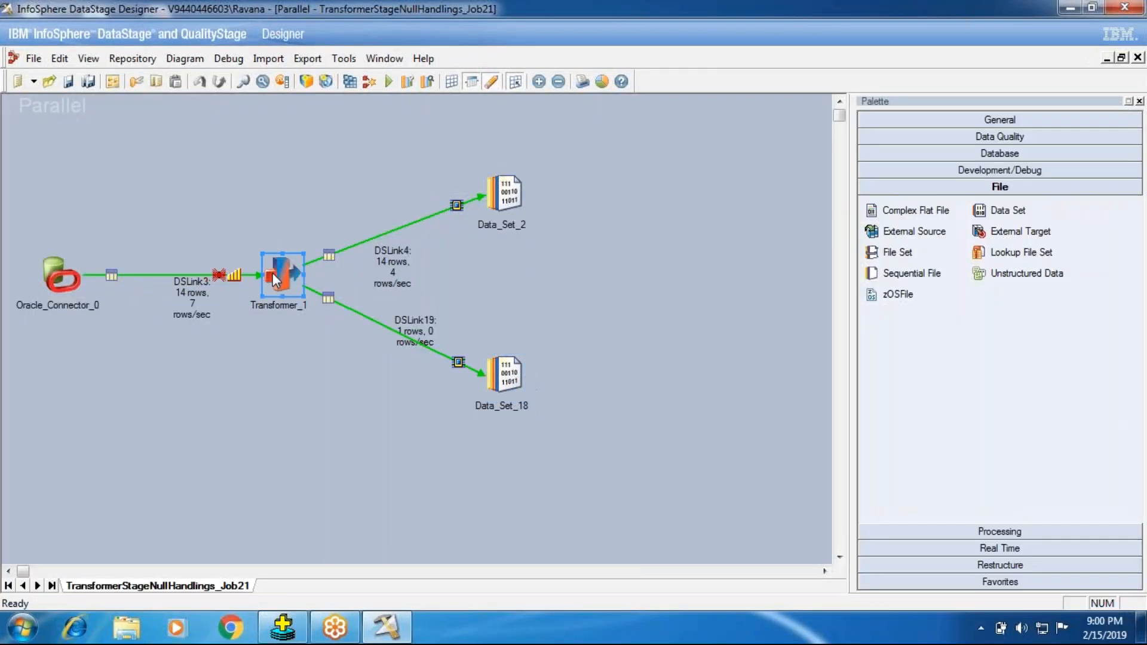
{"action": "double_click", "coordinate": [278, 275]}
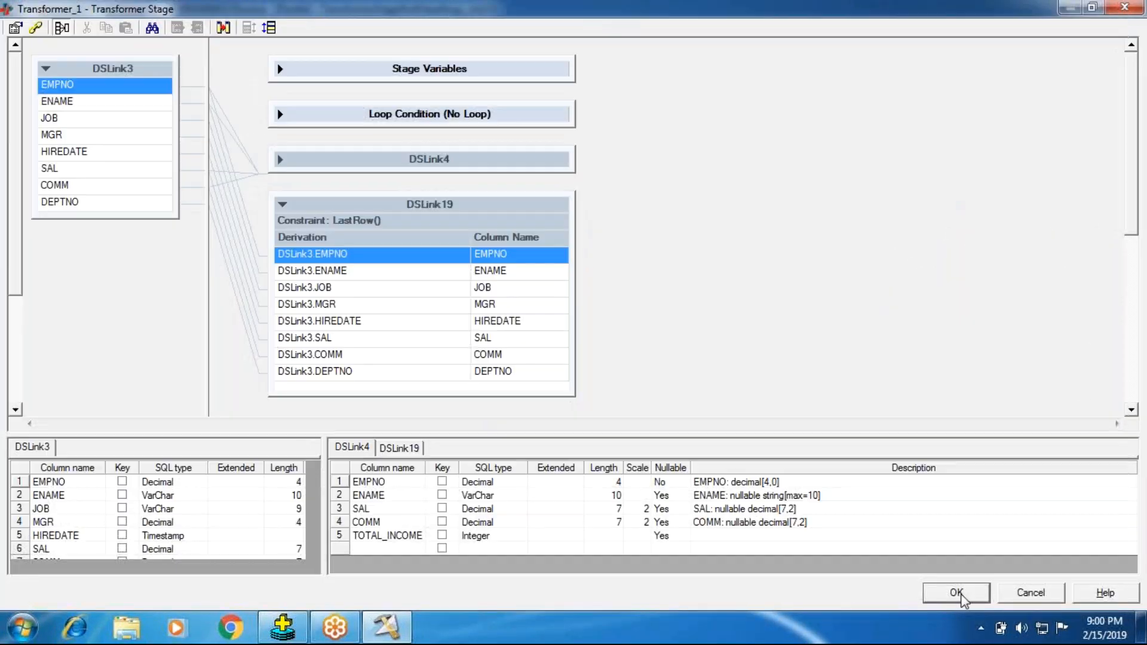
{"action": "left_click", "coordinate": [953, 592]}
- View the emp source data in Oracle_Connector_0, inspect the values of its last row, and close the data view
{"action": "double_click", "coordinate": [60, 276]}
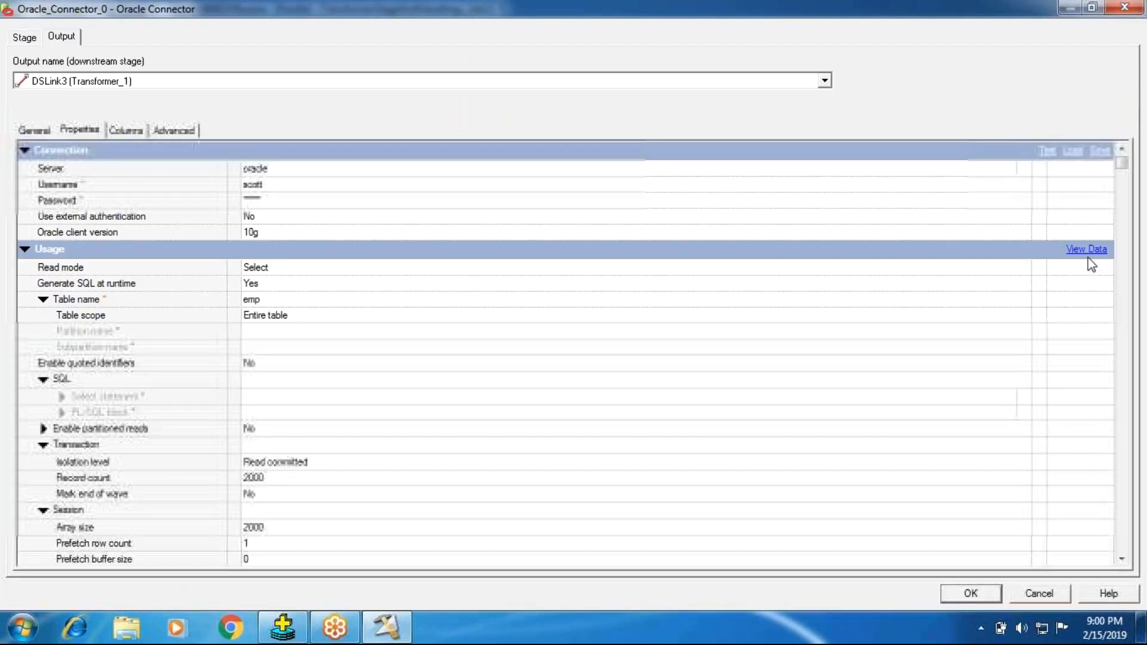
{"action": "left_click", "coordinate": [1087, 249]}
{"action": "left_click", "coordinate": [338, 349]}
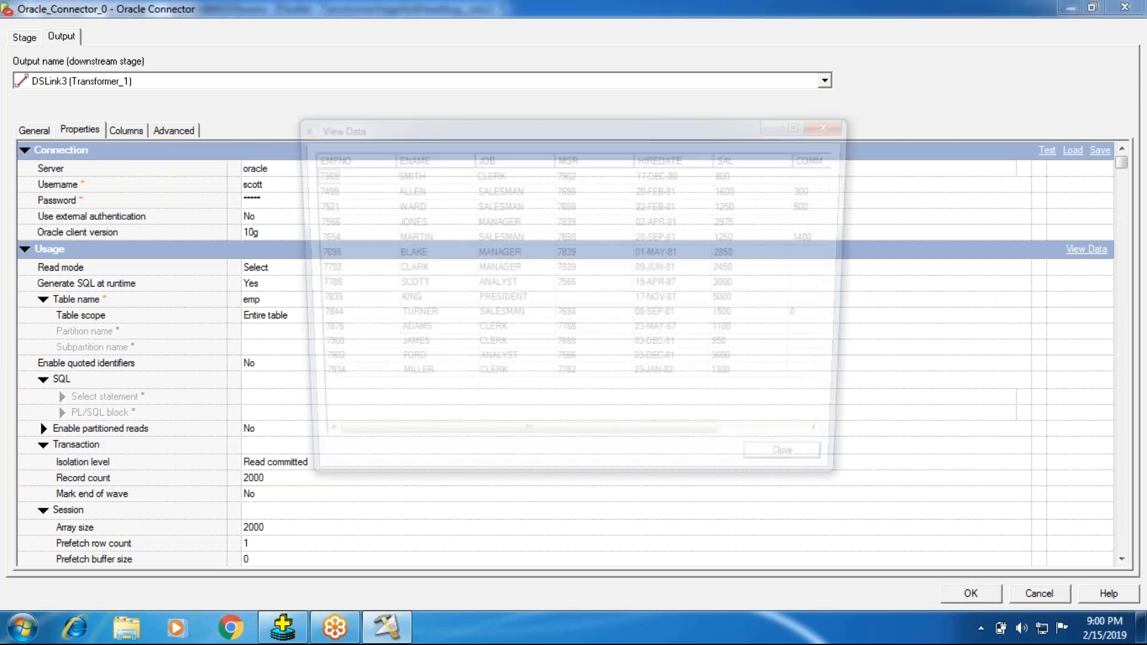
{"action": "left_click", "coordinate": [432, 380]}
{"action": "left_click", "coordinate": [507, 388]}
{"action": "left_click", "coordinate": [560, 382]}
{"action": "left_click", "coordinate": [653, 383]}
{"action": "left_click", "coordinate": [774, 383]}
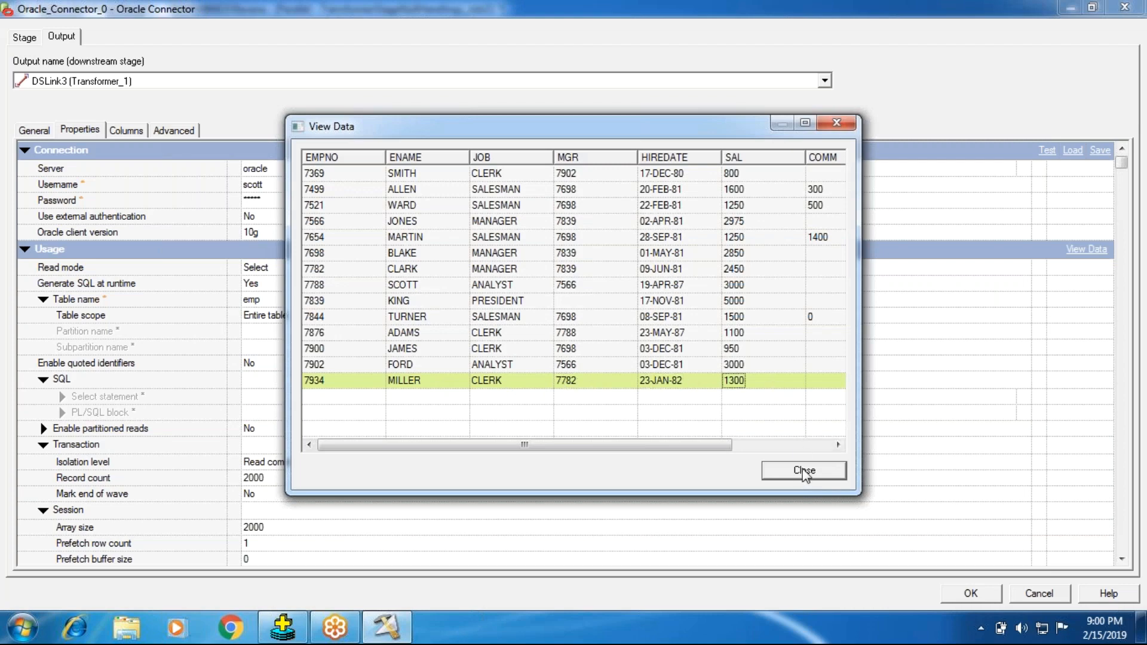
{"action": "left_click", "coordinate": [805, 471]}
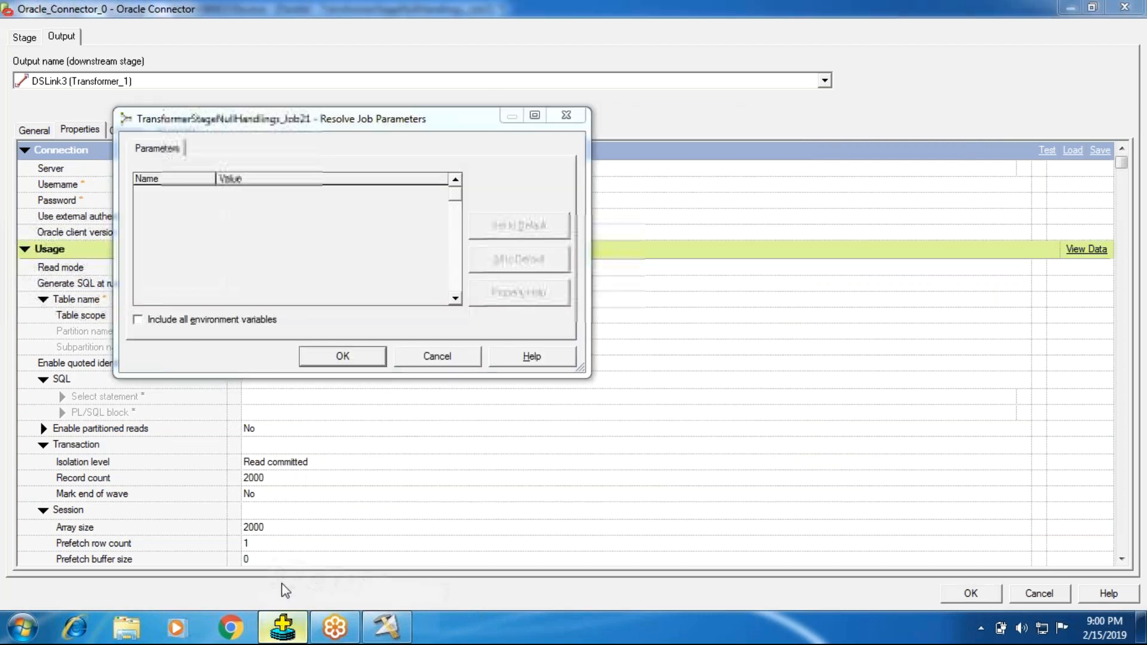
- Check the emp rows in SQL*Plus, return to DataStage Designer, cancel the repeated data view, and close the Oracle connector
{"action": "left_click", "coordinate": [283, 628]}
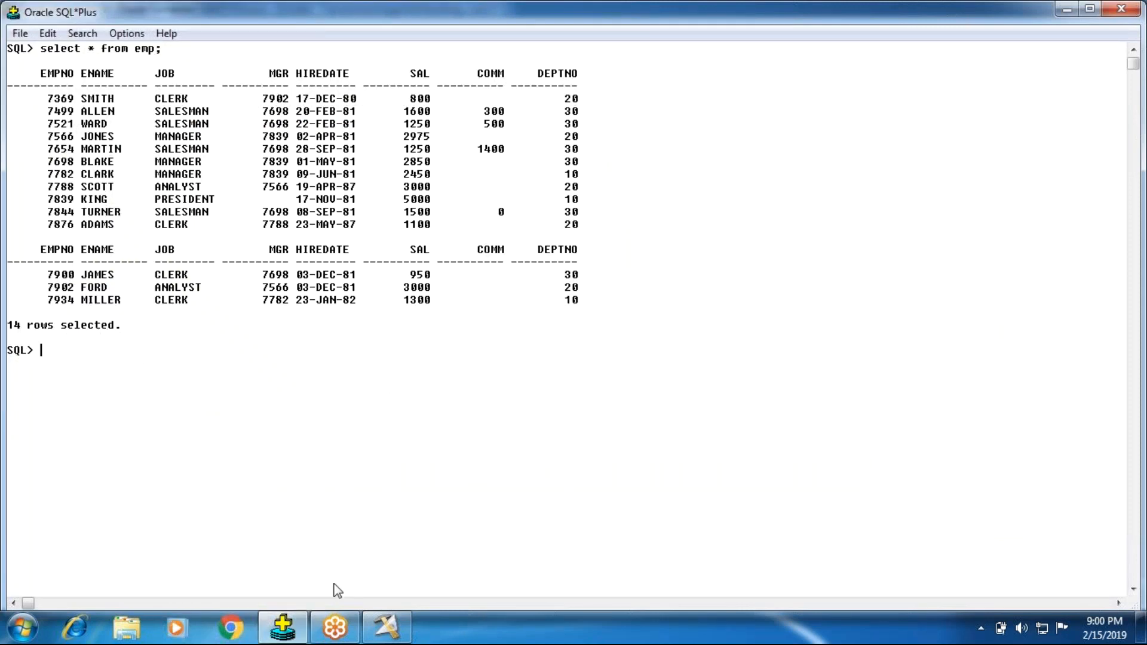
{"action": "left_click", "coordinate": [387, 627]}
{"action": "left_click", "coordinate": [437, 356]}
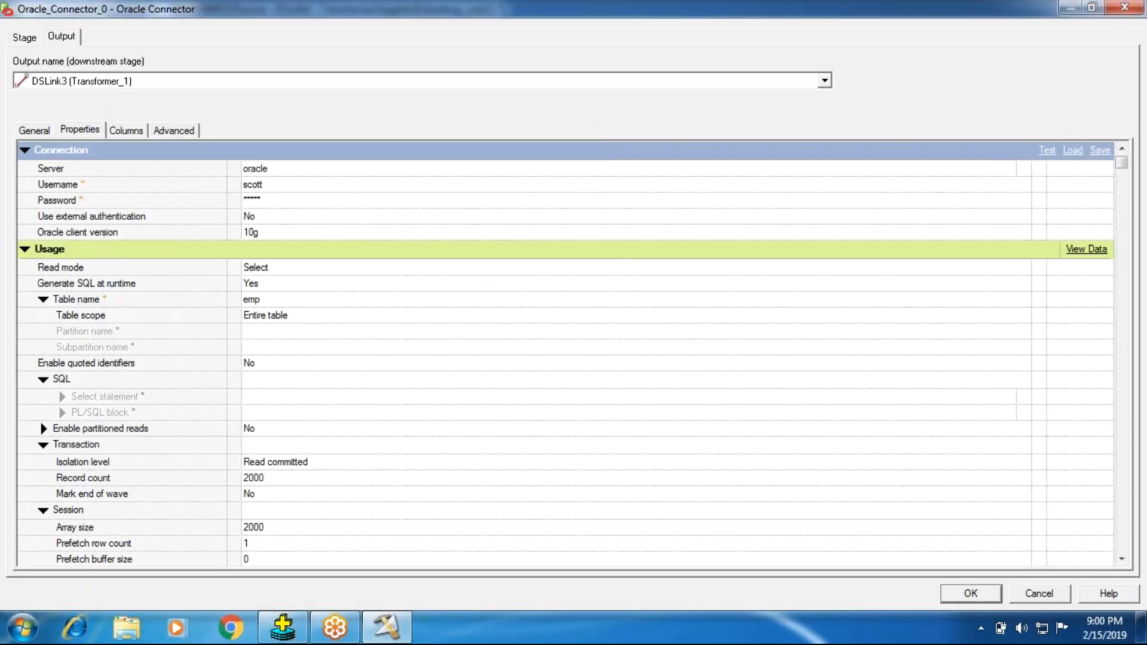
{"action": "left_click", "coordinate": [971, 593]}
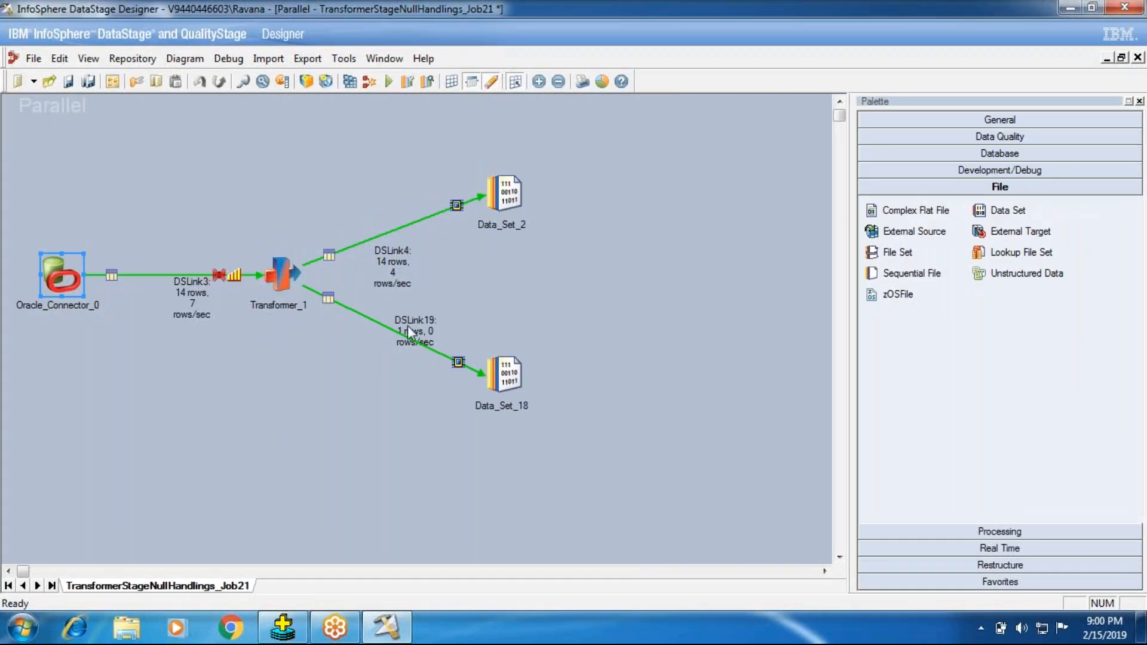
- View the DSLink19 data in Data_Set_18, accepting the offered job parameters and row display options
{"action": "right_click", "coordinate": [503, 382]}
{"action": "left_click", "coordinate": [532, 426]}
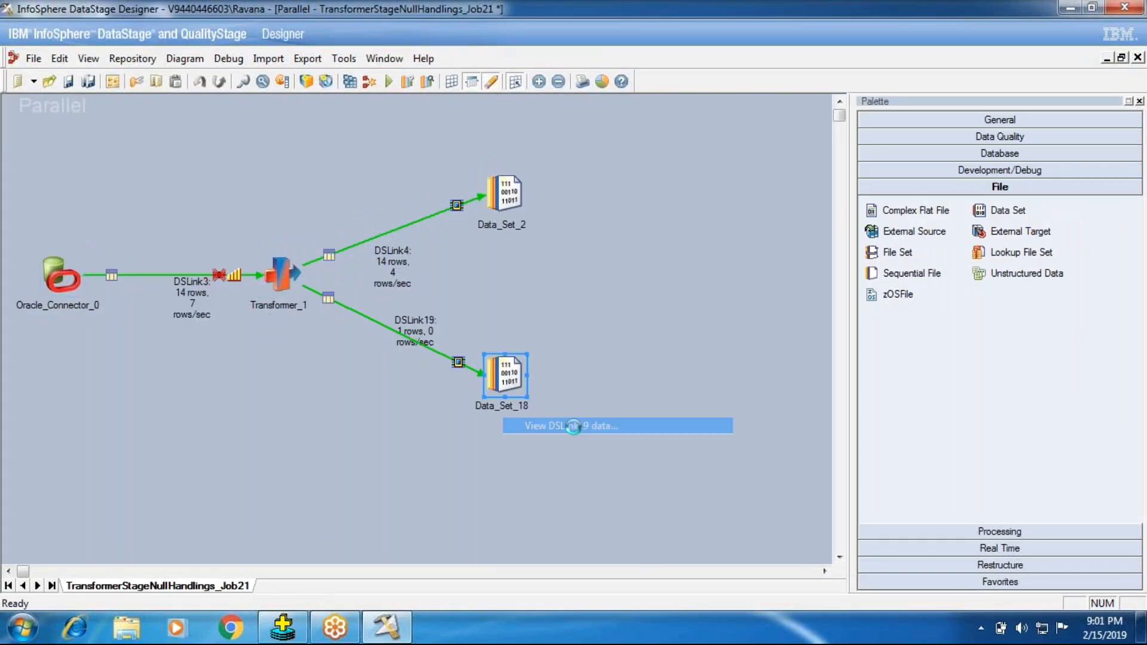
{"action": "left_click", "coordinate": [338, 352]}
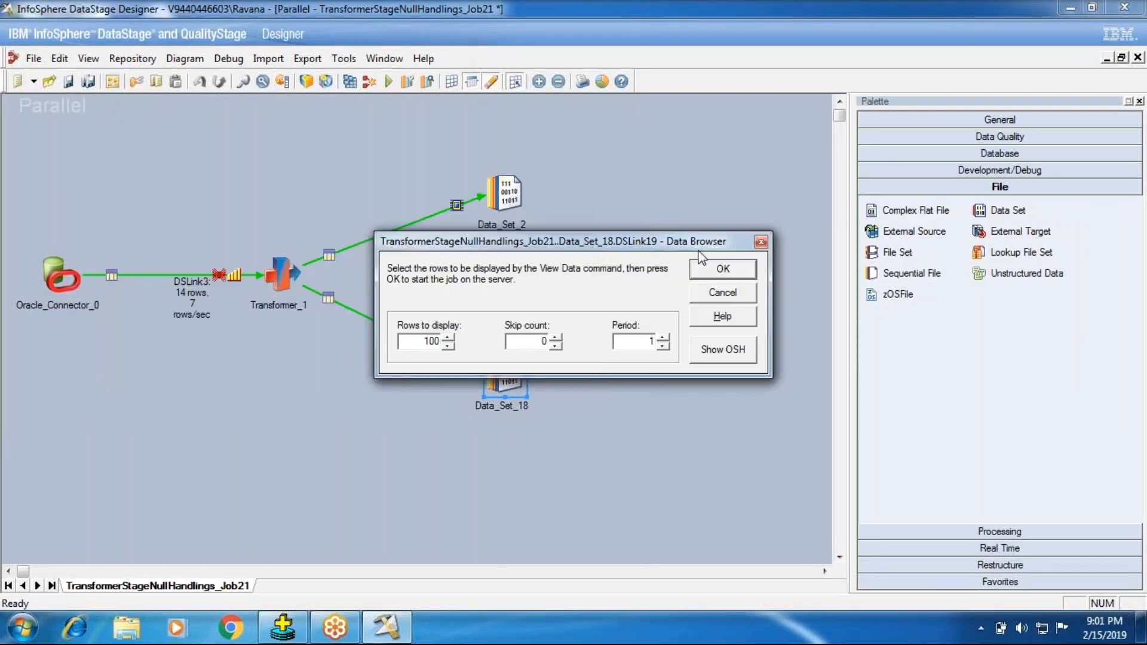
{"action": "left_click", "coordinate": [705, 276]}
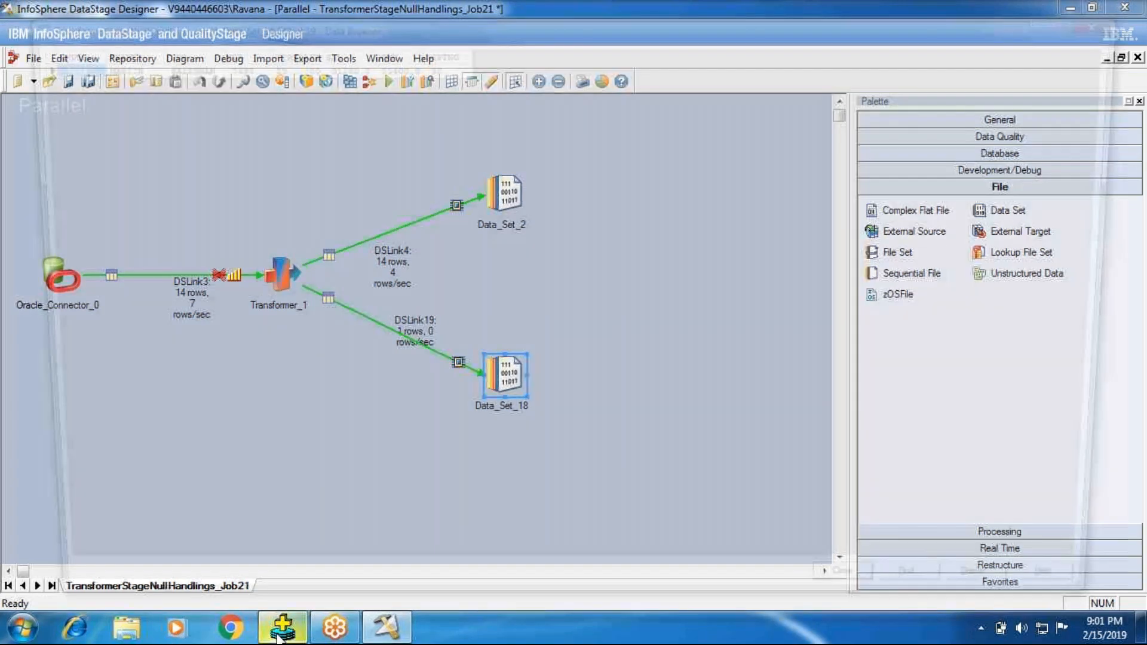
- Highlight the emp row matching the DSLink19 output in SQL*Plus, return to DataStage Designer, and close the data browser
{"action": "mouse_move", "coordinate": [278, 633]}
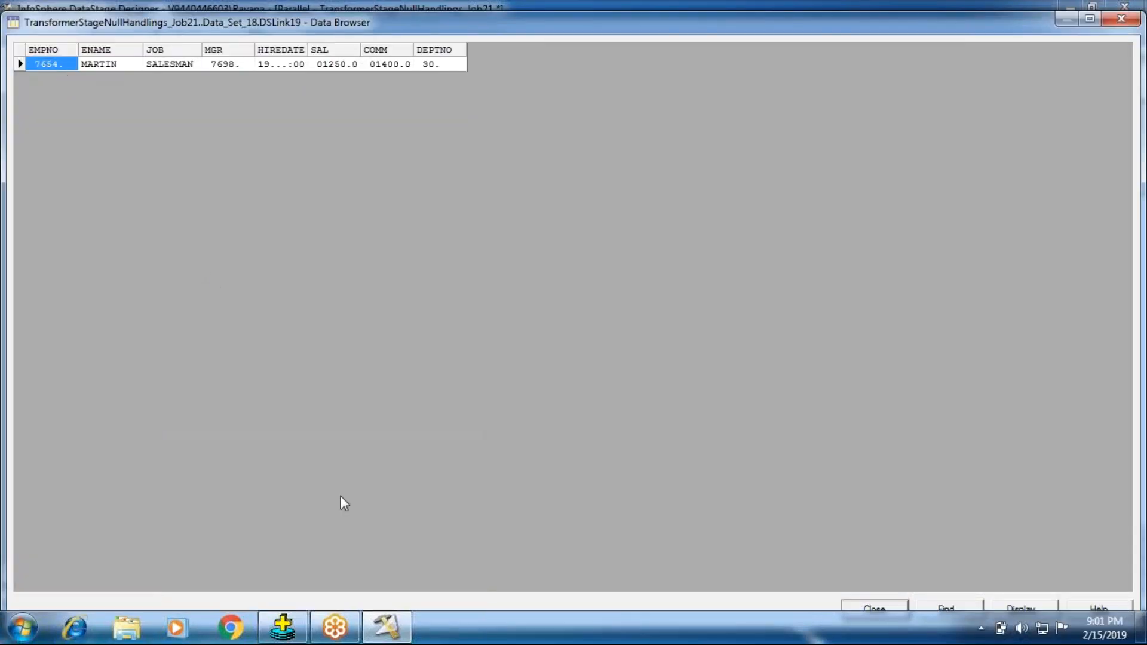
{"action": "left_click", "coordinate": [282, 628]}
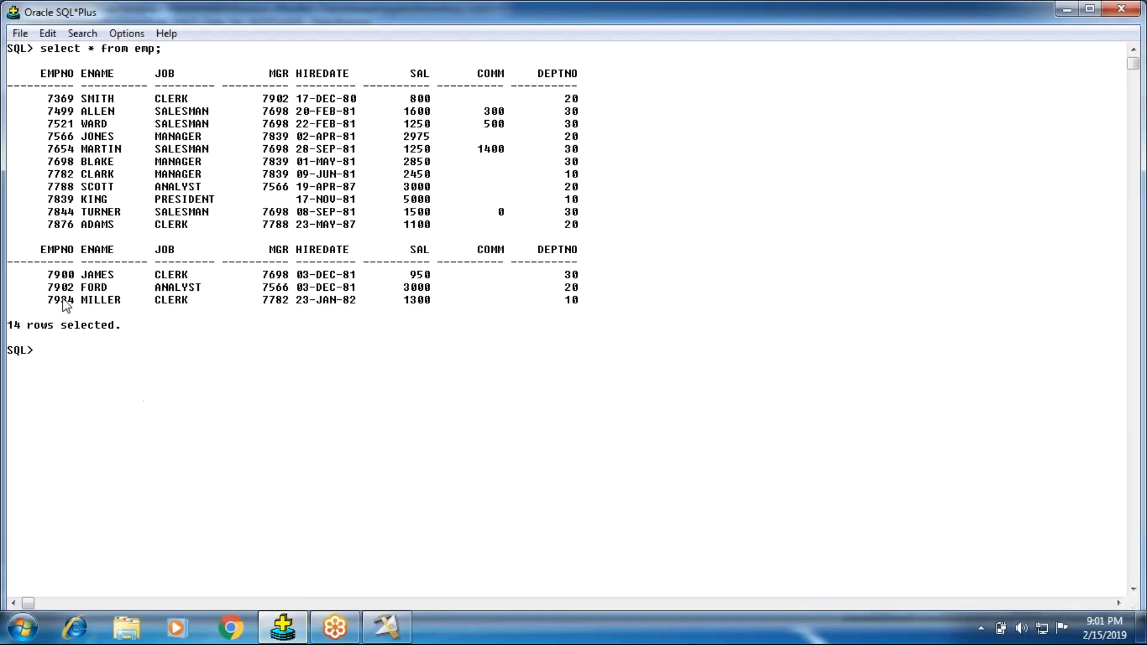
{"action": "left_click_drag", "start_coordinate": [49, 154], "coordinate": [586, 150]}
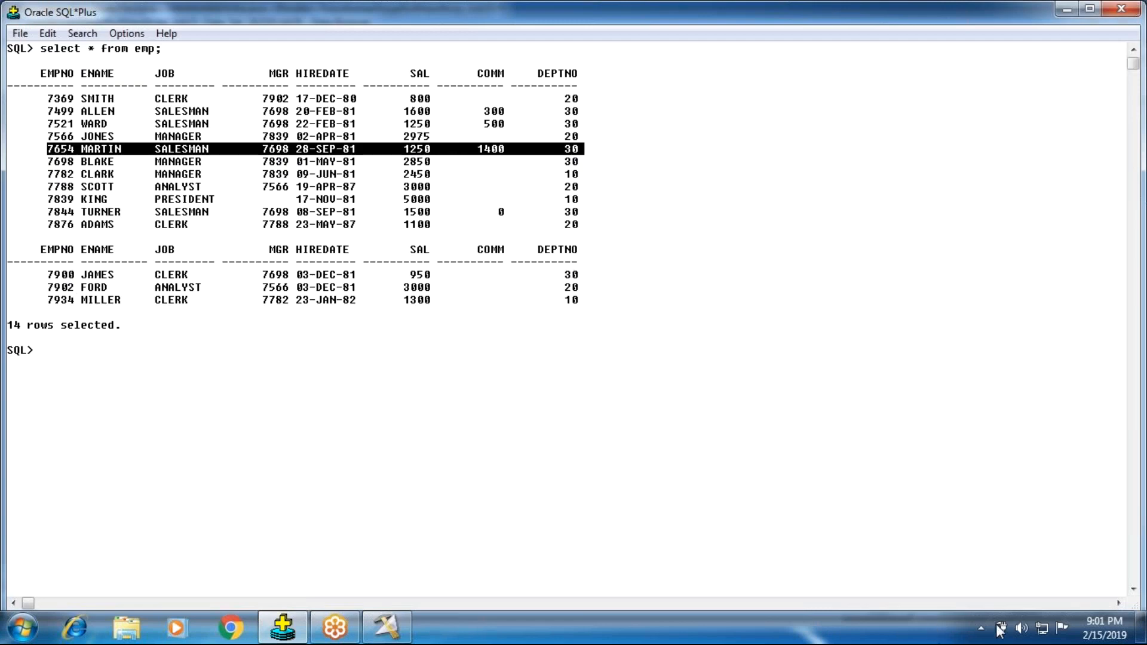
{"action": "left_click", "coordinate": [394, 625]}
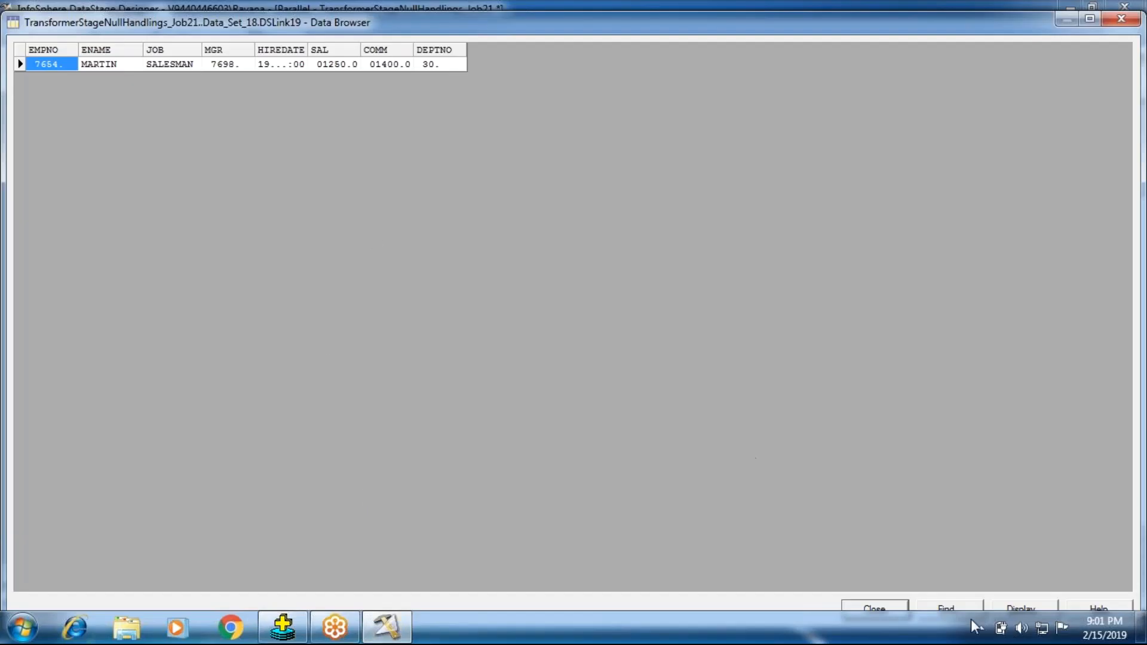
{"action": "left_click", "coordinate": [891, 609]}
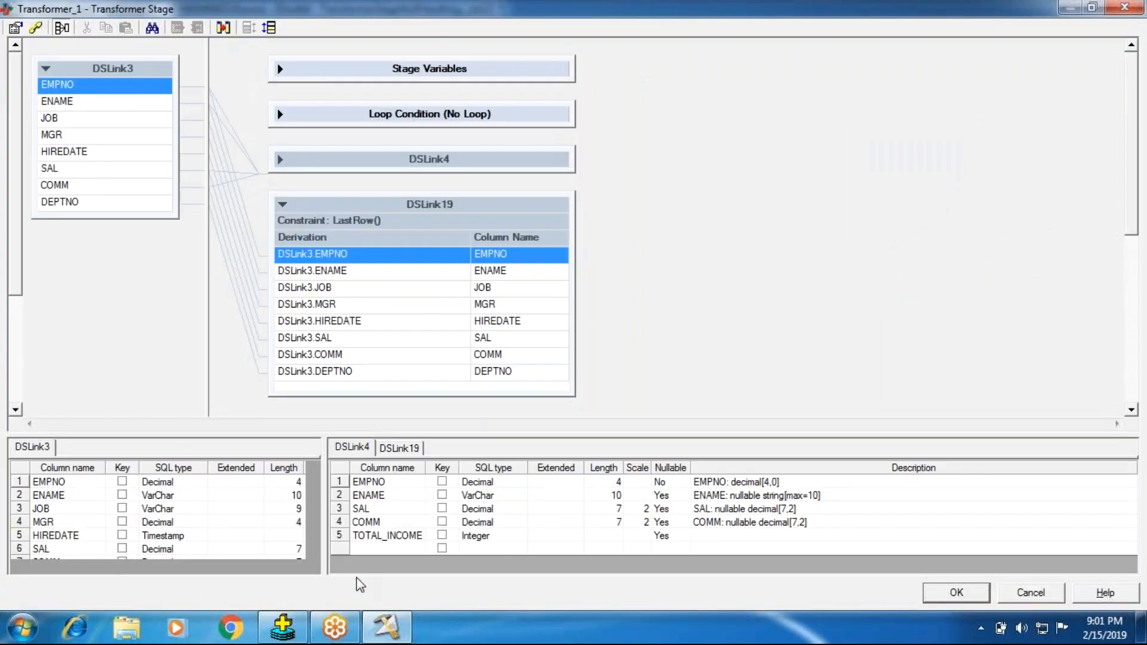
- Switch to SQL*Plus, run "select * from emp order by deptno;" and highlight the last row returned
{"action": "left_click", "coordinate": [283, 628]}
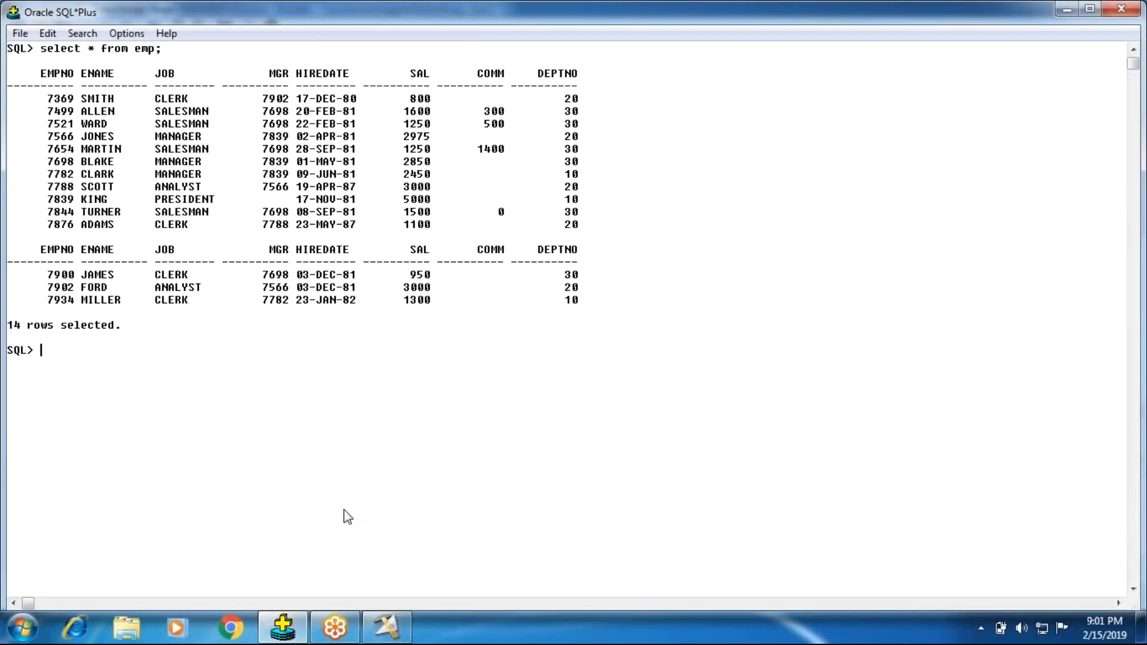
{"action": "type", "text": "select * from mep"}
{"action": "key", "text": "BackSpace"}
{"action": "key", "text": "BackSpace"}
{"action": "type", "text": "e"}
{"action": "key", "text": "BackSpace"}
{"action": "key", "text": "BackSpace"}
{"action": "type", "text": "emp orderb"}
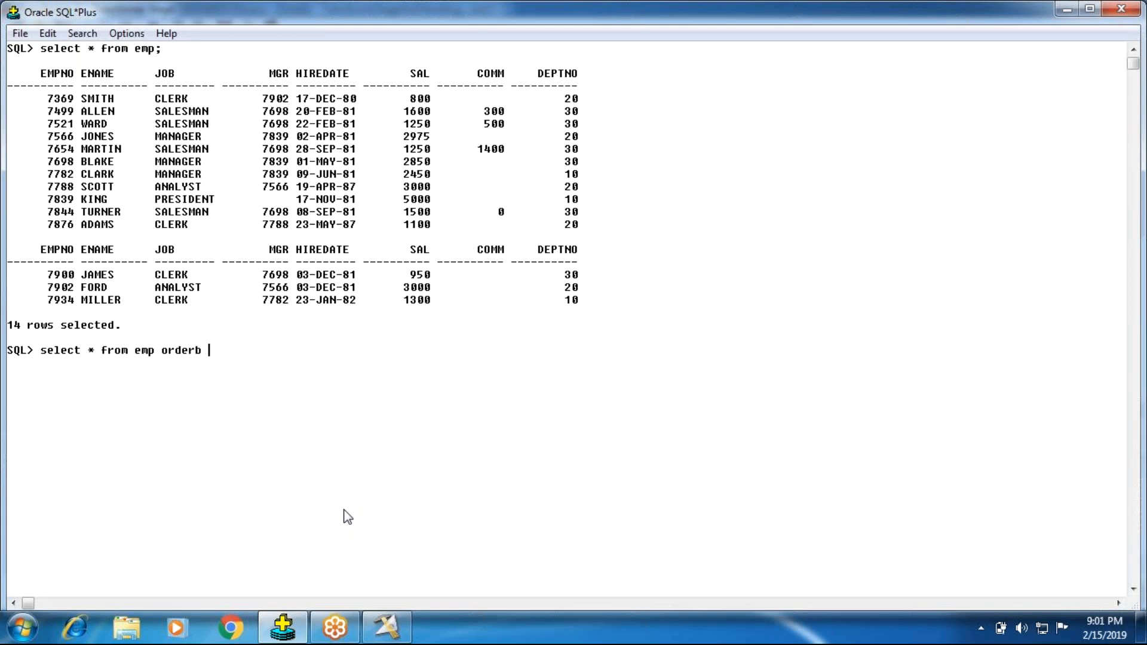
{"action": "key", "text": "BackSpace"}
{"action": "key", "text": "BackSpace"}
{"action": "type", "text": "by deptno;"}
{"action": "key", "text": "Return"}
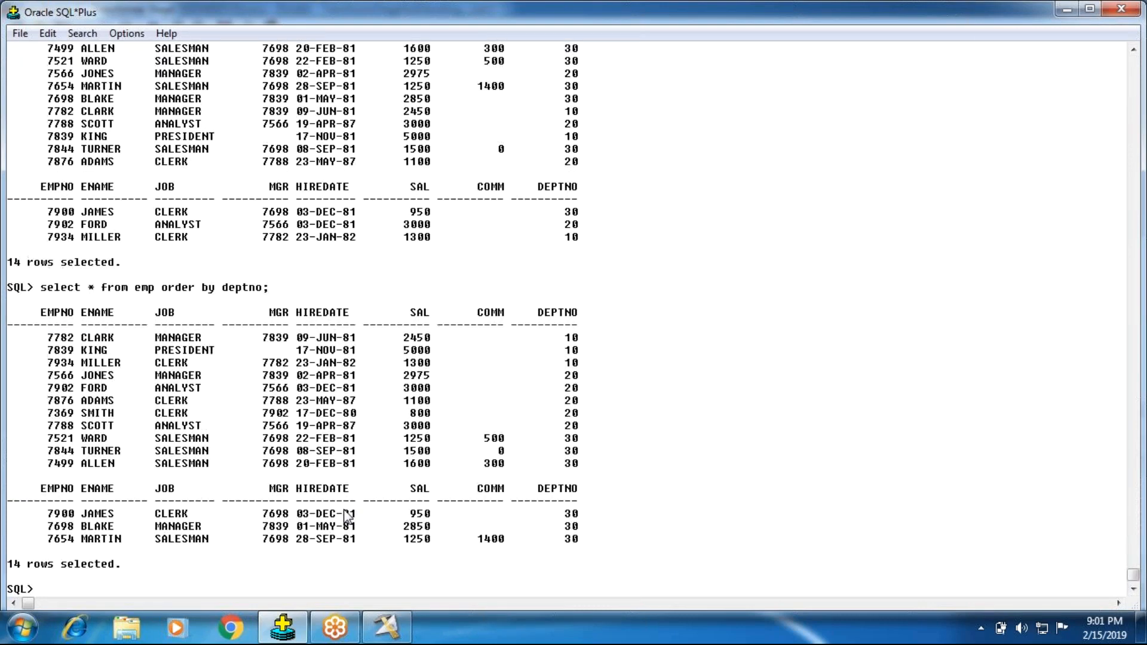
{"action": "left_click_drag", "start_coordinate": [40, 551], "coordinate": [618, 555]}
- Switch back to DataStage Designer and set the partition type of Transformer_1's DSLink3 input to (Auto), accepting the stage changes
{"action": "left_click", "coordinate": [399, 638]}
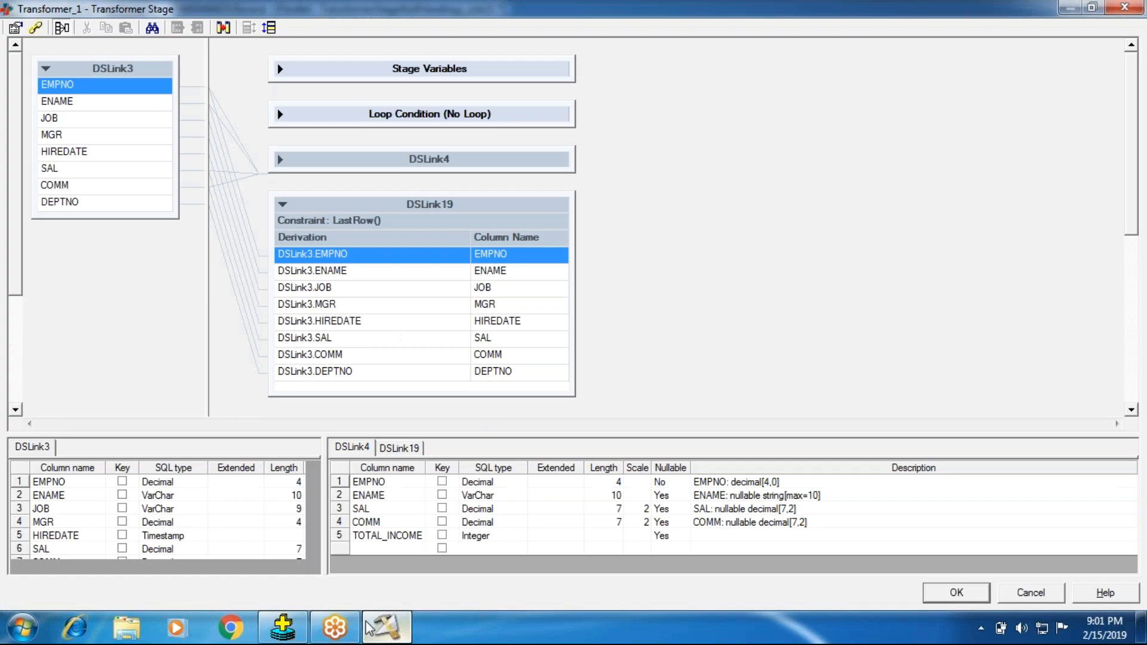
{"action": "left_click", "coordinate": [957, 593]}
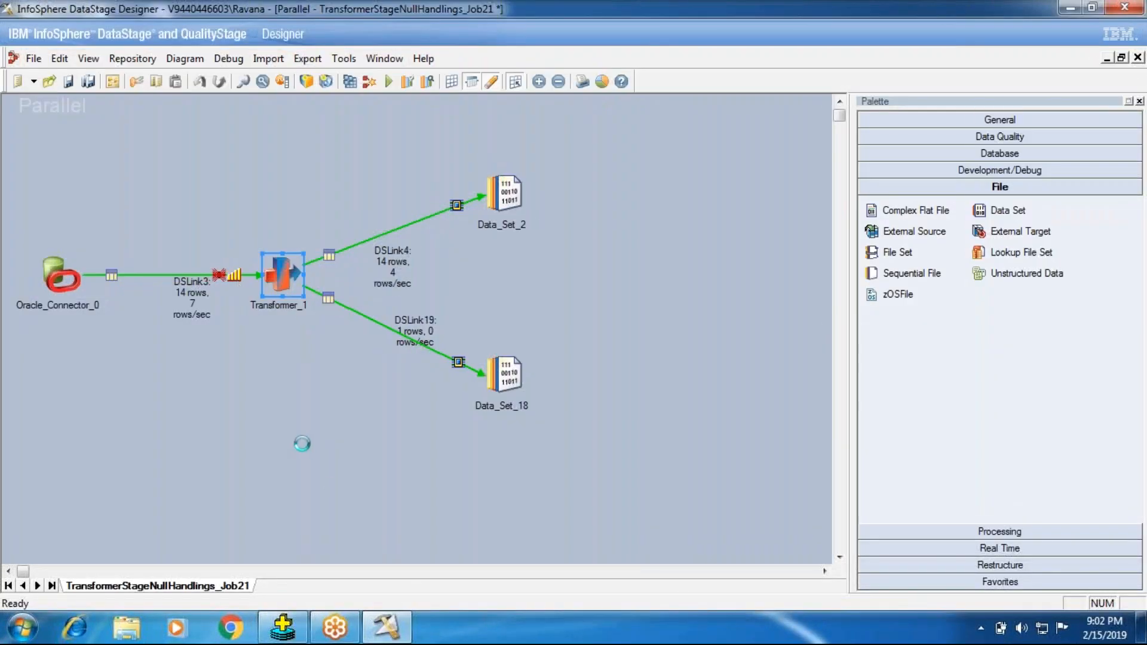
{"action": "double_click", "coordinate": [278, 275]}
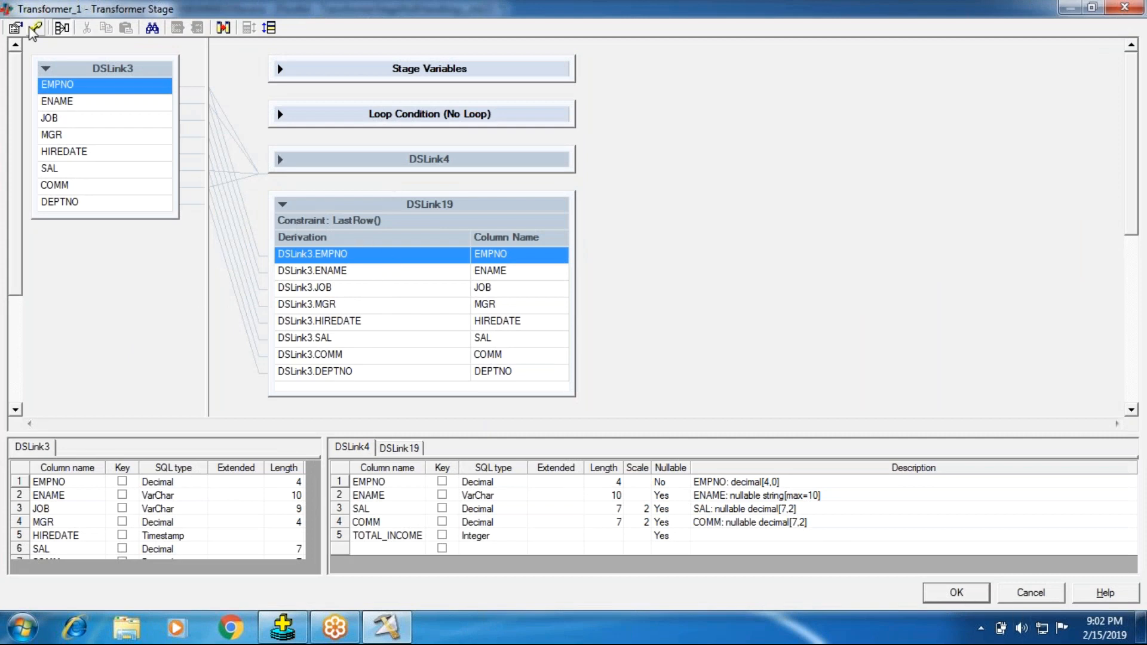
{"action": "double_click", "coordinate": [395, 382]}
{"action": "left_click", "coordinate": [363, 219]}
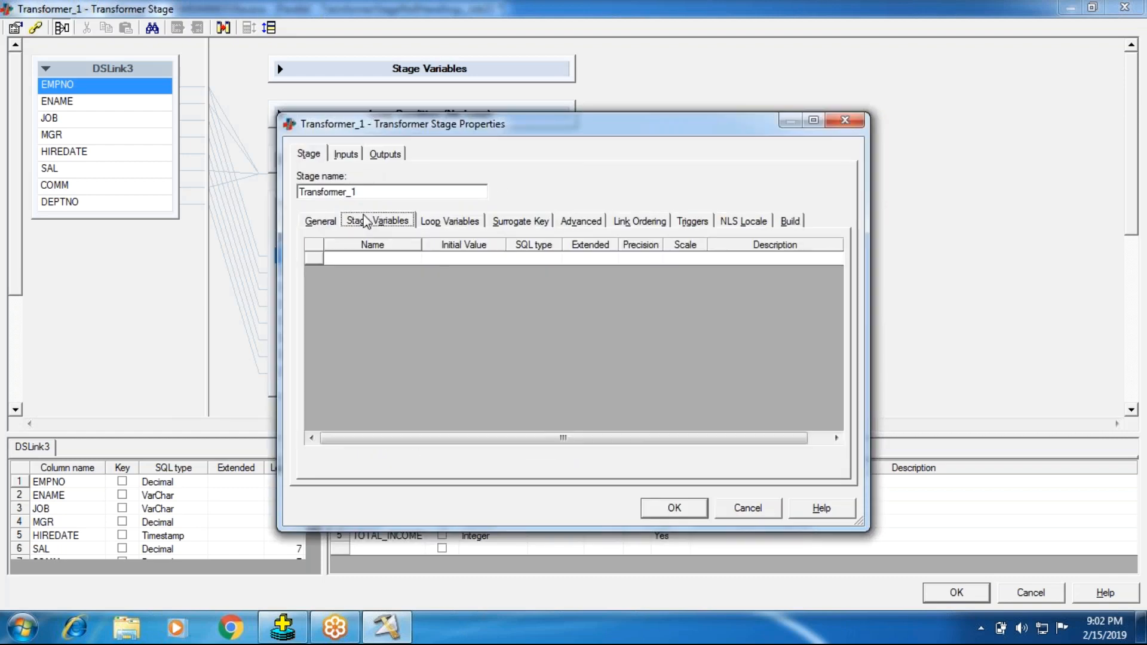
{"action": "left_click", "coordinate": [341, 157]}
{"action": "left_click", "coordinate": [360, 222]}
{"action": "left_click", "coordinate": [362, 279]}
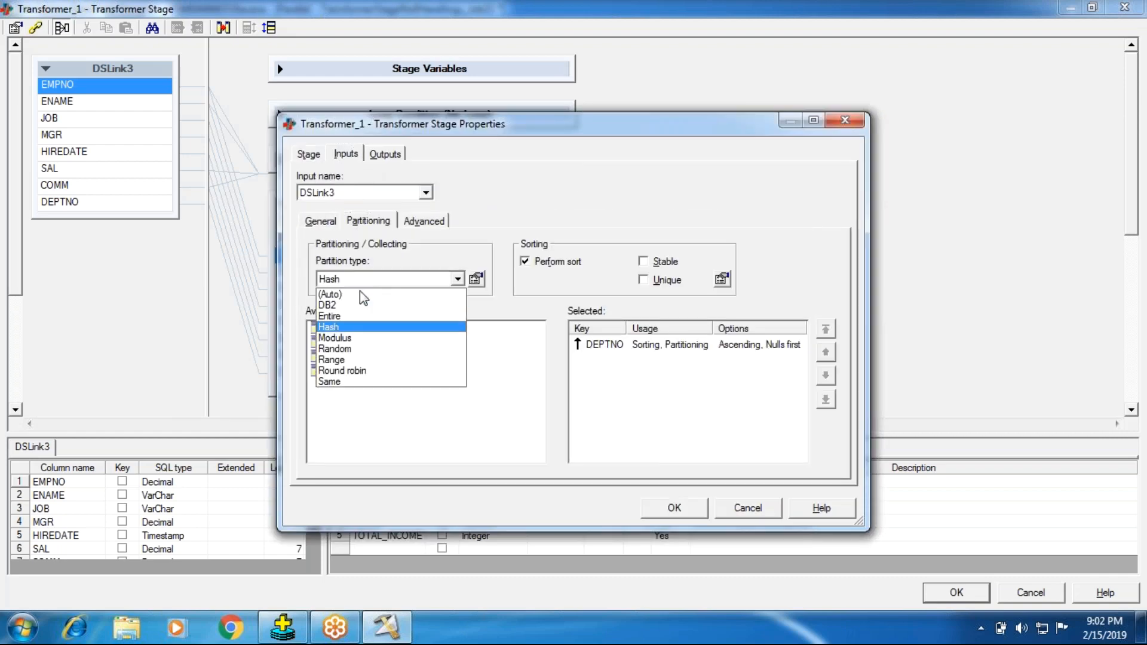
{"action": "left_click", "coordinate": [359, 295]}
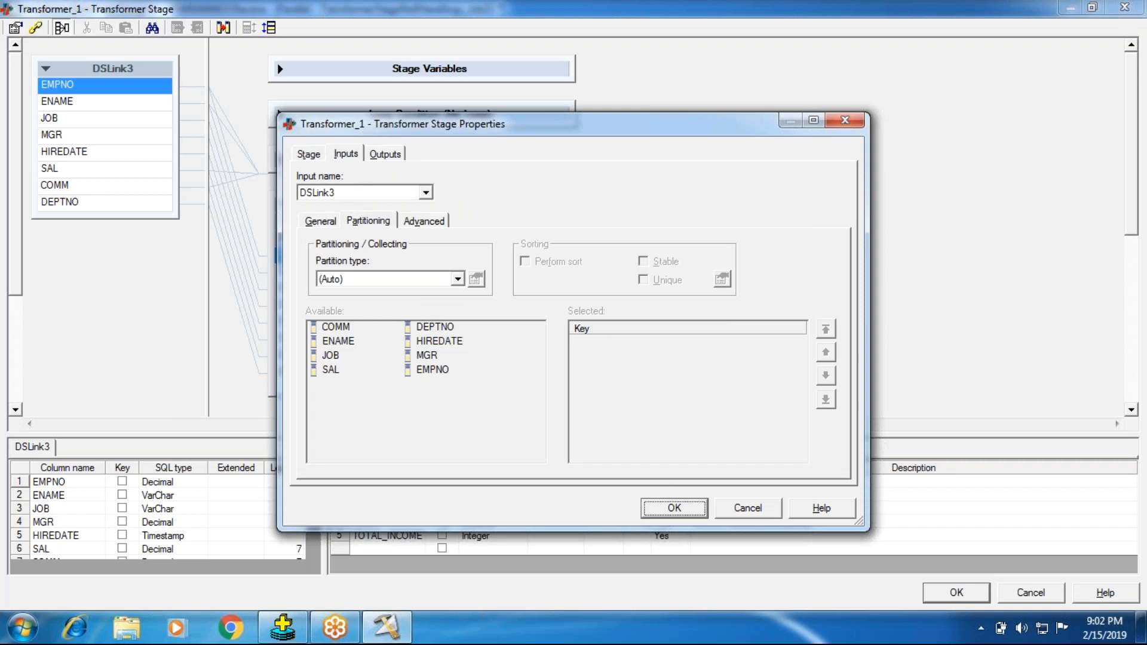
{"action": "left_click", "coordinate": [674, 508]}
{"action": "left_click", "coordinate": [957, 592]}
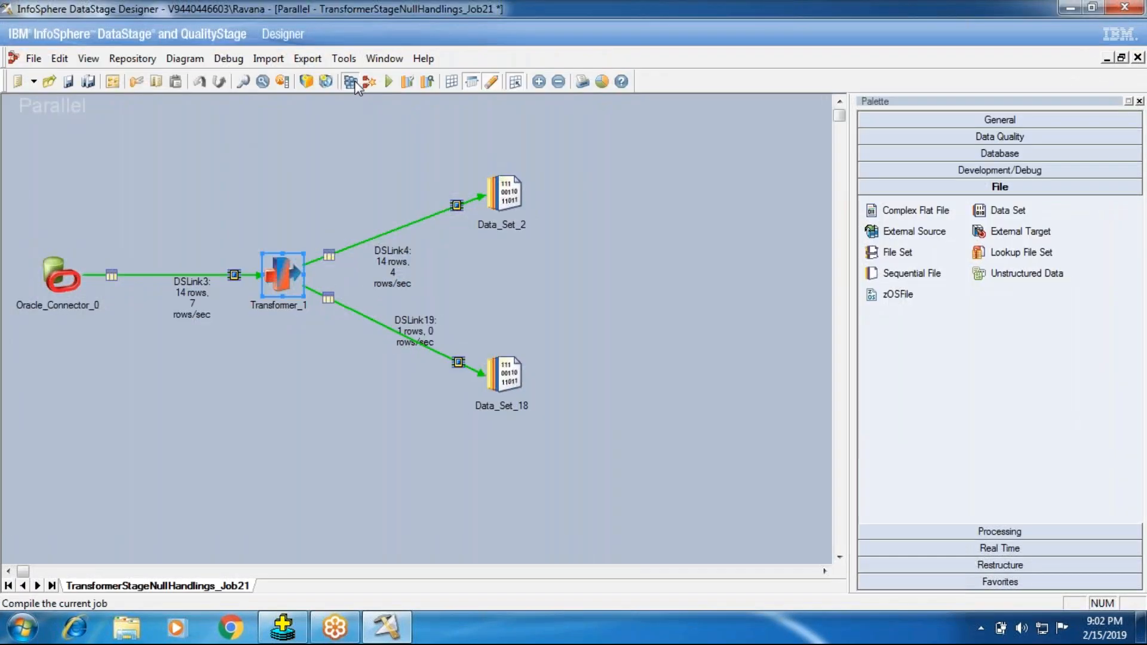
- Save and compile the job with the new partitioning, and run it with the offered configuration file
{"action": "left_click", "coordinate": [356, 83]}
{"action": "left_click", "coordinate": [537, 344]}
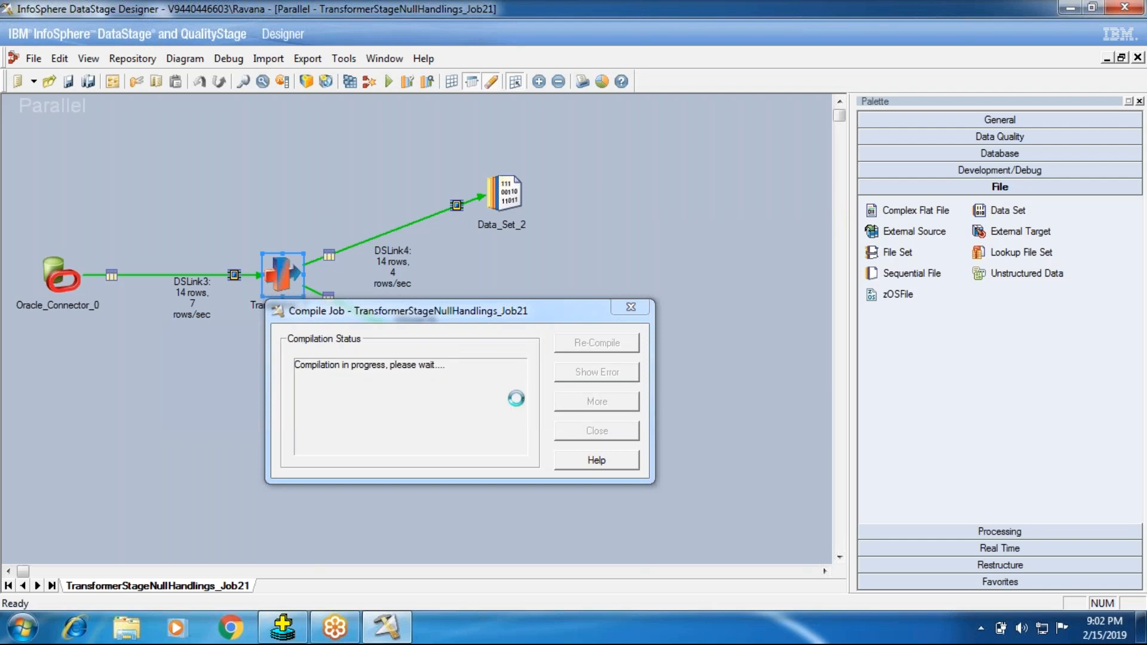
{"action": "left_click", "coordinate": [601, 433]}
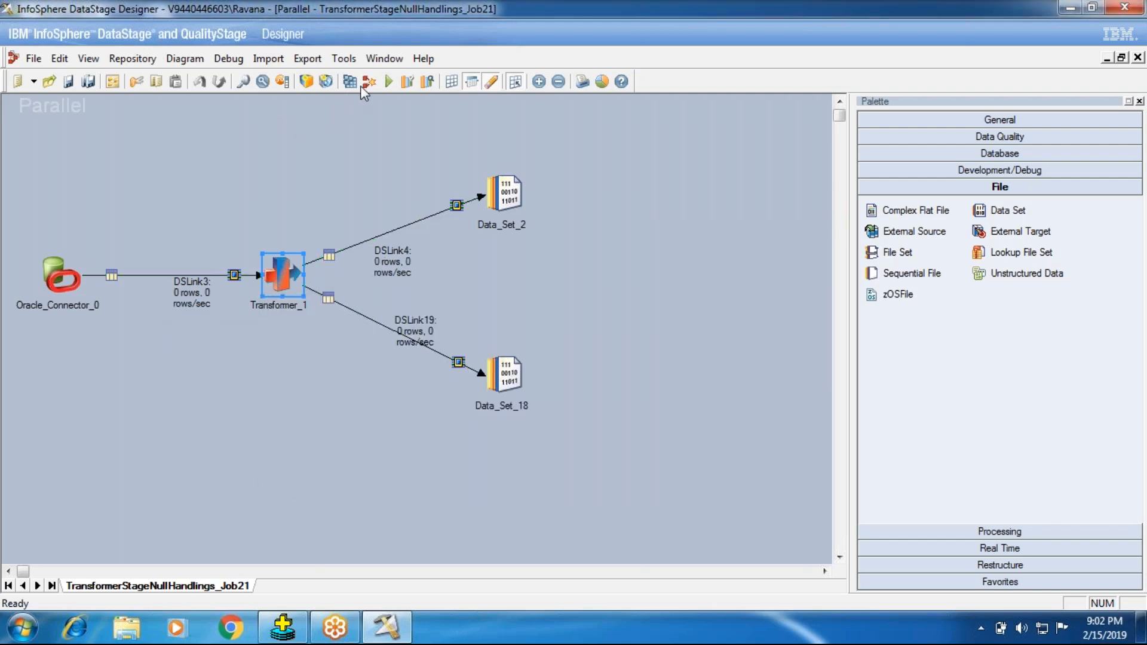
{"action": "left_click", "coordinate": [388, 82]}
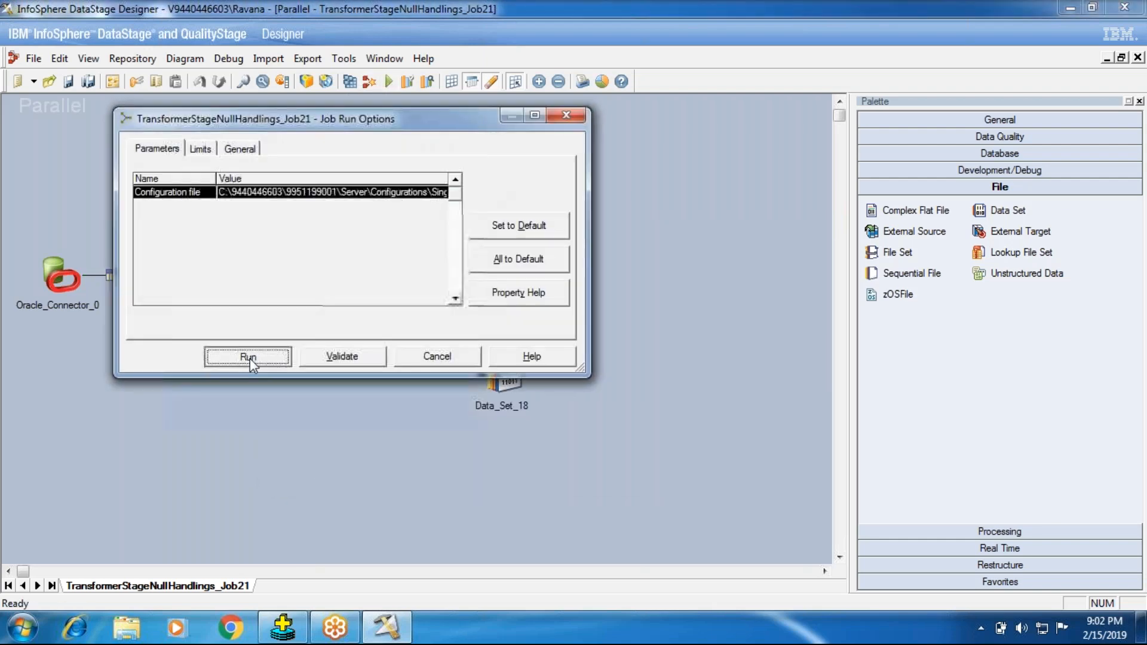
{"action": "left_click", "coordinate": [250, 358]}
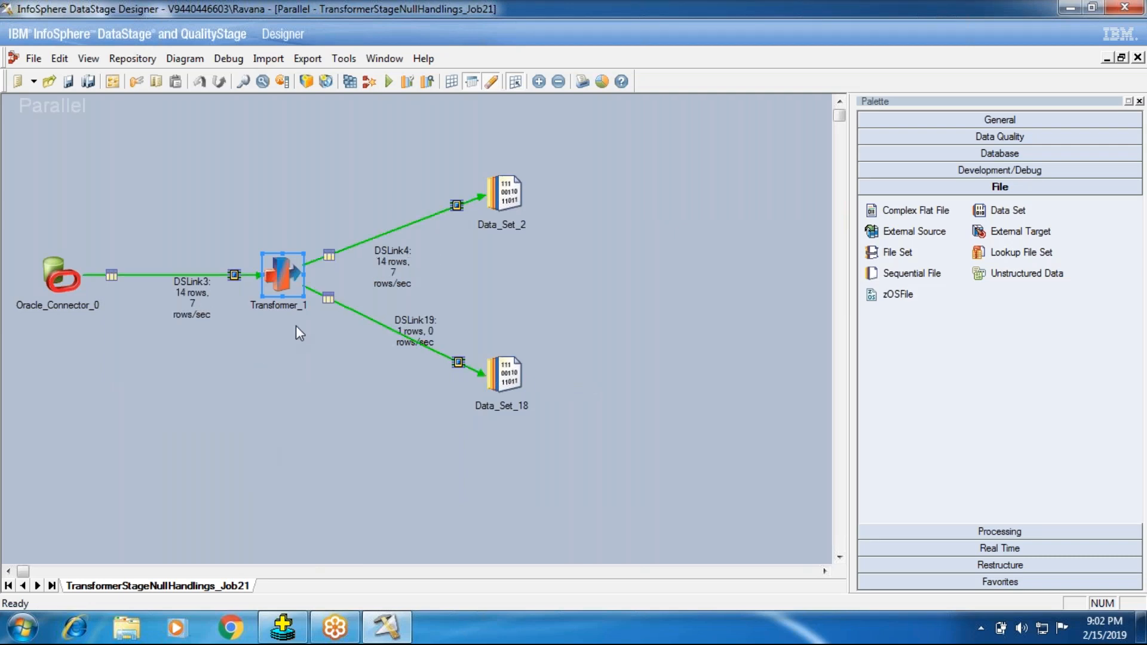
- View the new DSLink19 output in Data_Set_18 with the offered parameters and display options
{"action": "right_click", "coordinate": [511, 381]}
{"action": "left_click", "coordinate": [538, 435]}
{"action": "left_click", "coordinate": [343, 356]}
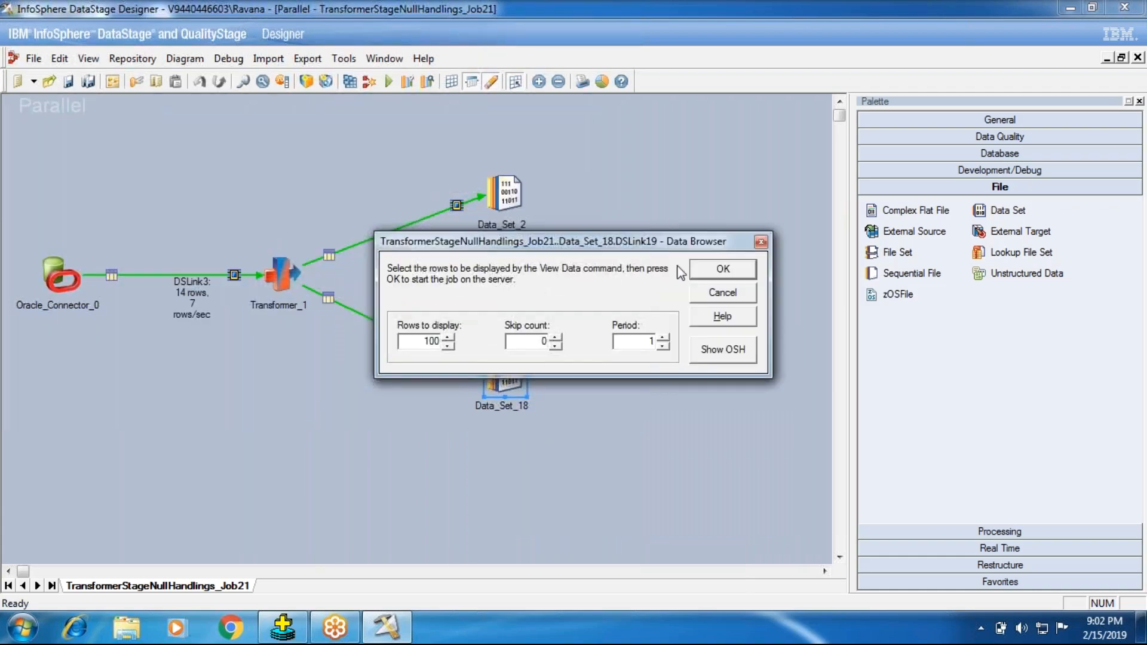
{"action": "left_click", "coordinate": [721, 269]}
- Highlight the last row of the unsorted emp query in SQL*Plus and compare it with the DSLink19 output in DataStage Designer
{"action": "left_click", "coordinate": [283, 628]}
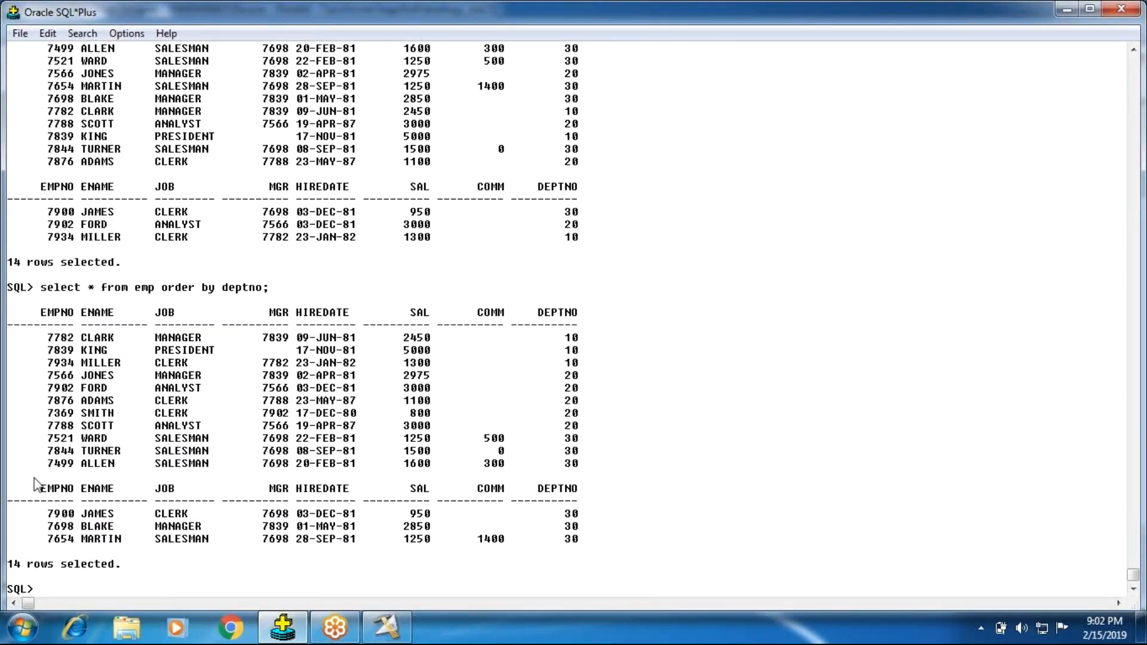
{"action": "left_click_drag", "start_coordinate": [41, 238], "coordinate": [629, 257]}
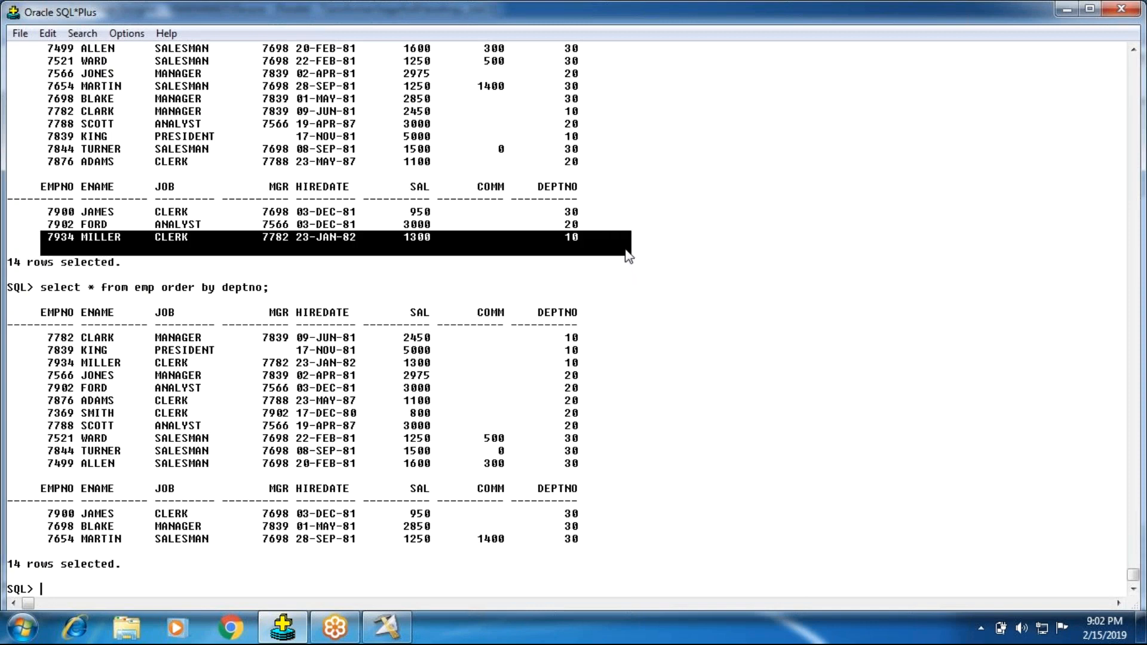
{"action": "left_click", "coordinate": [387, 627]}
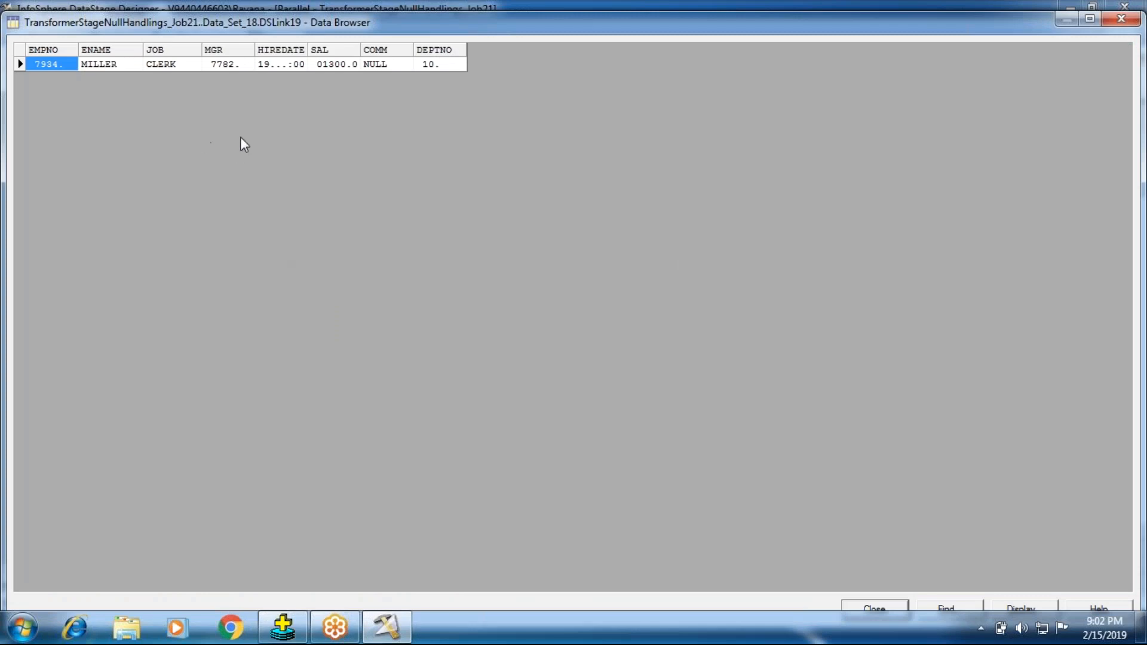
- Close the DSLink19 data view and clear the LastRow() constraint from DSLink19 in Transformer_1
{"action": "left_click", "coordinate": [896, 606]}
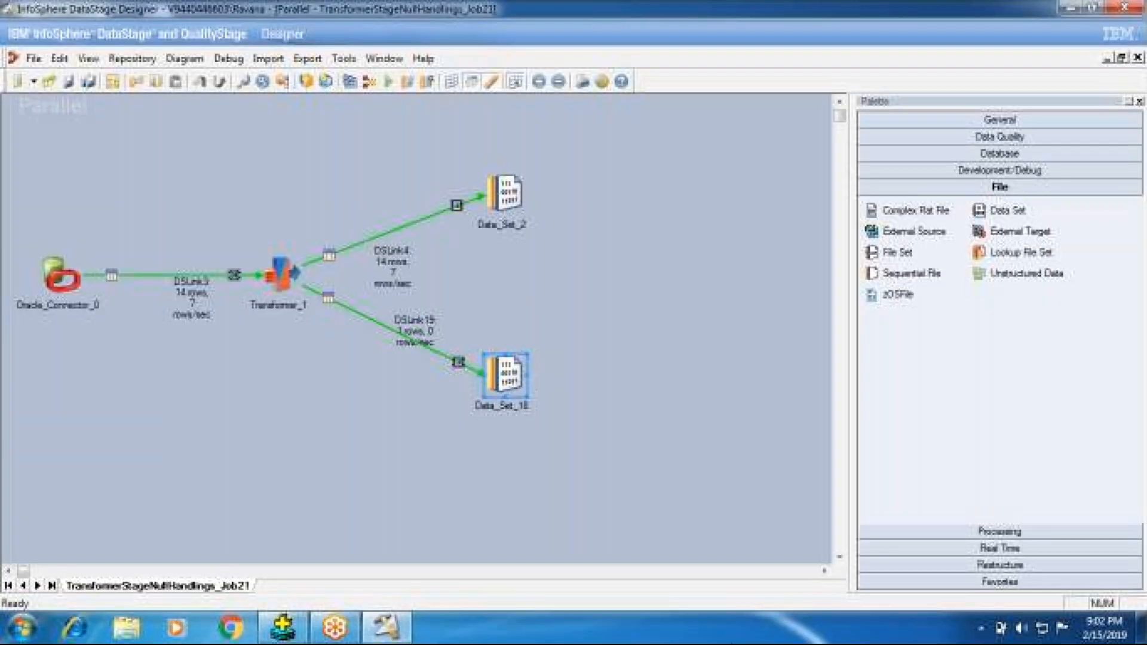
{"action": "left_click", "coordinate": [275, 278]}
{"action": "double_click", "coordinate": [267, 273]}
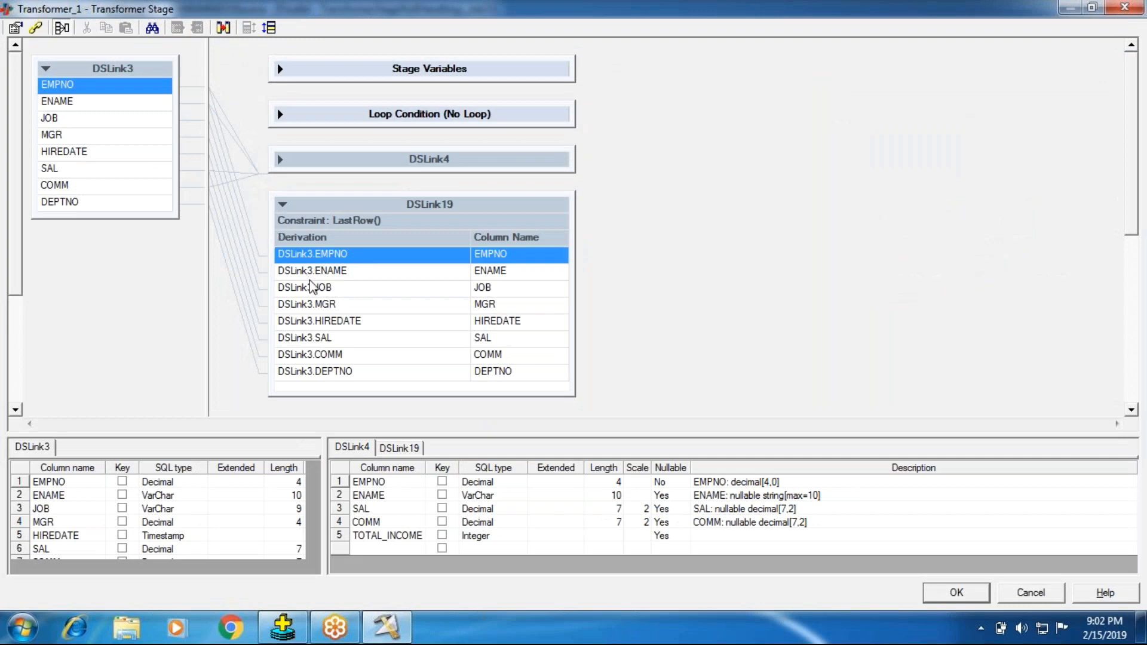
{"action": "double_click", "coordinate": [371, 221]}
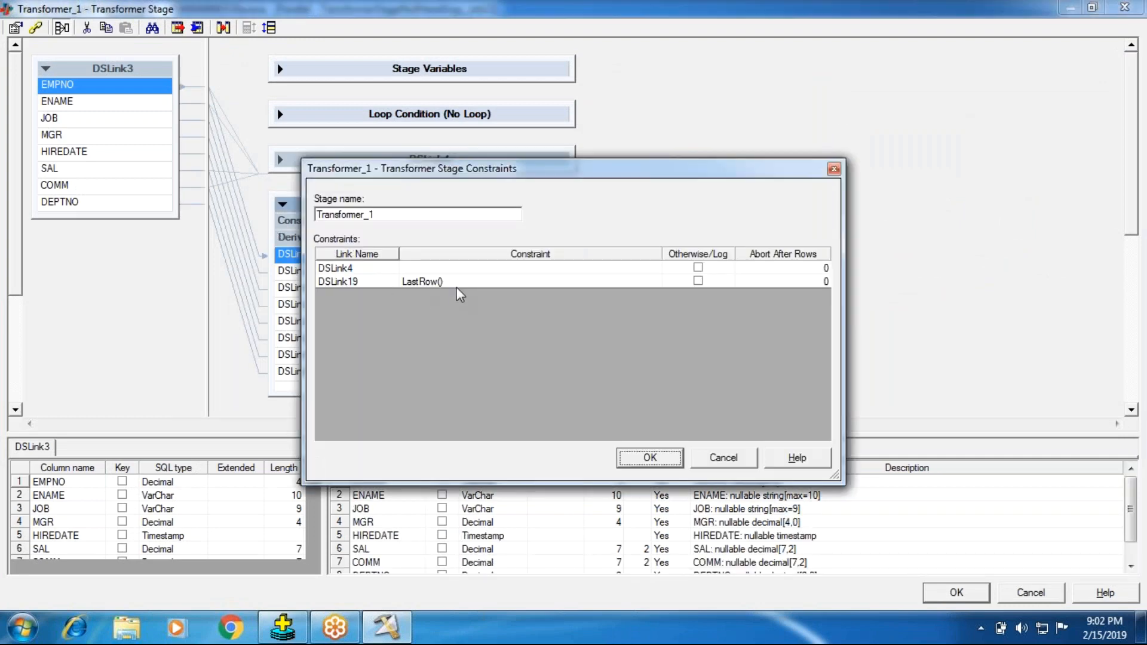
{"action": "left_click", "coordinate": [458, 288]}
{"action": "key", "text": "ctrl+a"}
{"action": "key", "text": "Delete"}
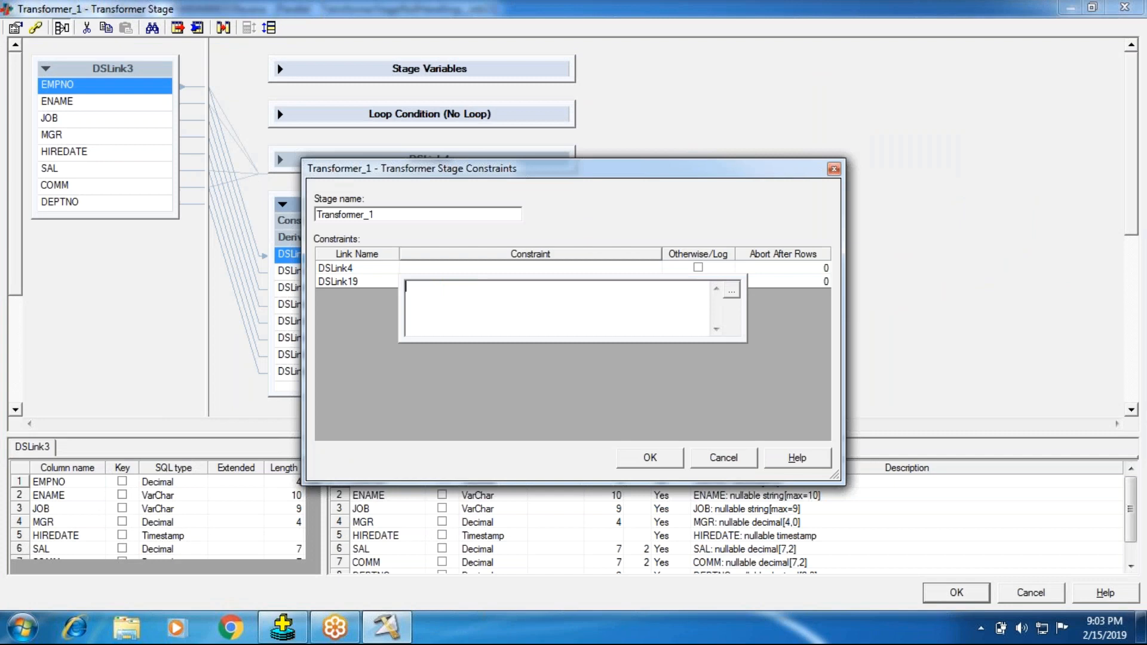
{"action": "left_click", "coordinate": [650, 465]}
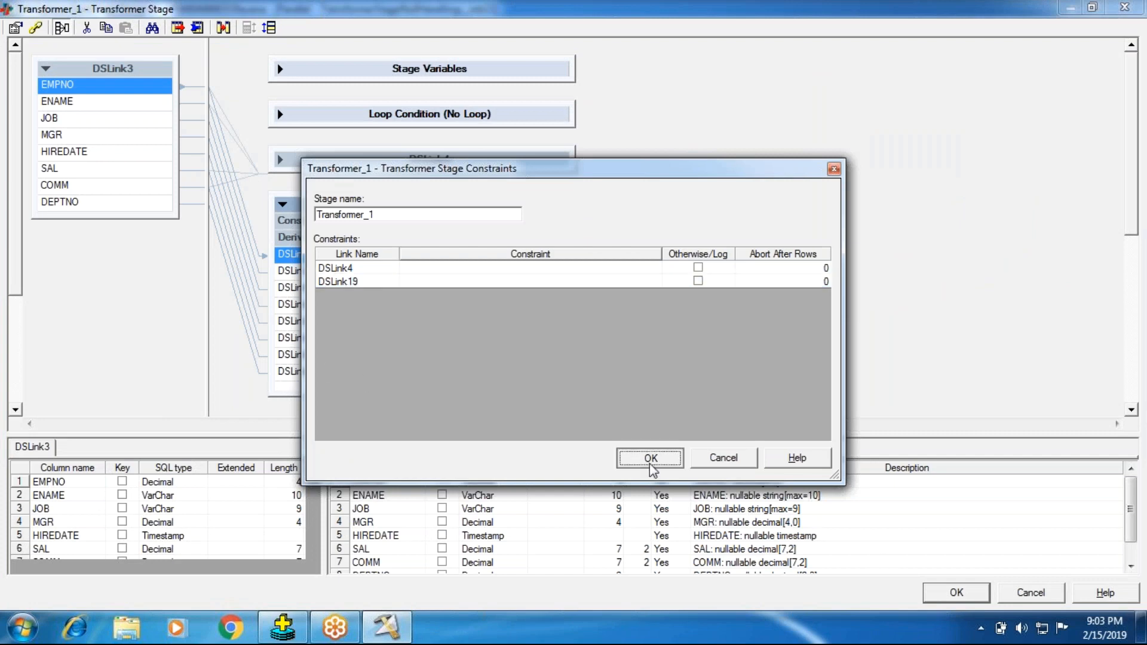
{"action": "left_click", "coordinate": [650, 460]}
- Append a new column to the DSLink19 output and set its derivation to the Last Row Handling function LastRow()
{"action": "left_click_drag", "start_coordinate": [392, 391], "coordinate": [390, 415]}
{"action": "right_click", "coordinate": [378, 392]}
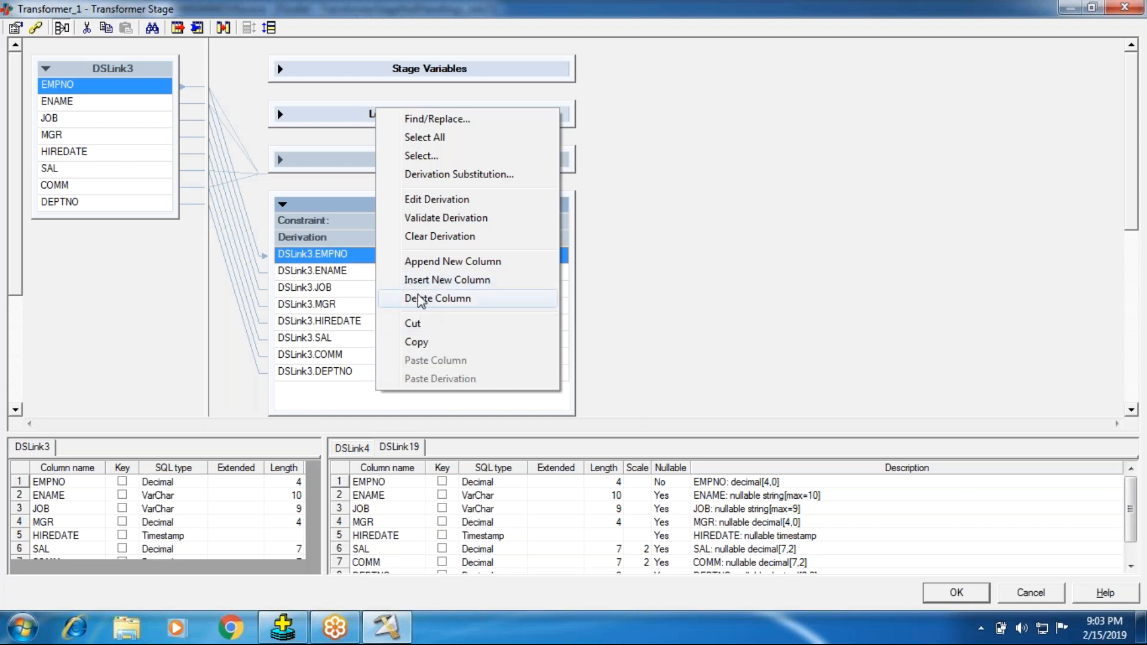
{"action": "left_click", "coordinate": [421, 266]}
{"action": "double_click", "coordinate": [382, 387]}
{"action": "right_click", "coordinate": [344, 369]}
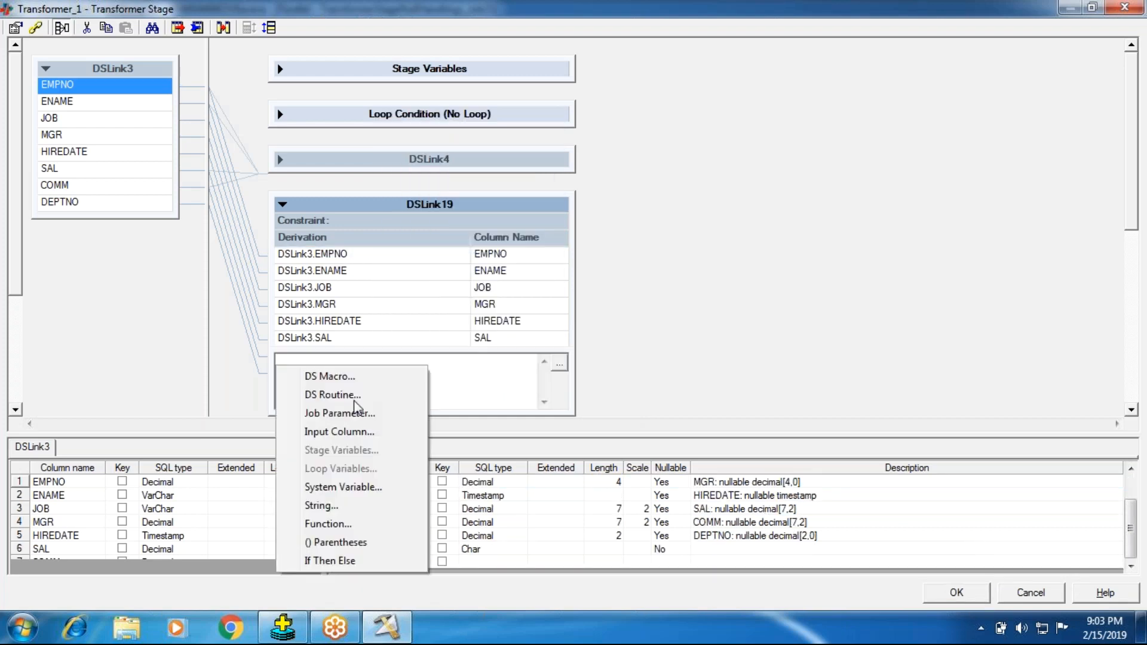
{"action": "left_click", "coordinate": [329, 527]}
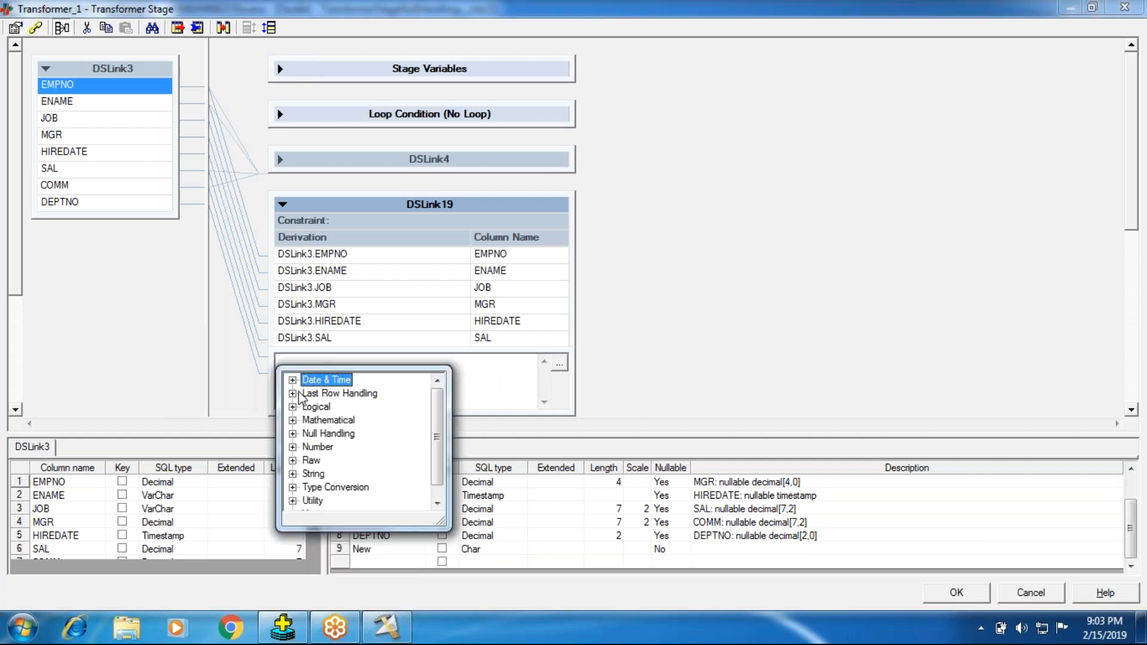
{"action": "left_click", "coordinate": [293, 394]}
{"action": "double_click", "coordinate": [330, 408]}
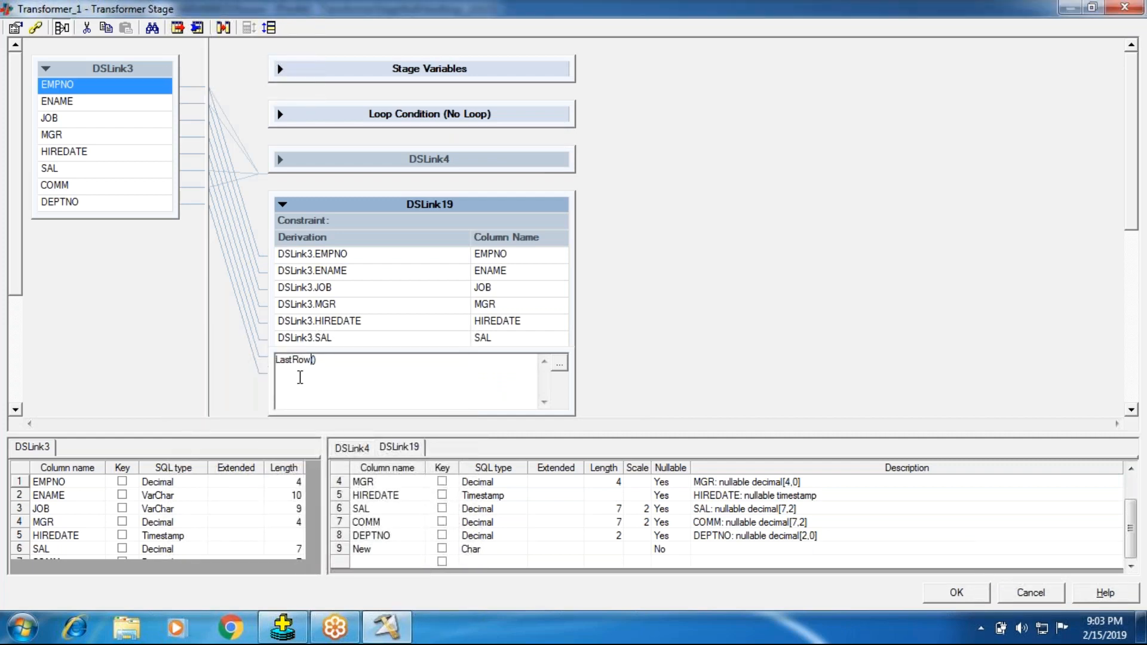
- Rename the newly appended DSLink19 column as LastRow, copying the function name from its derivation
{"action": "double_click", "coordinate": [299, 377]}
{"action": "key", "text": "ctrl+c"}
{"action": "left_click", "coordinate": [970, 299]}
{"action": "double_click", "coordinate": [382, 549]}
{"action": "left_click_drag", "start_coordinate": [381, 548], "coordinate": [321, 534]}
{"action": "key", "text": "ctrl+v"}
{"action": "left_click", "coordinate": [684, 357]}
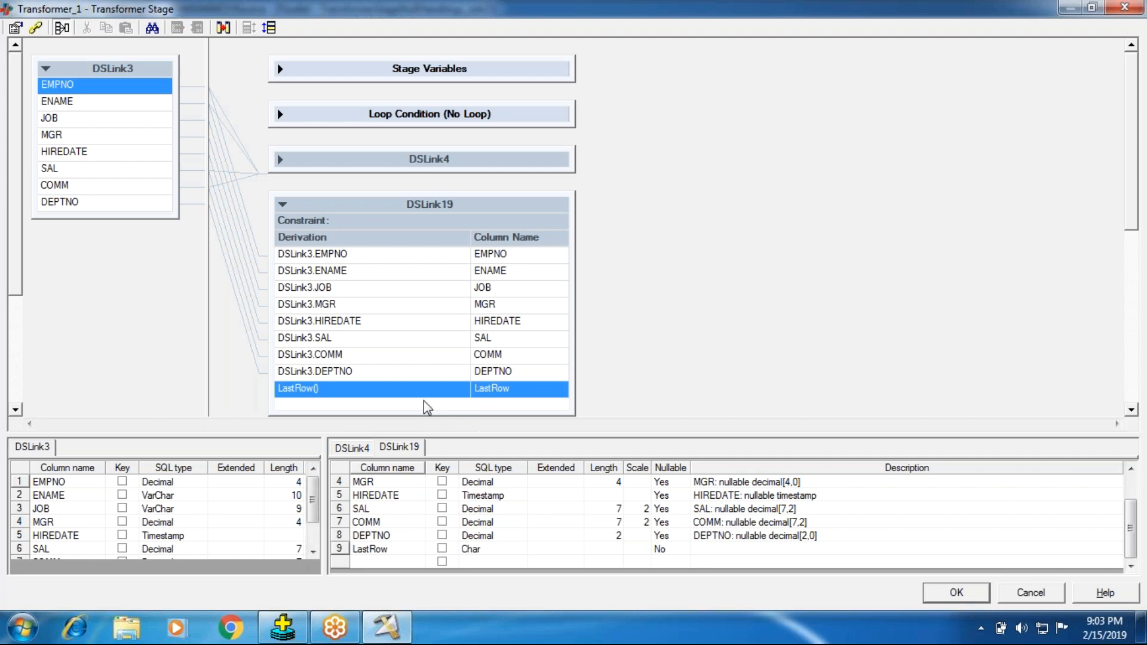
- Append another column to DSLink19 and set its derivation to LastRowInGroup(DSLink3.DEPTNO)
{"action": "right_click", "coordinate": [424, 401]}
{"action": "left_click", "coordinate": [475, 272]}
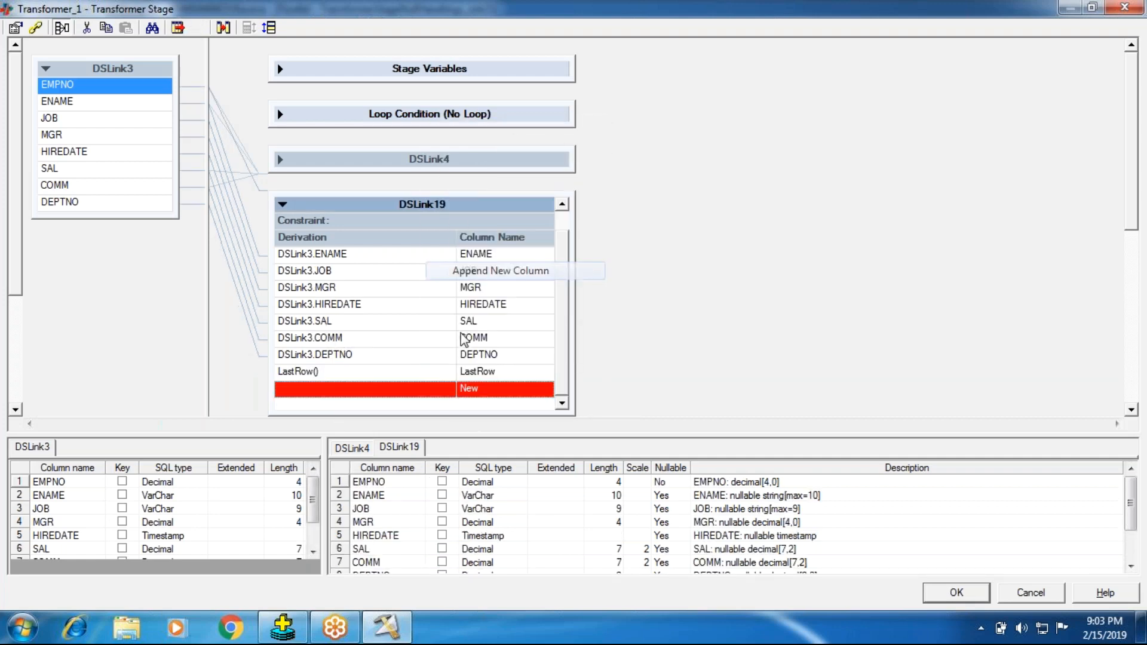
{"action": "double_click", "coordinate": [417, 388]}
{"action": "right_click", "coordinate": [417, 388]}
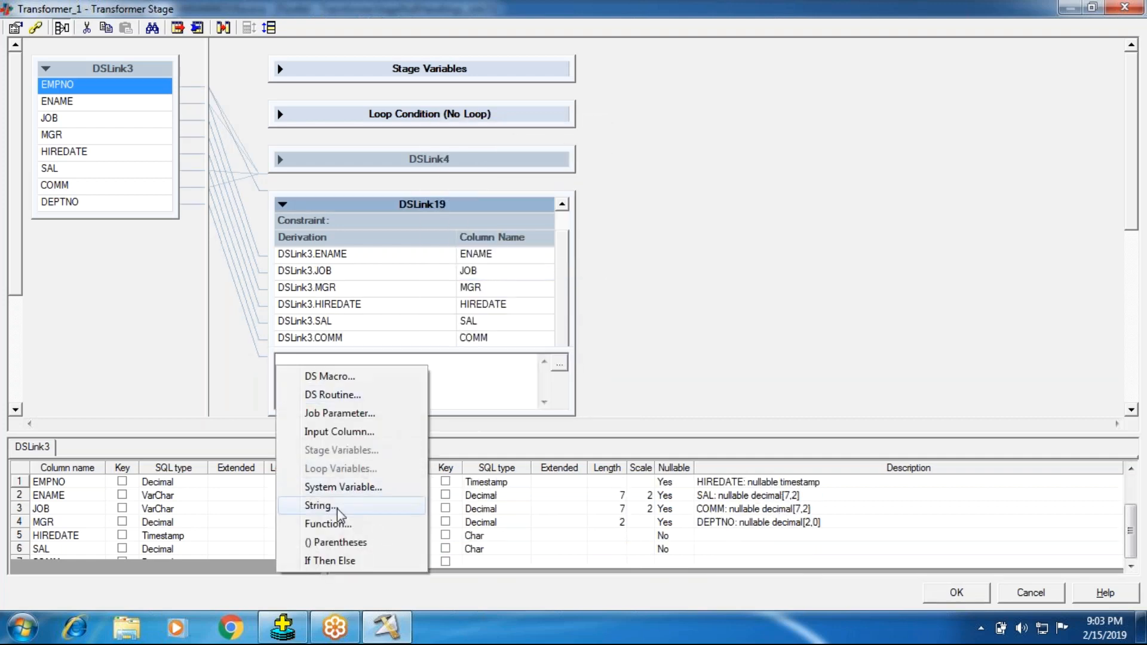
{"action": "left_click", "coordinate": [342, 524]}
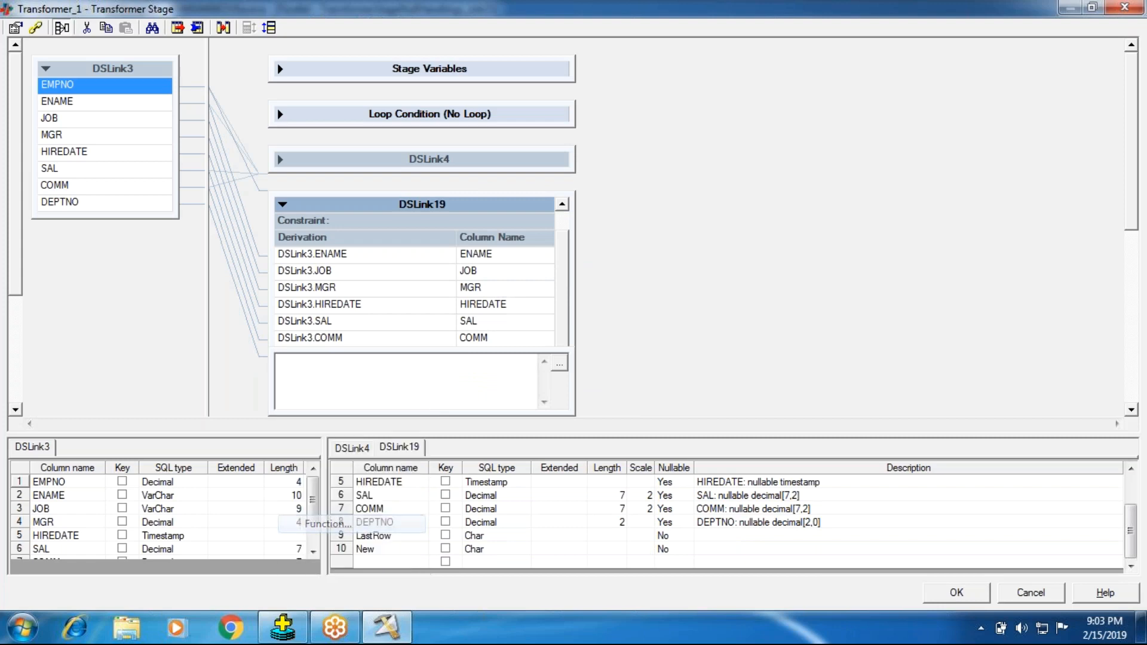
{"action": "left_click", "coordinate": [294, 394]}
{"action": "left_click", "coordinate": [333, 422]}
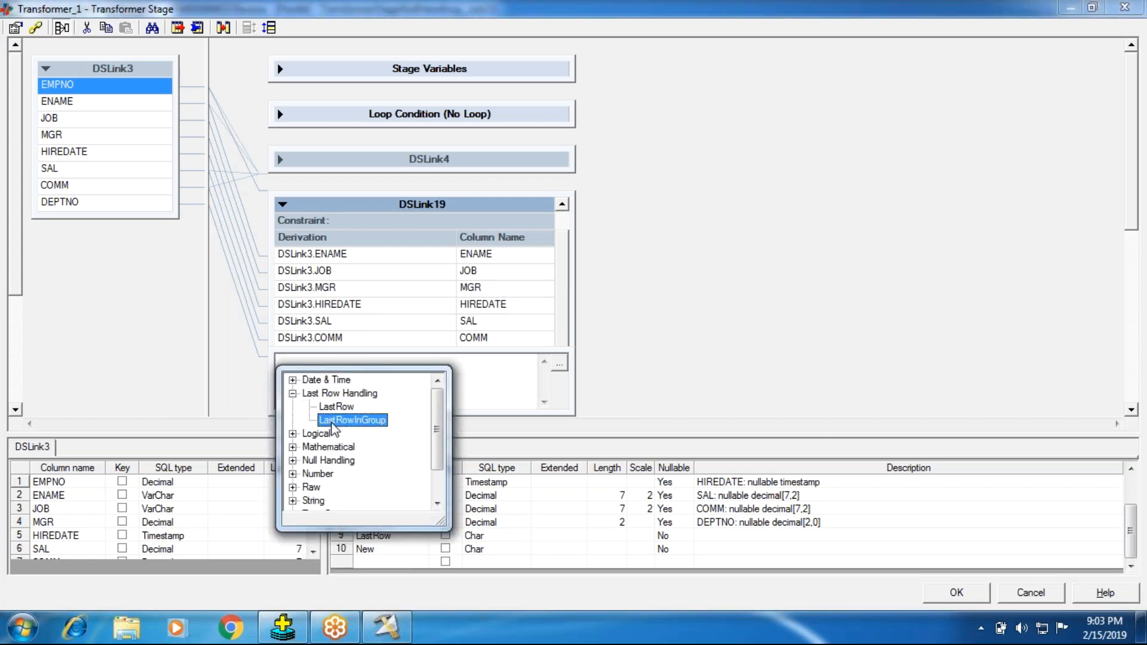
{"action": "double_click", "coordinate": [332, 422]}
{"action": "right_click", "coordinate": [388, 362]}
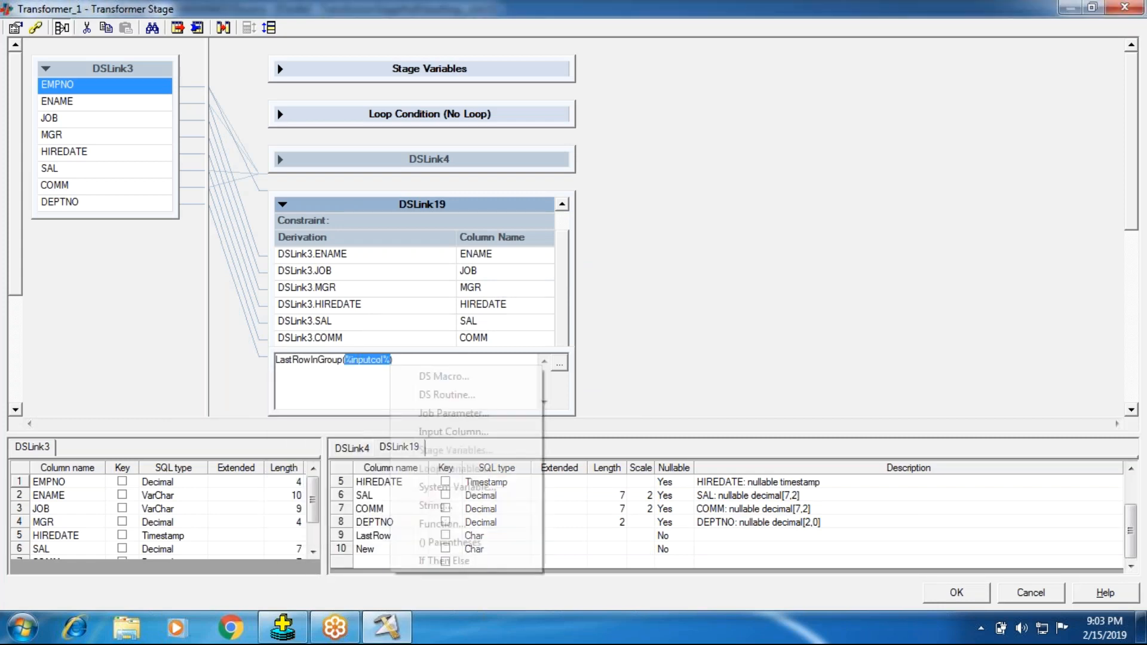
{"action": "left_click", "coordinate": [434, 434]}
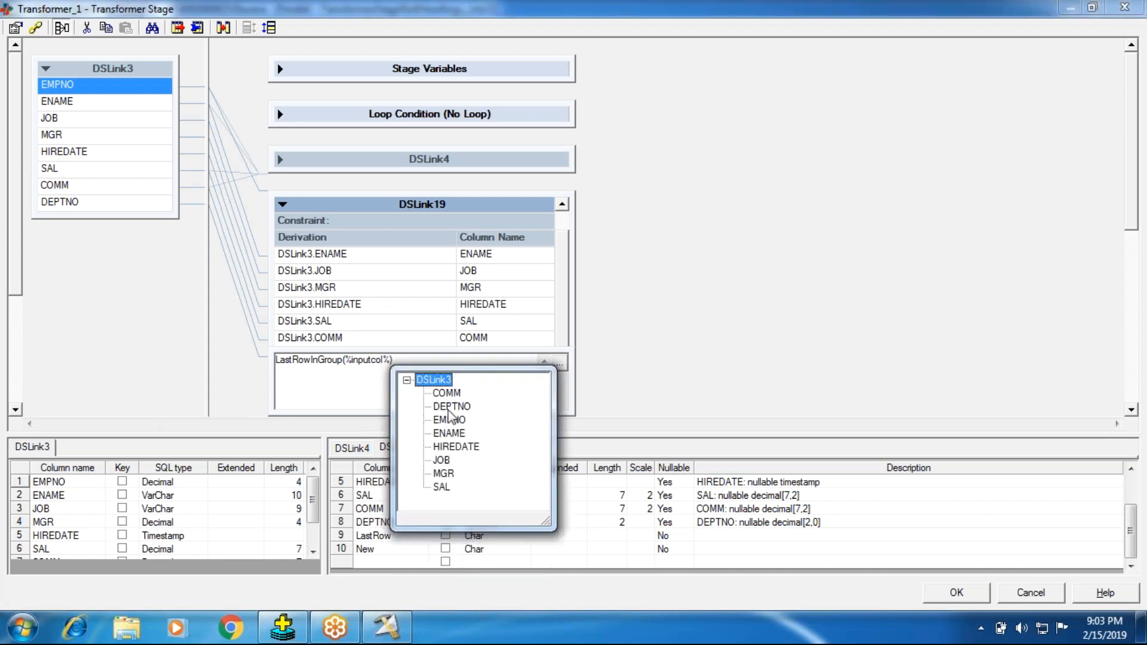
{"action": "double_click", "coordinate": [452, 406]}
- Rename the second new column as LastRowInGroup, copying the function name from its derivation, and accept the Transformer_1 changes
{"action": "left_click_drag", "start_coordinate": [339, 360], "coordinate": [213, 358]}
{"action": "key", "text": "ctrl+c"}
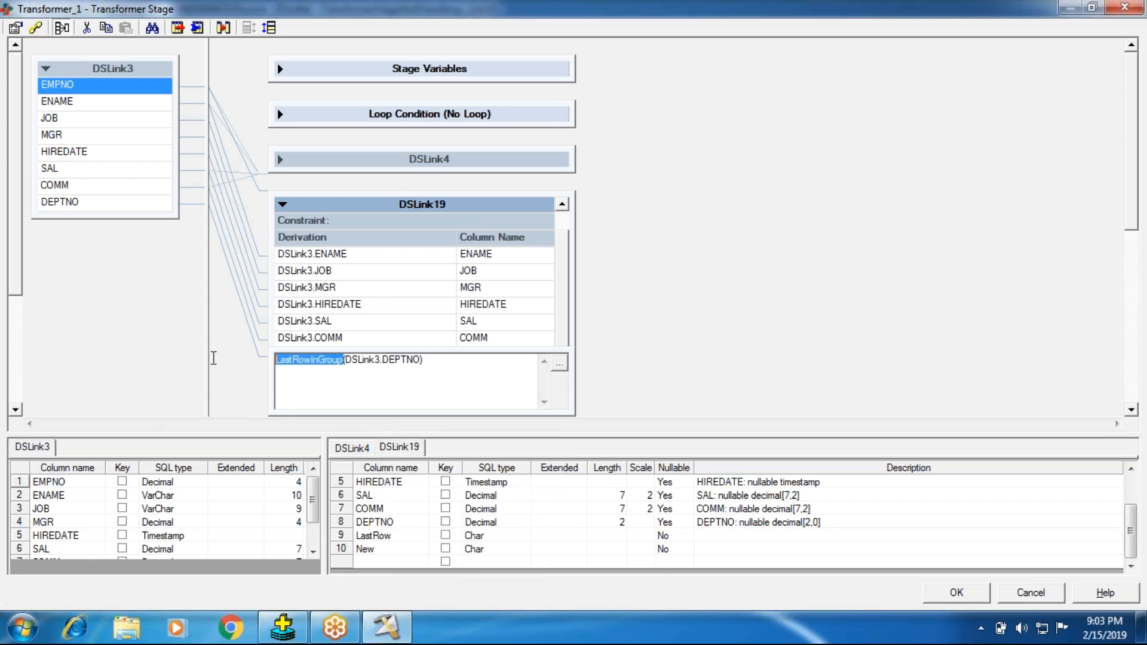
{"action": "left_click", "coordinate": [835, 364]}
{"action": "double_click", "coordinate": [395, 549]}
{"action": "left_click_drag", "start_coordinate": [393, 549], "coordinate": [275, 538]}
{"action": "key", "text": "ctrl+v"}
{"action": "left_click", "coordinate": [834, 272]}
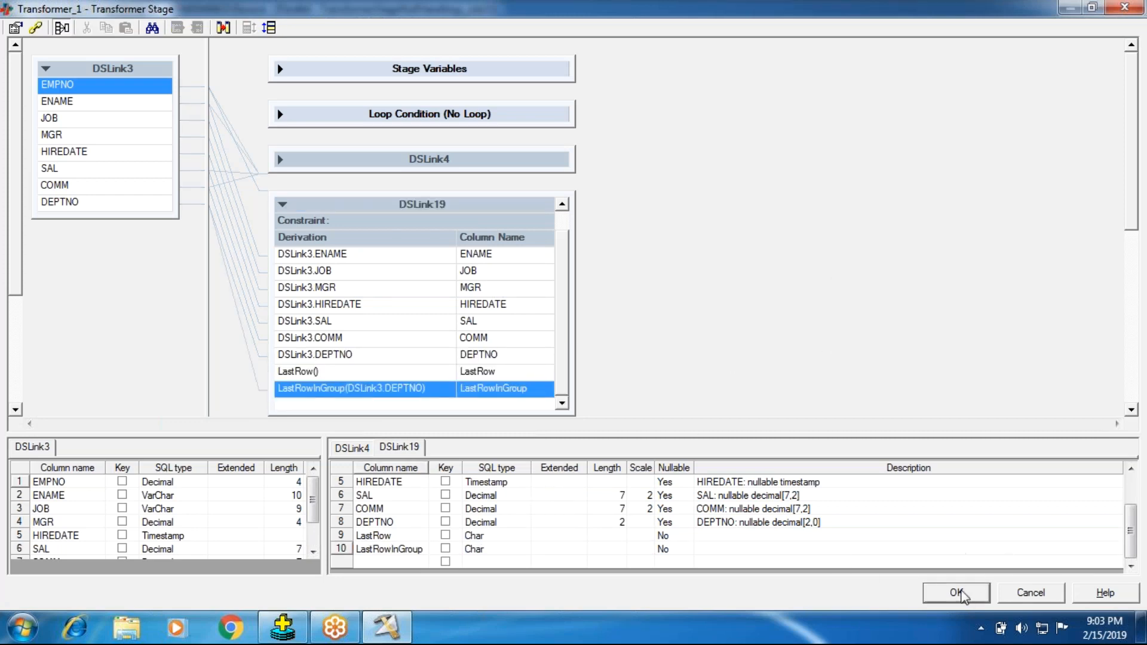
{"action": "left_click", "coordinate": [954, 594]}
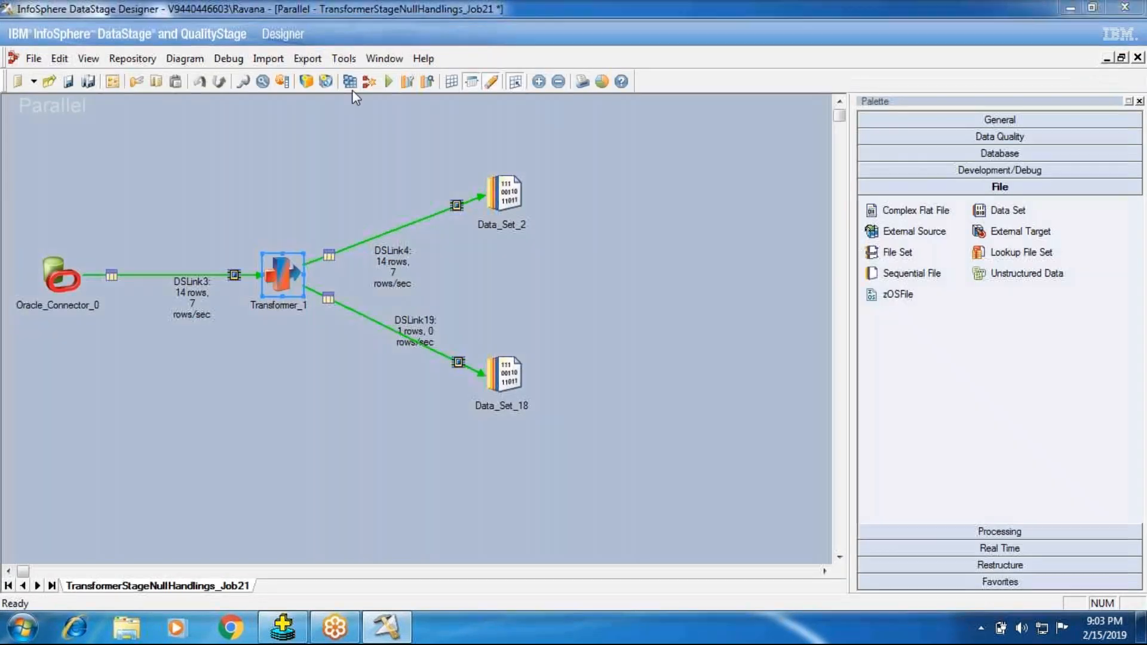
- Save and compile the job with the added columns, and run it with the offered configuration file
{"action": "left_click", "coordinate": [350, 82]}
{"action": "left_click", "coordinate": [544, 345]}
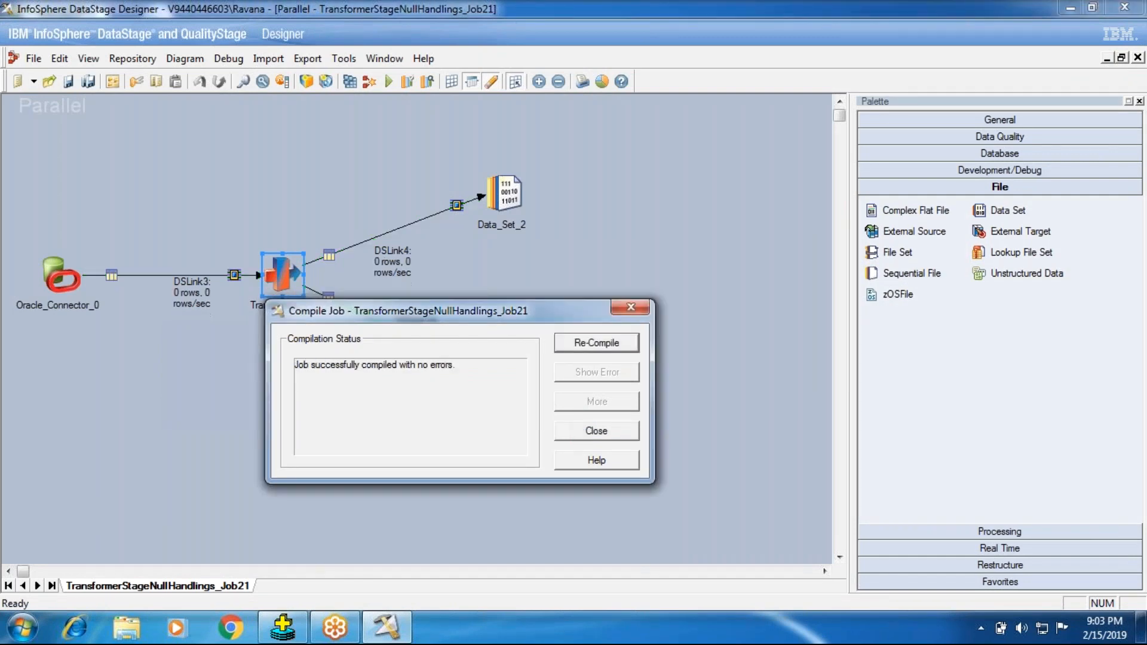
{"action": "left_click", "coordinate": [582, 436]}
{"action": "left_click", "coordinate": [391, 82]}
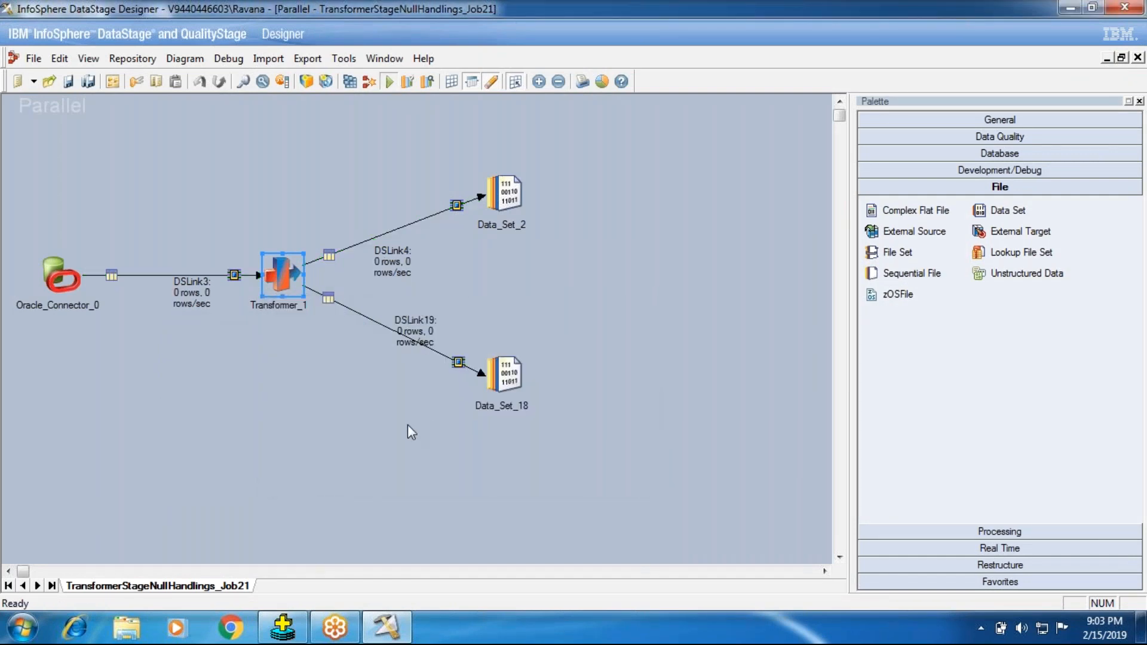
{"action": "left_click", "coordinate": [247, 356]}
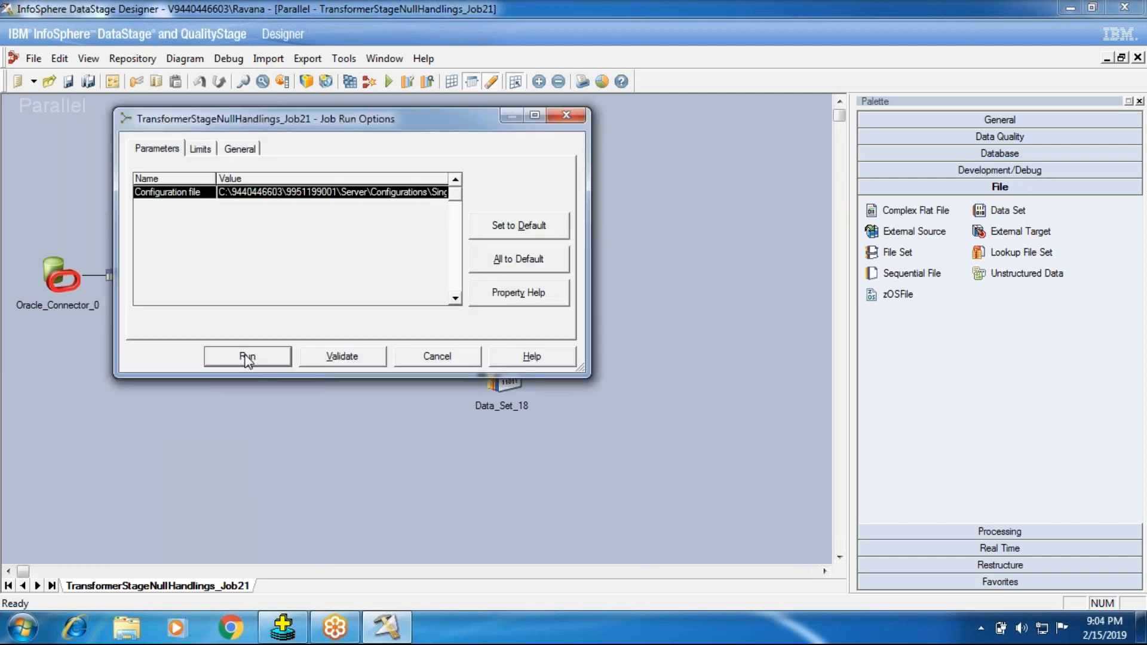
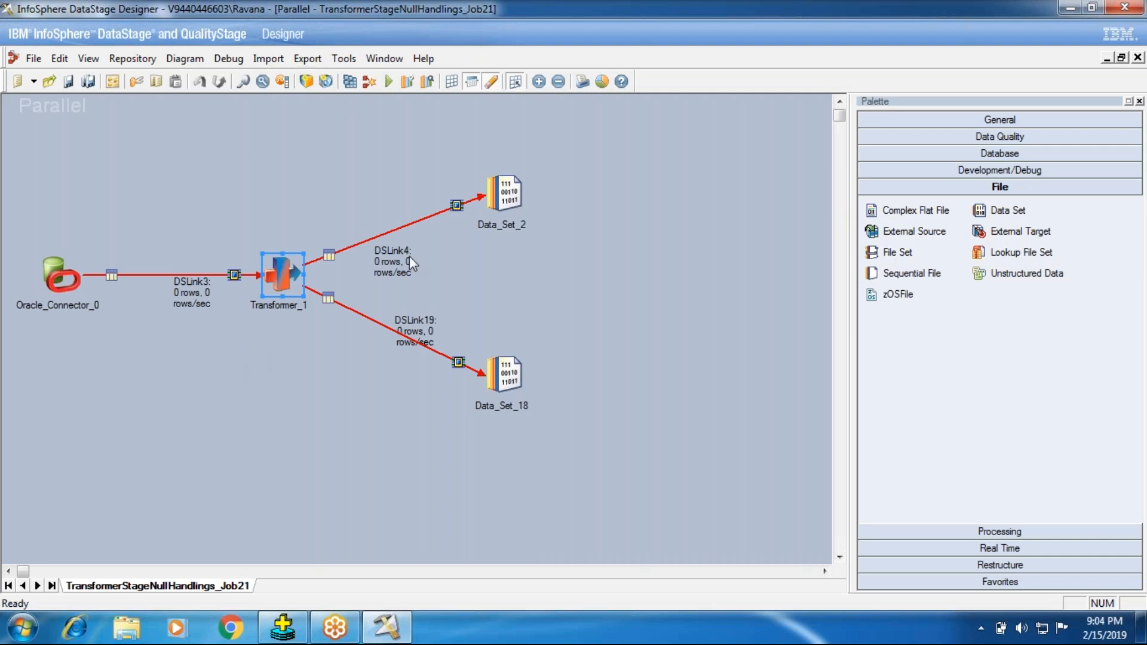
- Examine the Transformer_1 errors in the job log, opening the fatal "EMPNO" event and the following entries, and close the log
{"action": "key", "text": "ctrl+l"}
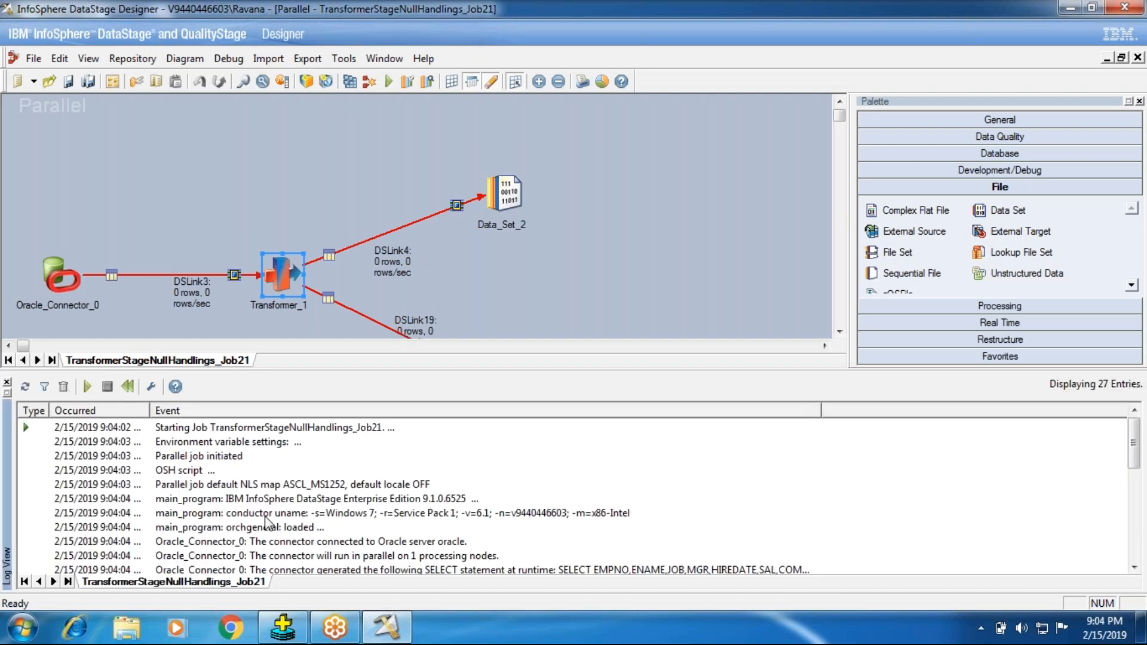
{"action": "scroll", "coordinate": [169, 501], "scroll_direction": "up", "scroll_amount": 1}
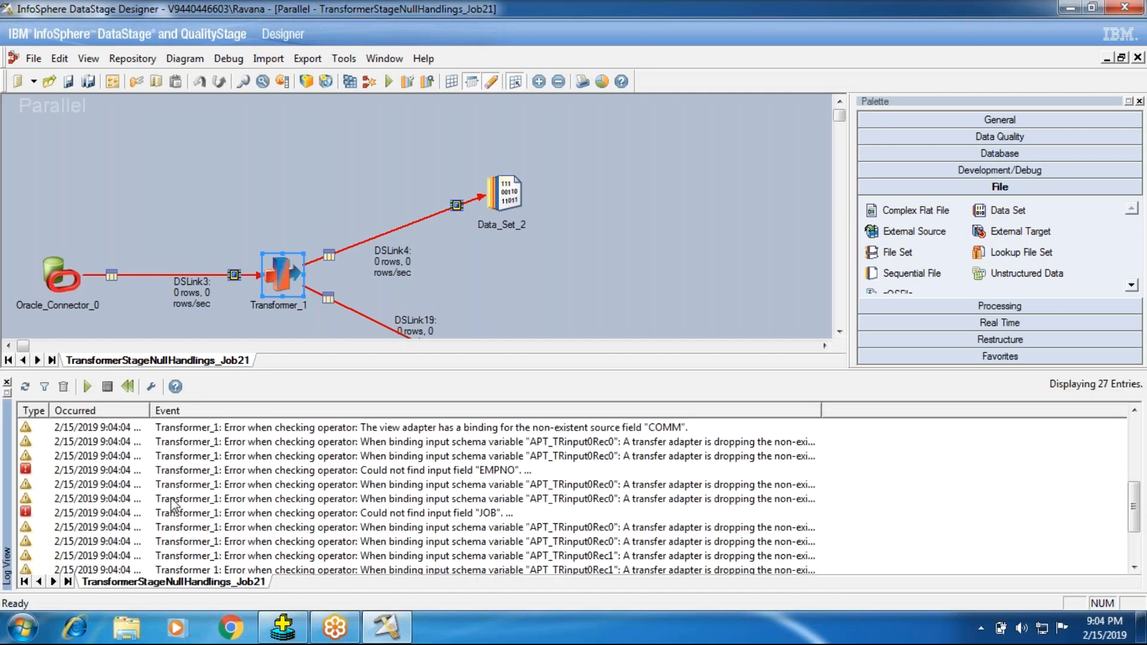
{"action": "double_click", "coordinate": [232, 472]}
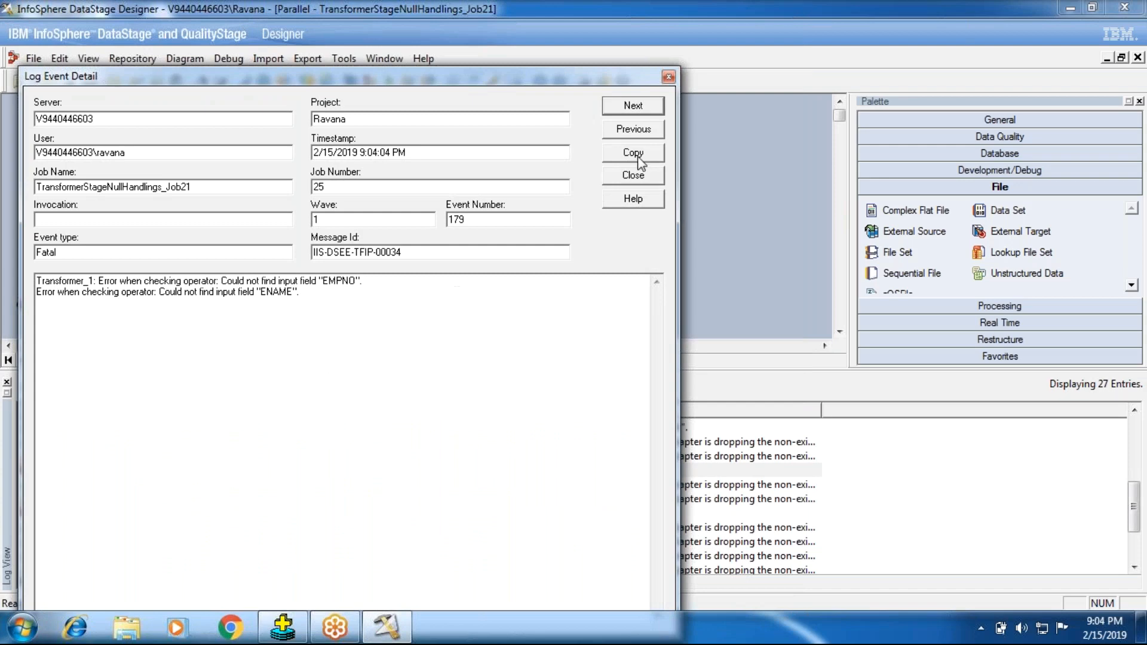
{"action": "left_click", "coordinate": [633, 106]}
{"action": "left_click", "coordinate": [633, 106]}
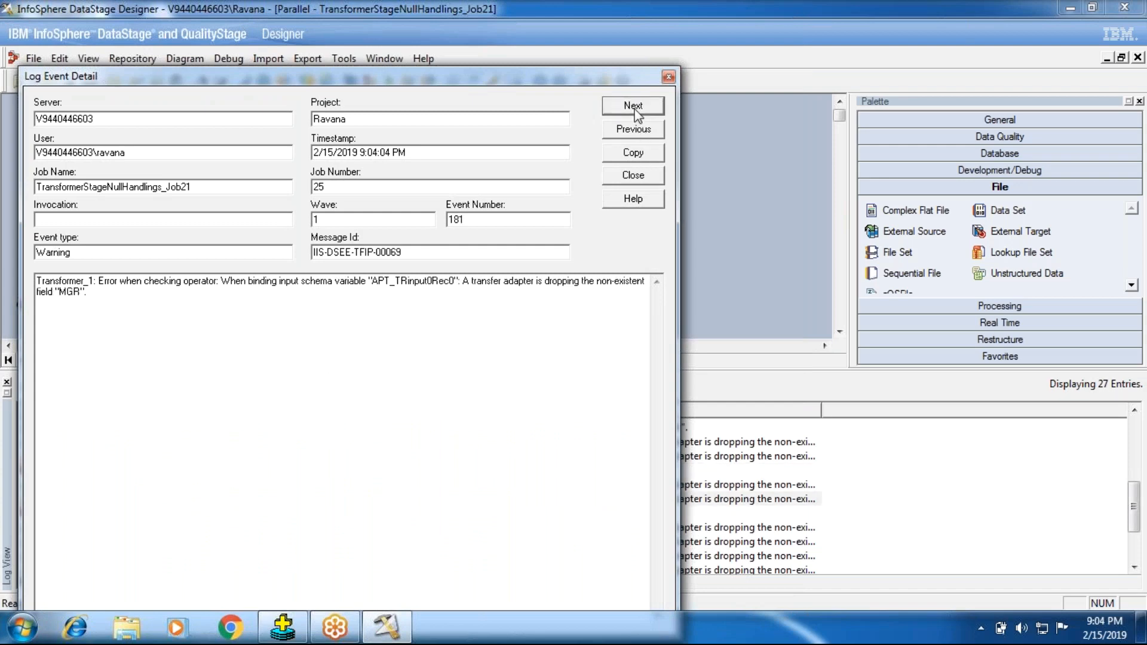
{"action": "left_click", "coordinate": [621, 173]}
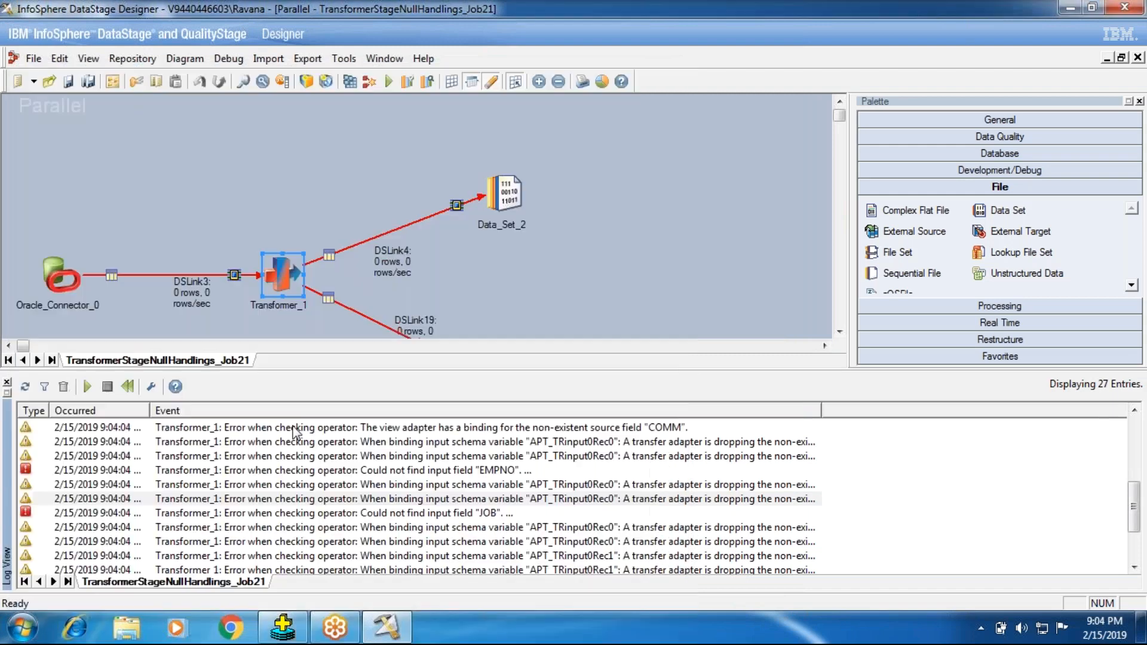
{"action": "left_click", "coordinate": [7, 382]}
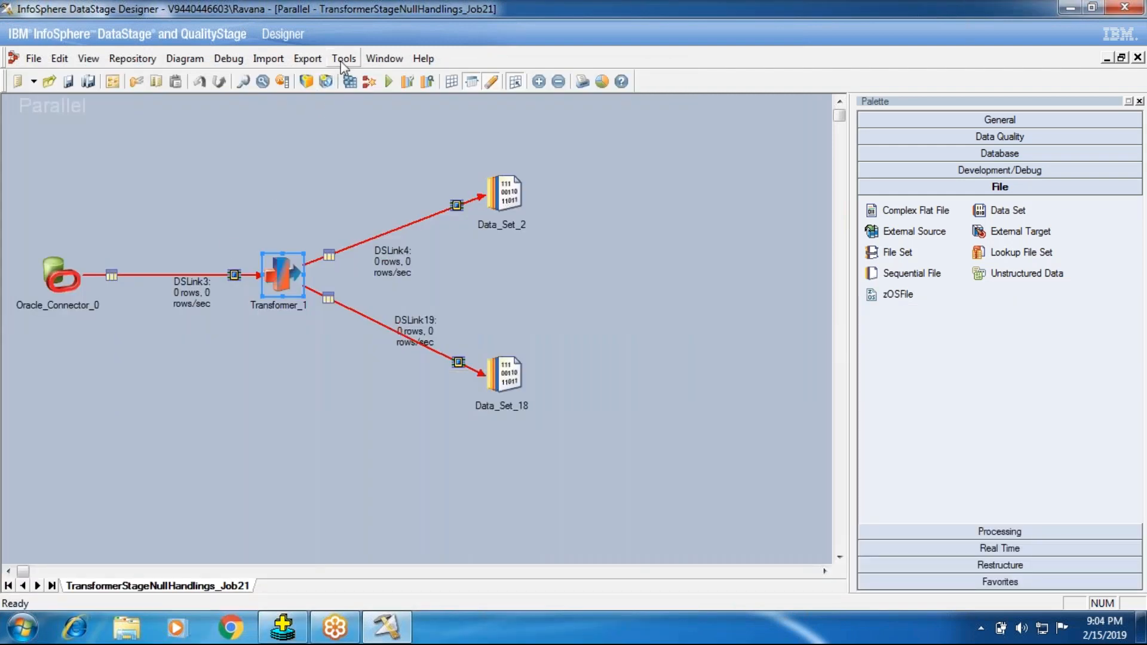
- Launch DataStage Director and review the DSLink19 and DSLink4 output columns in Transformer_1 before closing the stage editor
{"action": "left_click", "coordinate": [344, 58]}
{"action": "left_click", "coordinate": [376, 191]}
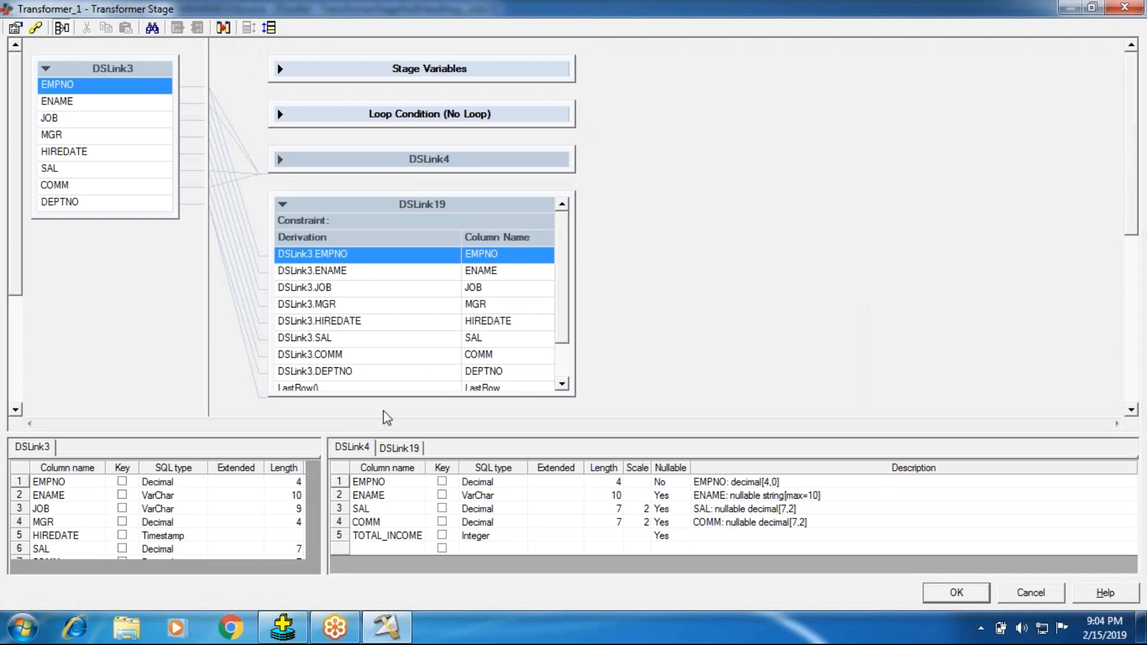
{"action": "left_click", "coordinate": [375, 340]}
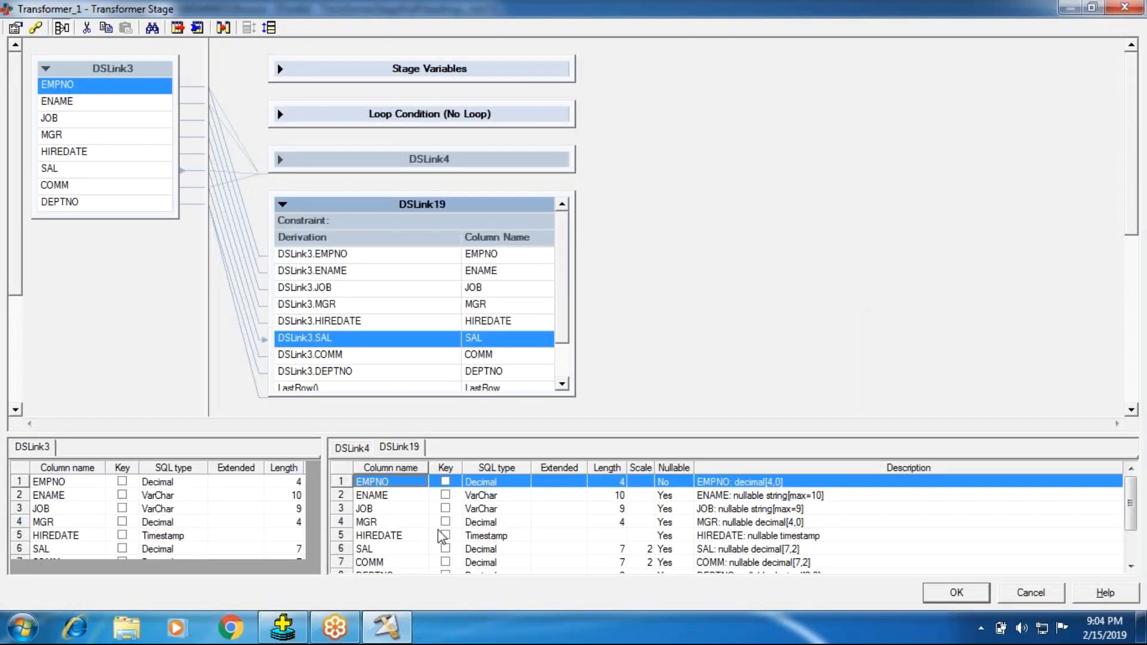
{"action": "scroll", "coordinate": [945, 552], "scroll_direction": "down", "scroll_amount": 2}
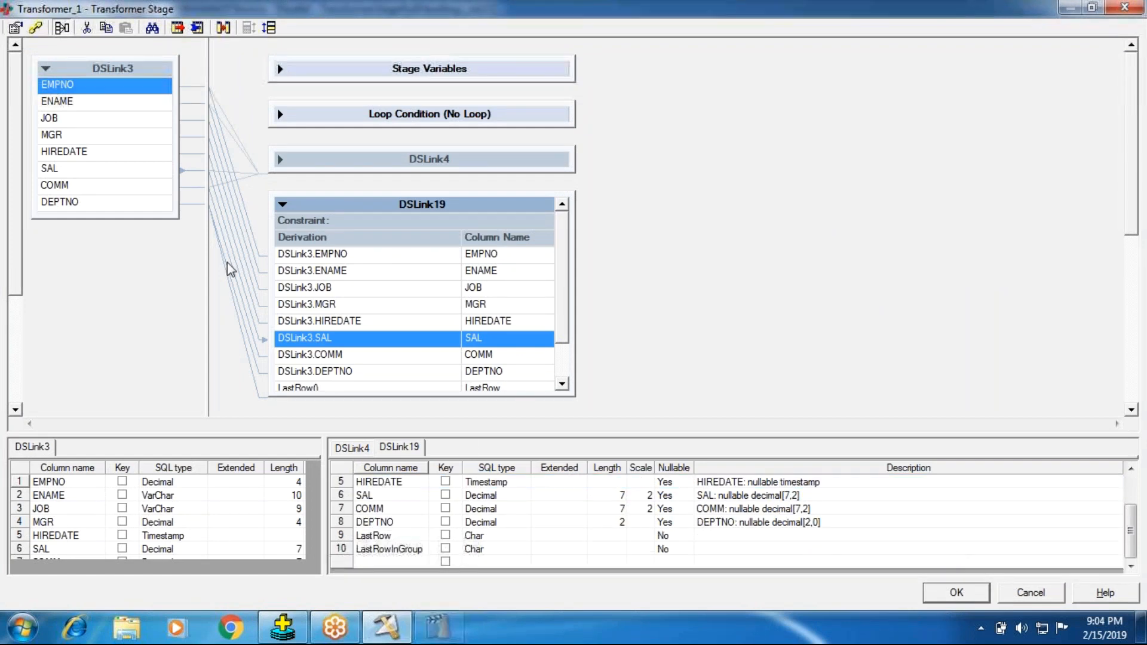
{"action": "left_click", "coordinate": [282, 204]}
{"action": "left_click", "coordinate": [280, 158]}
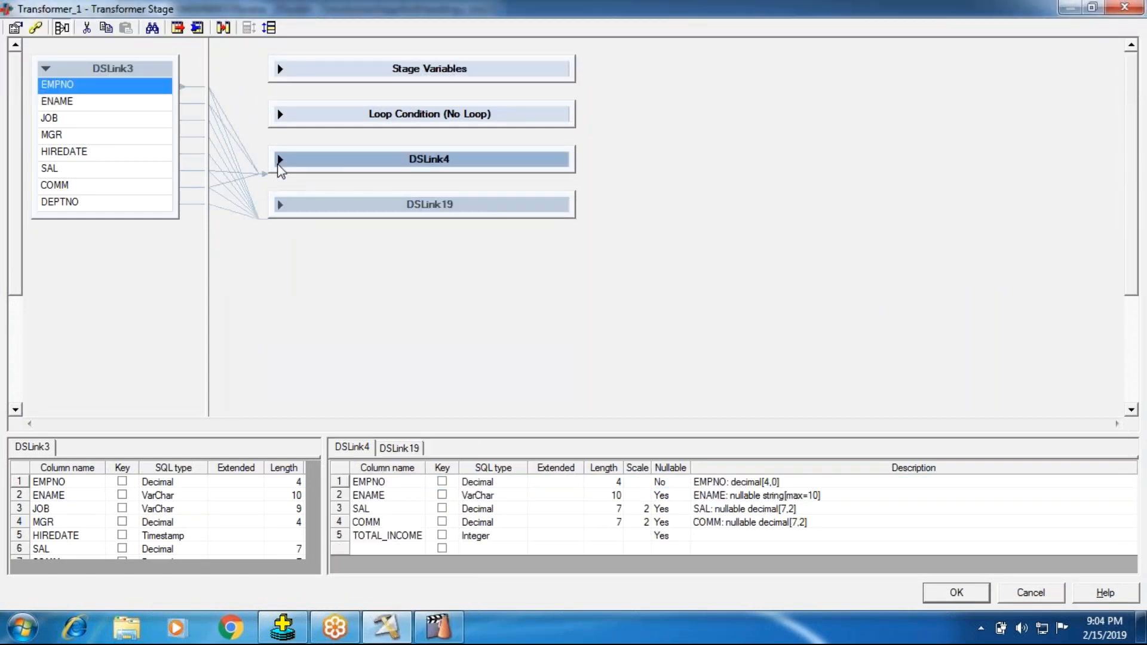
{"action": "left_click", "coordinate": [279, 159]}
{"action": "left_click", "coordinate": [956, 592]}
- Switch to DataStage Director, open the job's log, and read the first fatal Transformer_1 event before closing its details
{"action": "left_click", "coordinate": [440, 628]}
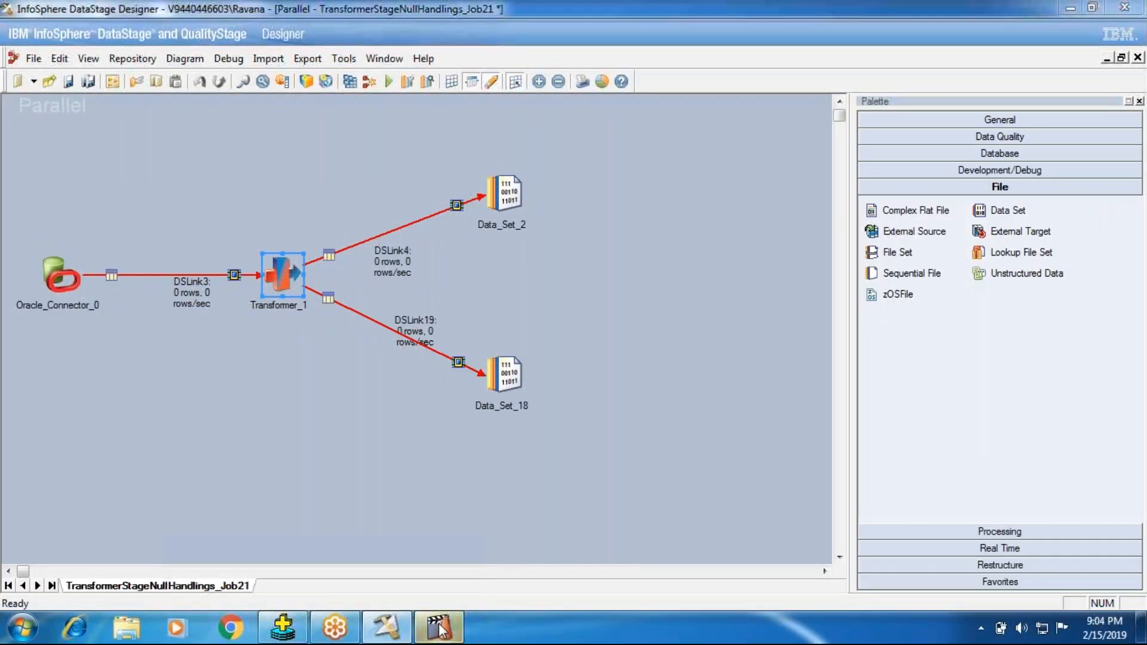
{"action": "left_click", "coordinate": [95, 78]}
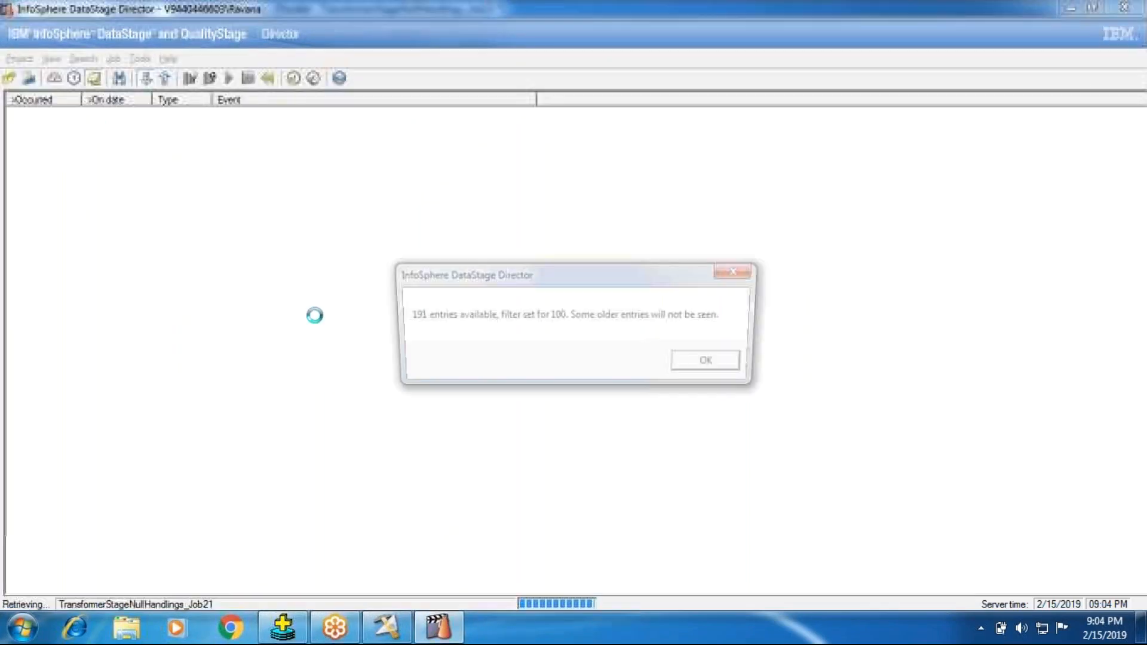
{"action": "left_click", "coordinate": [718, 370]}
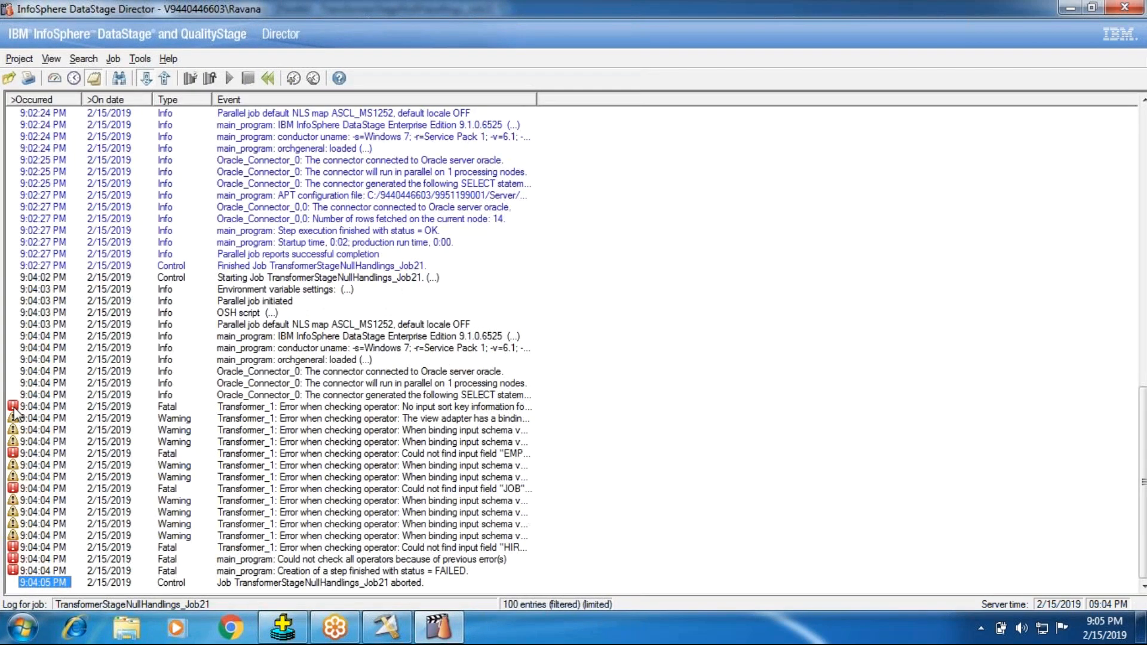
{"action": "double_click", "coordinate": [33, 412]}
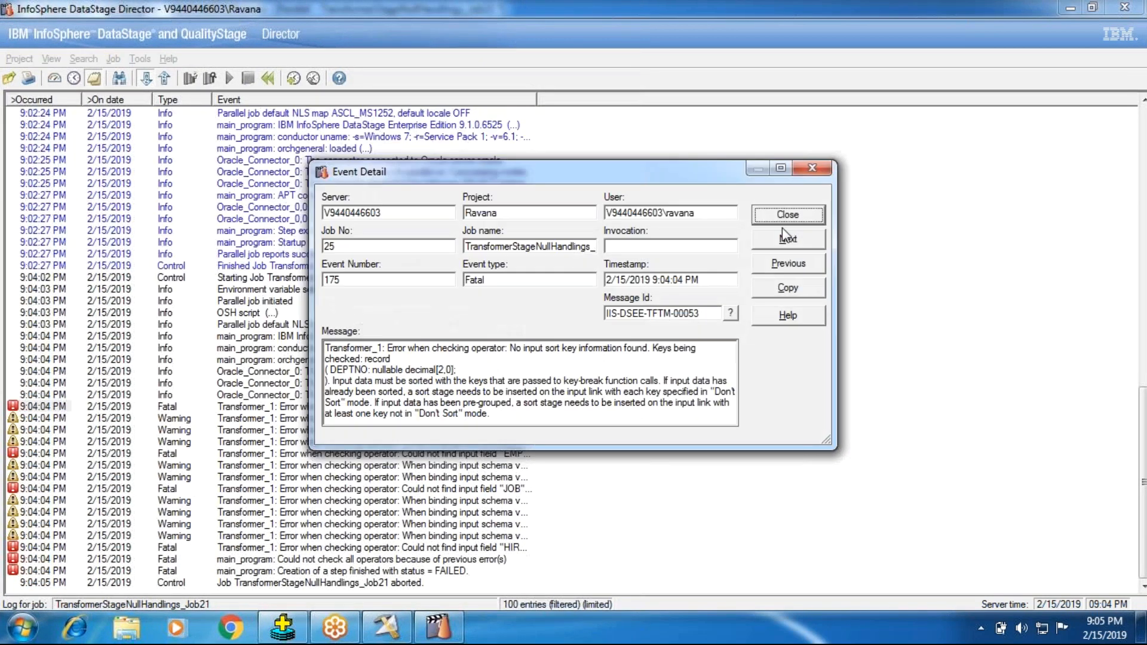
{"action": "left_click", "coordinate": [811, 174]}
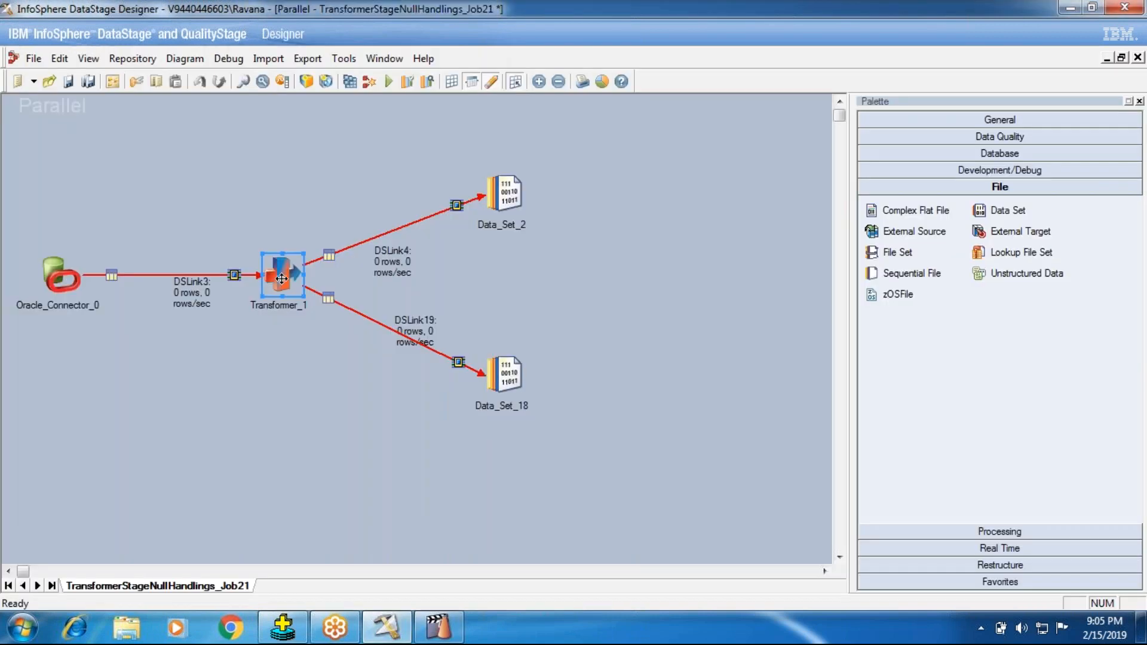
- Reopen Transformer_1 and compare the DEPTNO column definition on the DSLink3 input with the one on the DSLink19 output
{"action": "double_click", "coordinate": [282, 276]}
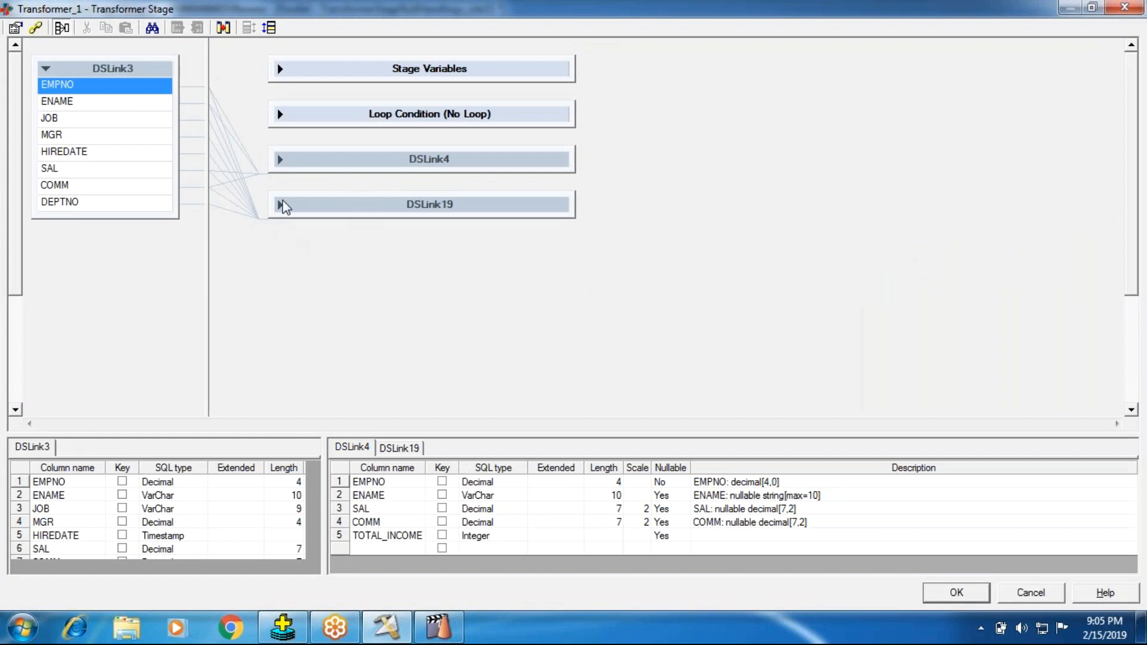
{"action": "left_click", "coordinate": [281, 208]}
{"action": "left_click", "coordinate": [280, 205]}
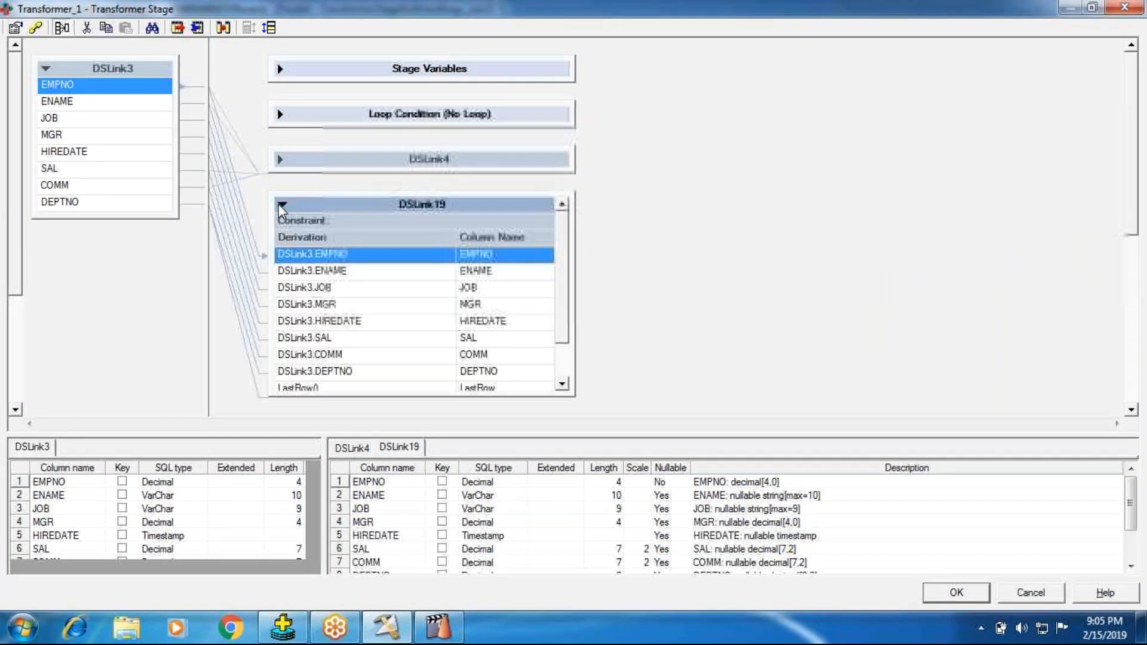
{"action": "left_click_drag", "start_coordinate": [455, 445], "coordinate": [461, 349]}
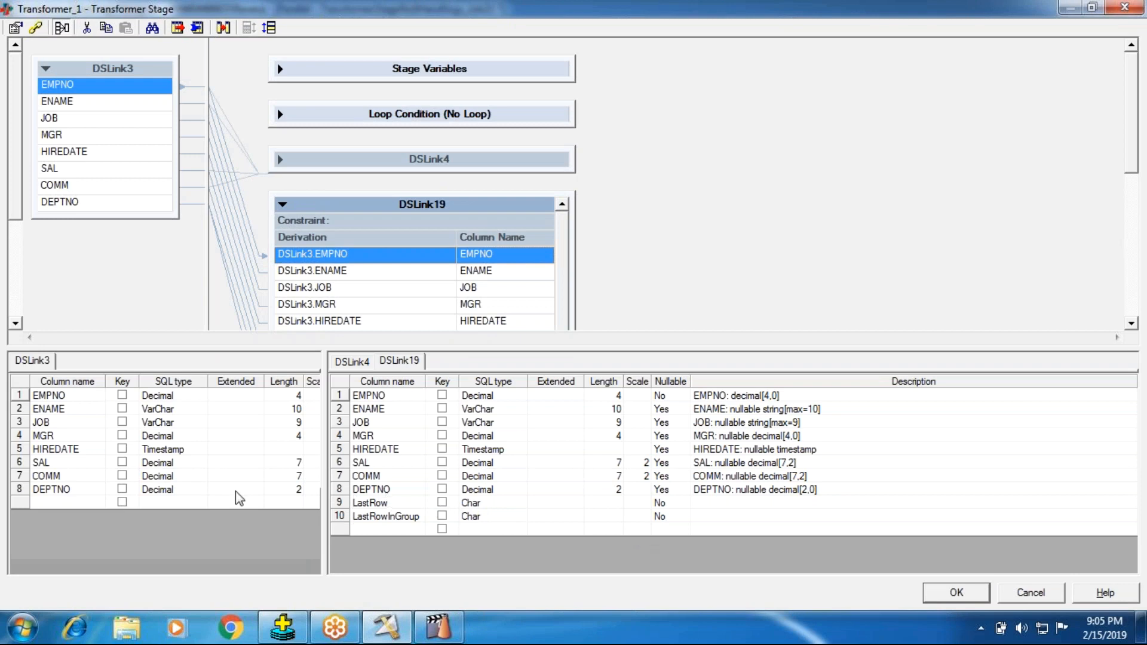
{"action": "left_click", "coordinate": [189, 498]}
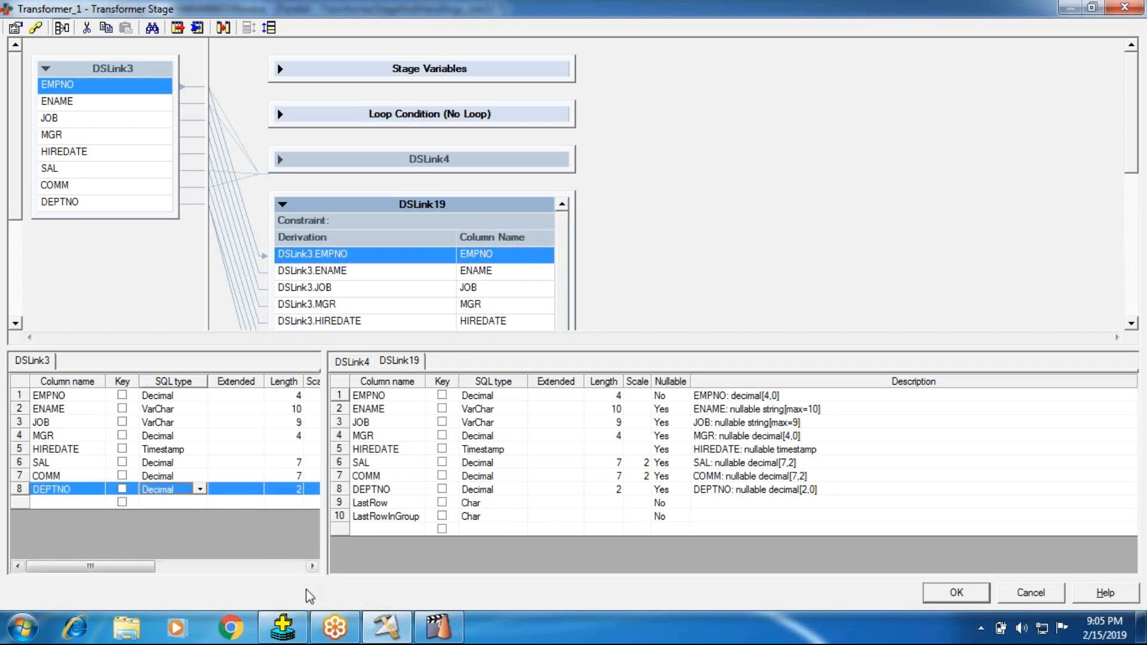
{"action": "left_click", "coordinate": [313, 567]}
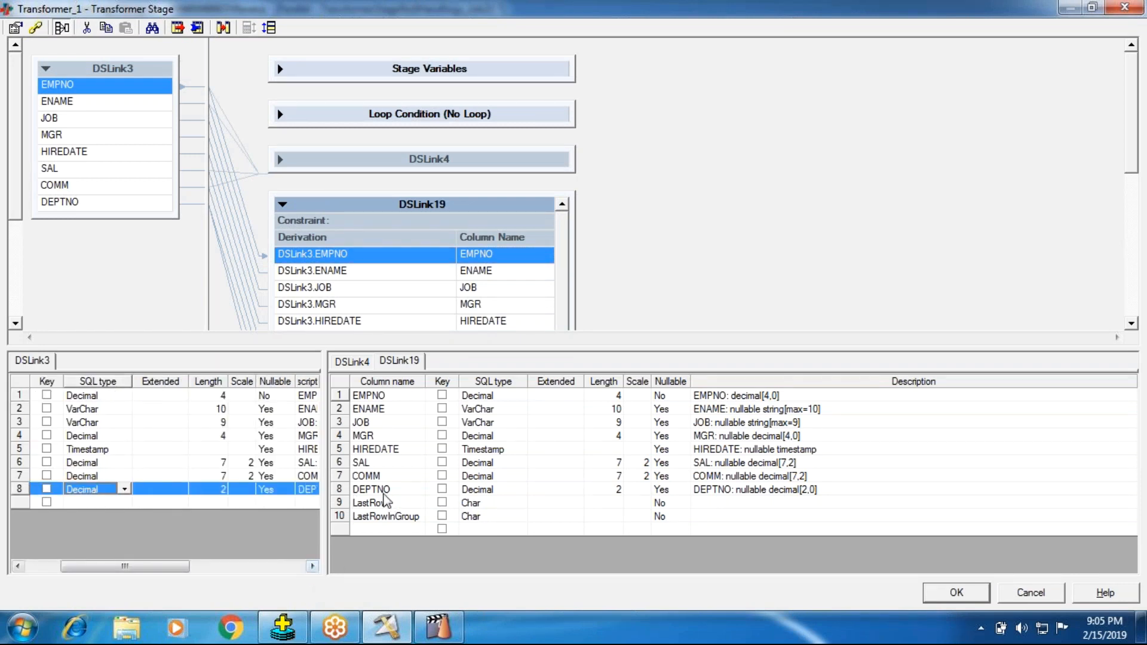
{"action": "left_click", "coordinate": [389, 495]}
- Return to Director and read the first fatal Transformer_1 event in full, then close it and leave the log for the status view
{"action": "left_click", "coordinate": [440, 627]}
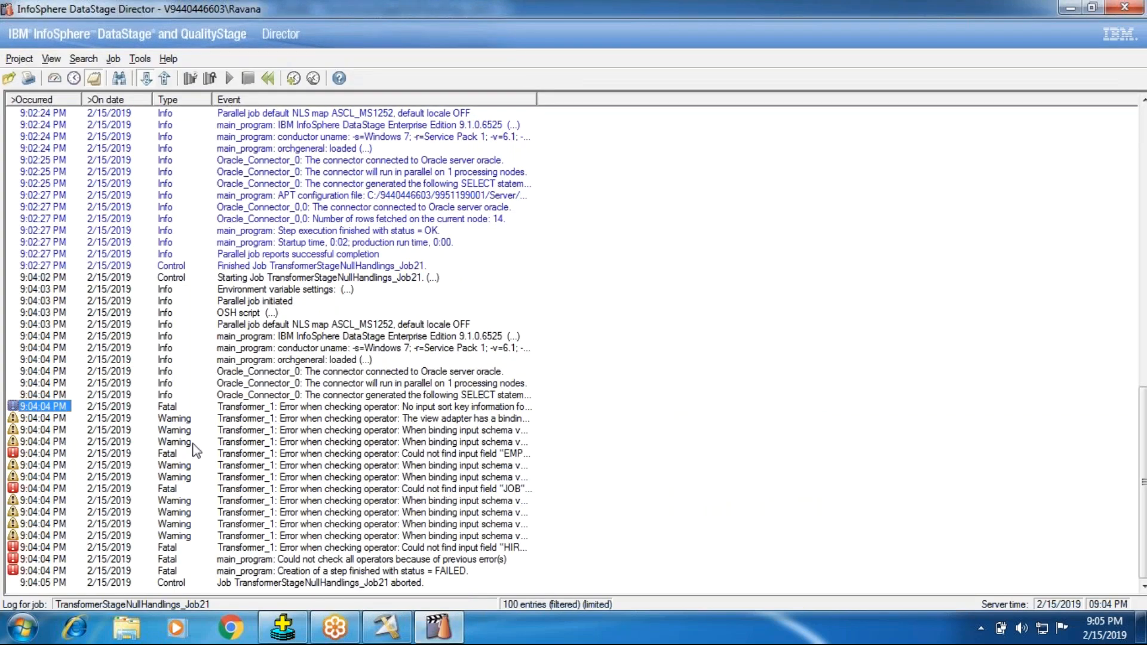
{"action": "double_click", "coordinate": [173, 407]}
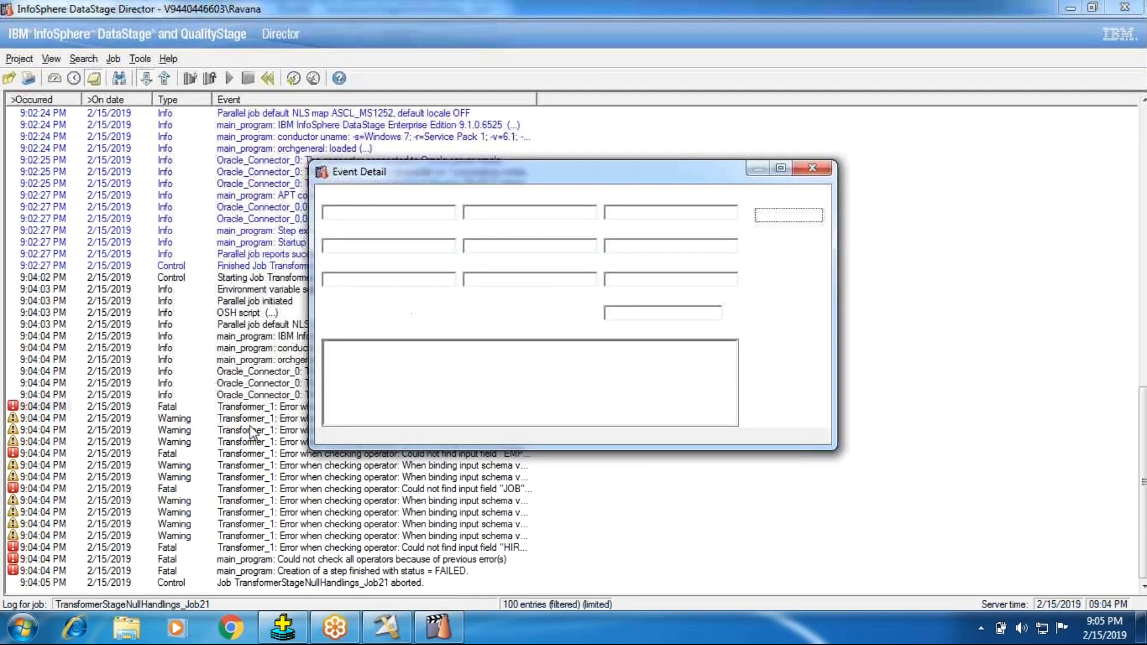
{"action": "left_click", "coordinate": [781, 169]}
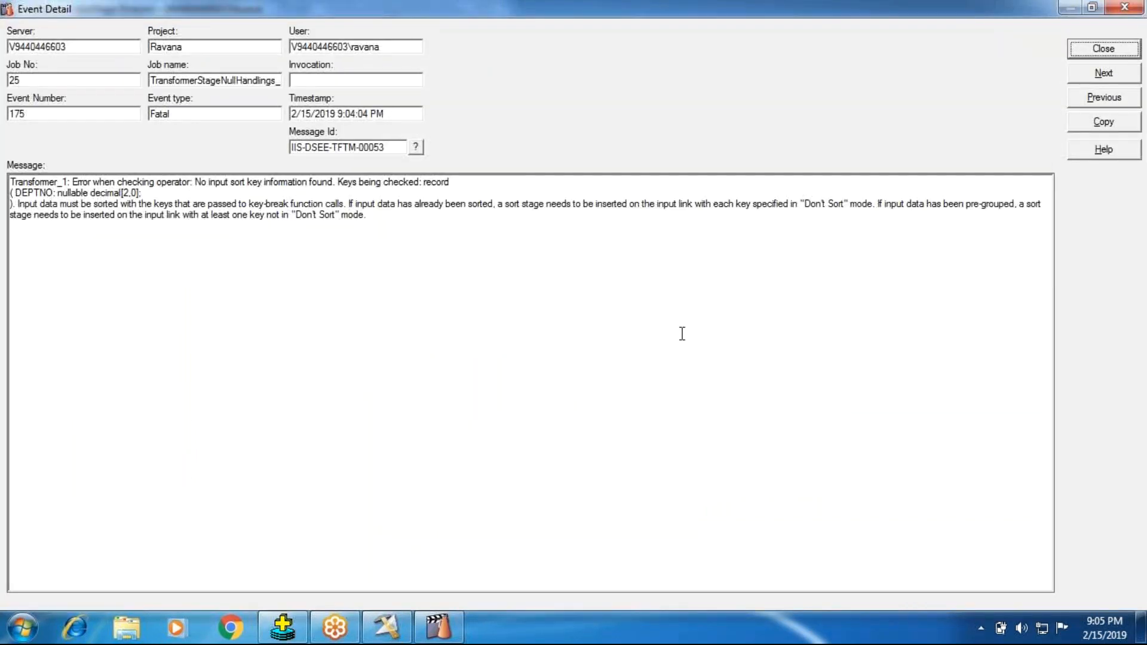
{"action": "left_click", "coordinate": [1102, 49]}
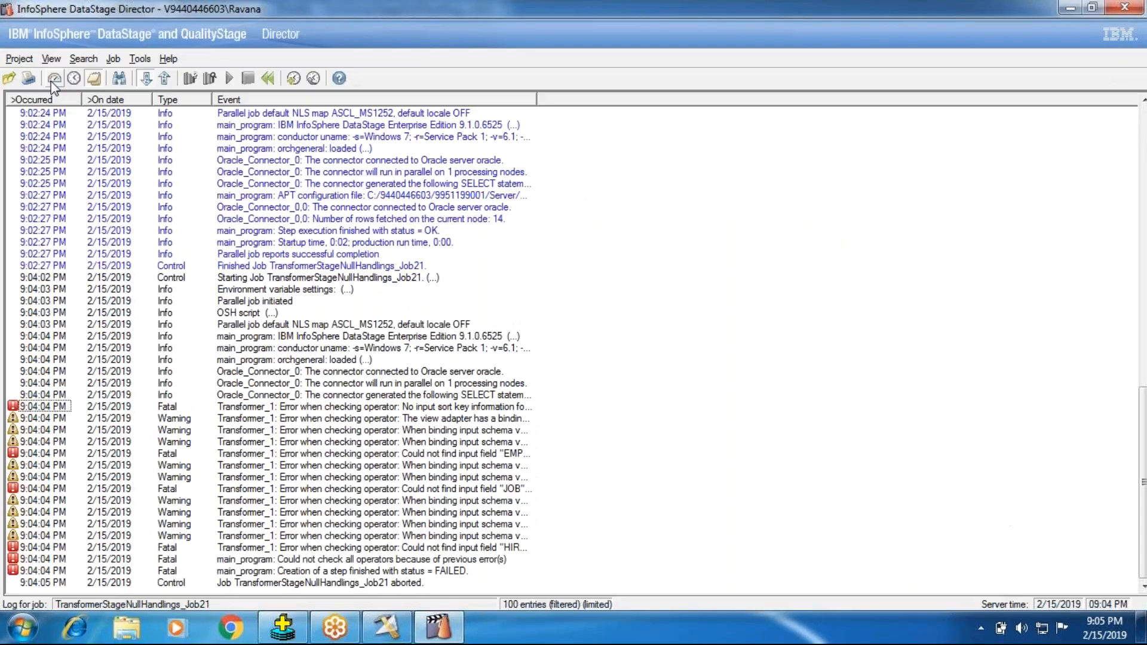
{"action": "left_click", "coordinate": [55, 79]}
- Return to Transformer_1 and inspect the DSLink3 input's partitioning settings in the stage properties, cancelling without changes
{"action": "left_click", "coordinate": [341, 624]}
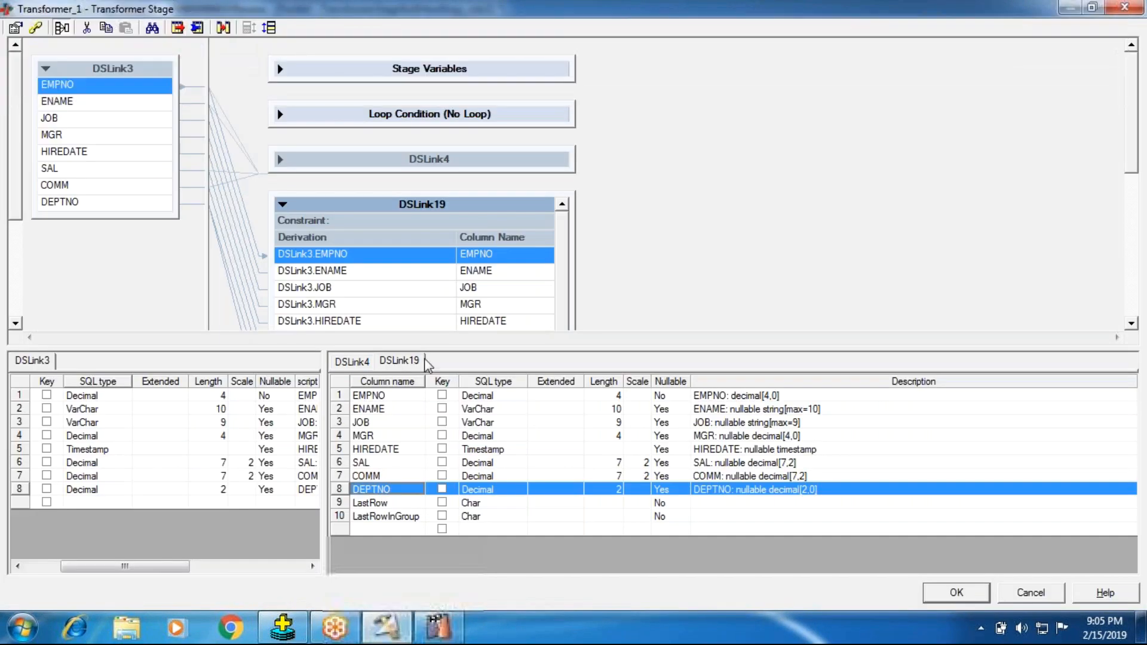
{"action": "left_click", "coordinate": [14, 28]}
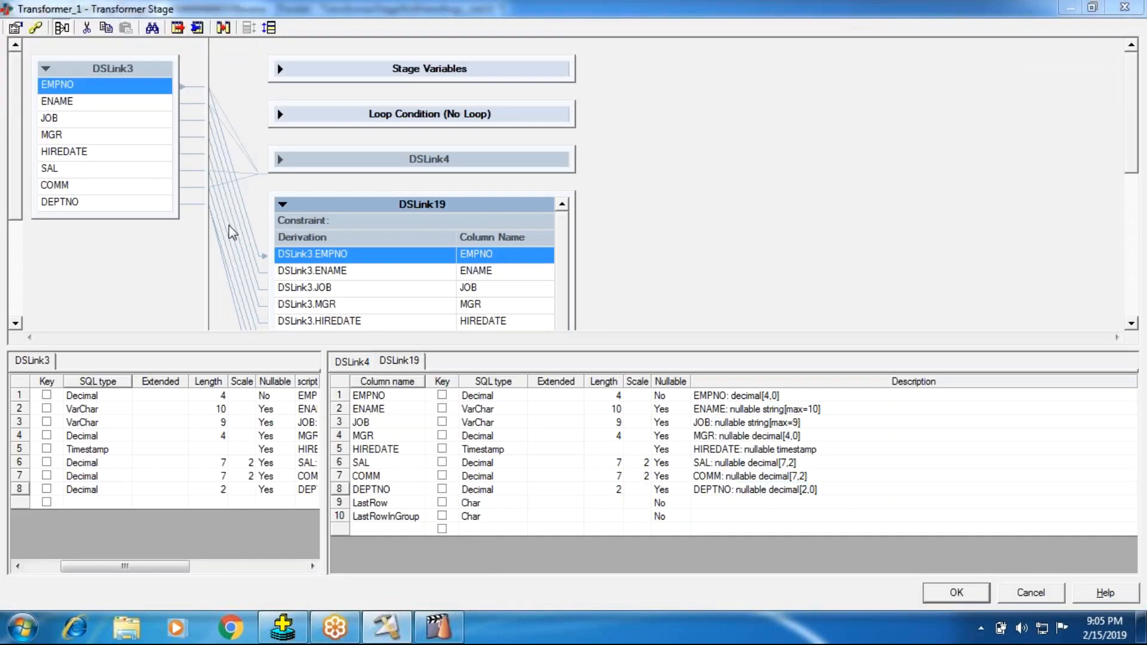
{"action": "left_click", "coordinate": [349, 153]}
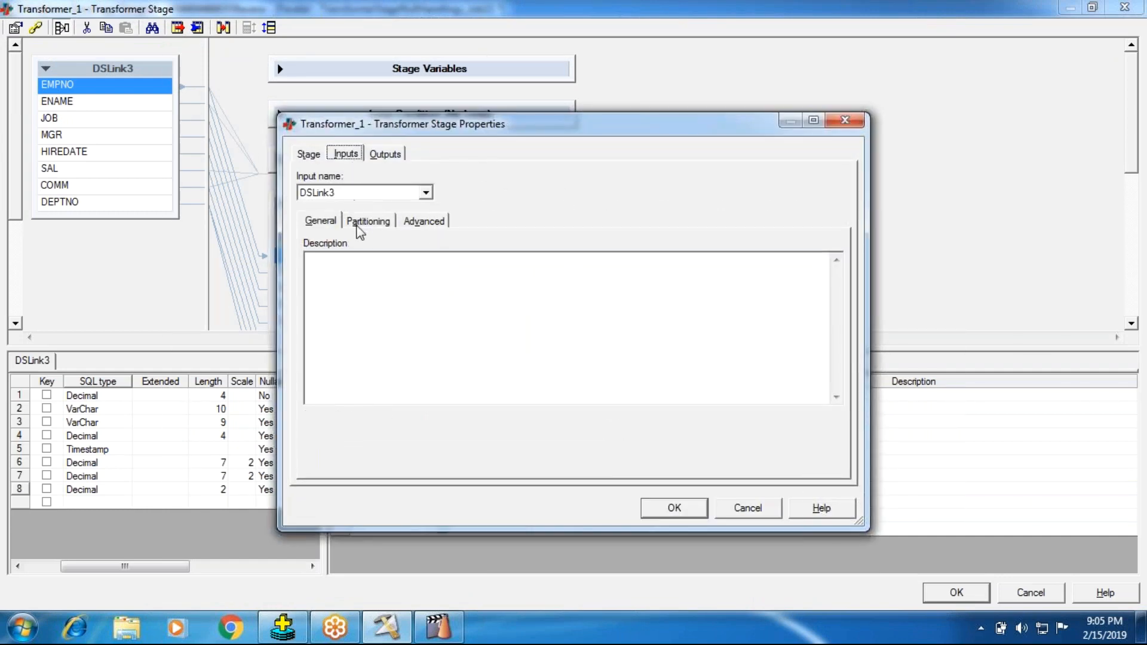
{"action": "left_click", "coordinate": [359, 223]}
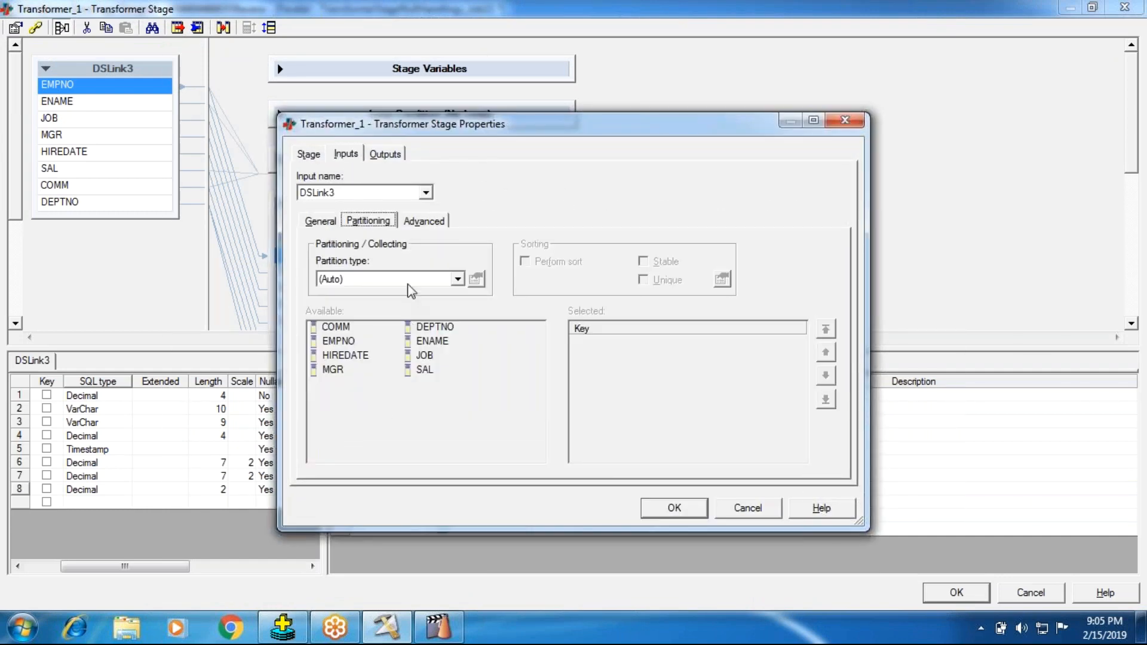
{"action": "left_click", "coordinate": [747, 508]}
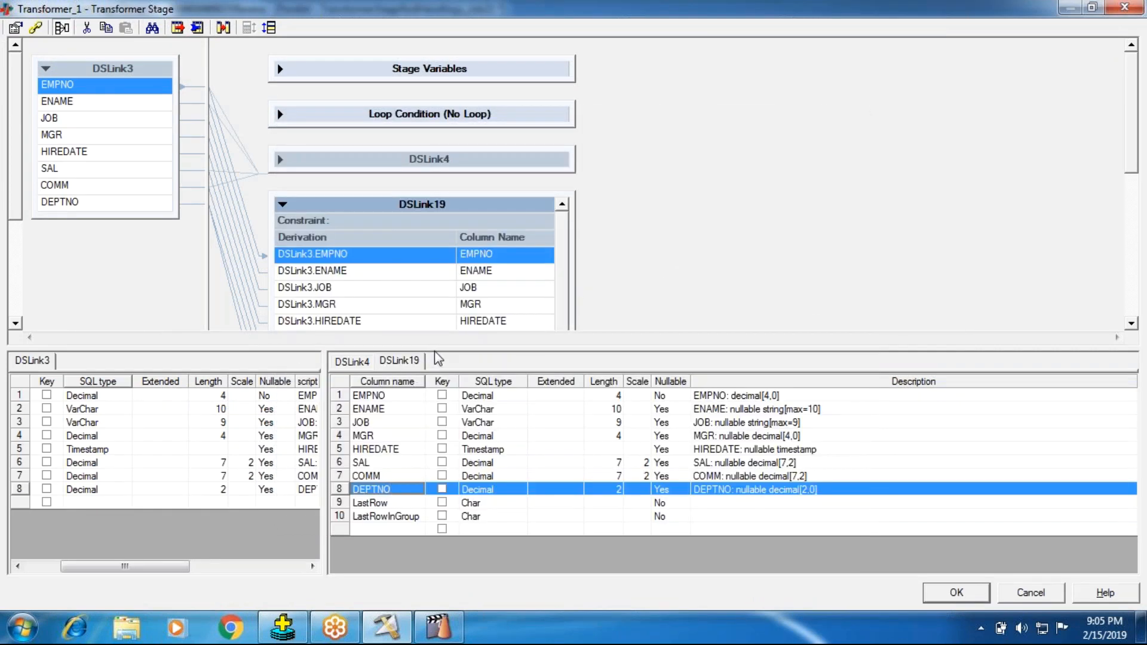
- Check the LastRowInGroup derivation on the DSLink19 output, then close the Transformer_1 editor
{"action": "left_click_drag", "start_coordinate": [438, 357], "coordinate": [413, 496]}
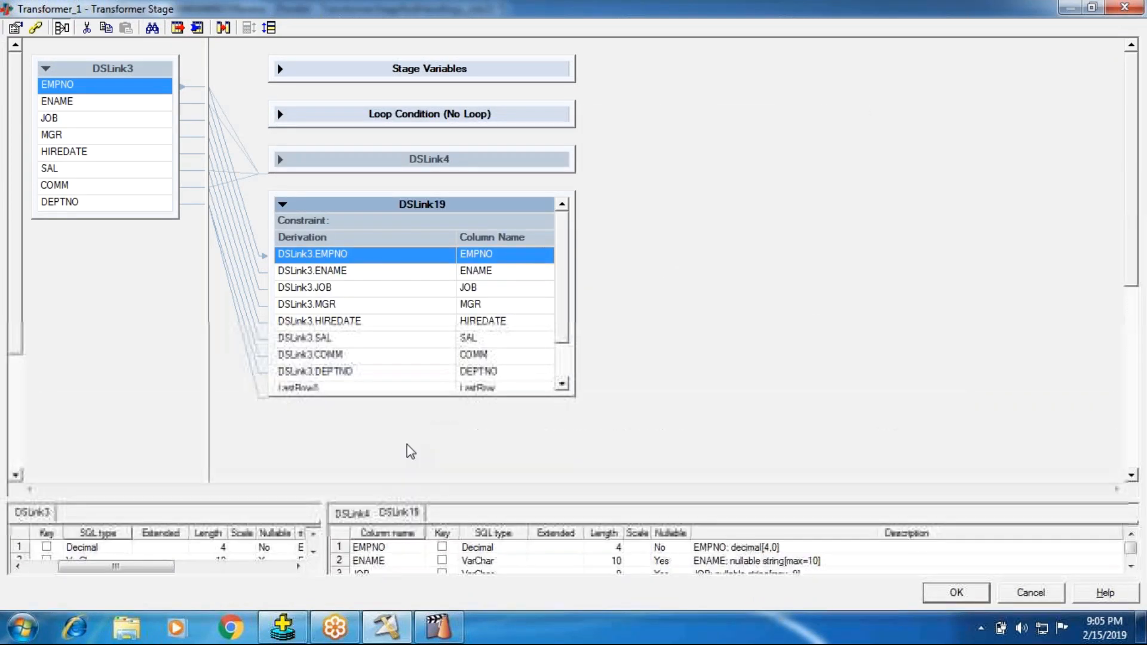
{"action": "left_click", "coordinate": [424, 407]}
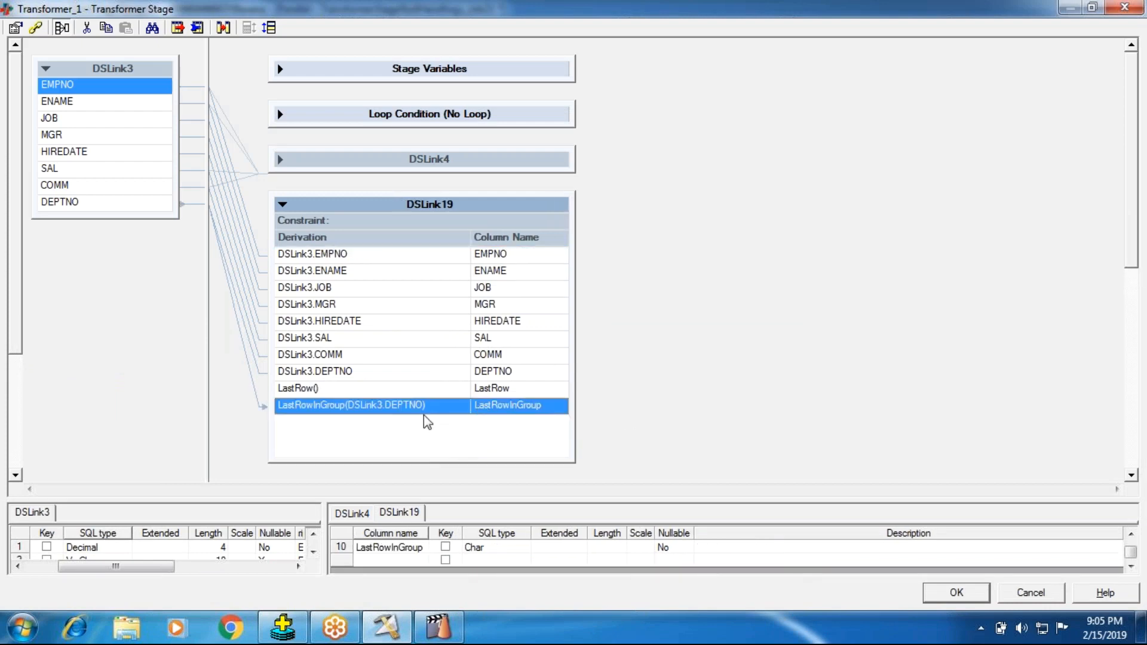
{"action": "left_click", "coordinate": [950, 598]}
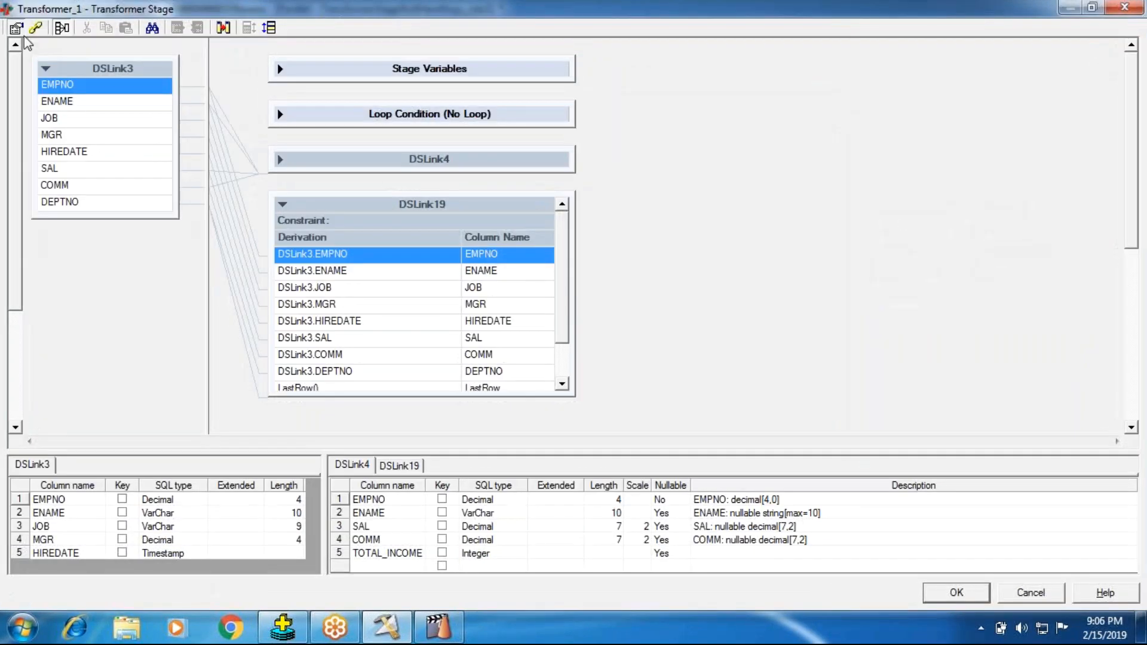
- Set the DSLink3 input of Transformer_1 to Hash partitioning with sorting performed on the DEPTNO key, and accept the stage changes
{"action": "left_click", "coordinate": [15, 28]}
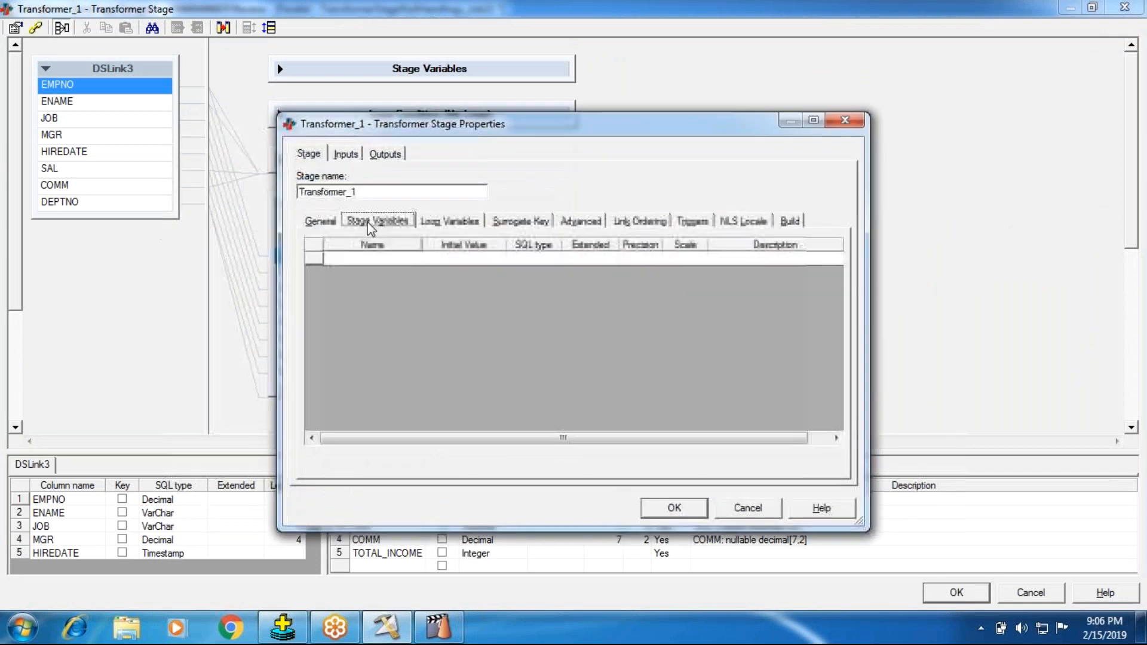
{"action": "left_click", "coordinate": [344, 154]}
{"action": "left_click", "coordinate": [365, 223]}
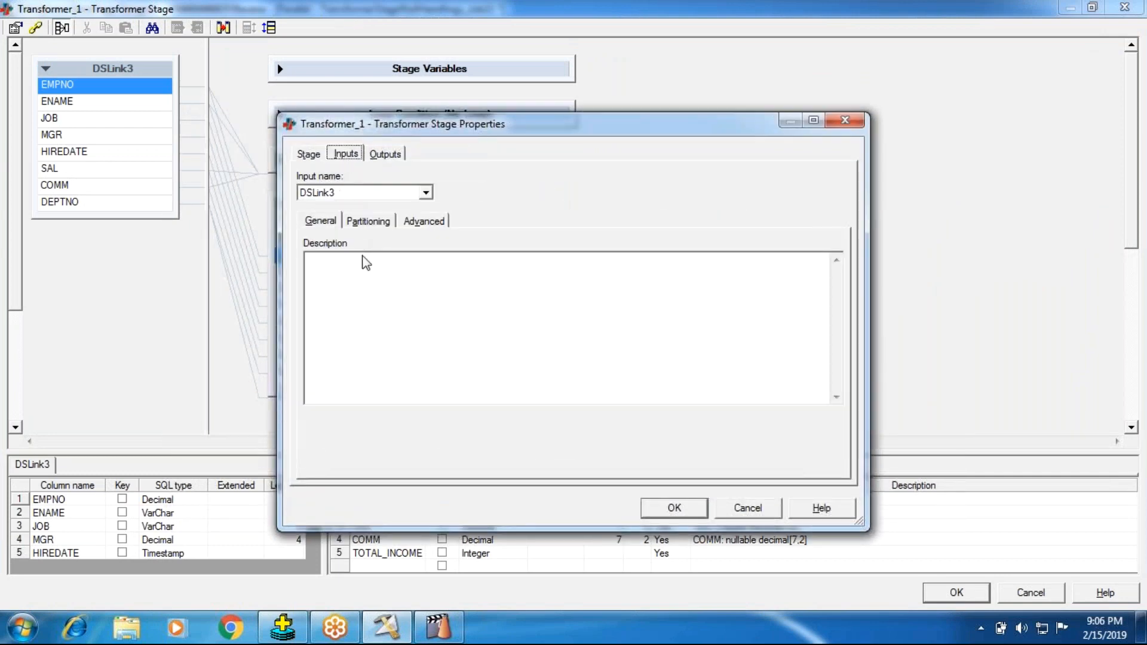
{"action": "left_click", "coordinate": [383, 279]}
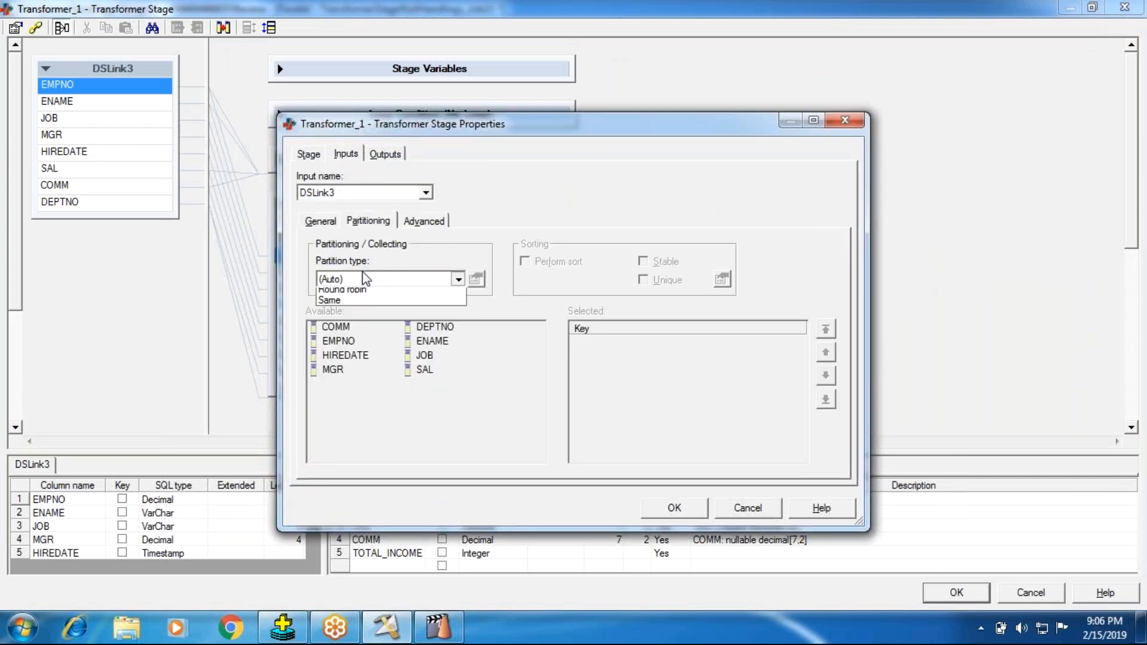
{"action": "left_click", "coordinate": [350, 325]}
{"action": "left_click", "coordinate": [438, 329]}
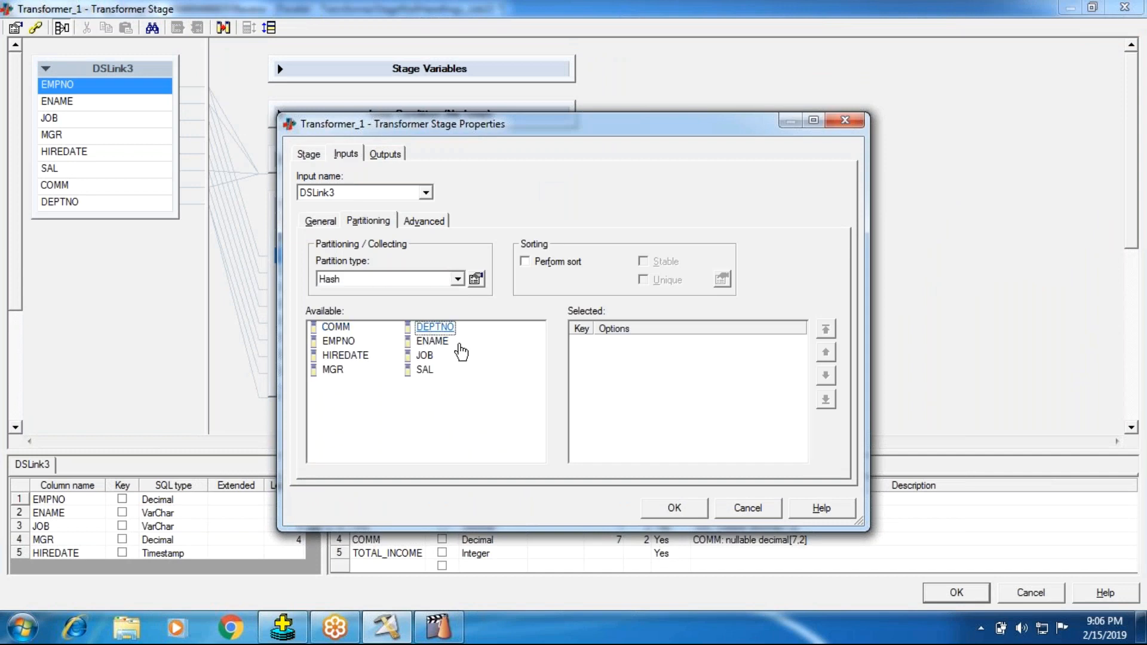
{"action": "left_click", "coordinate": [527, 263]}
{"action": "left_click", "coordinate": [682, 508]}
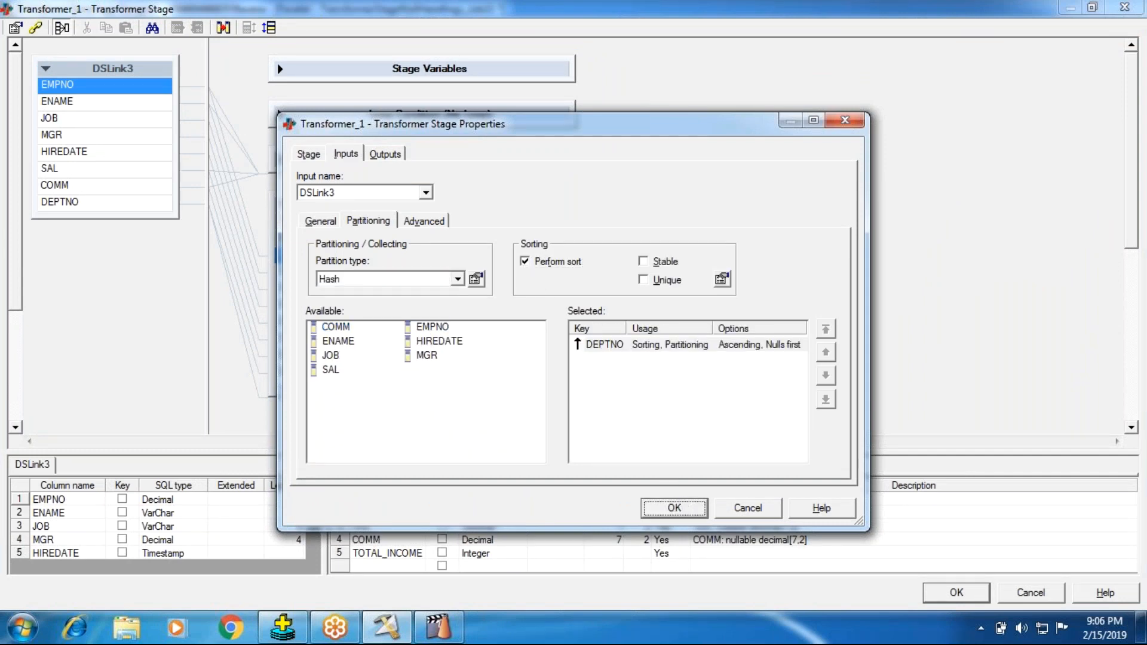
{"action": "left_click", "coordinate": [956, 593]}
- Save and compile the job with the new partitioning and sorting, and run it with the offered configuration file
{"action": "left_click", "coordinate": [370, 87]}
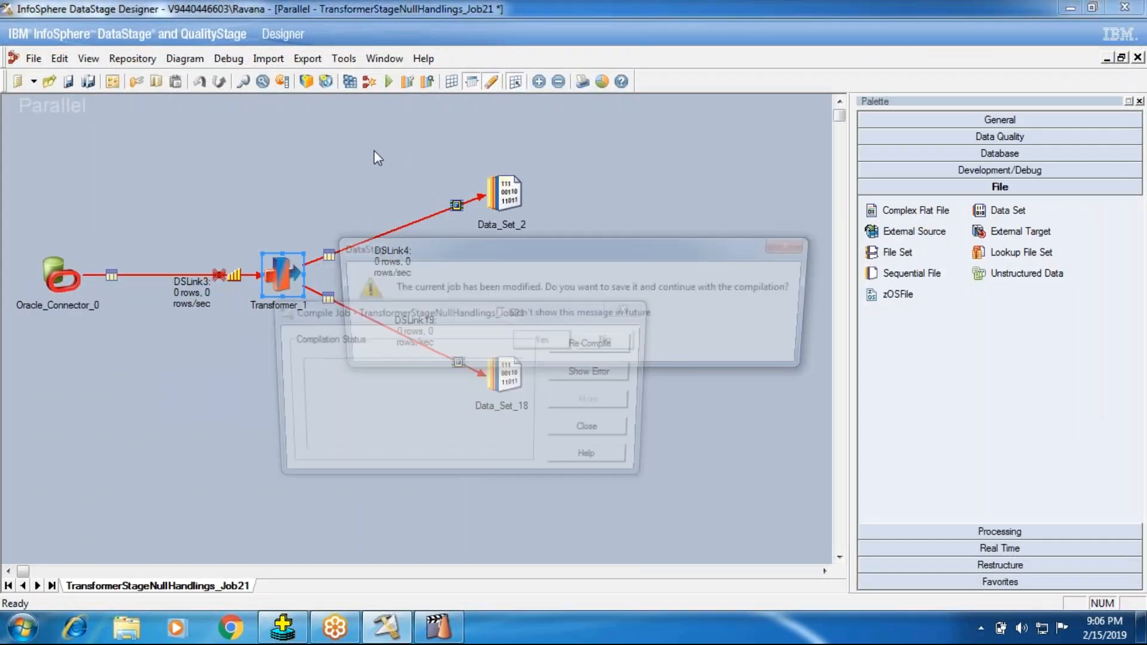
{"action": "left_click", "coordinate": [538, 341]}
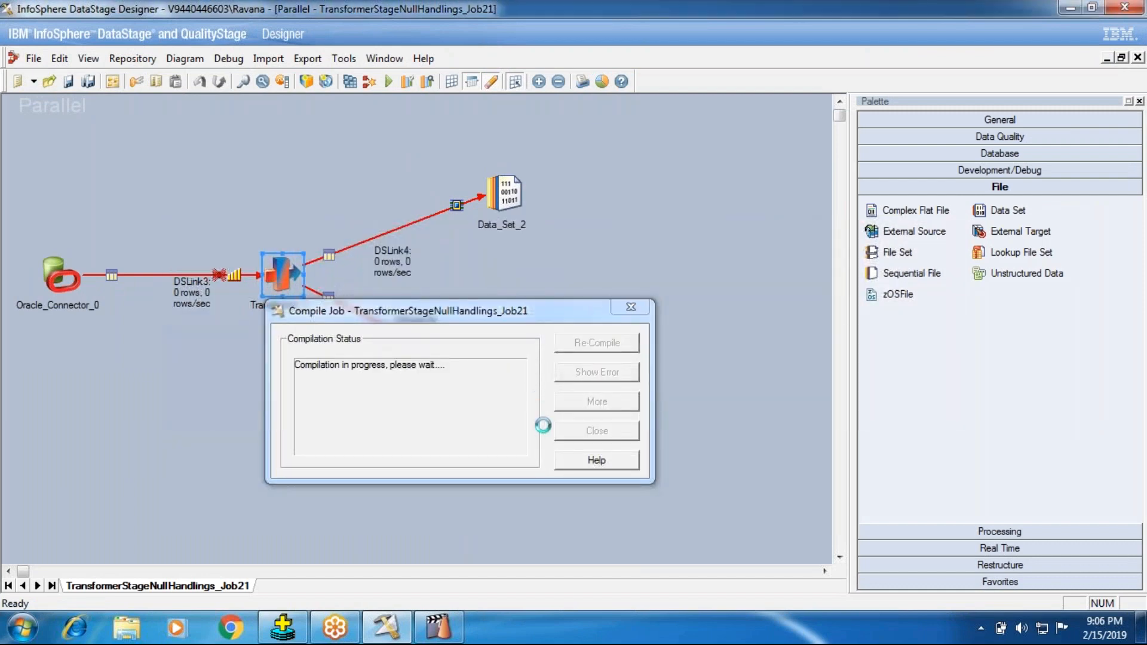
{"action": "left_click", "coordinate": [596, 431]}
{"action": "left_click", "coordinate": [389, 81]}
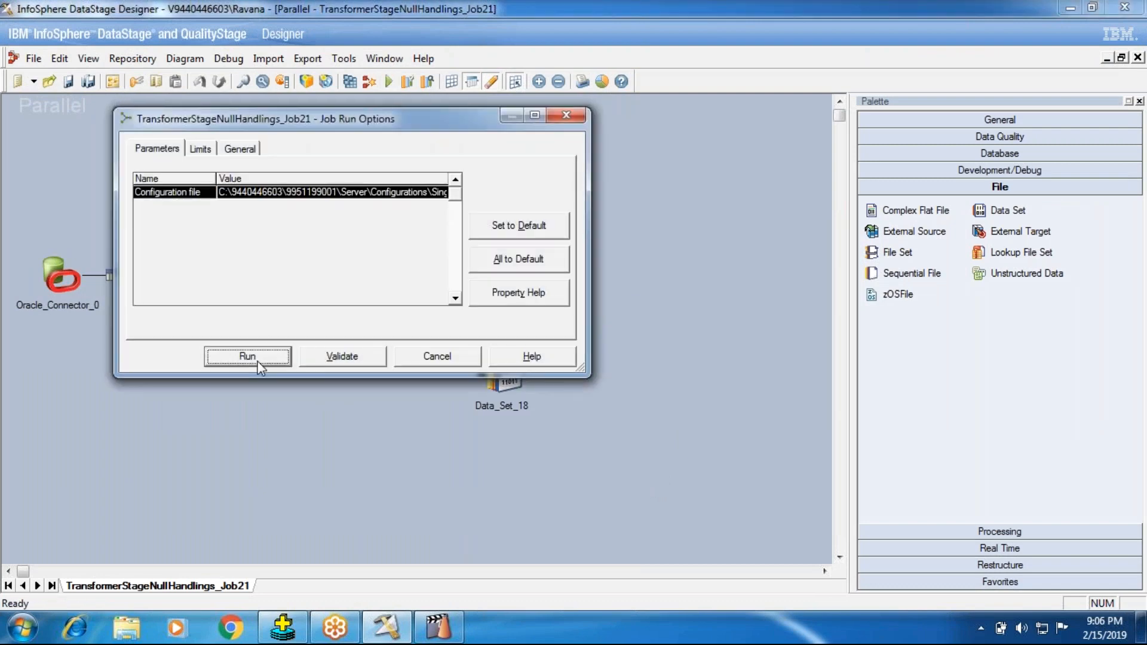
{"action": "left_click", "coordinate": [259, 358]}
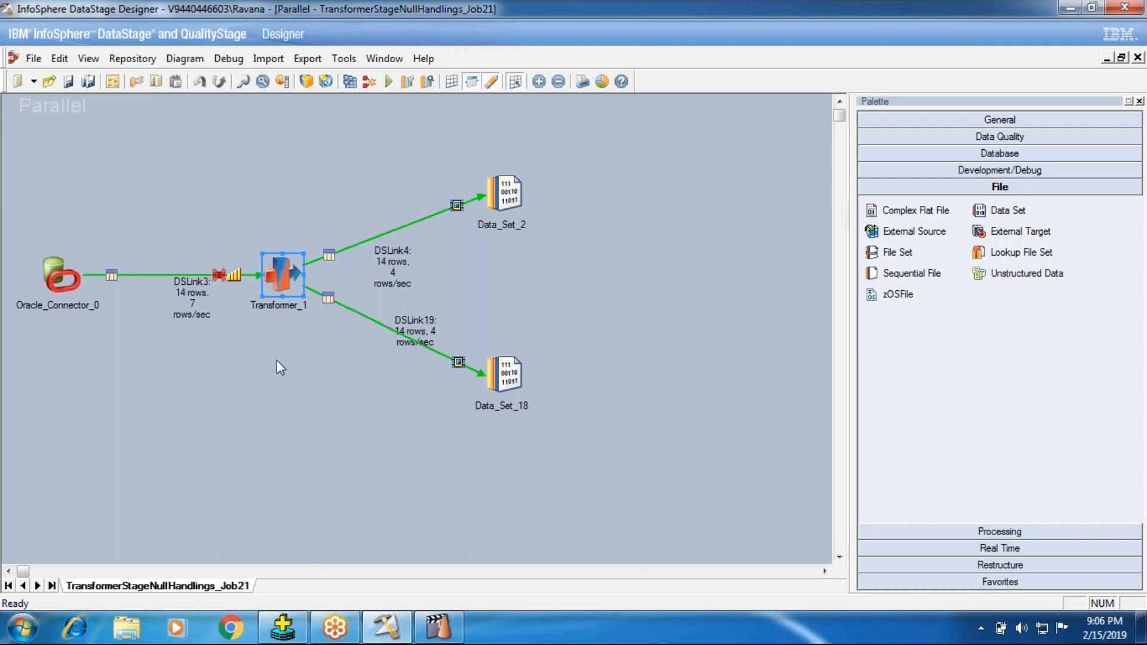
- View the DSLink19 data of Data_Set_18 with the offered display settings, in an enlarged data browser
{"action": "left_click", "coordinate": [502, 379]}
{"action": "right_click", "coordinate": [502, 380]}
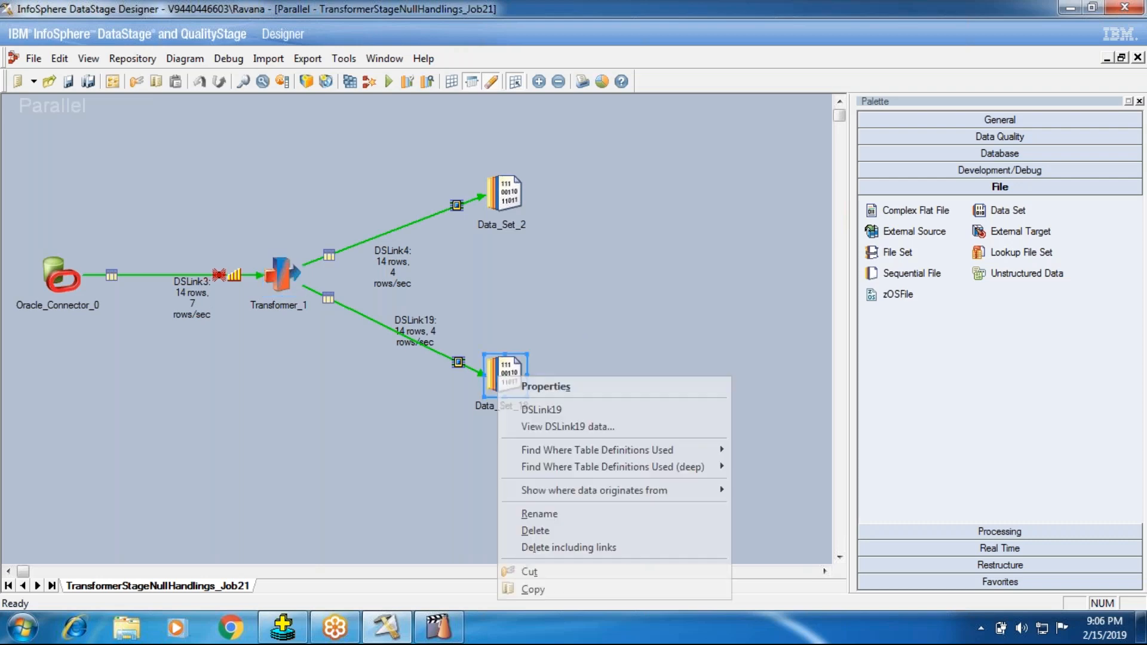
{"action": "left_click", "coordinate": [568, 426]}
{"action": "left_click", "coordinate": [369, 354]}
{"action": "left_click", "coordinate": [704, 271]}
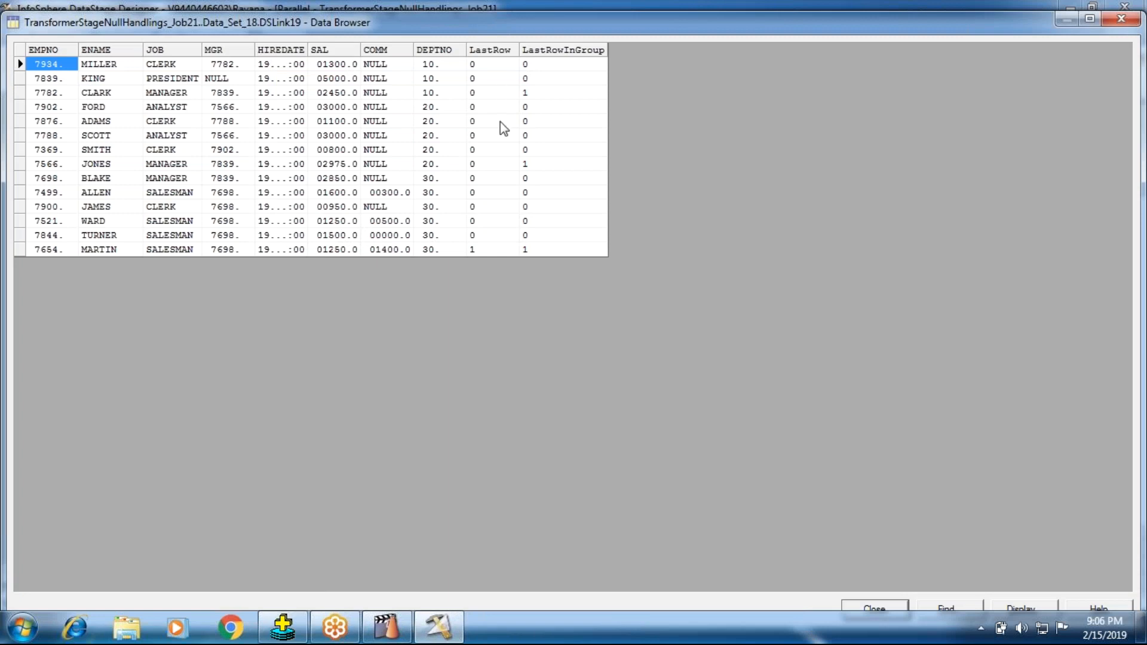
- Examine the LastRow values in the first and last records and the LastRowInGroup values closing the DEPTNO 10 and 20 groups
{"action": "left_click", "coordinate": [485, 65]}
{"action": "left_click", "coordinate": [482, 249]}
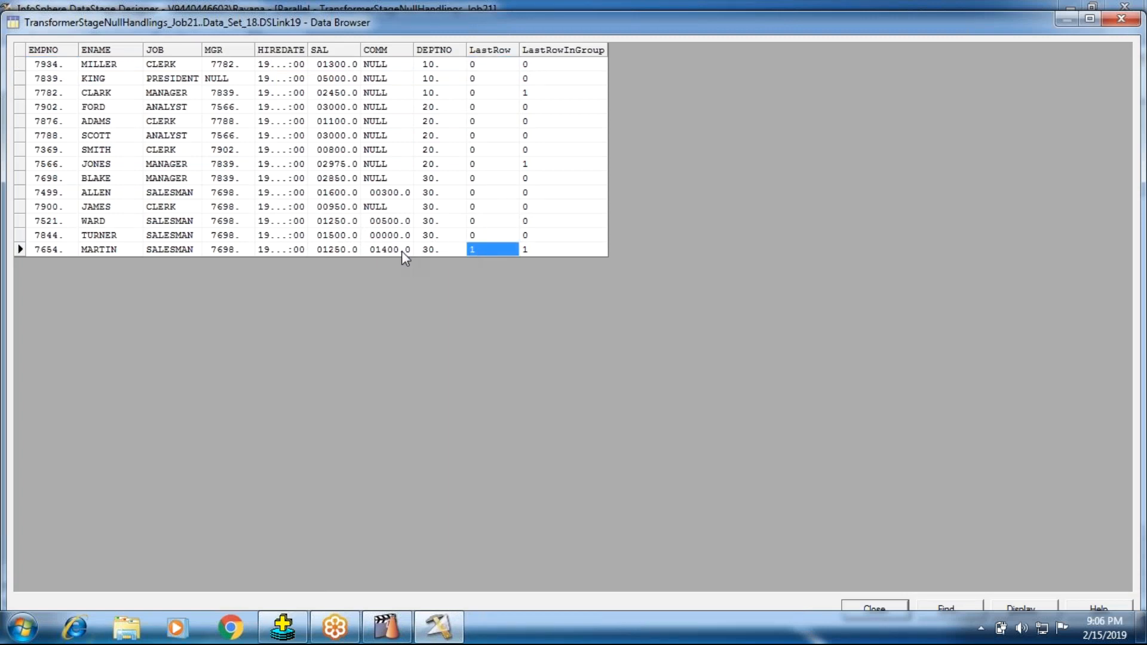
{"action": "left_click", "coordinate": [531, 92]}
{"action": "left_click", "coordinate": [437, 93]}
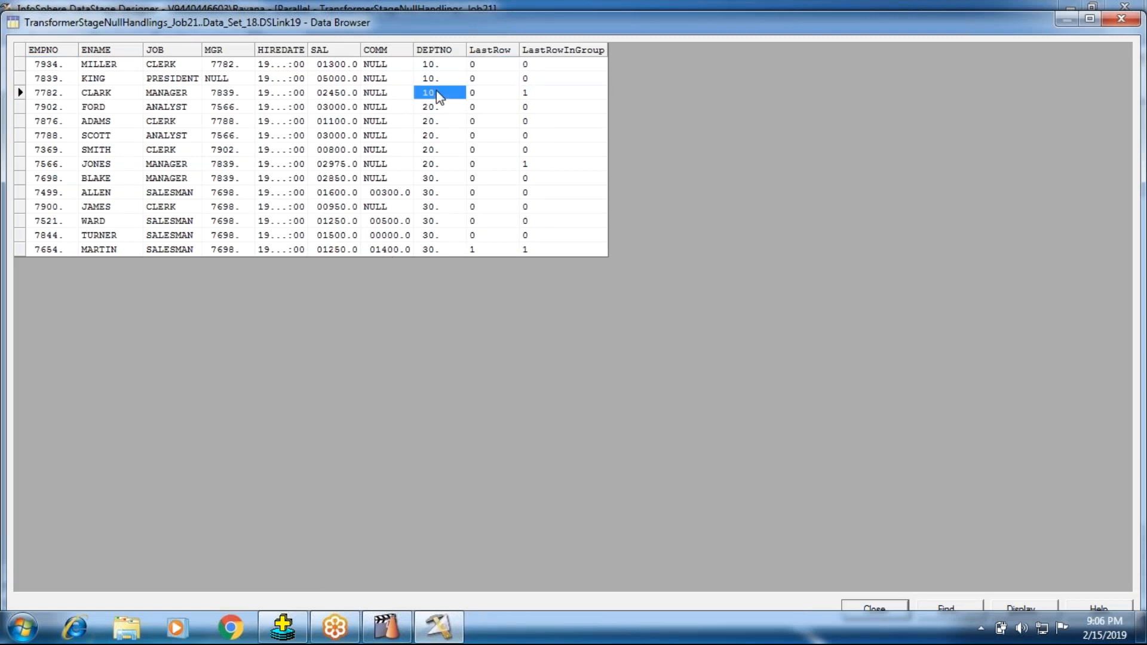
{"action": "left_click", "coordinate": [528, 162]}
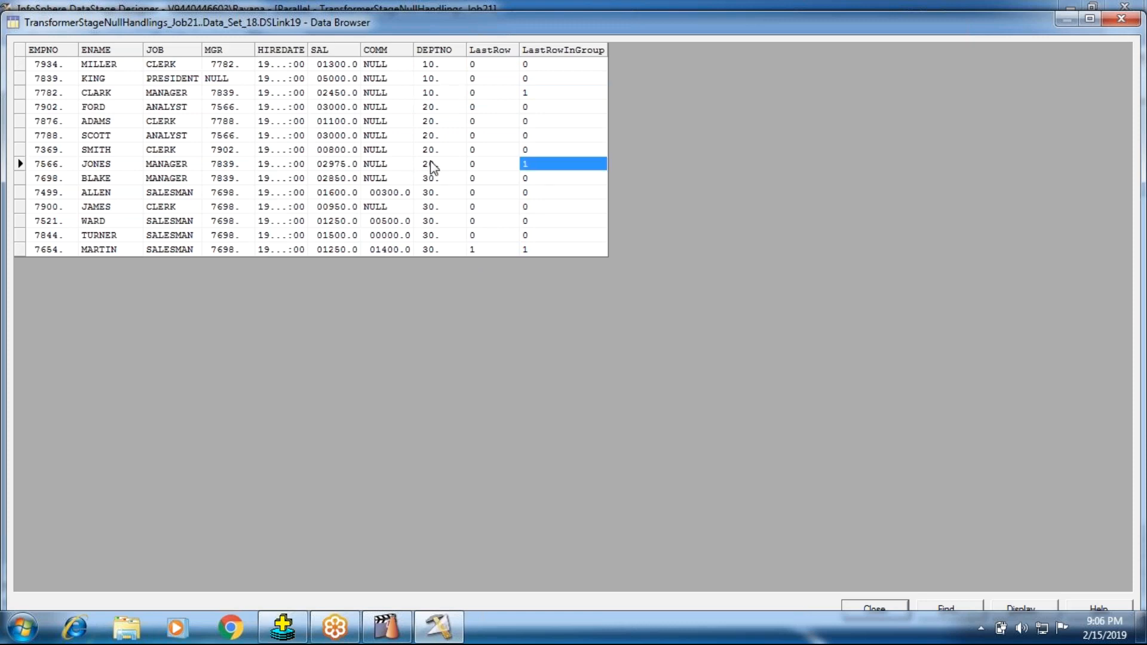
{"action": "left_click", "coordinate": [432, 165]}
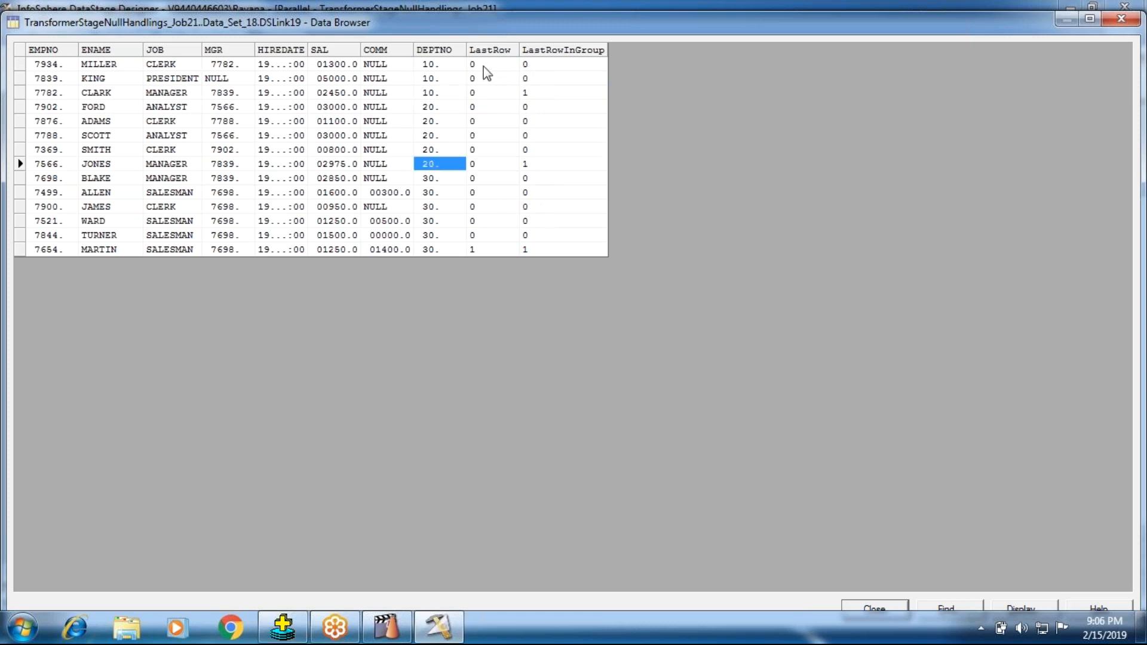
- Compare LastRowInGroup against the final record of each DEPTNO group 10, 20 and 30, and close the data browser
{"action": "left_click", "coordinate": [442, 89]}
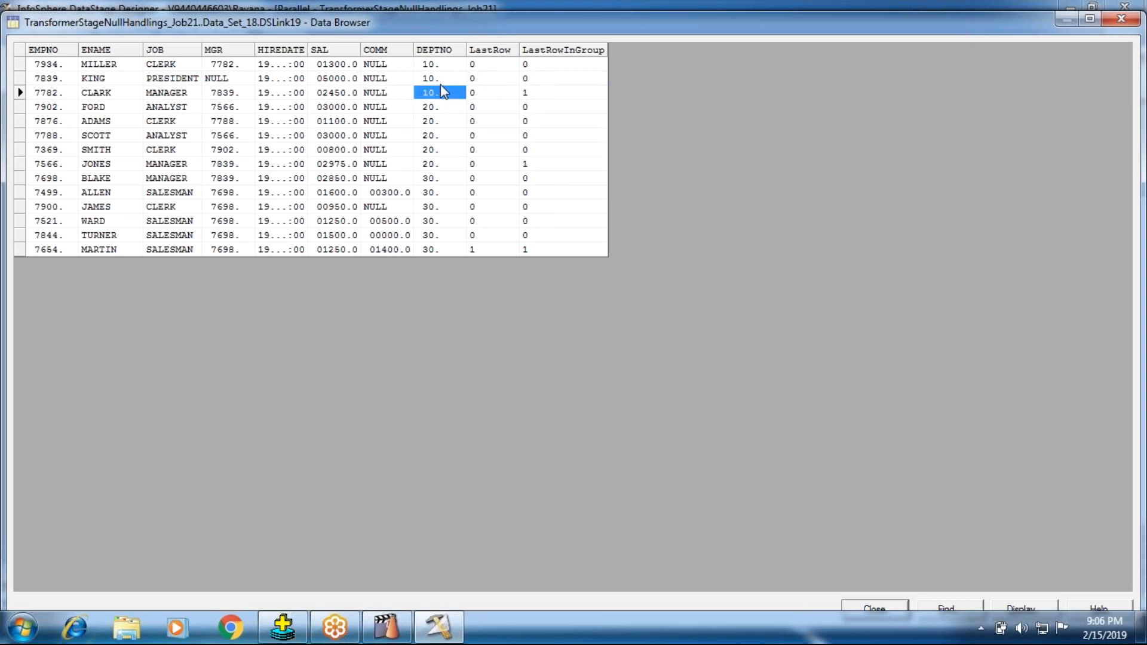
{"action": "left_click", "coordinate": [541, 98]}
{"action": "left_click", "coordinate": [436, 120]}
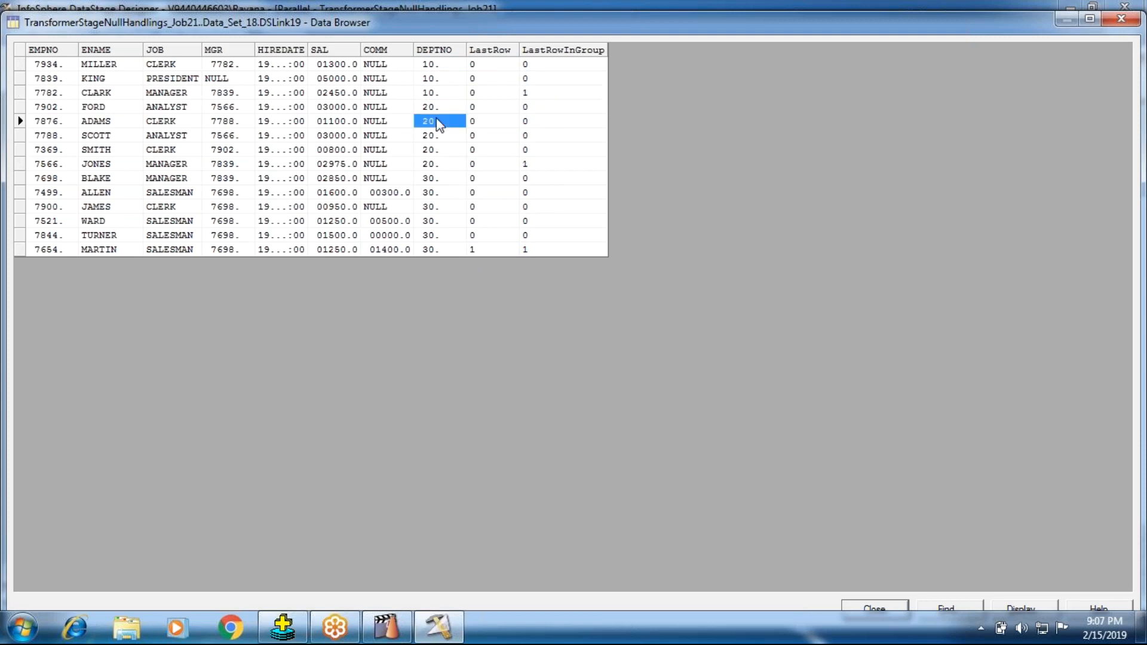
{"action": "left_click", "coordinate": [433, 166]}
{"action": "left_click", "coordinate": [553, 178]}
{"action": "left_click", "coordinate": [552, 168]}
{"action": "left_click", "coordinate": [445, 178]}
{"action": "left_click", "coordinate": [435, 246]}
{"action": "left_click", "coordinate": [546, 249]}
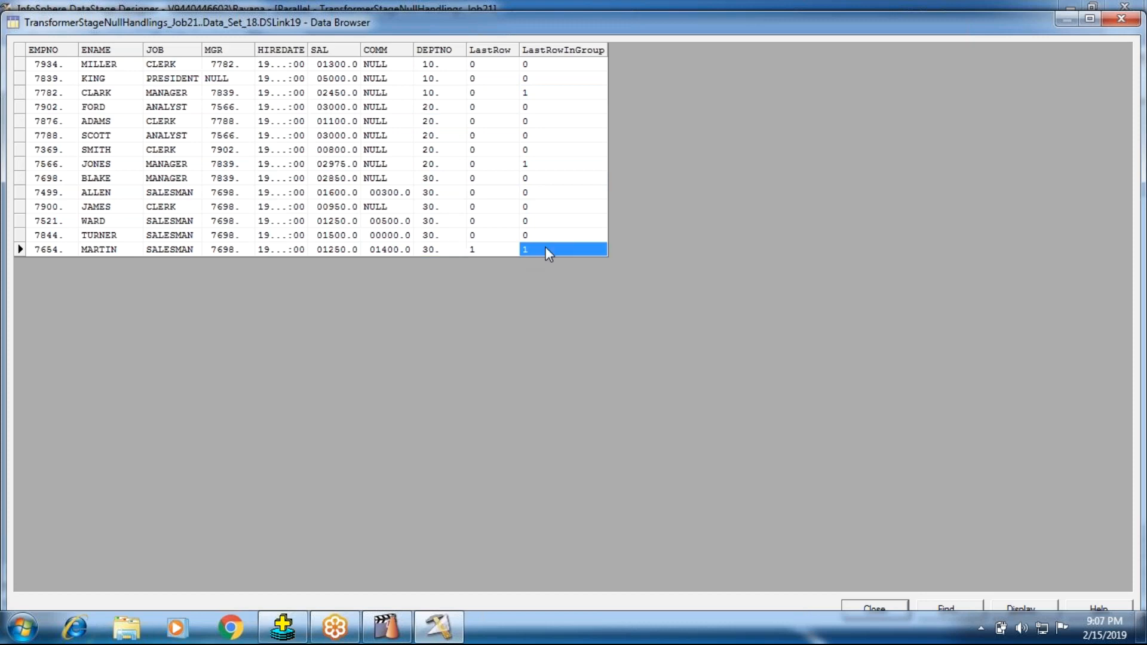
{"action": "left_click", "coordinate": [844, 605]}
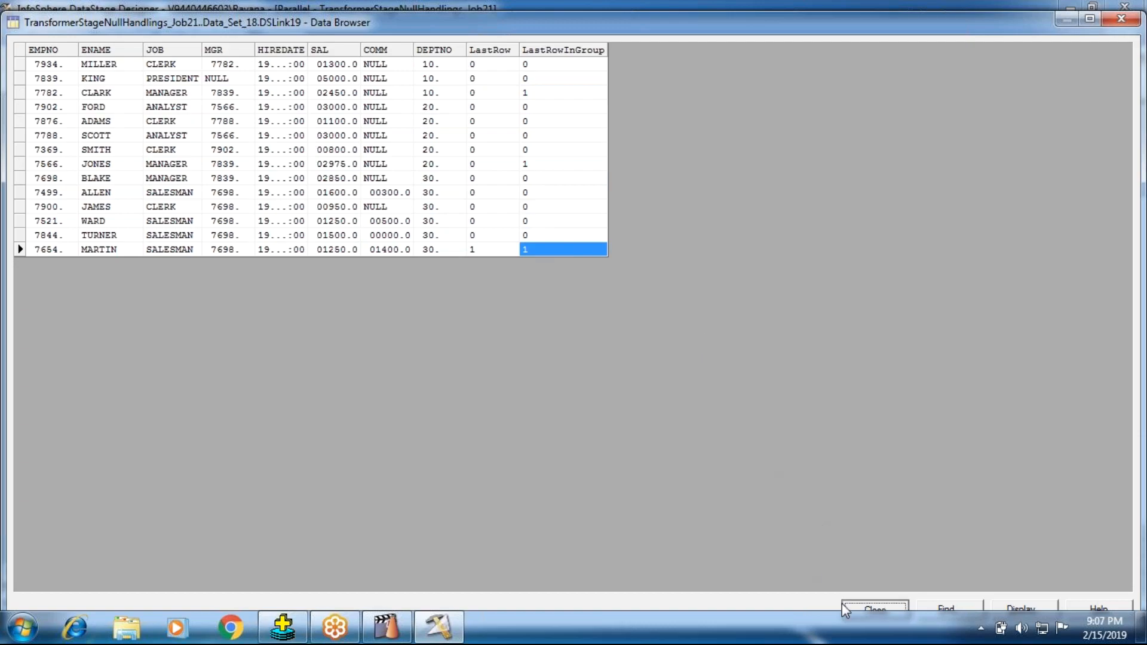